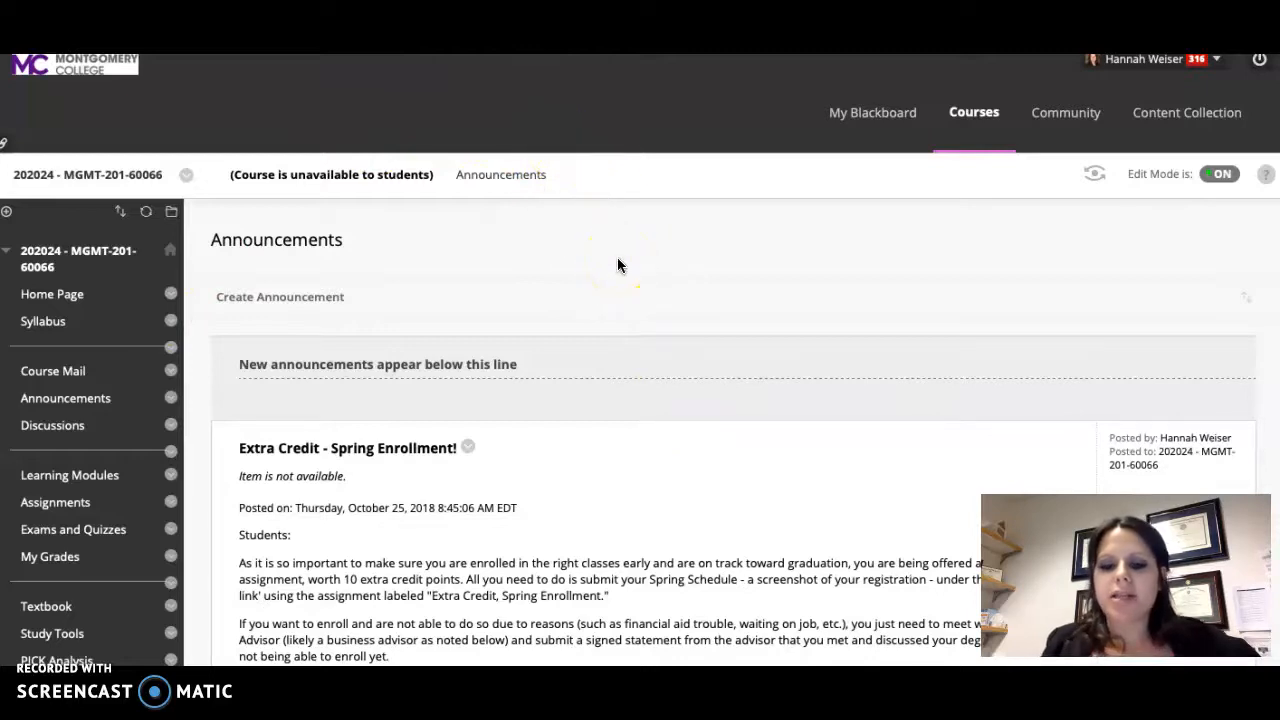
# Step: Search the computer for 30273 and open the MGMT 201 Online Spring 2020 syllabus in Word
pyautogui.press('super+space')
pyautogui.write('30')
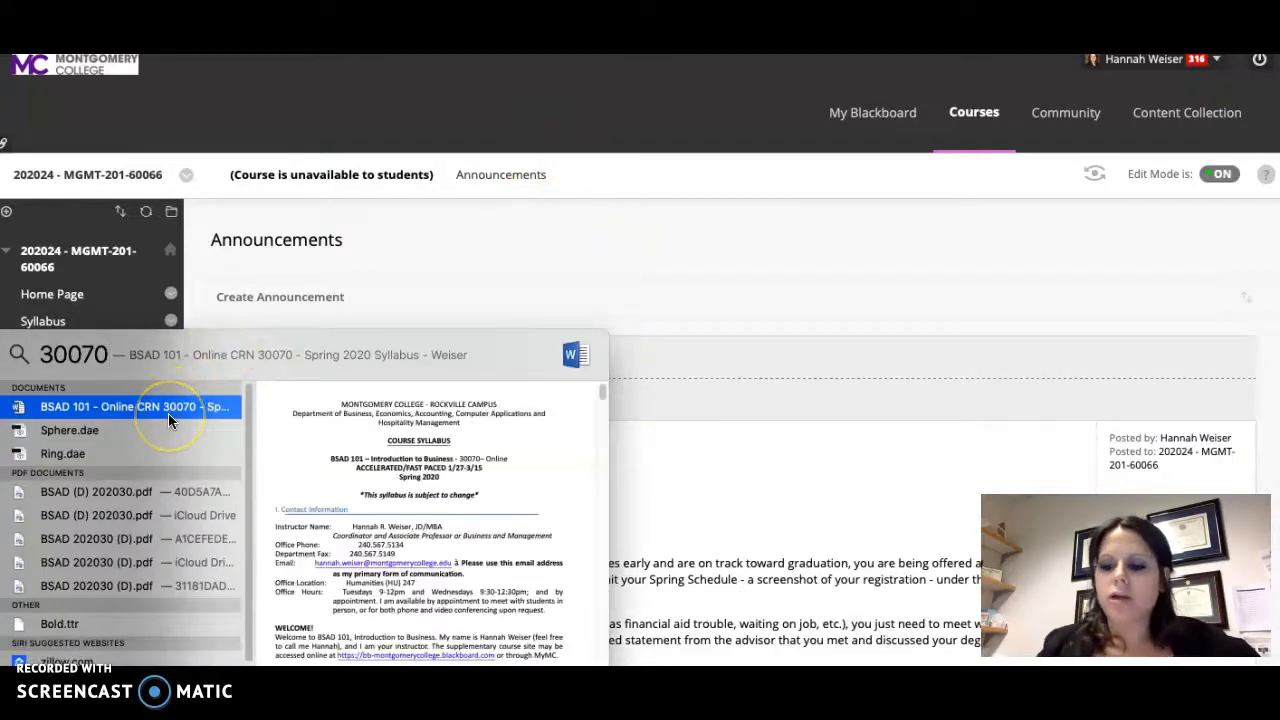
pyautogui.press('BackSpace')
pyautogui.press('BackSpace')
pyautogui.press('BackSpace')
pyautogui.write('273')
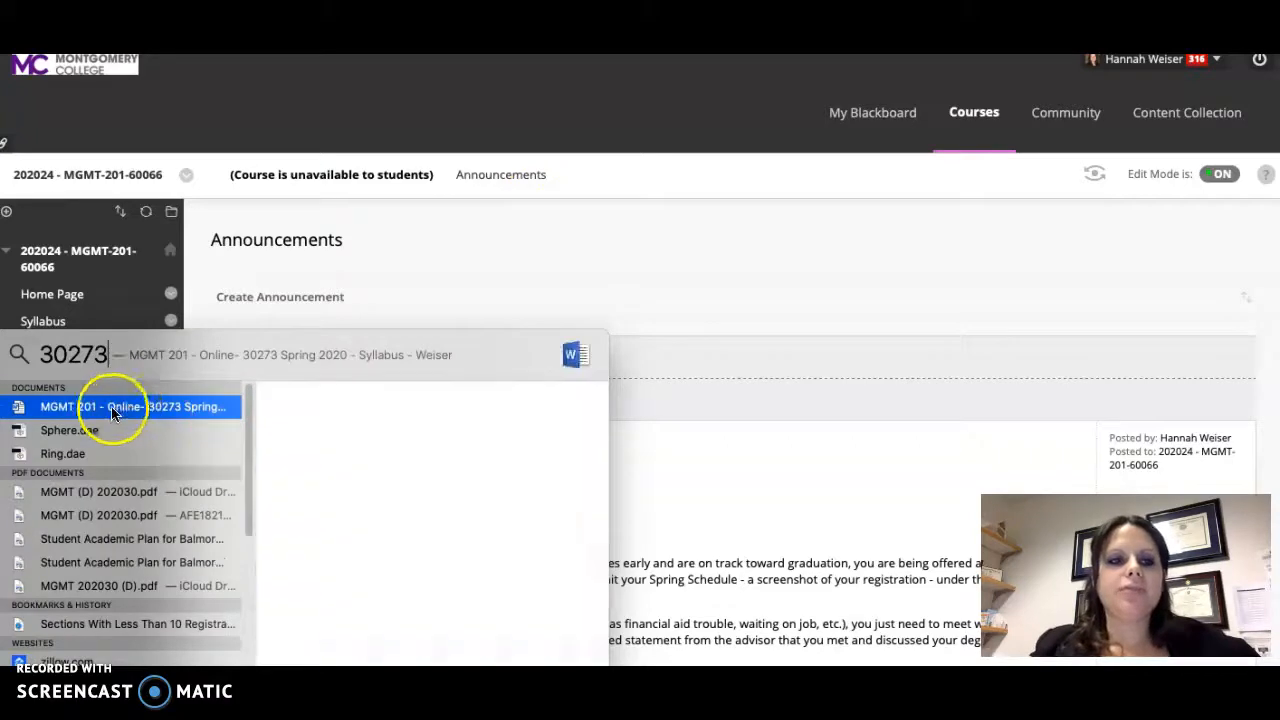
pyautogui.doubleClick(111, 409)
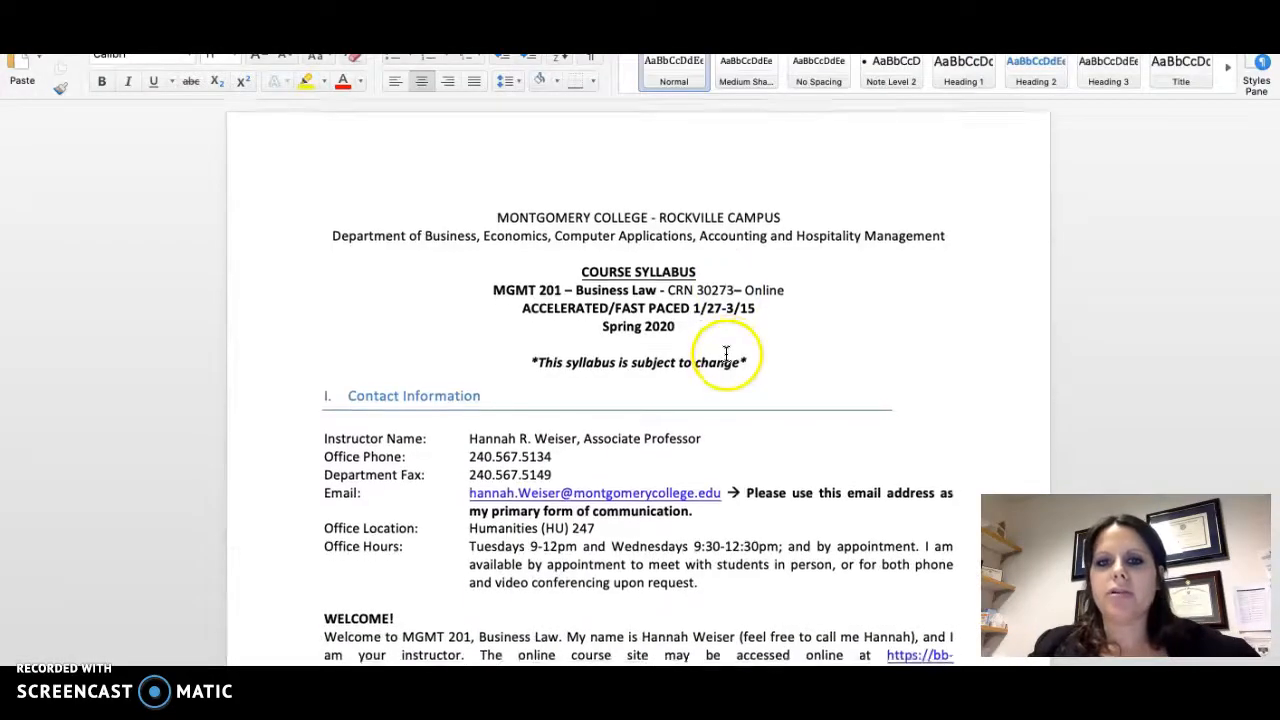
# Step: Review the syllabus's title block, contact information and general course information
pyautogui.scroll(-1, 724, 352)
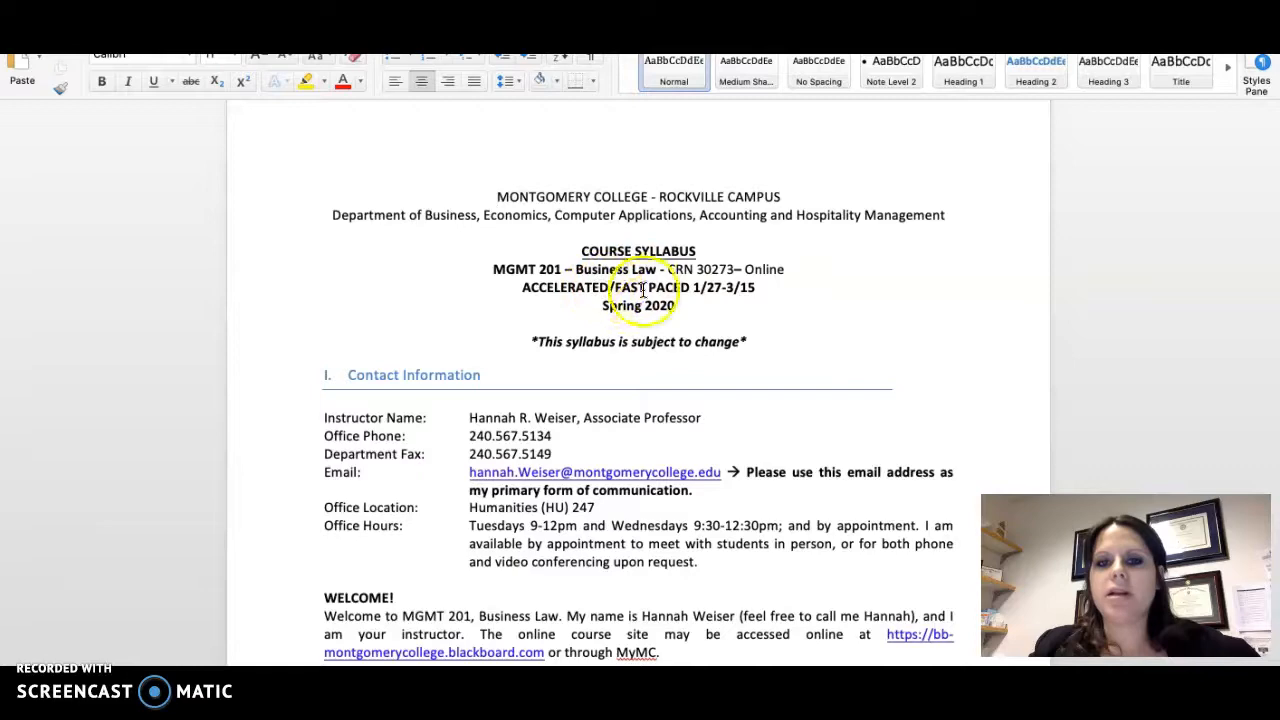
pyautogui.scroll(-2, 645, 330)
pyautogui.scroll(-15, 640, 331)
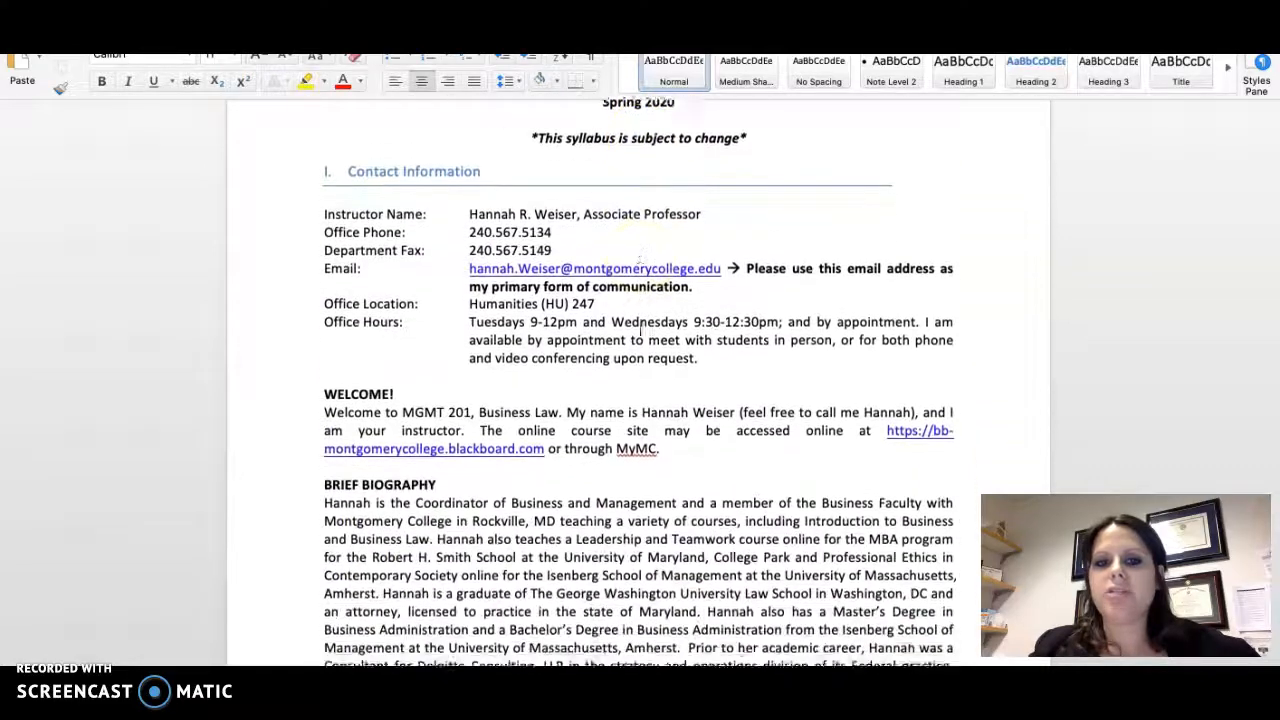
pyautogui.scroll(-10, 590, 339)
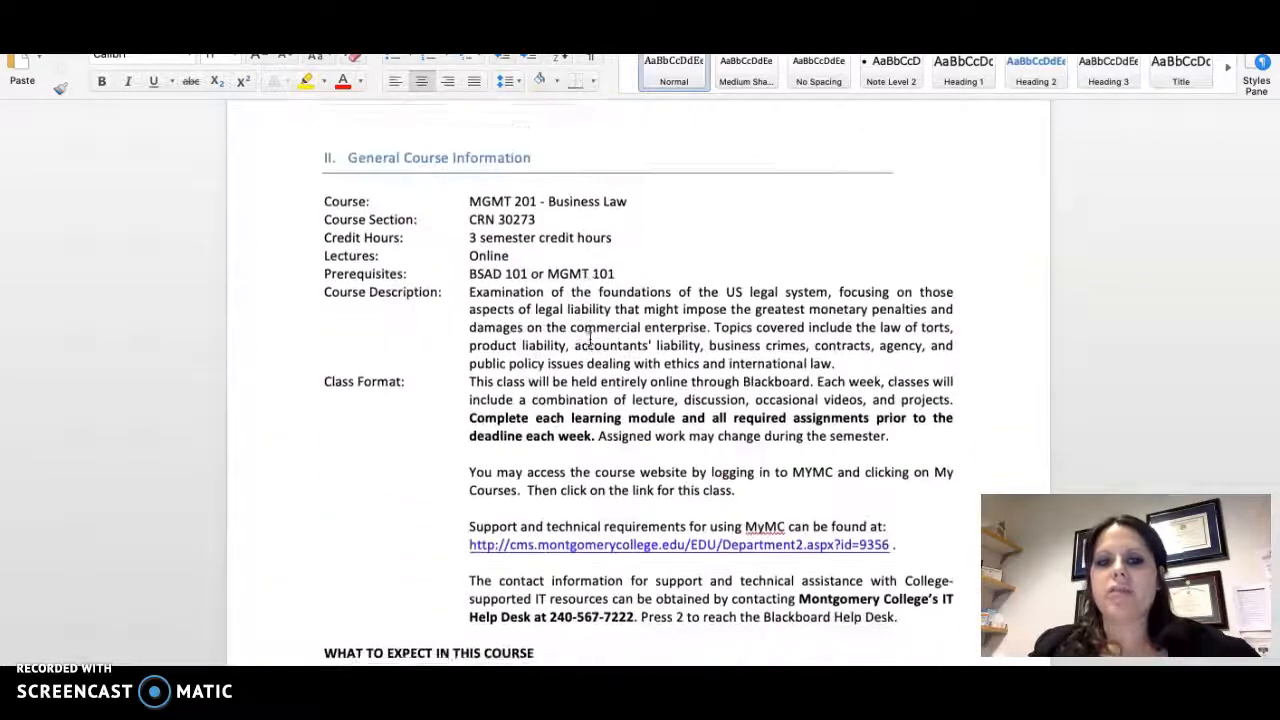
pyautogui.scroll(1, 590, 341)
pyautogui.click(500, 224)
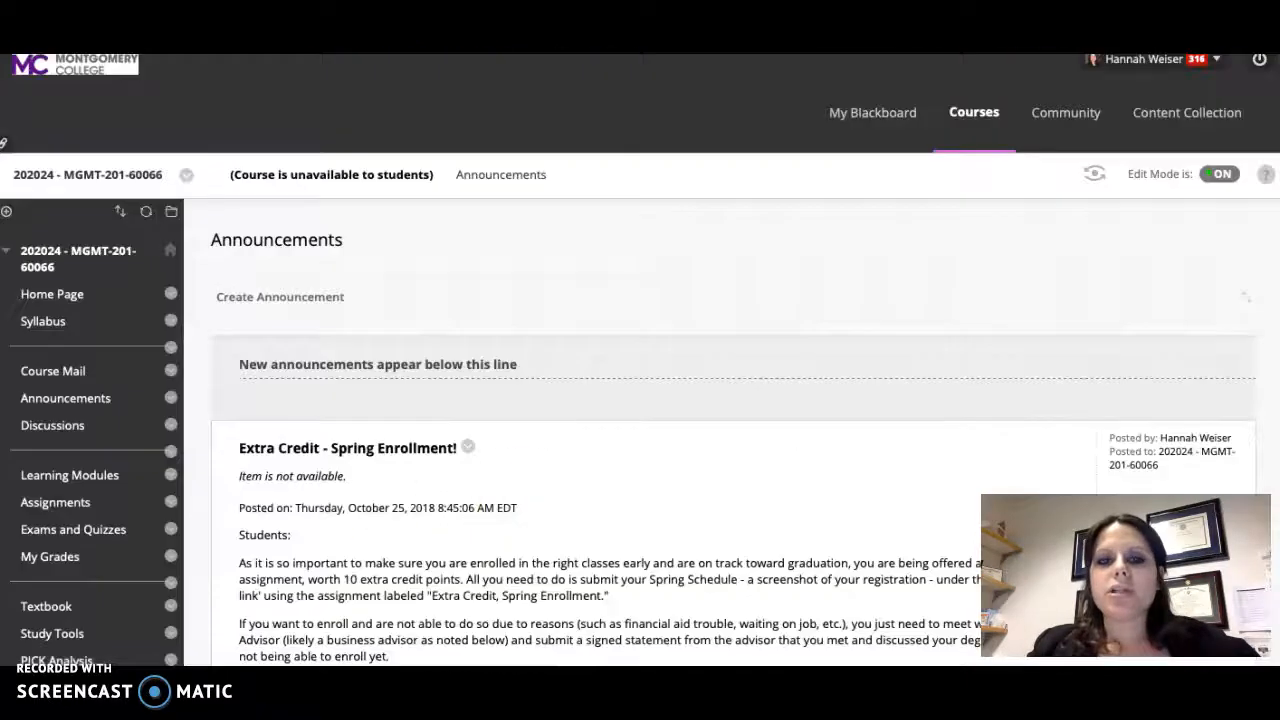
# Step: In the web browser, search Google for "montgomery college class schedule" and open the college's Search the Class Schedule page
pyautogui.click(666, 205)
pyautogui.write('montgomery')
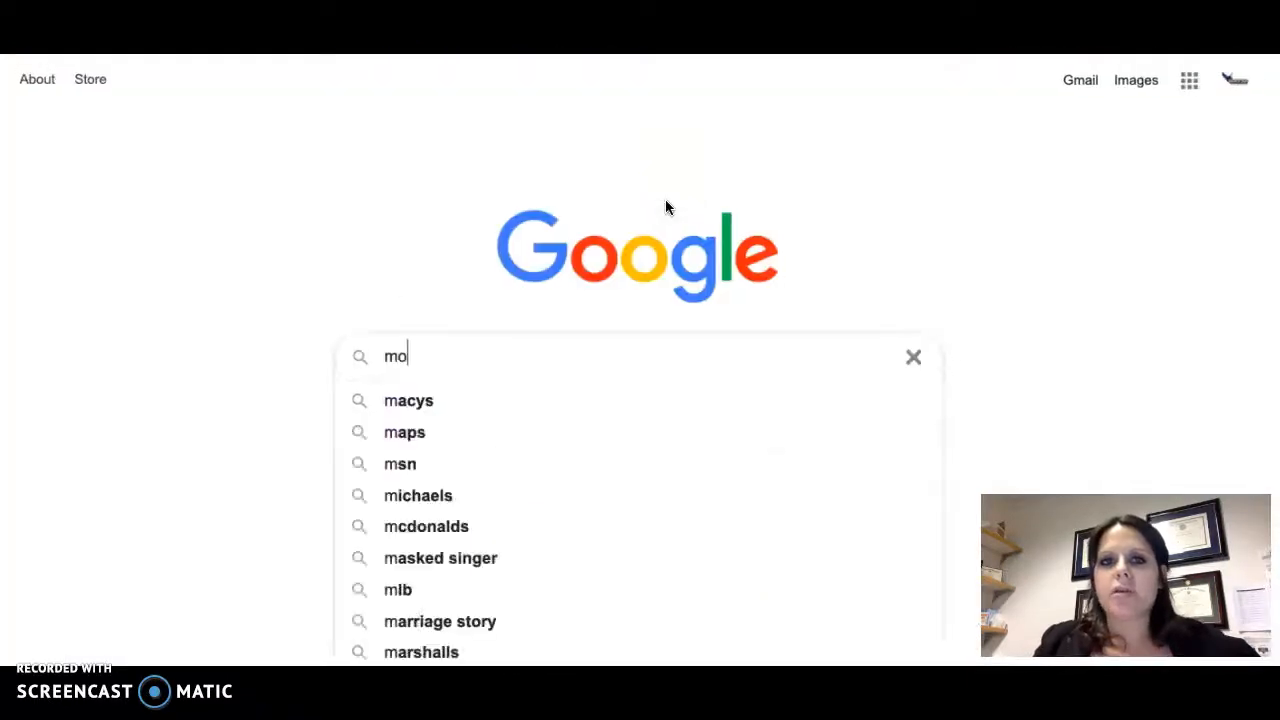
pyautogui.press('Down')
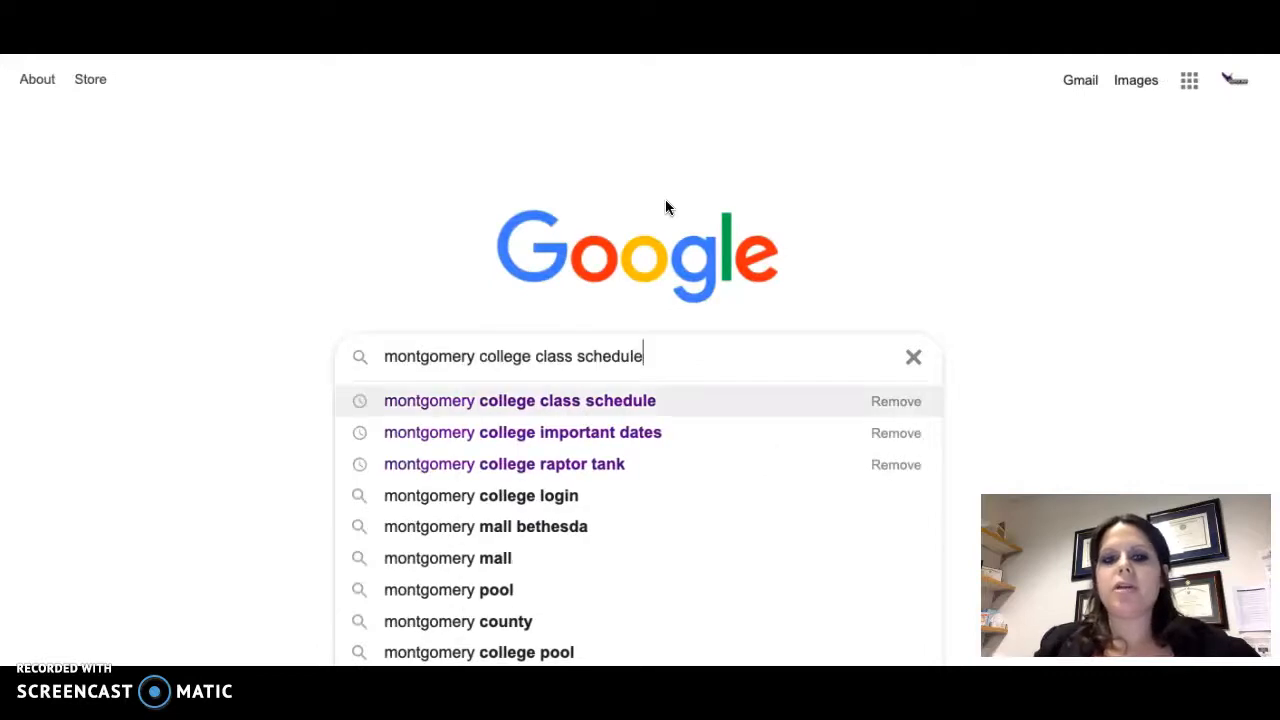
pyautogui.press('Return')
pyautogui.click(385, 250)
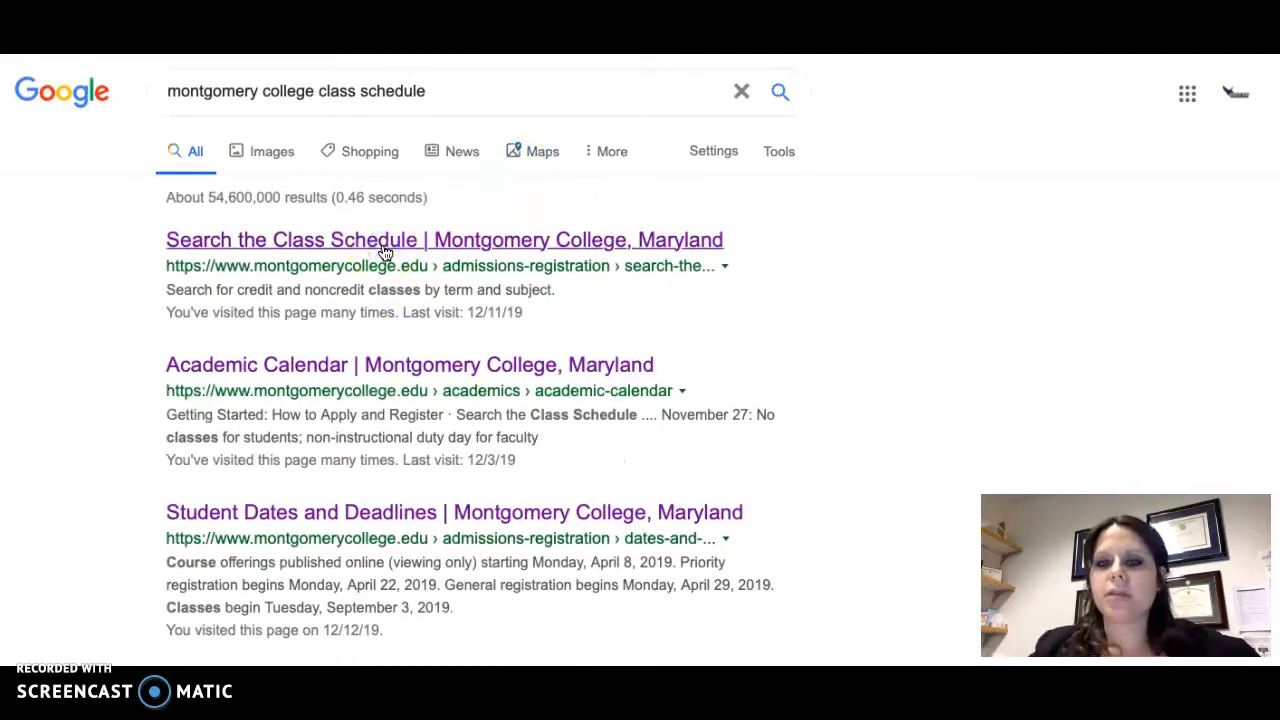
# Step: Open the listings for the MGMT Management subject from the class schedule's subject list
pyautogui.scroll(-2, 390, 470)
pyautogui.scroll(-8, 393, 470)
pyautogui.scroll(-3, 650, 345)
pyautogui.scroll(4, 650, 345)
pyautogui.scroll(-11, 650, 345)
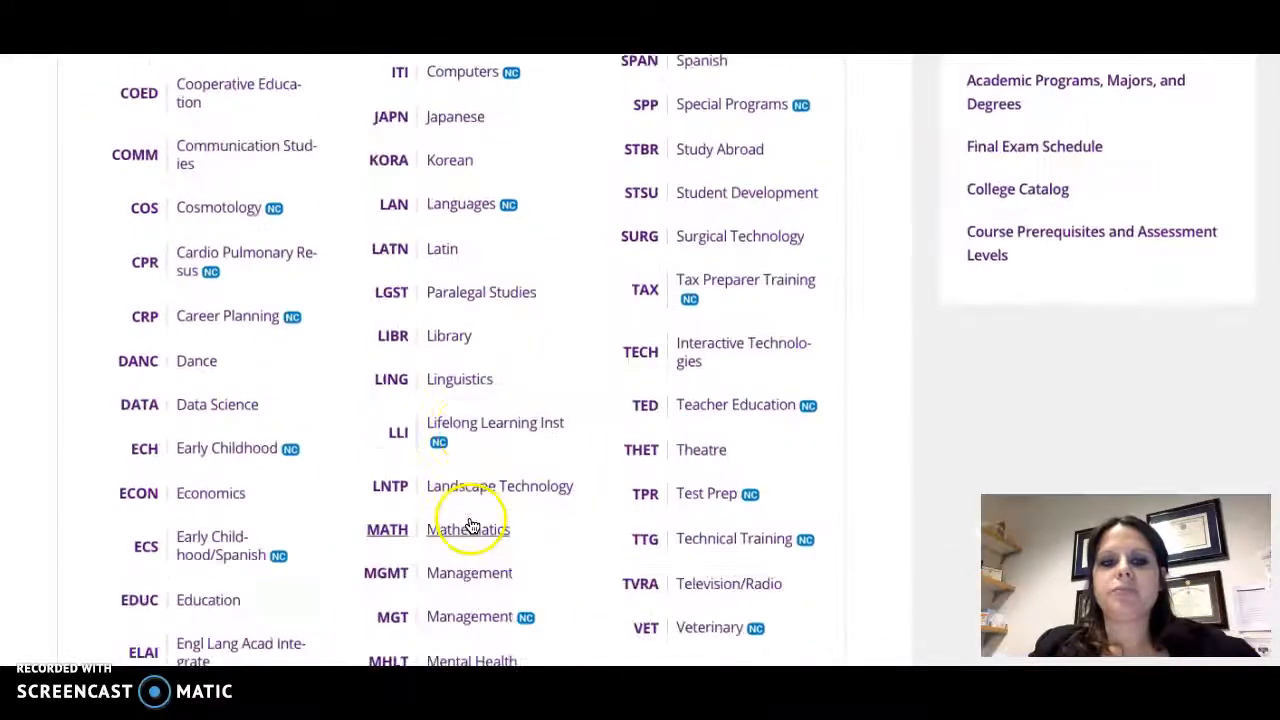
pyautogui.click(386, 590)
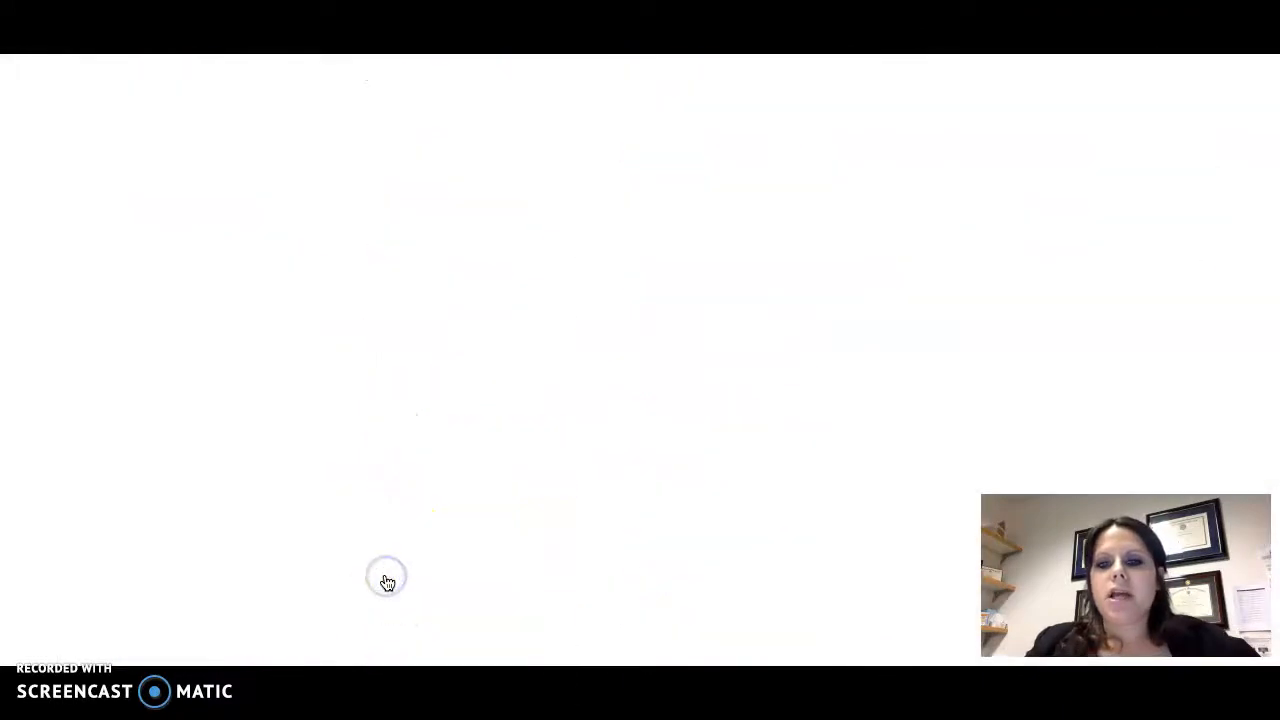
# Step: Find the instructor's surname in the Management listings and select the CRN of their Business Law section
pyautogui.press('super+f')
pyautogui.write('weiser')
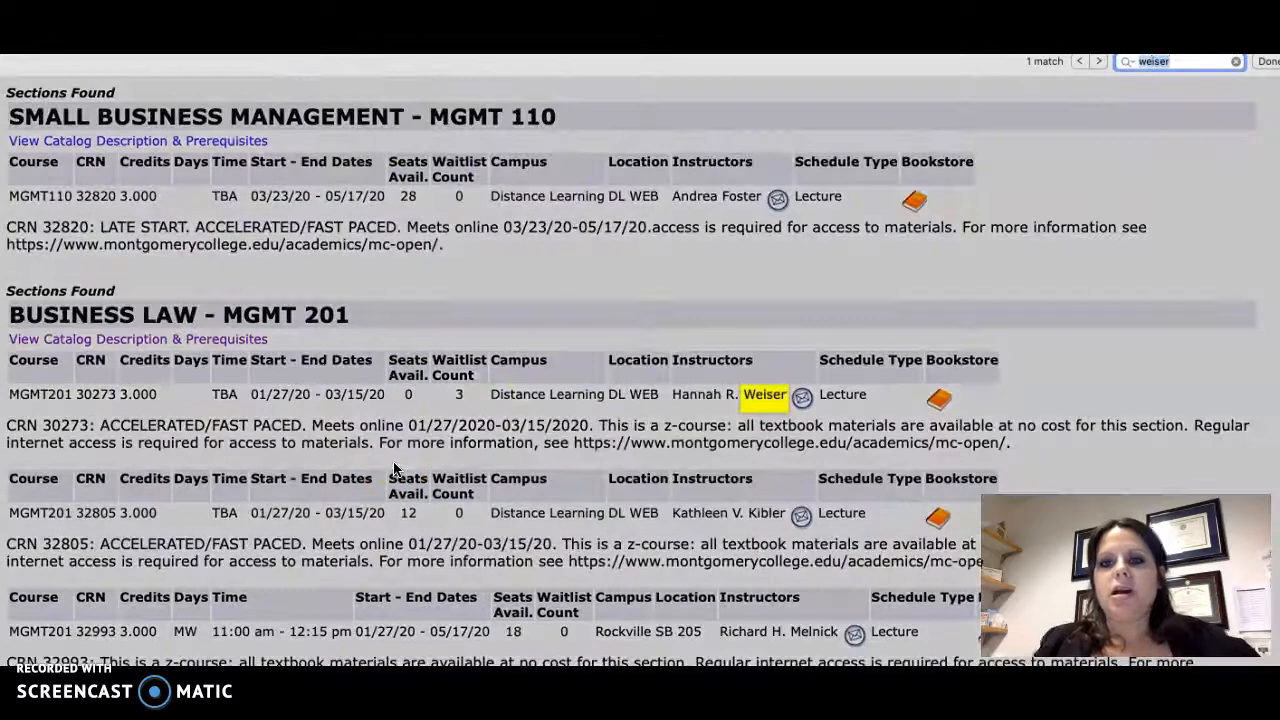
pyautogui.click(483, 437)
pyautogui.doubleClick(98, 396)
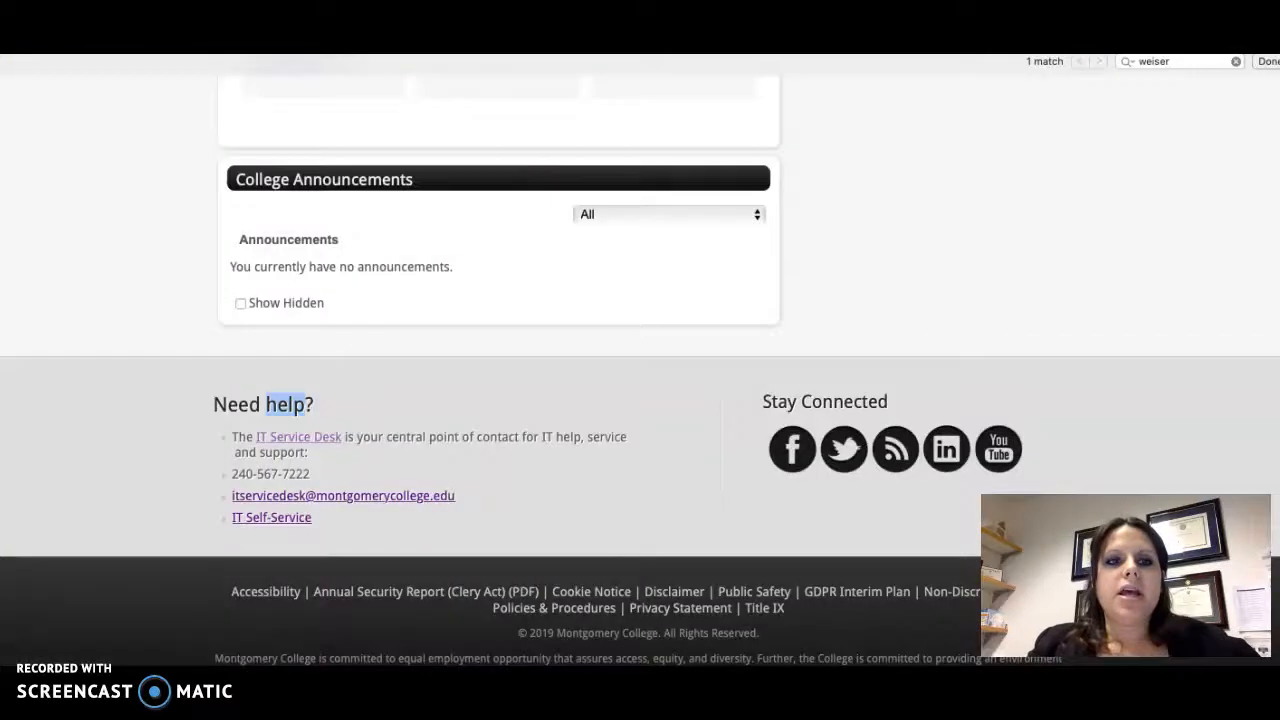
# Step: Open the Teaching Schedule from the Faculty Tools on the MyMC portal's home page
pyautogui.click(266, 234)
pyautogui.scroll(15, 266, 236)
pyautogui.scroll(-10, 523, 311)
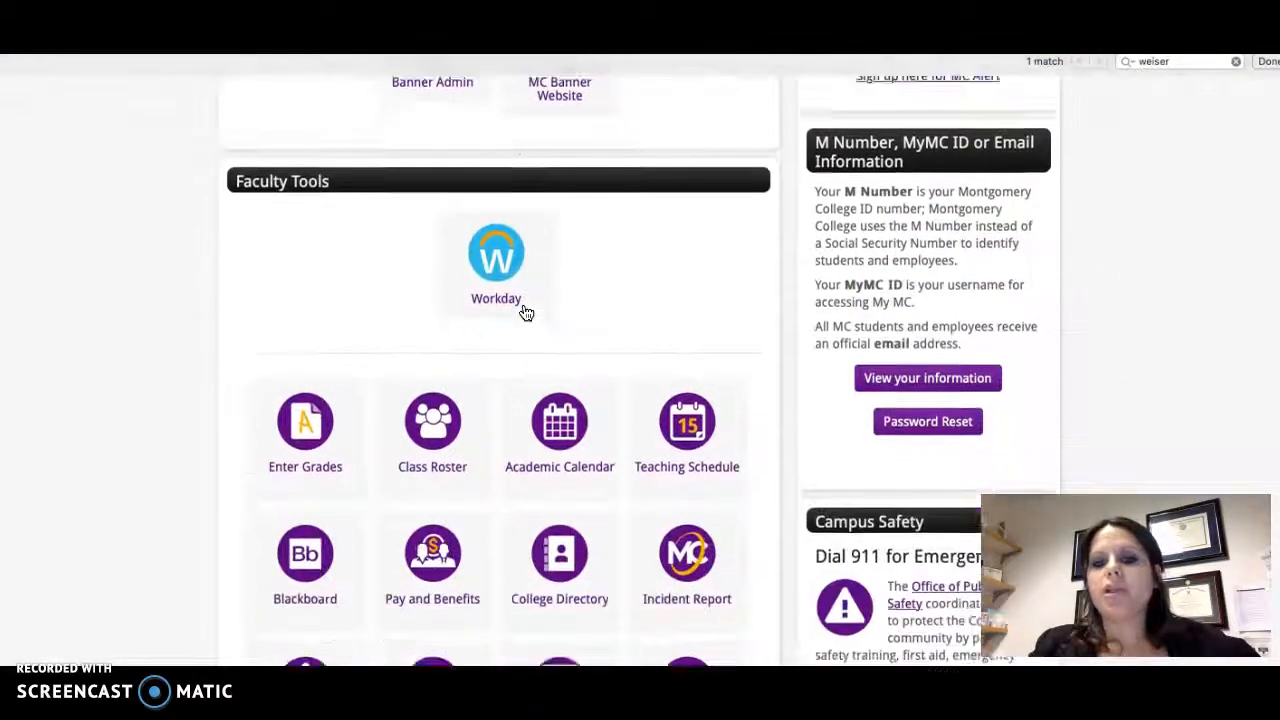
pyautogui.scroll(-4, 526, 313)
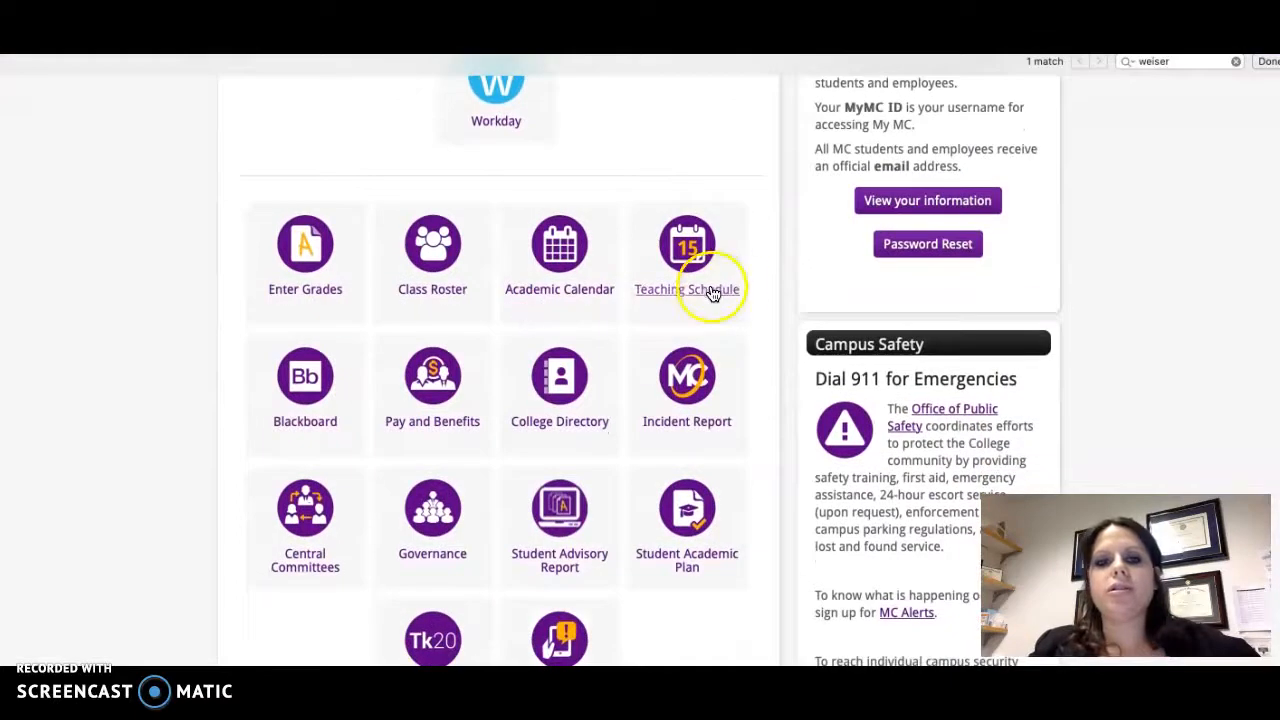
pyautogui.click(706, 289)
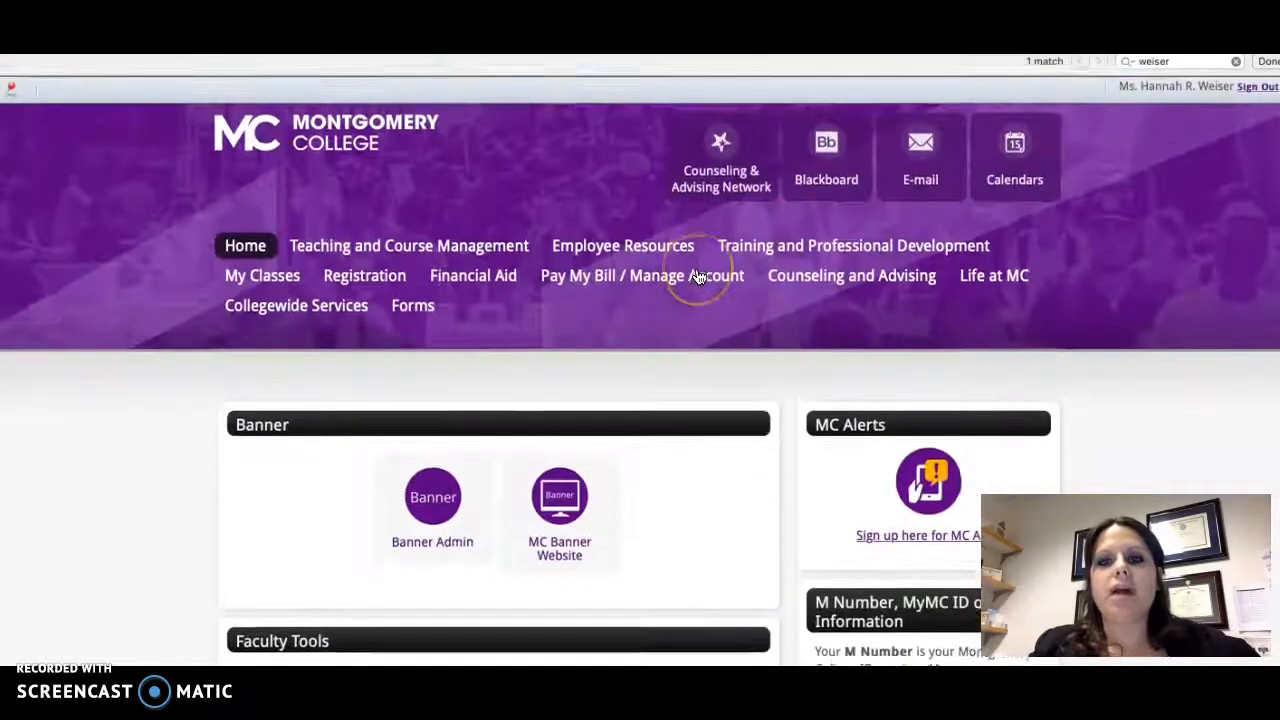
pyautogui.scroll(-3, 699, 277)
pyautogui.scroll(-5, 698, 270)
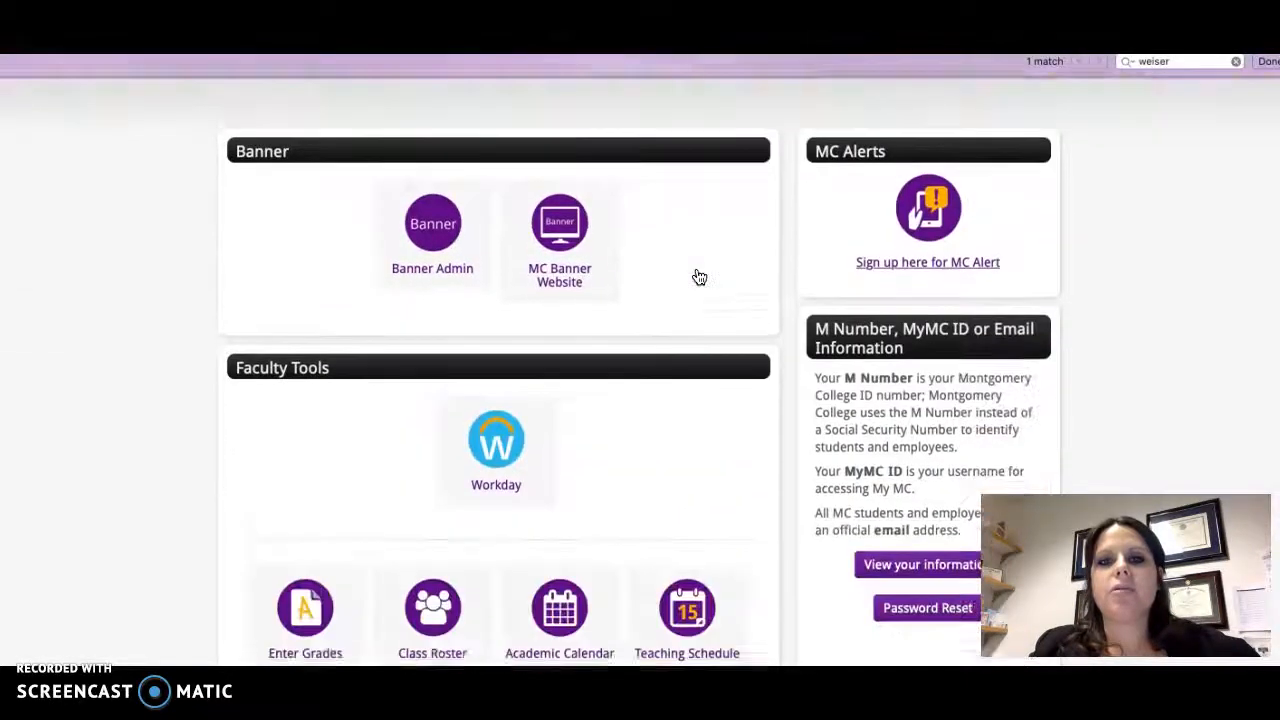
pyautogui.click(687, 550)
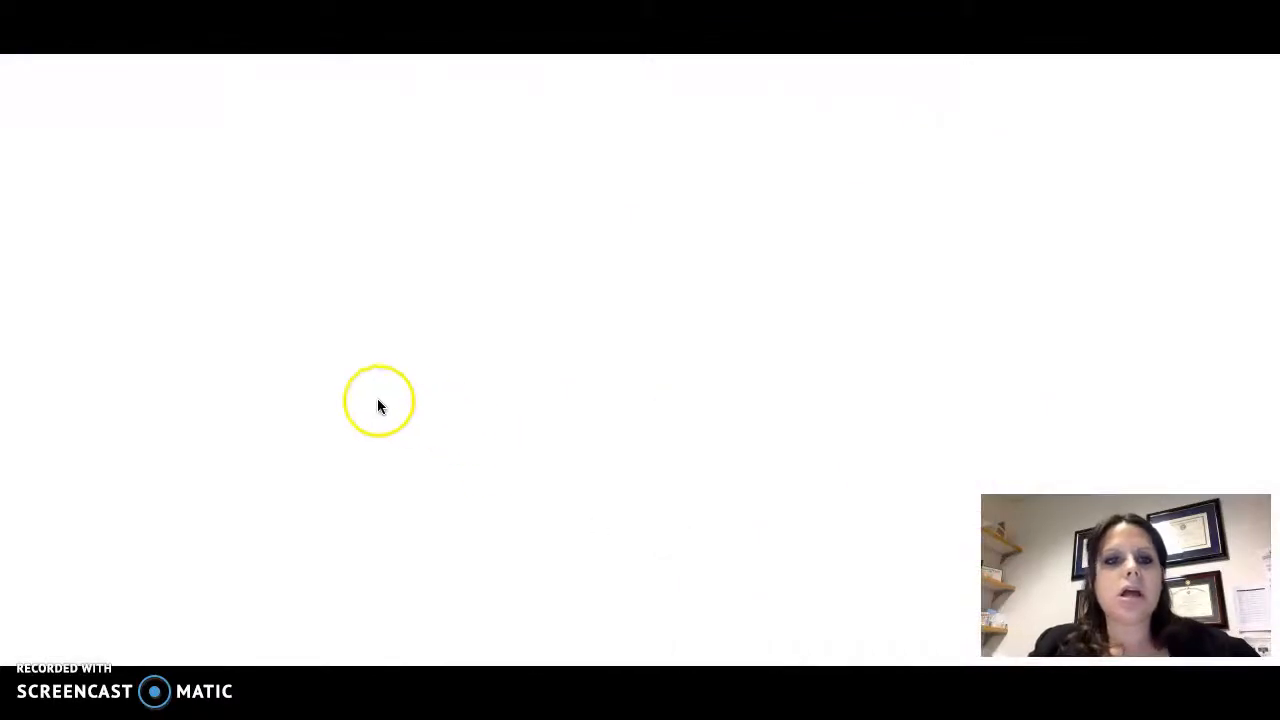
# Step: Return to the Faculty and Advisor Menu and open the Faculty Schedule w/Drop Dates
pyautogui.click(35, 333)
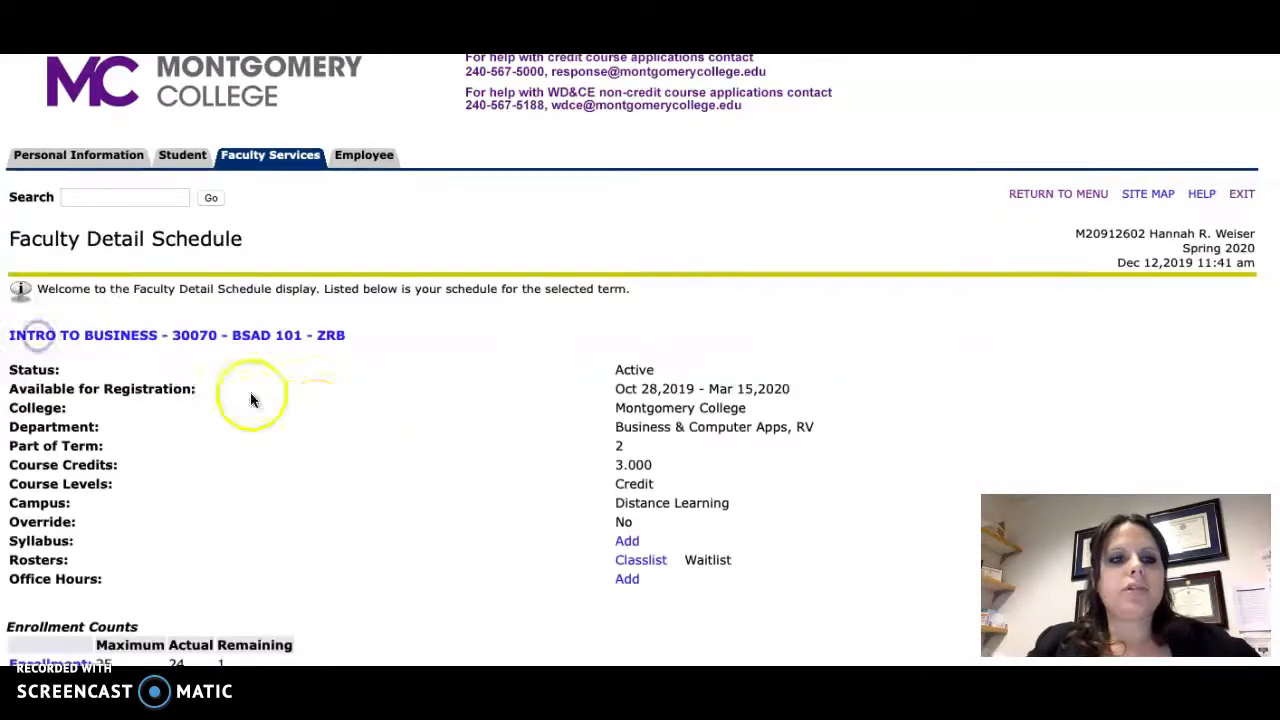
pyautogui.scroll(-1, 303, 400)
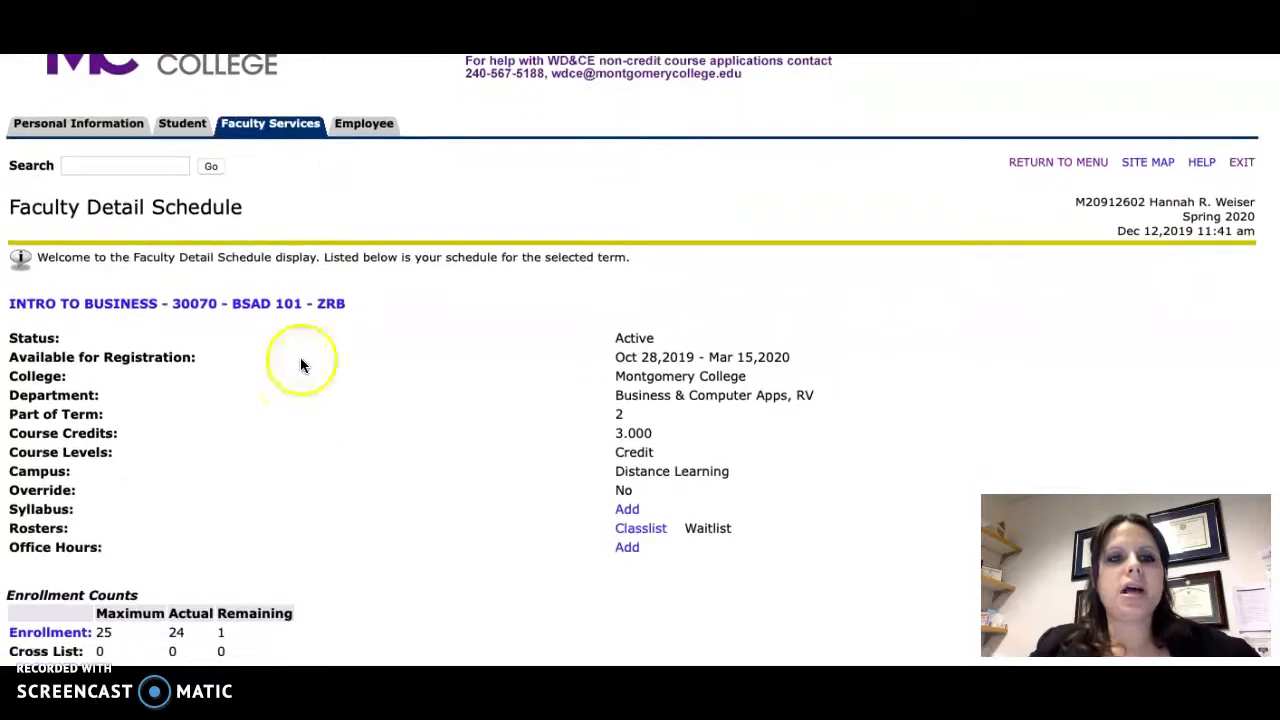
pyautogui.click(281, 131)
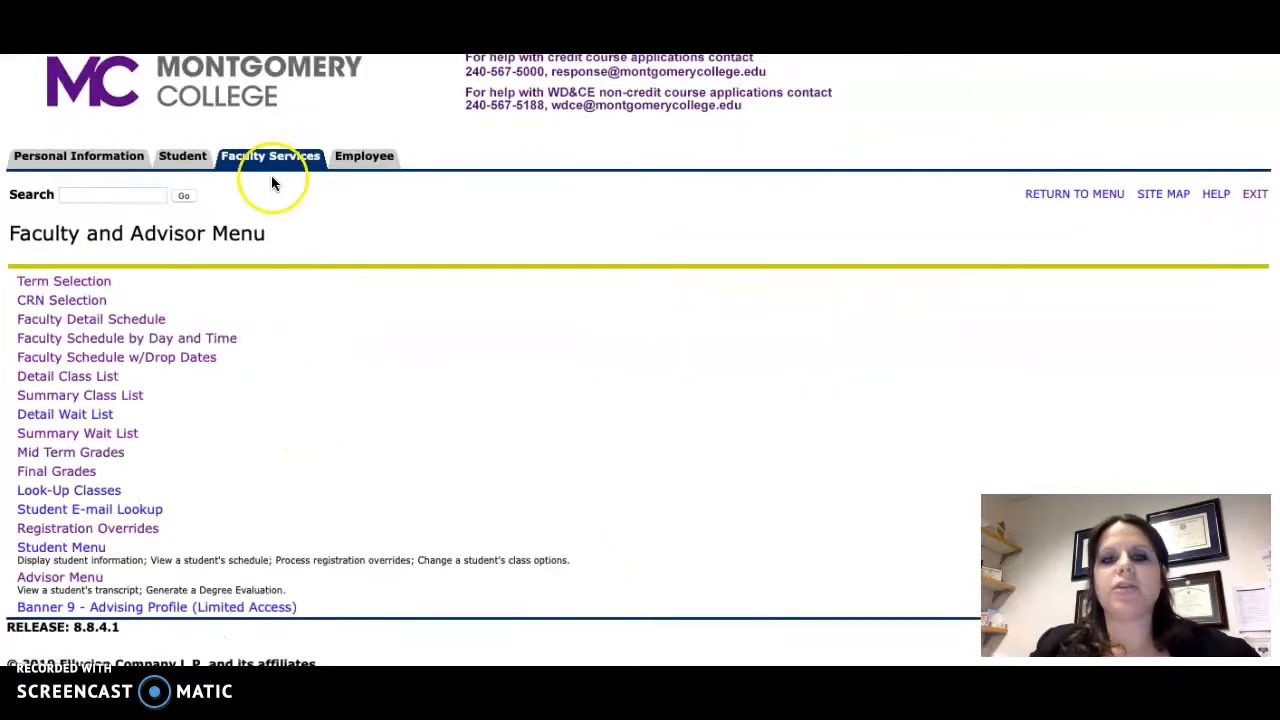
pyautogui.click(103, 359)
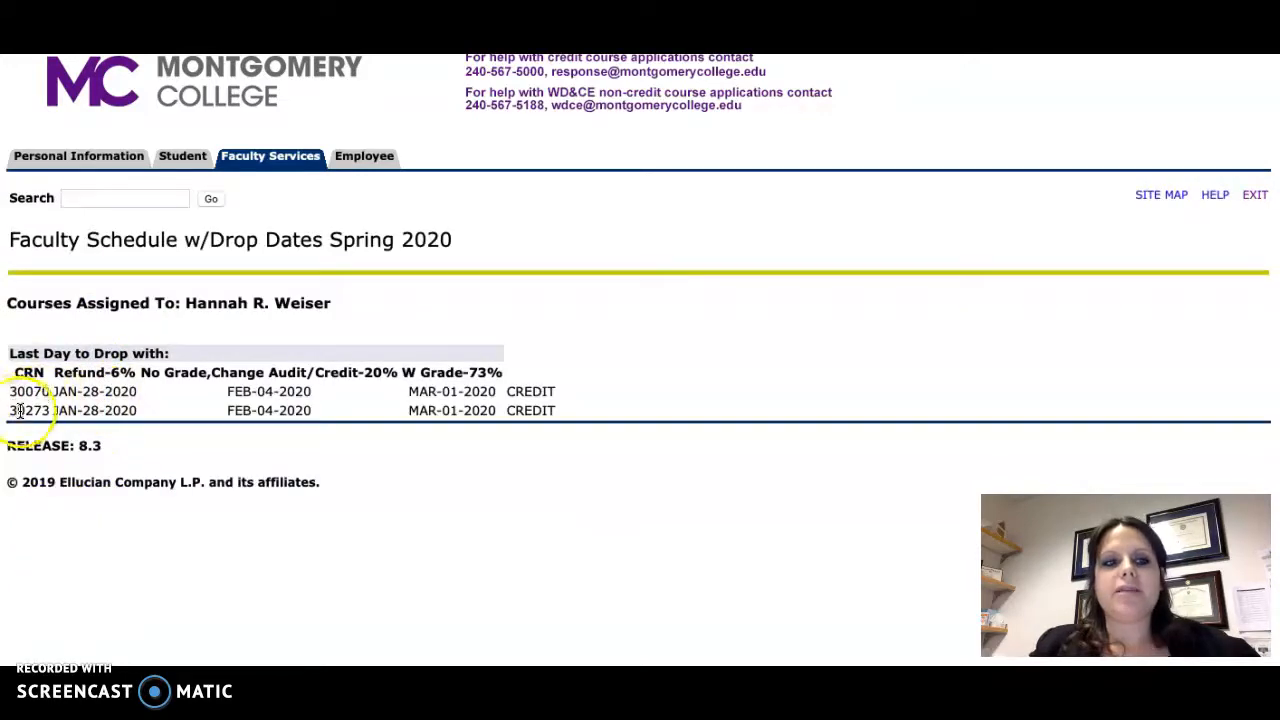
# Step: Check the refund, no-grade and W-grade drop deadlines for CRN 30273
pyautogui.moveTo(62, 408); pyautogui.dragTo(177, 412)
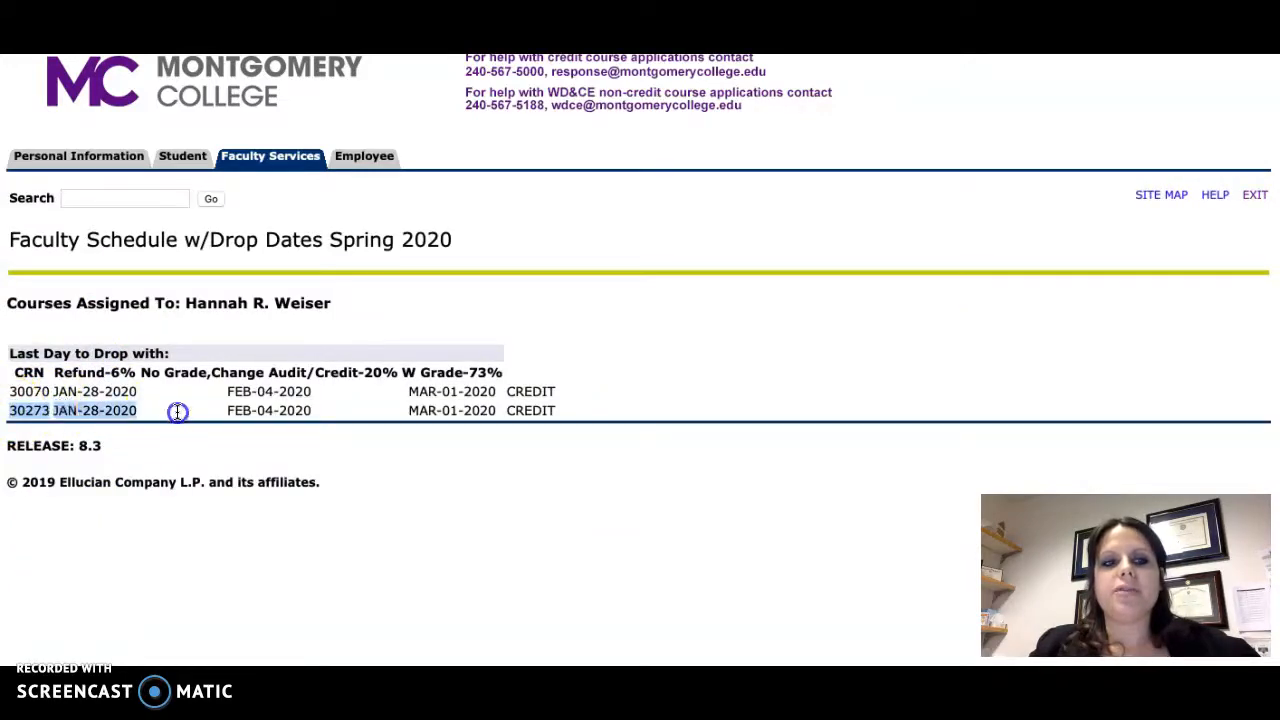
pyautogui.click(114, 410)
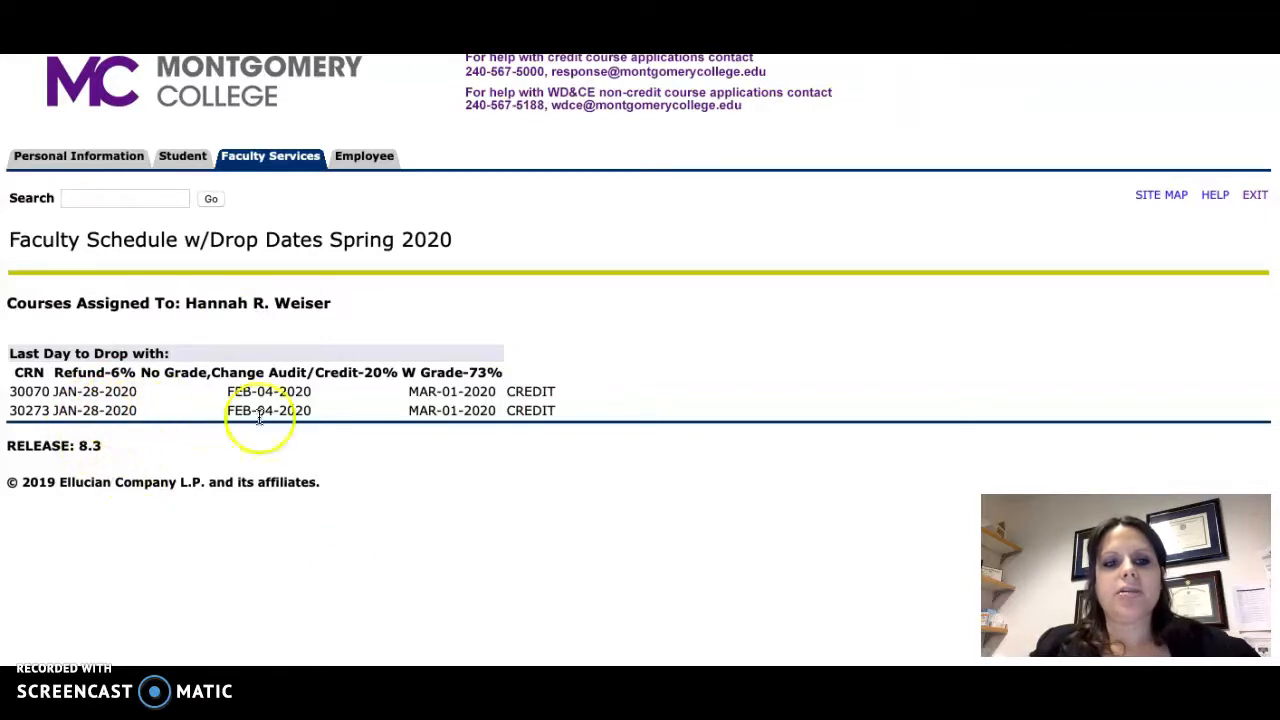
pyautogui.rightClick(321, 715)
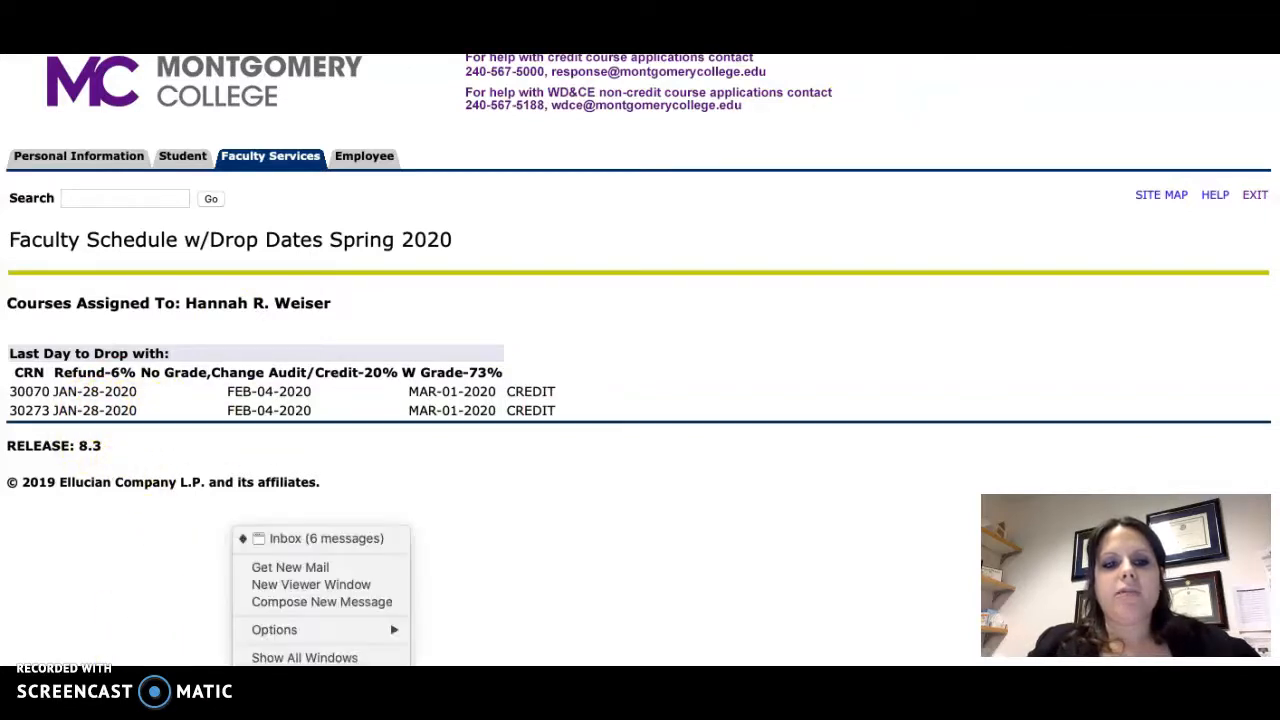
pyautogui.click(292, 397)
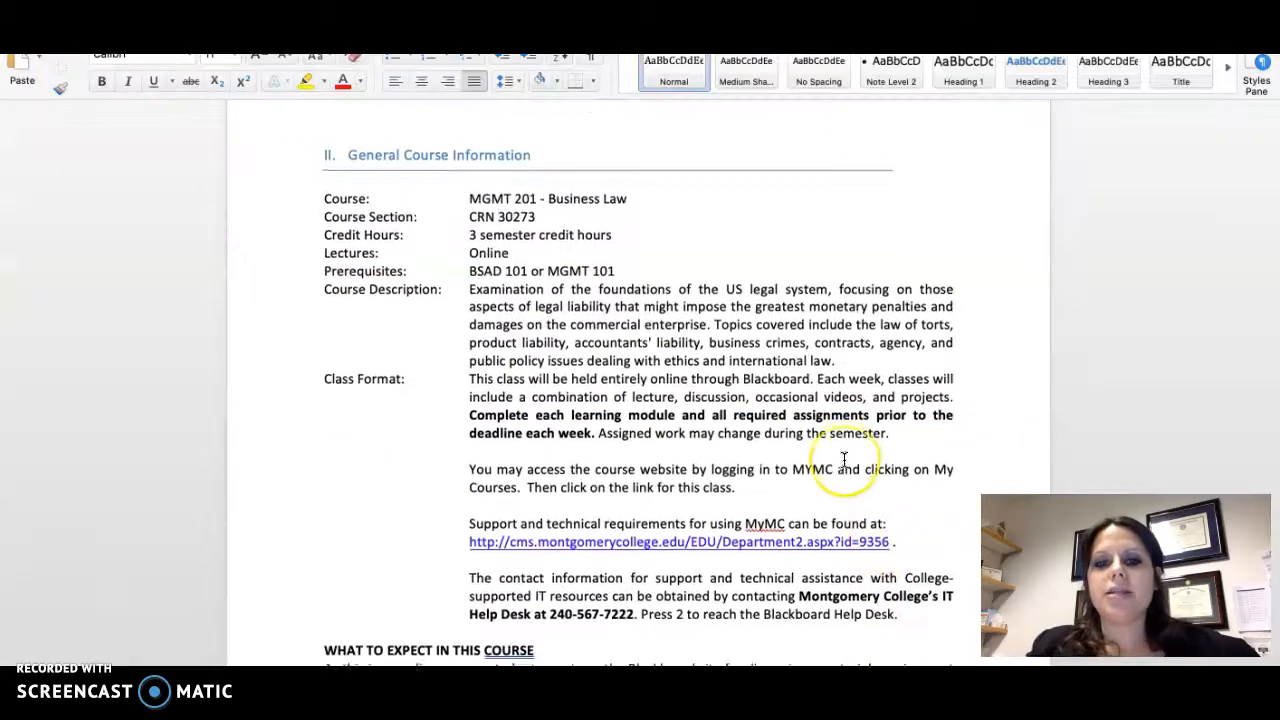
# Step: In the Word syllabus, find "withdrawal" and go to the Withdrawal and Refund Dates section
pyautogui.scroll(-2, 846, 457)
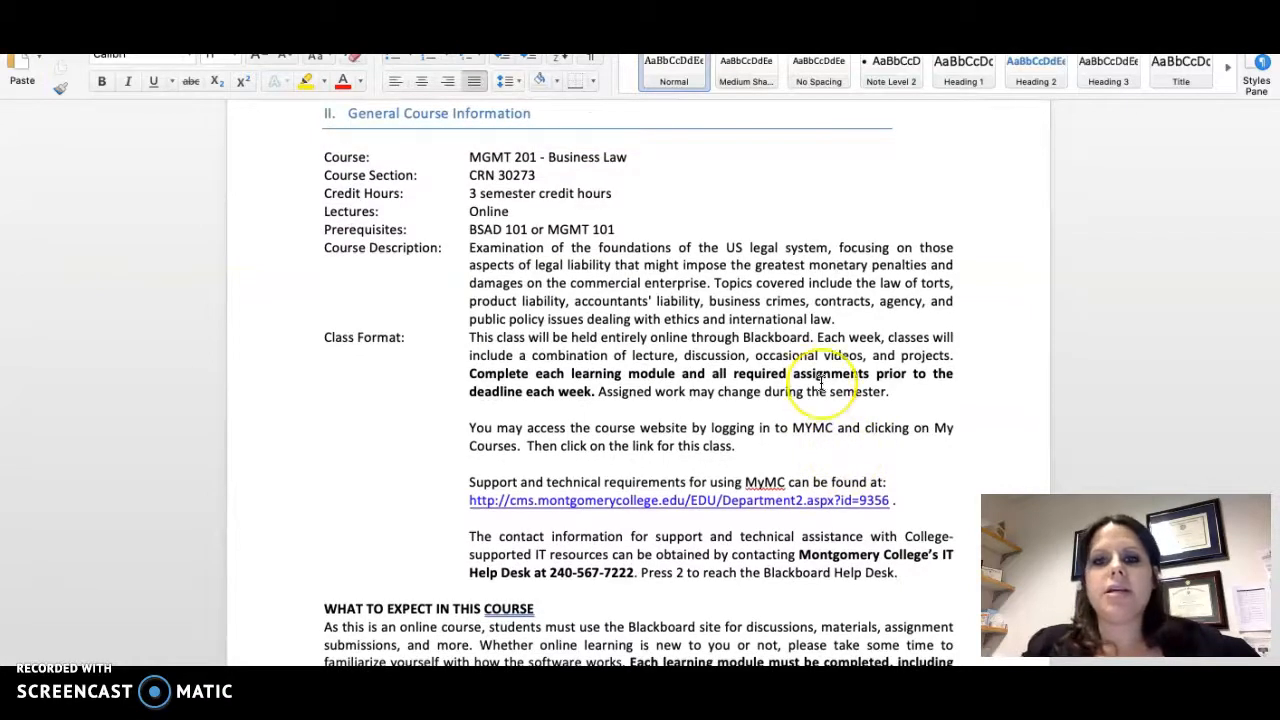
pyautogui.press('Return')
pyautogui.press('Return')
pyautogui.click(628, 240)
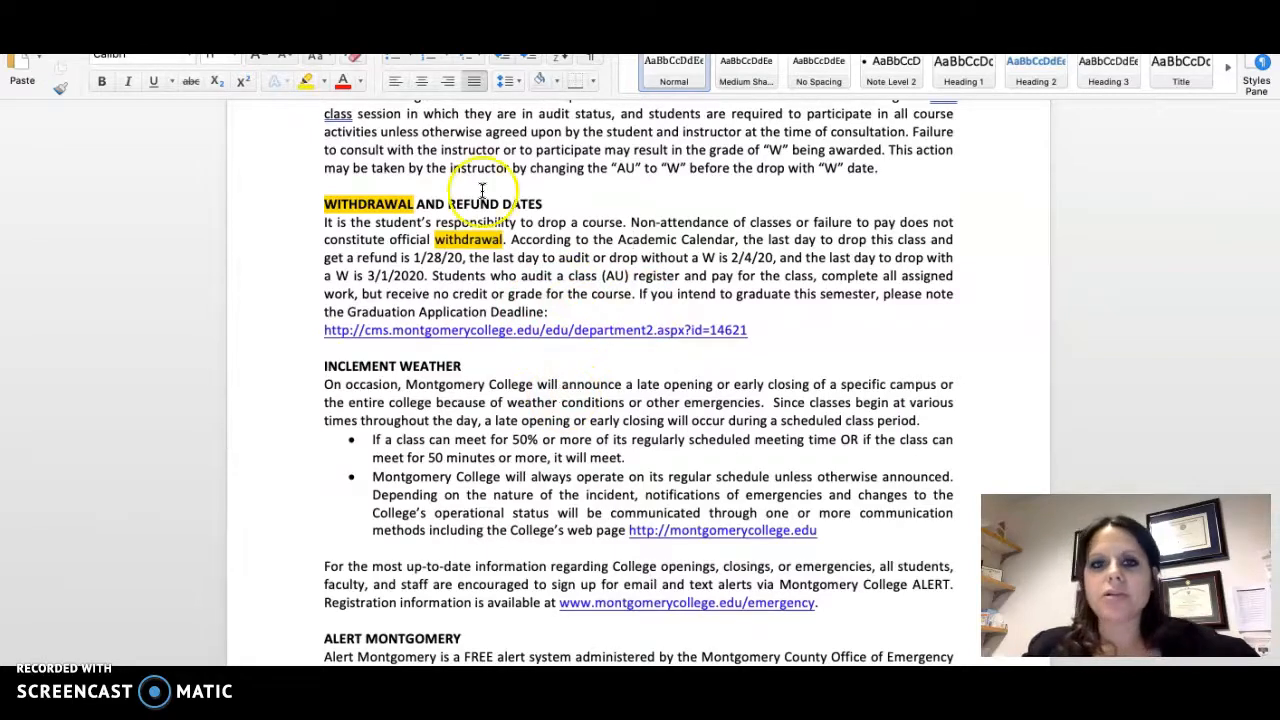
# Step: Examine the due dates in the syllabus's Course Schedule table across all three units
pyautogui.scroll(-20, 363, 280)
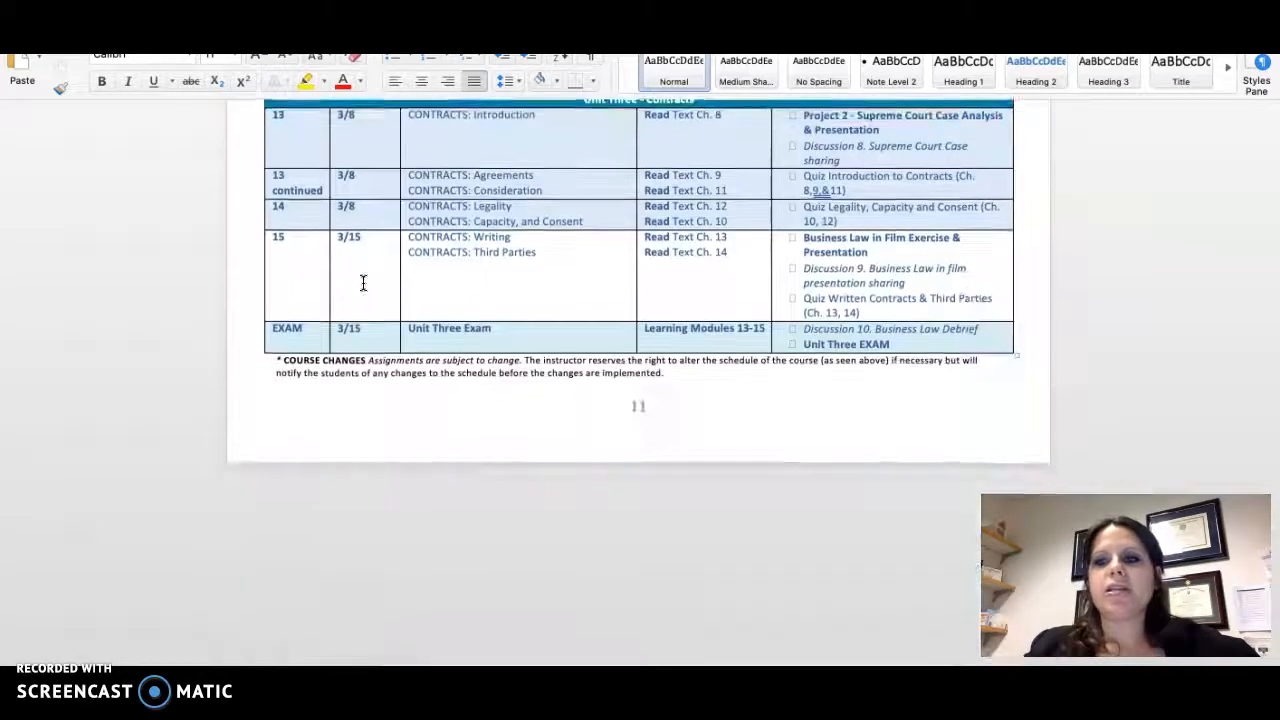
pyautogui.scroll(20, 363, 283)
pyautogui.scroll(-20, 420, 311)
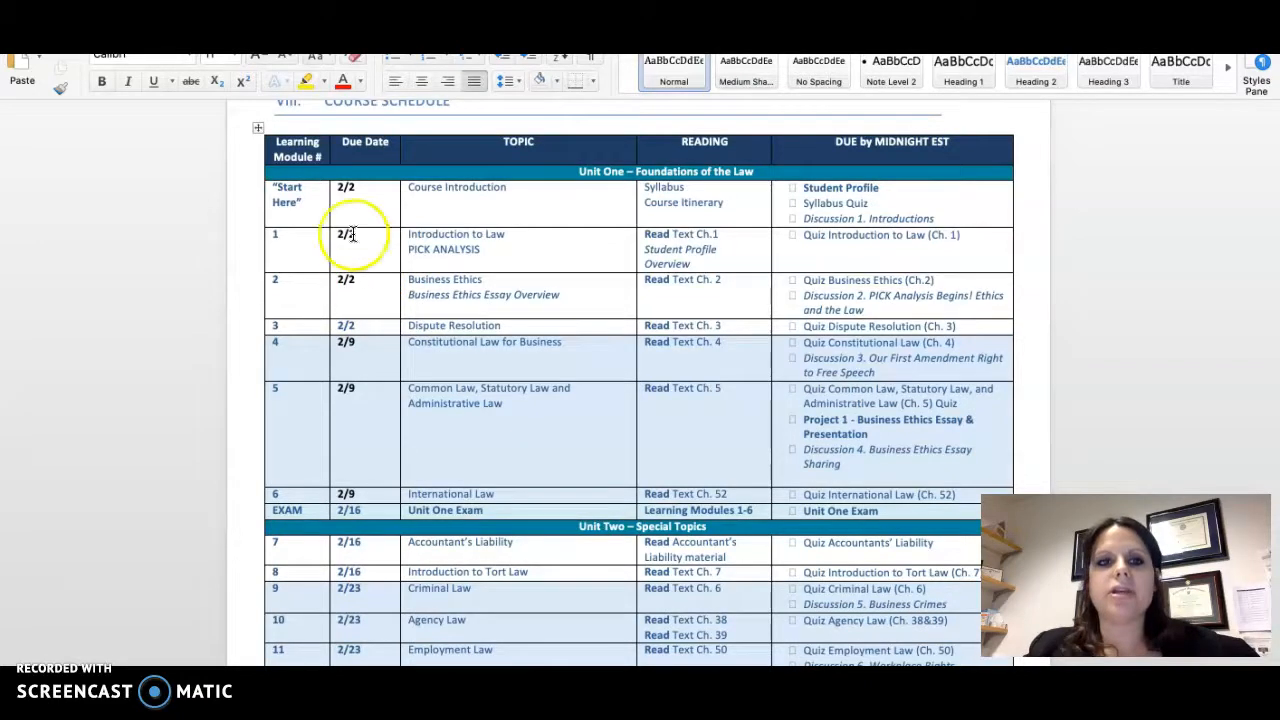
pyautogui.scroll(-3, 366, 318)
pyautogui.scroll(-8, 353, 383)
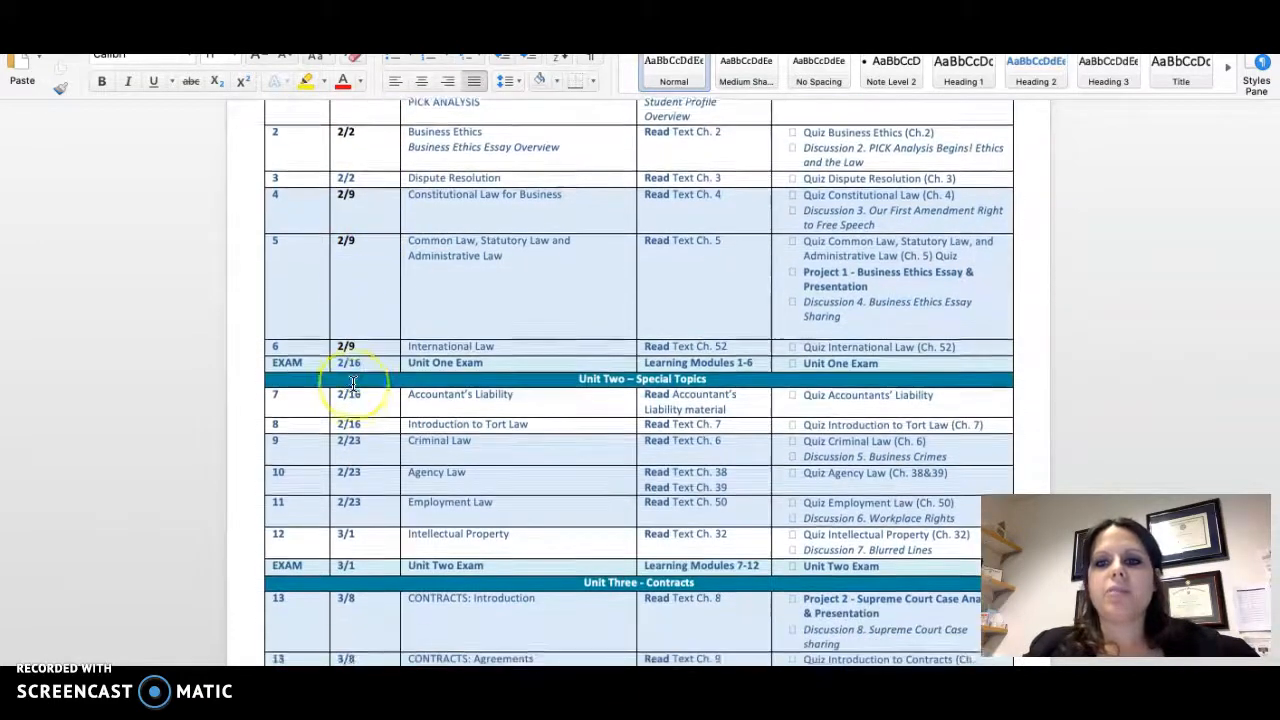
pyautogui.scroll(-4, 354, 382)
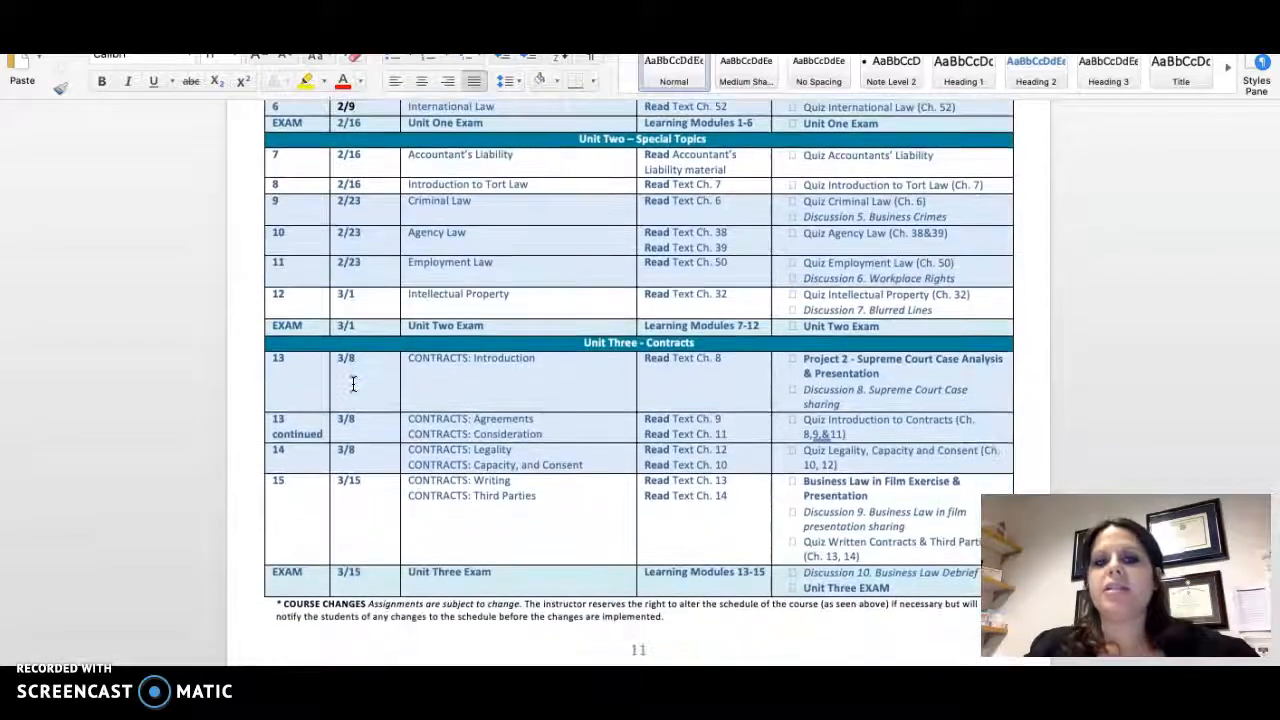
pyautogui.scroll(8, 350, 385)
pyautogui.scroll(10, 352, 380)
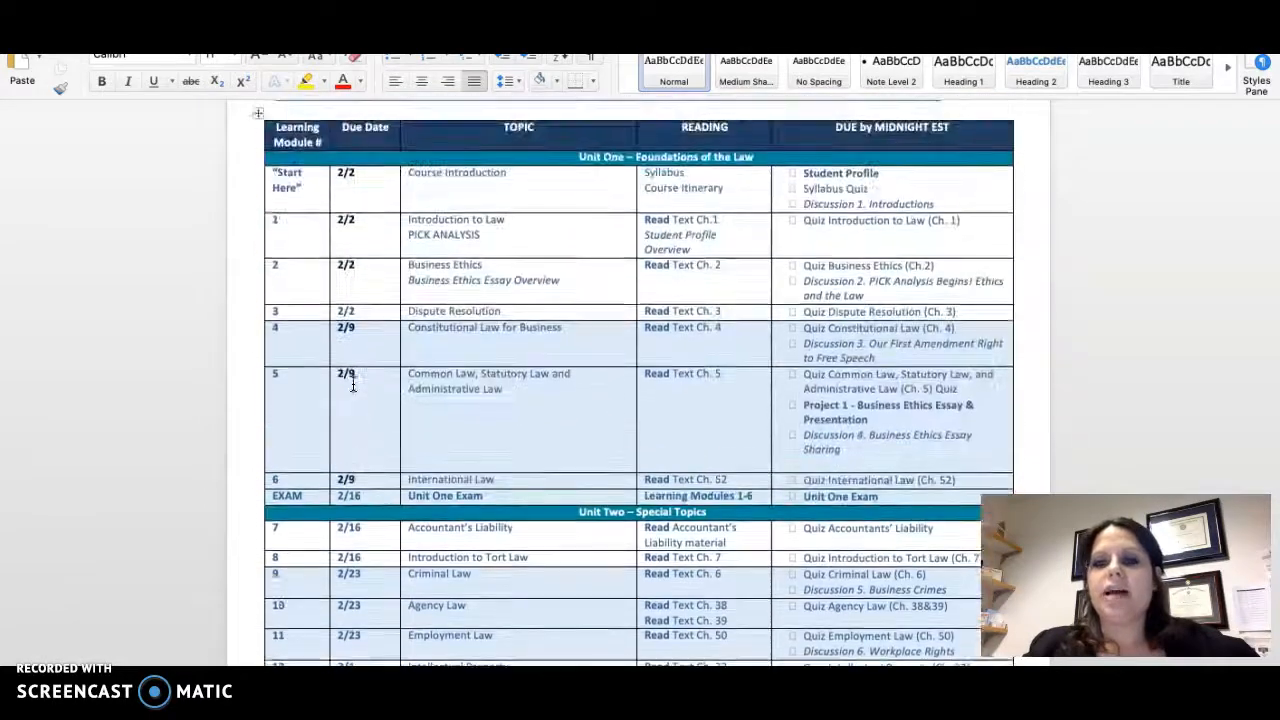
pyautogui.click(606, 401)
pyautogui.scroll(-1, 606, 401)
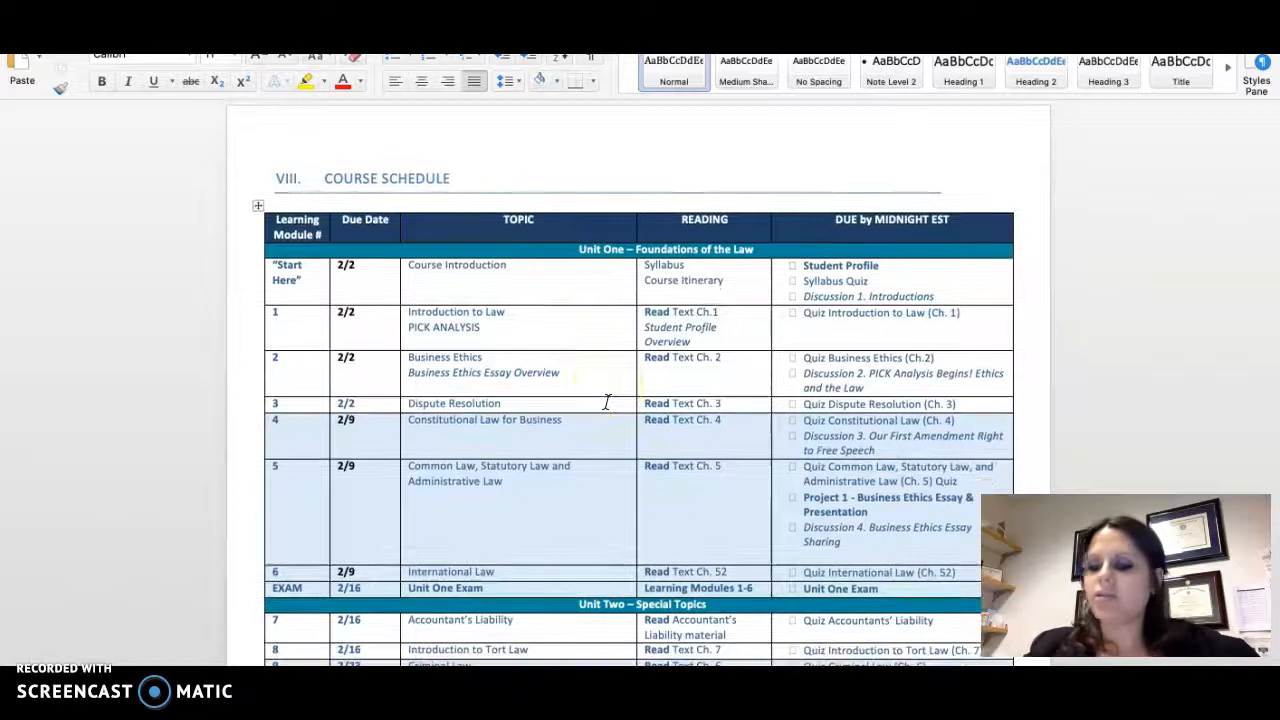
# Step: Review the remaining rows of the syllabus's Course Schedule and switch back to the class schedule page in Safari
pyautogui.scroll(-16, 606, 401)
pyautogui.click(581, 525)
pyautogui.scroll(3, 581, 525)
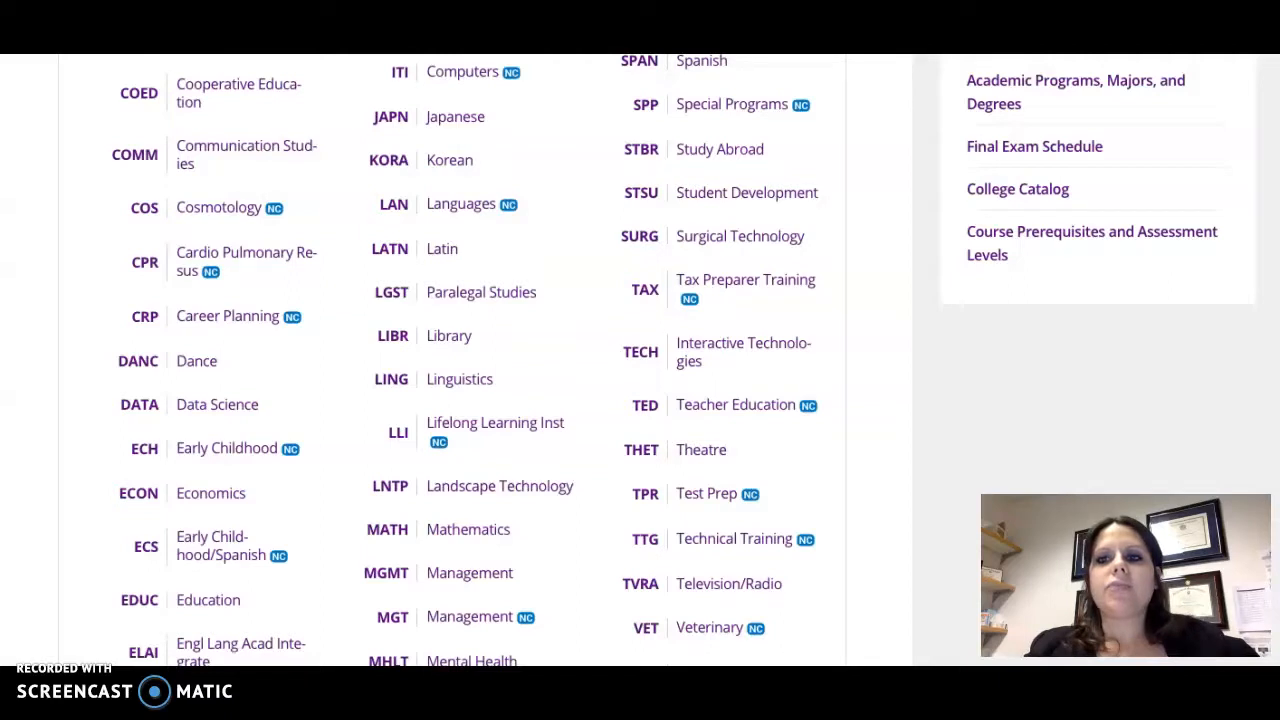
# Step: Try to search the web for "montgomery college final exam schedule"
pyautogui.press('super+l')
pyautogui.write('montgom')
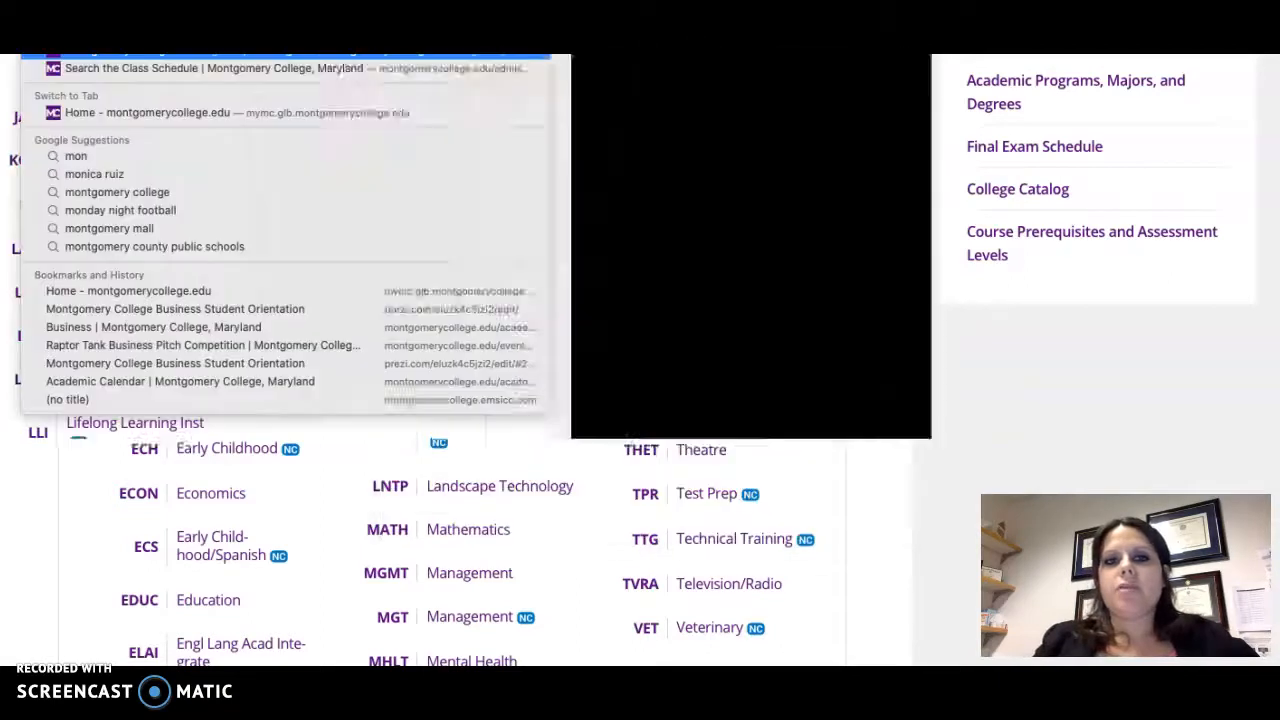
pyautogui.write('ery college final')
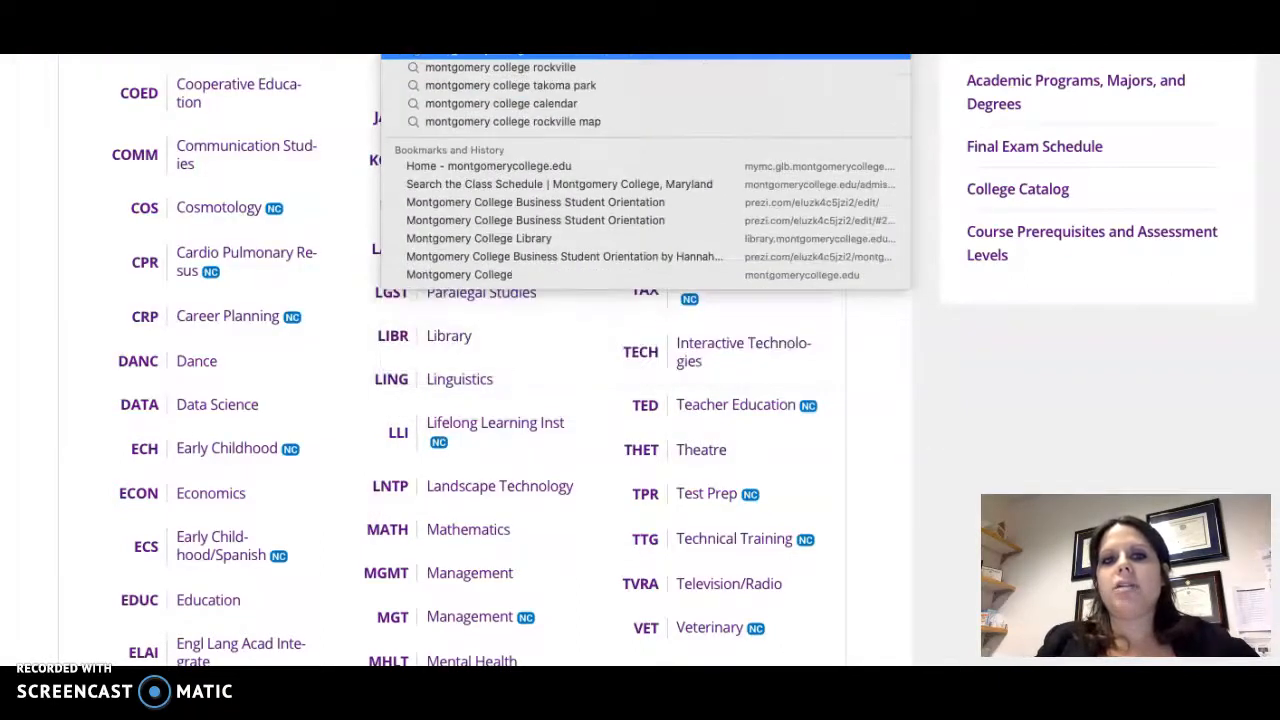
pyautogui.write(' exam schedule')
pyautogui.press('Return')
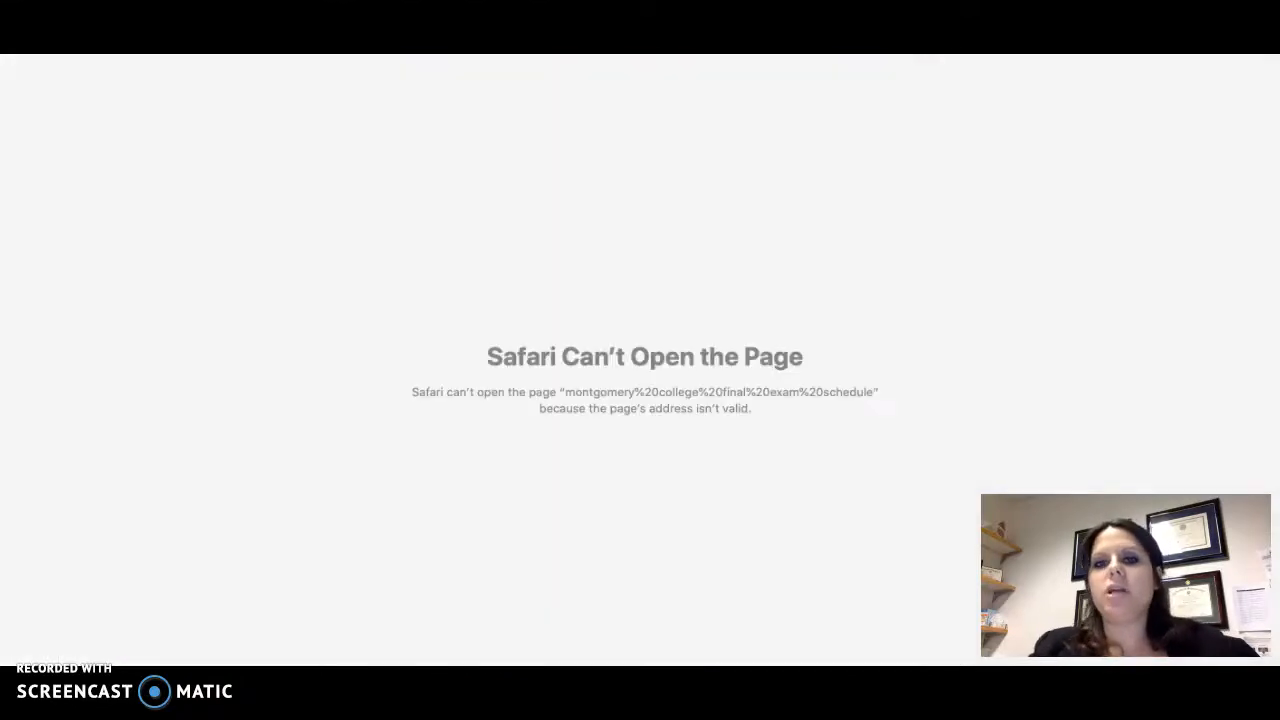
# Step: Try the web search again, worded as "final exam schedule montgomery college"
pyautogui.press('super+l')
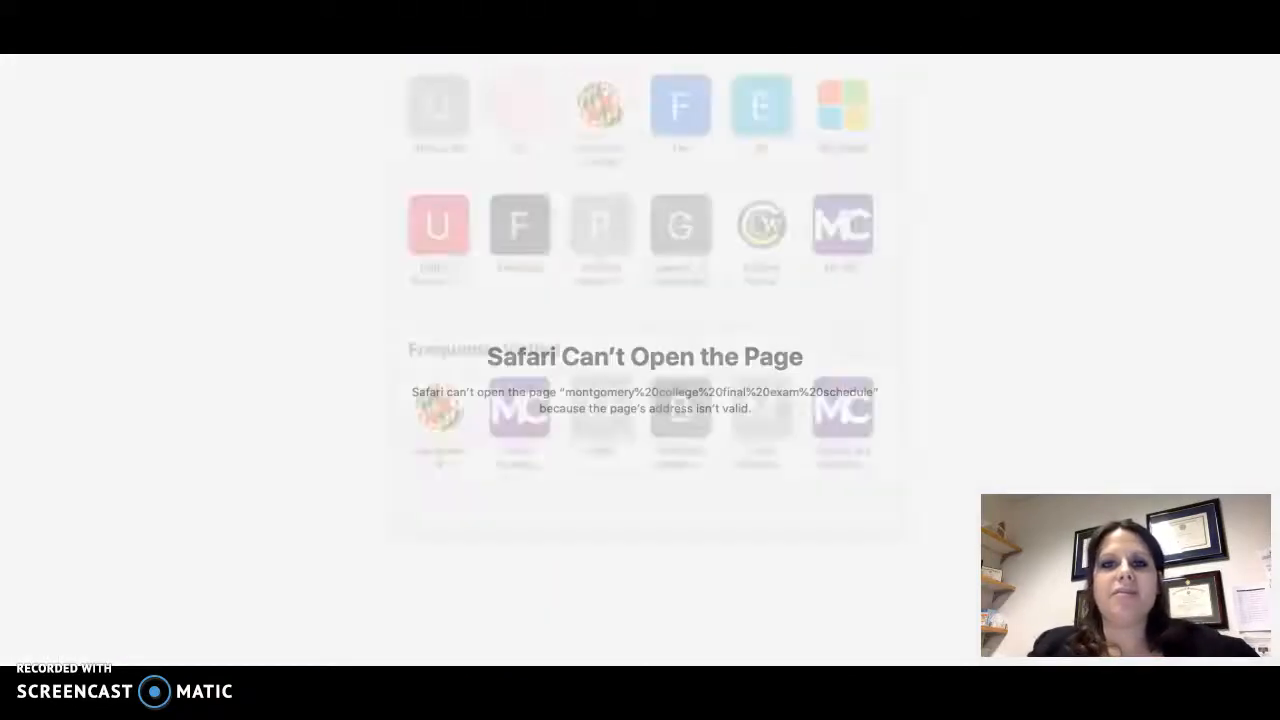
pyautogui.write('final exam sch')
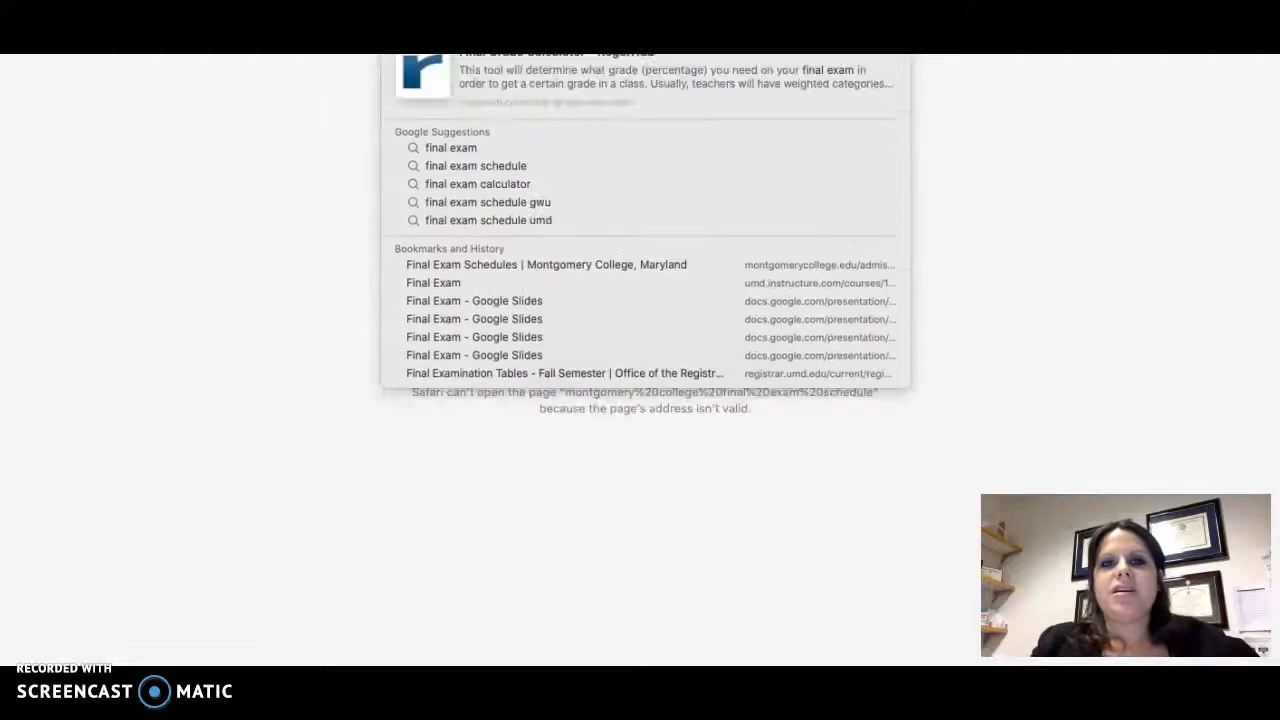
pyautogui.write('e montgomery college')
pyautogui.press('Return')
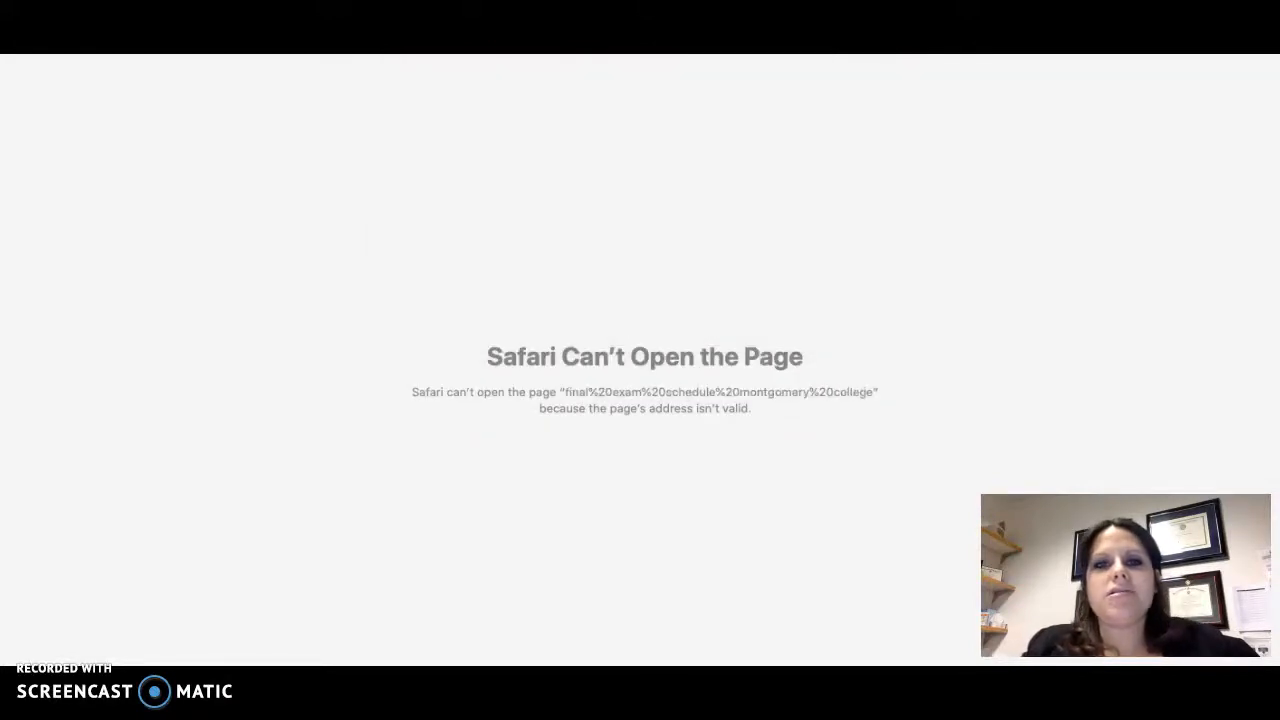
# Step: Try a shorter web search for "montogmery college" alone
pyautogui.press('super+l')
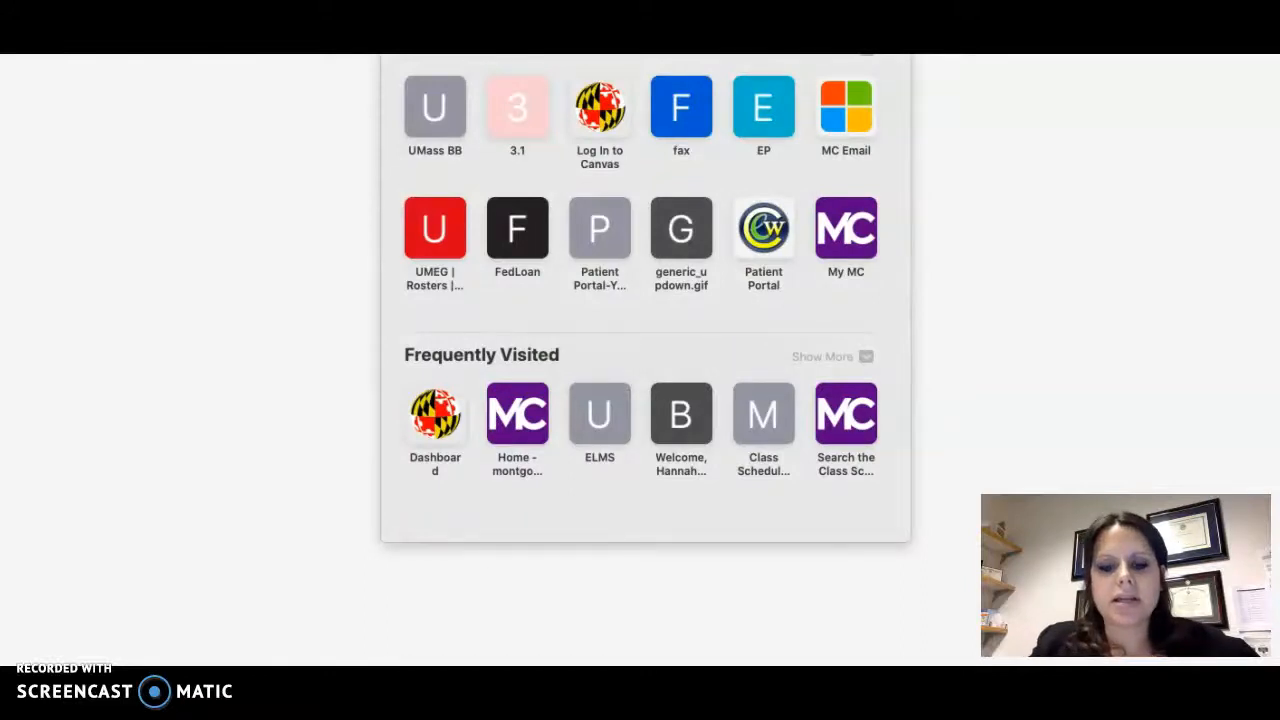
pyautogui.write('fina')
pyautogui.press('BackSpace')
pyautogui.press('BackSpace')
pyautogui.press('BackSpace')
pyautogui.press('BackSpace')
pyautogui.press('BackSpace')
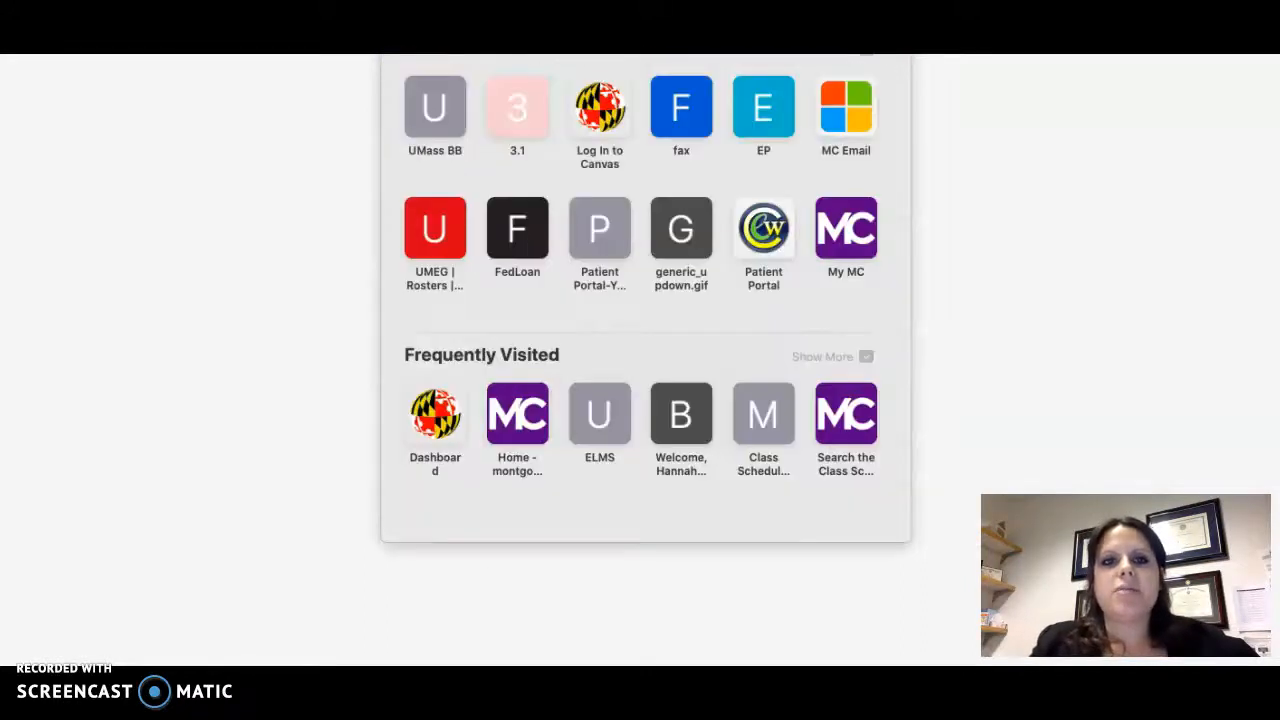
pyautogui.write('montogmery college')
pyautogui.press('Return')
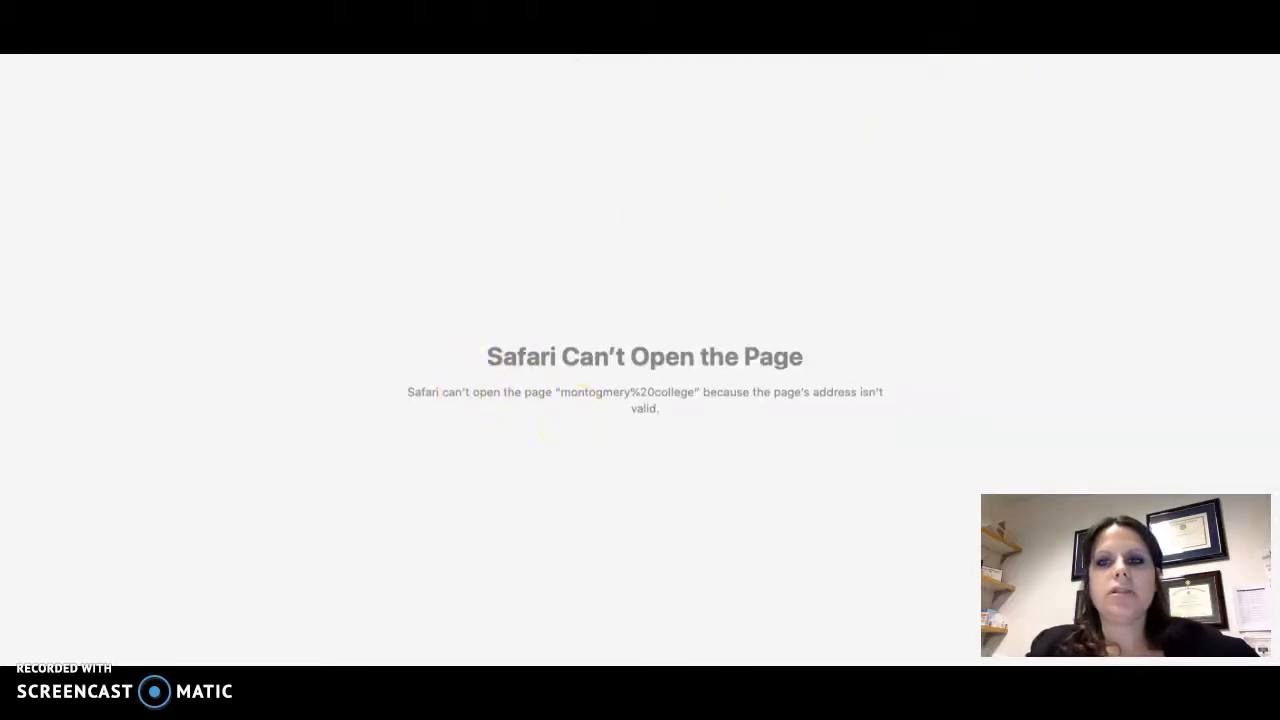
# Step: From a fresh browser tab, search Google for "montogmery college final exam schedule" and open the college's Final Exam Schedules page
pyautogui.press('super+w')
pyautogui.press('super+t')
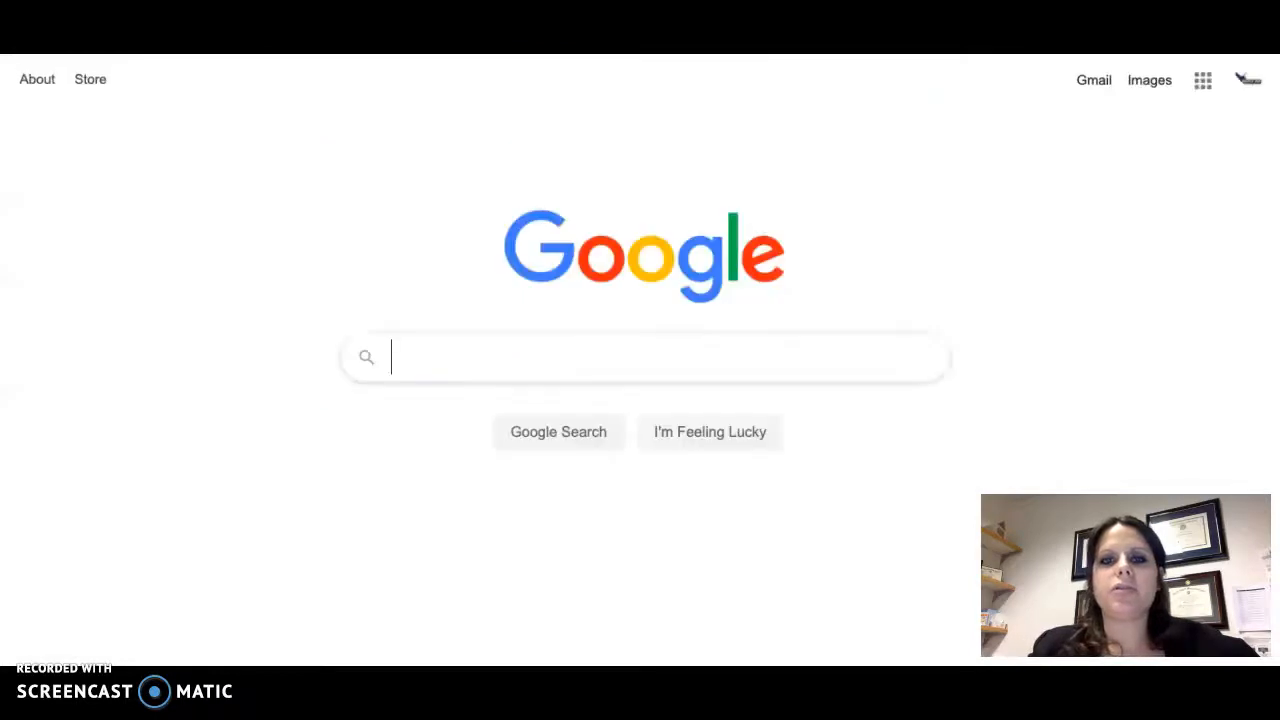
pyautogui.write('montogmery college')
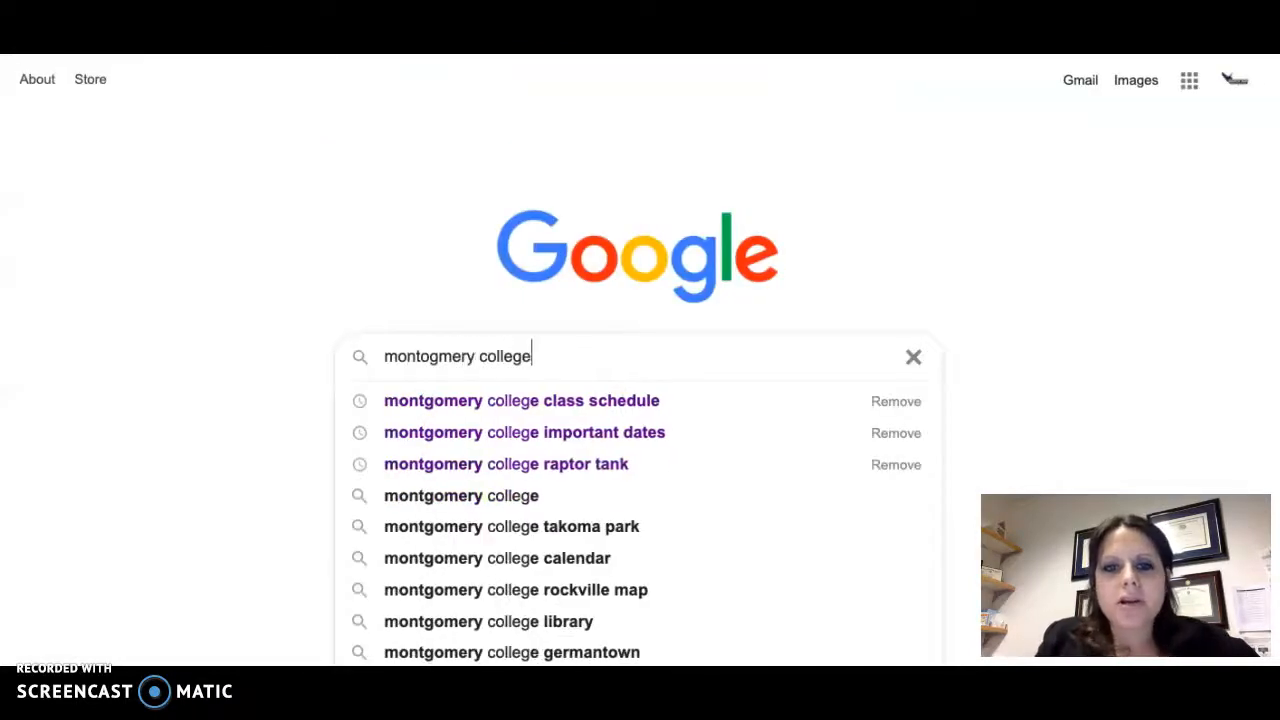
pyautogui.write(' final exam schedule')
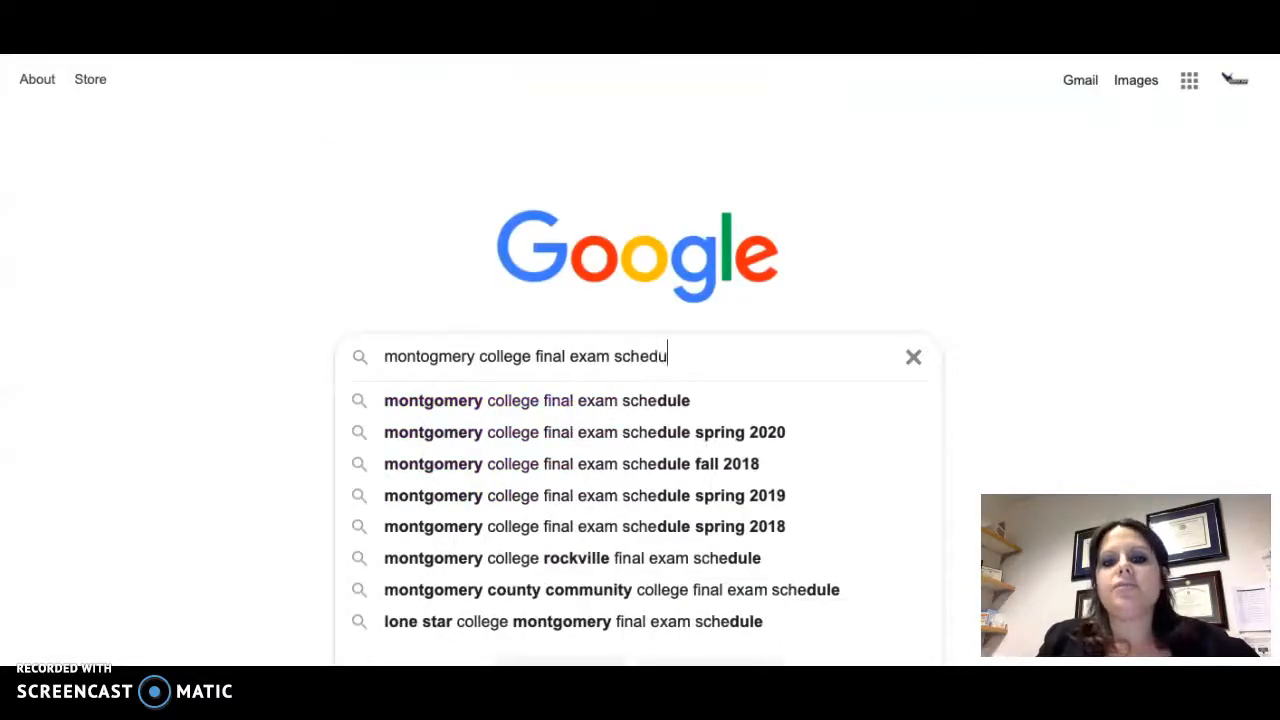
pyautogui.press('Return')
pyautogui.click(285, 458)
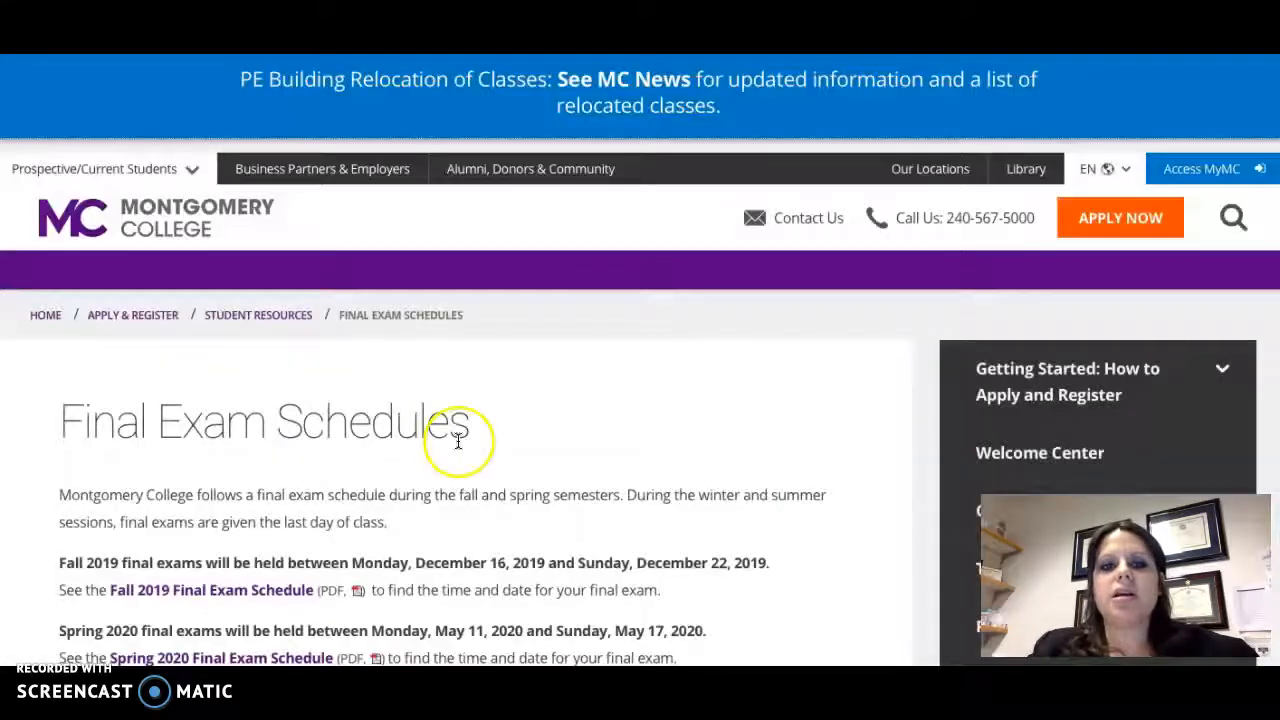
pyautogui.scroll(-1, 458, 441)
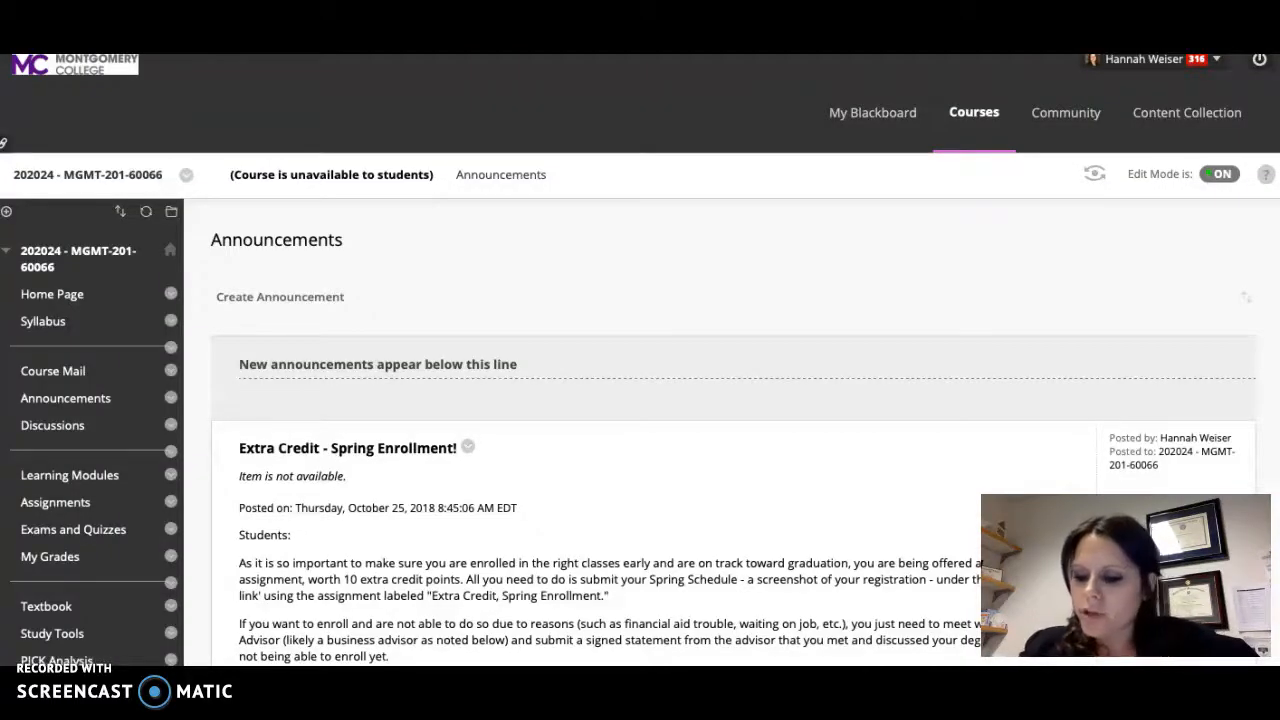
# Step: In Blackboard, look over the recently visited courses and the course menu and Control Panel of 202024 - MGMT-201-60066
pyautogui.click(186, 176)
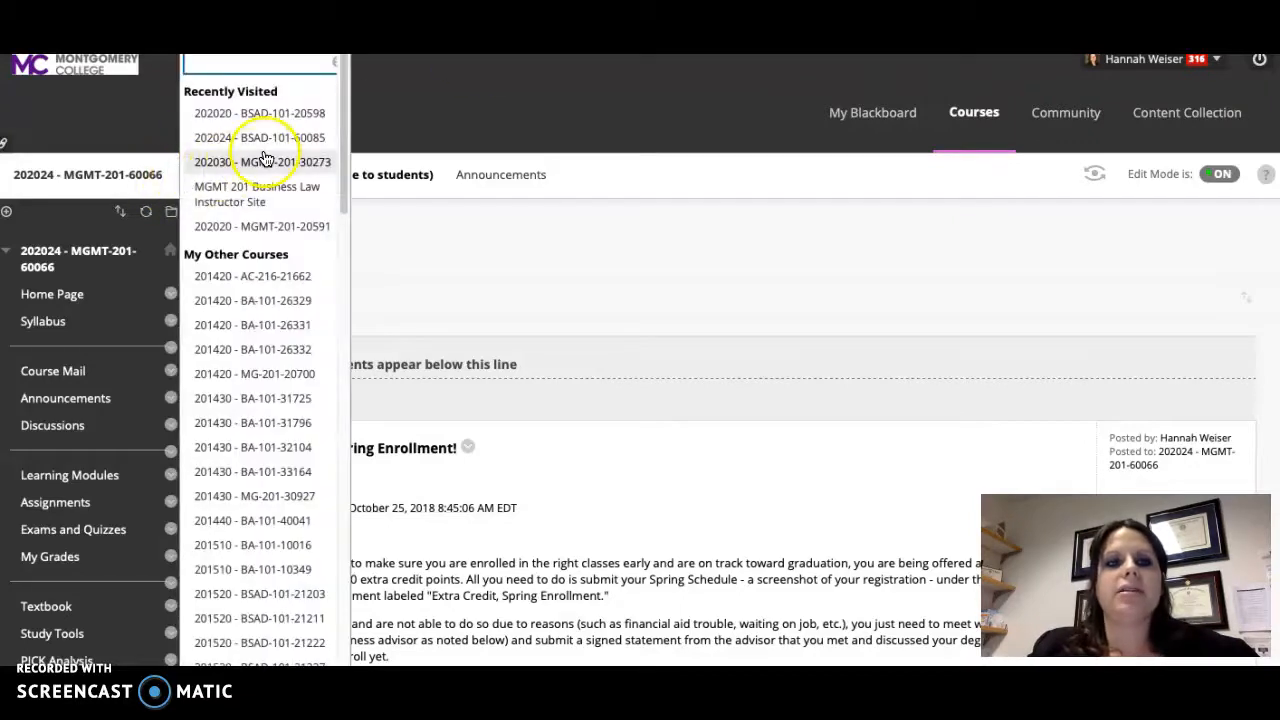
pyautogui.click(148, 185)
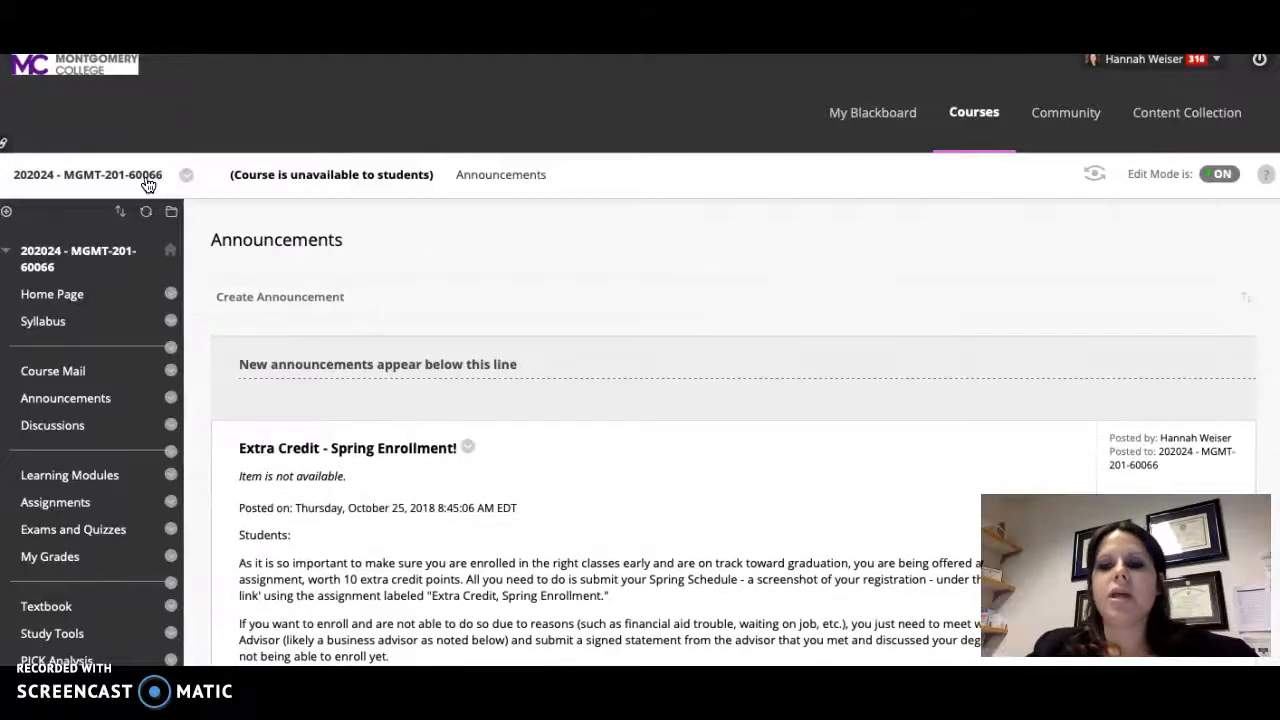
pyautogui.scroll(-8, 148, 185)
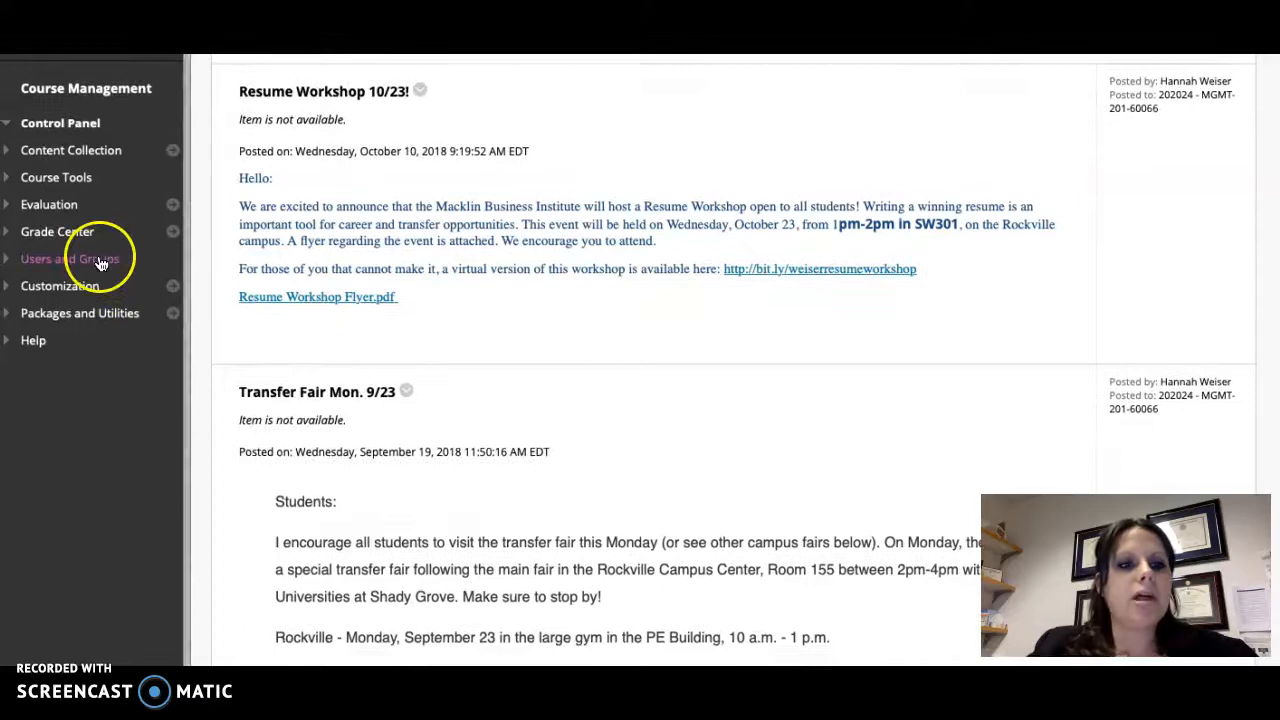
pyautogui.scroll(1, 73, 286)
pyautogui.scroll(8, 73, 286)
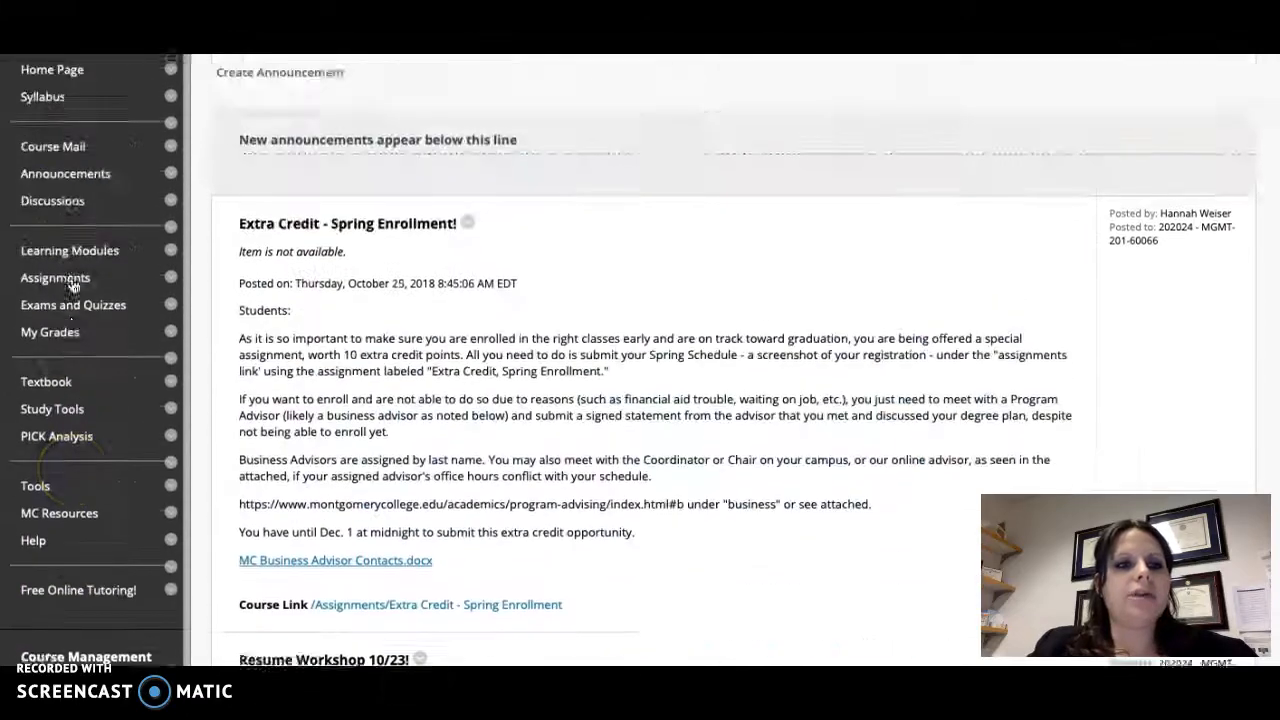
pyautogui.scroll(-5, 55, 390)
pyautogui.scroll(-3, 55, 390)
pyautogui.scroll(2, 57, 323)
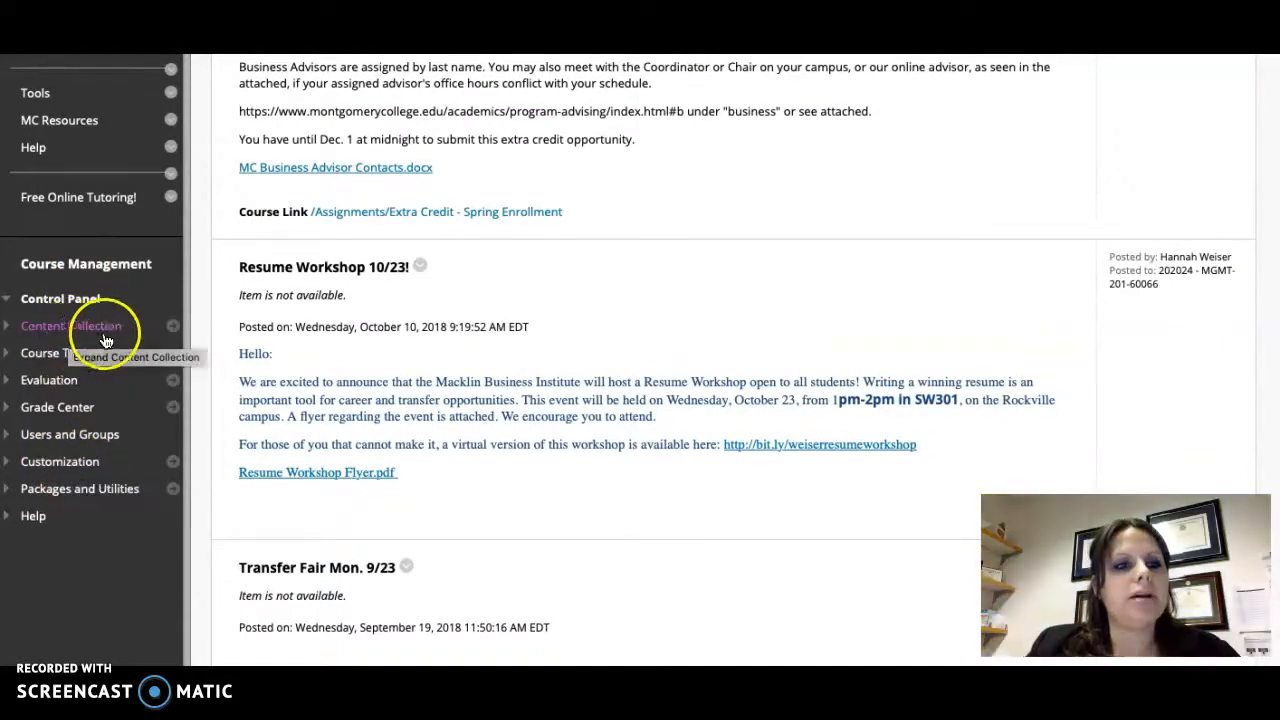
# Step: Open the Course Copy tool from the Packages and Utilities of course 202024 - MGMT-201-60066
pyautogui.click(43, 355)
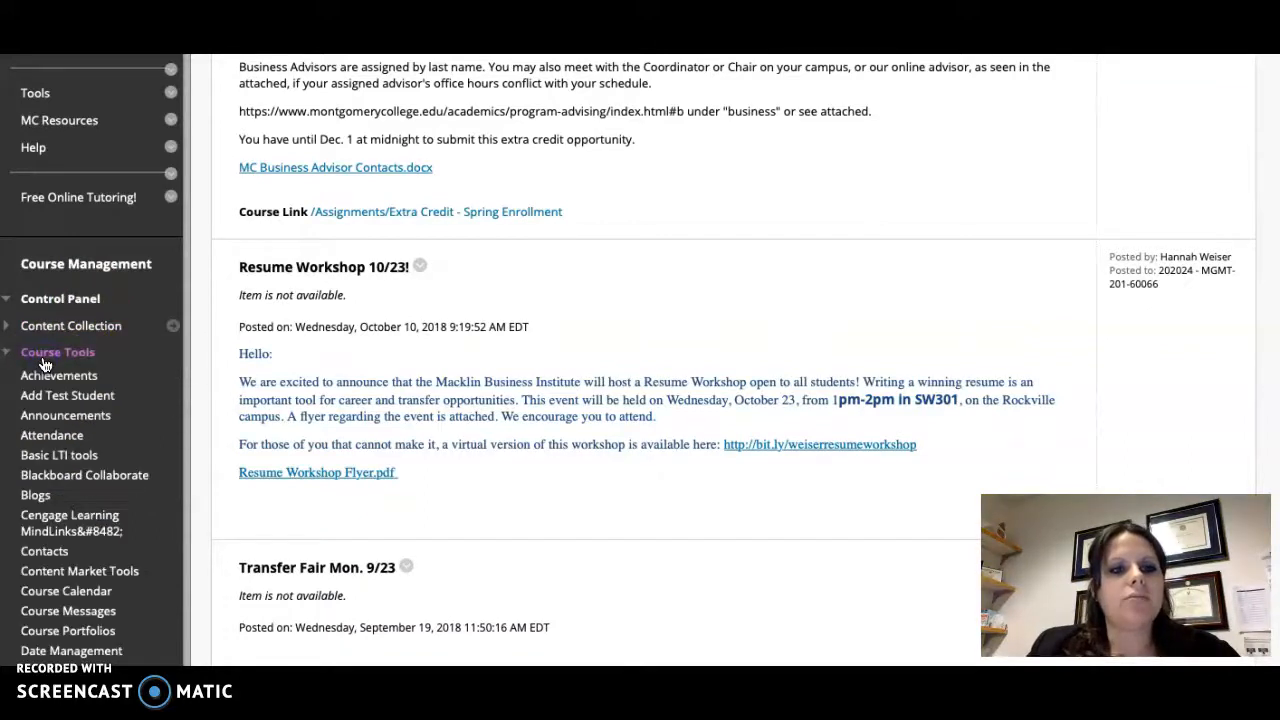
pyautogui.scroll(-7, 40, 360)
pyautogui.click(52, 231)
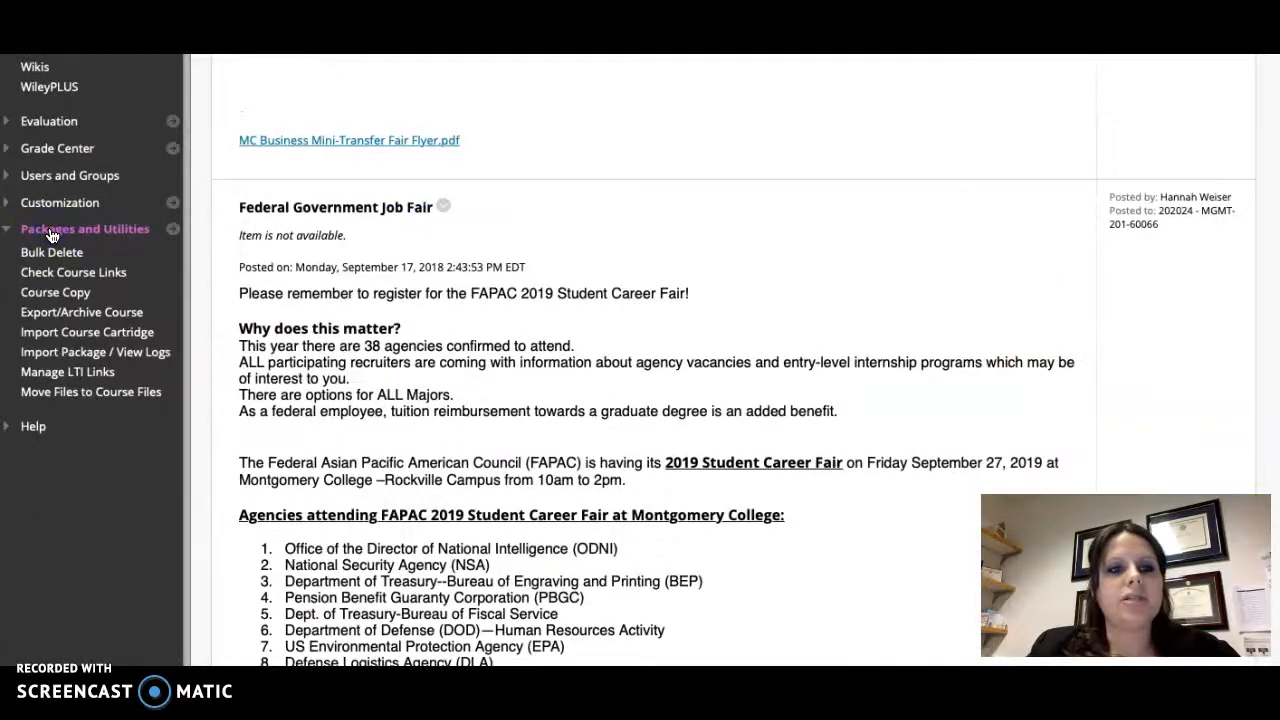
pyautogui.click(60, 292)
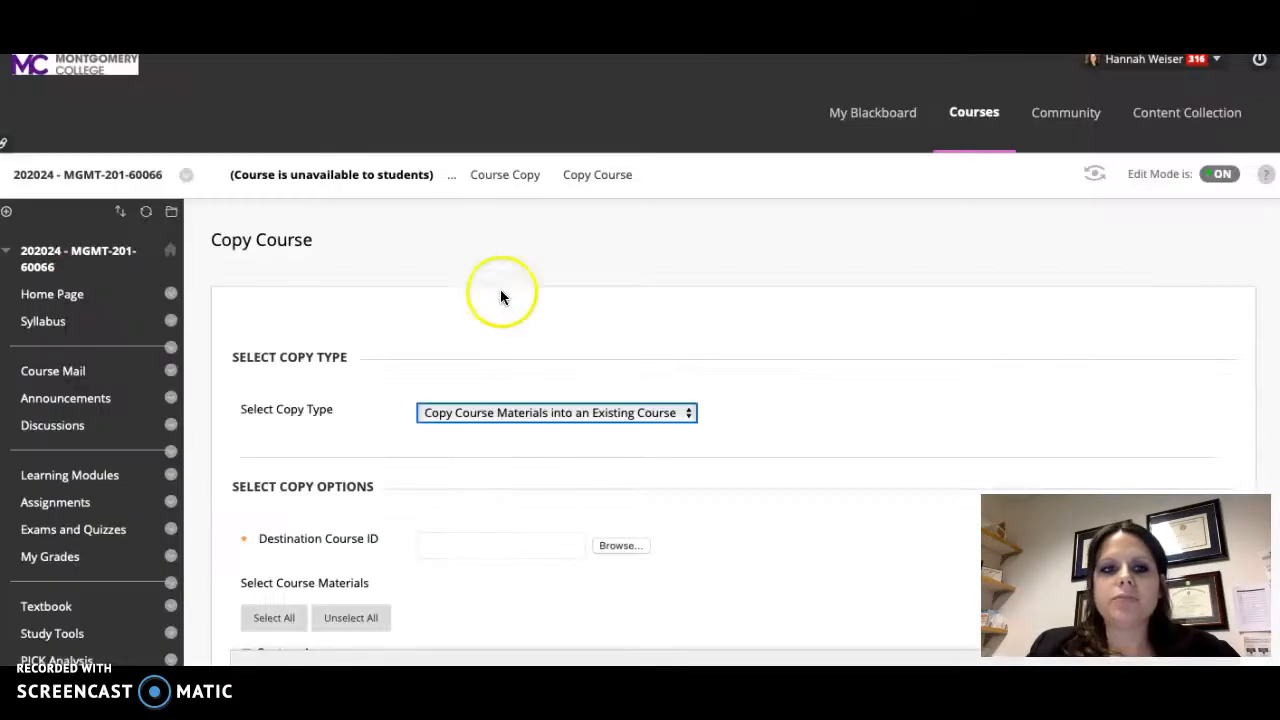
# Step: Browse for the destination course of the copy and show all courses in the list
pyautogui.scroll(-3, 500, 297)
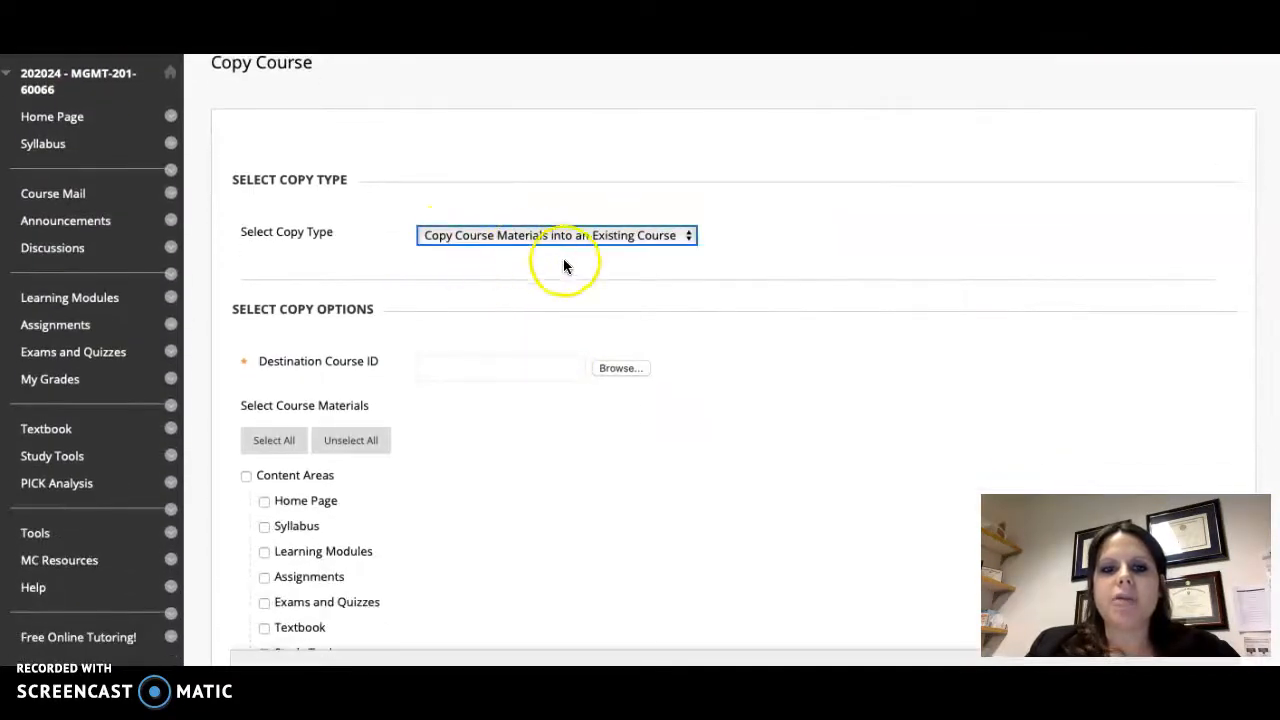
pyautogui.scroll(1, 651, 251)
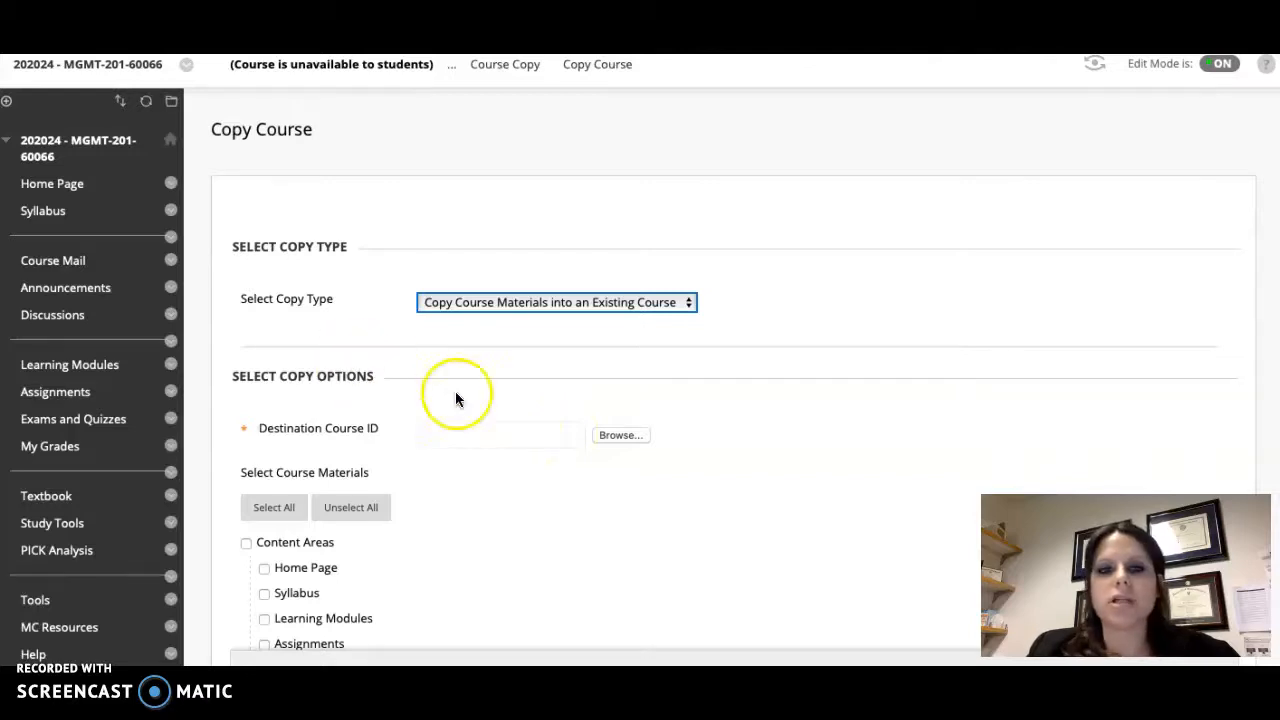
pyautogui.scroll(-3, 455, 399)
pyautogui.click(625, 243)
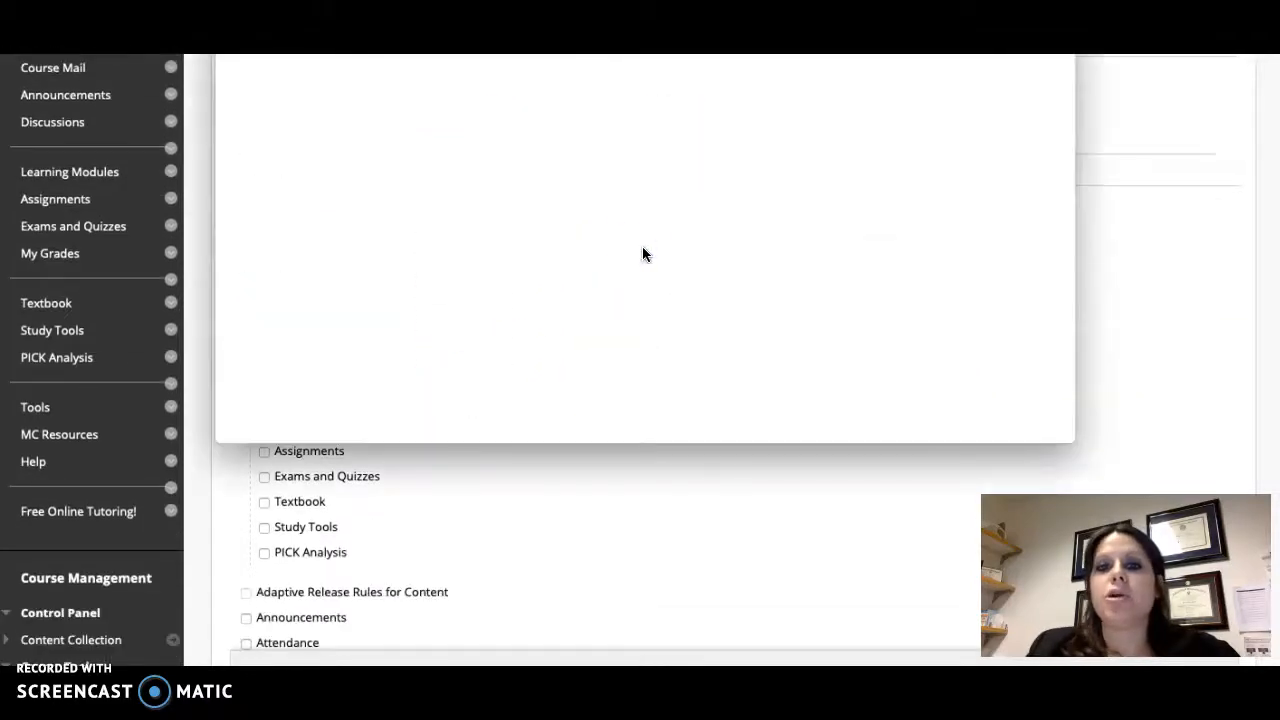
pyautogui.click(648, 270)
pyautogui.scroll(-2, 649, 277)
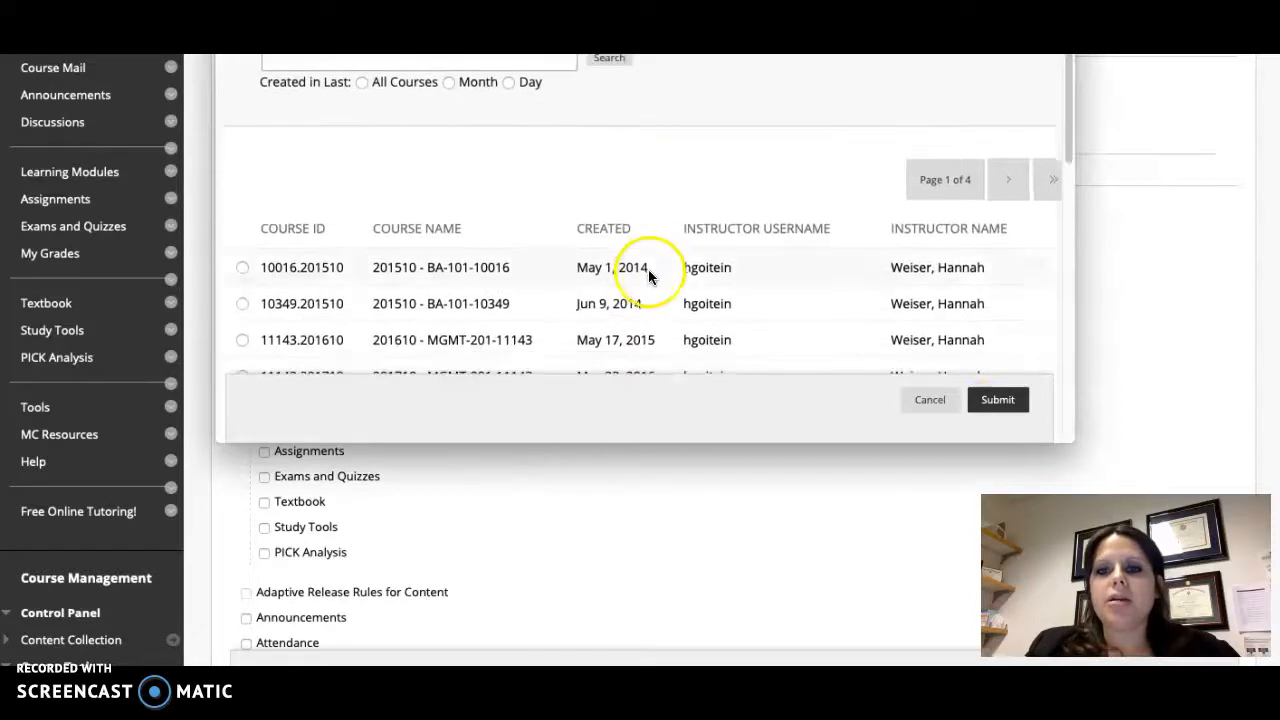
pyautogui.scroll(-10, 935, 293)
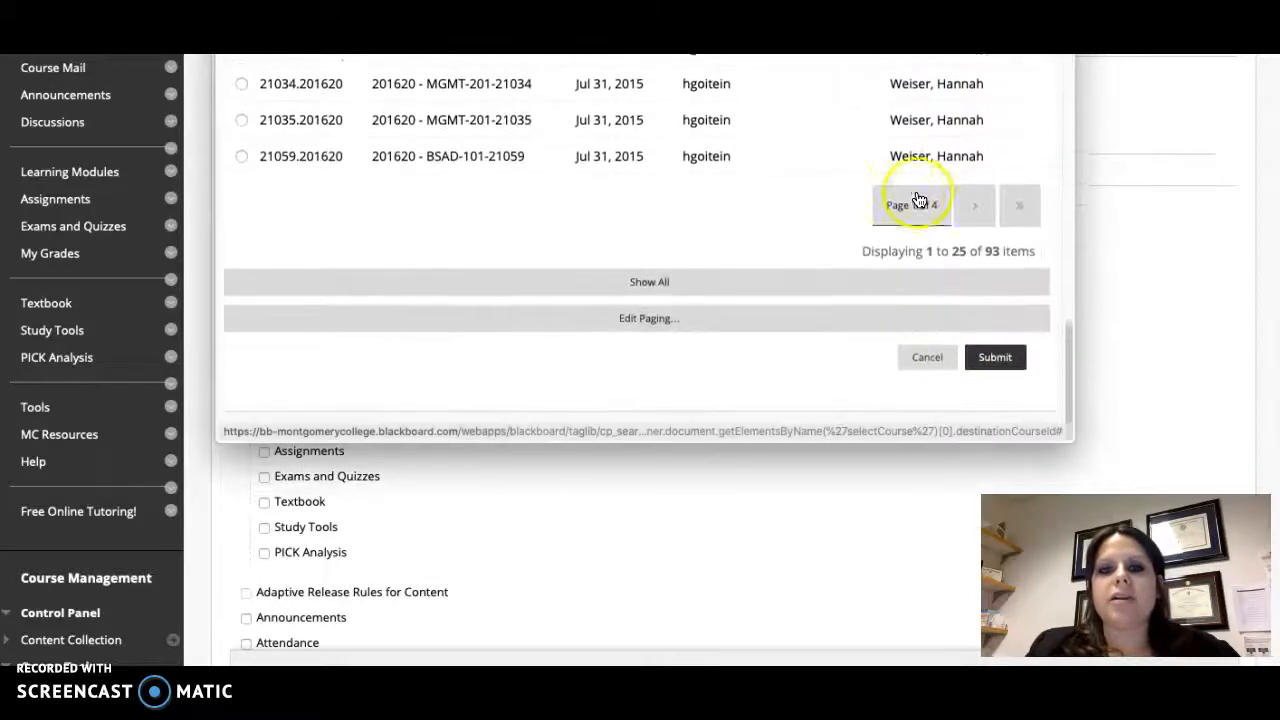
pyautogui.click(783, 283)
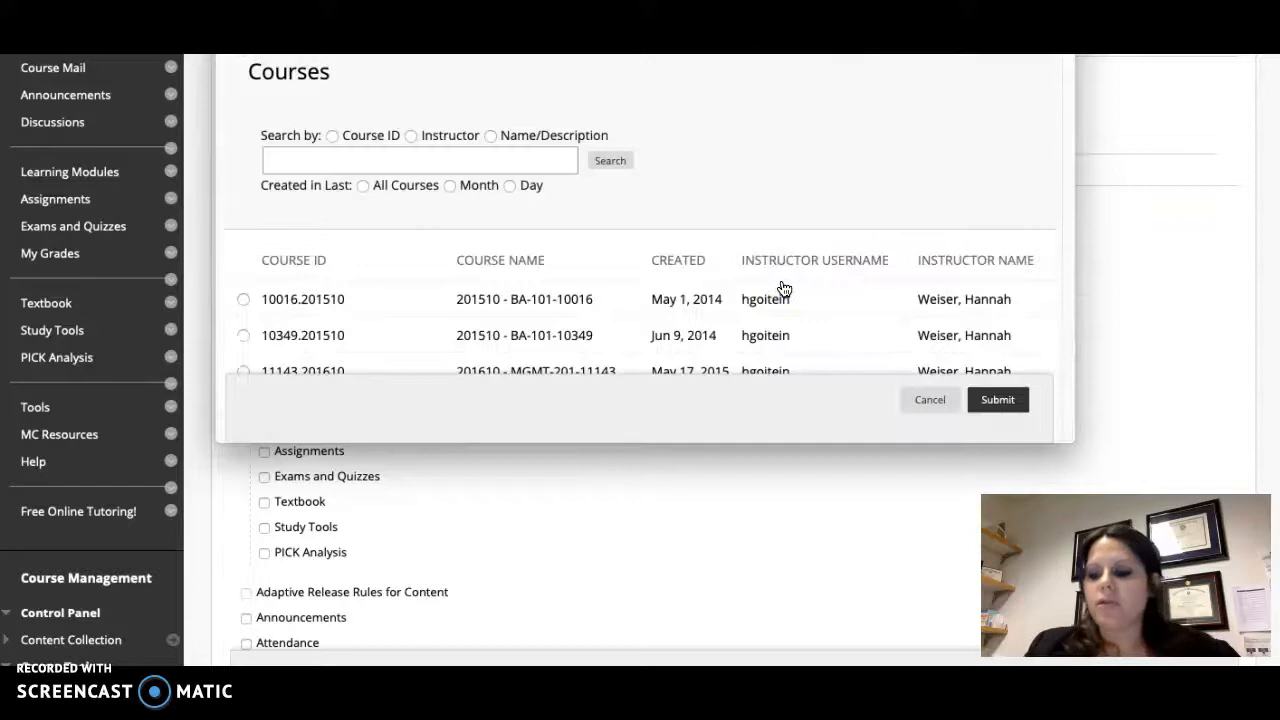
# Step: Find 30273 in the course list and submit 30273.202030 as the destination course
pyautogui.scroll(-5, 785, 288)
pyautogui.scroll(-2, 783, 288)
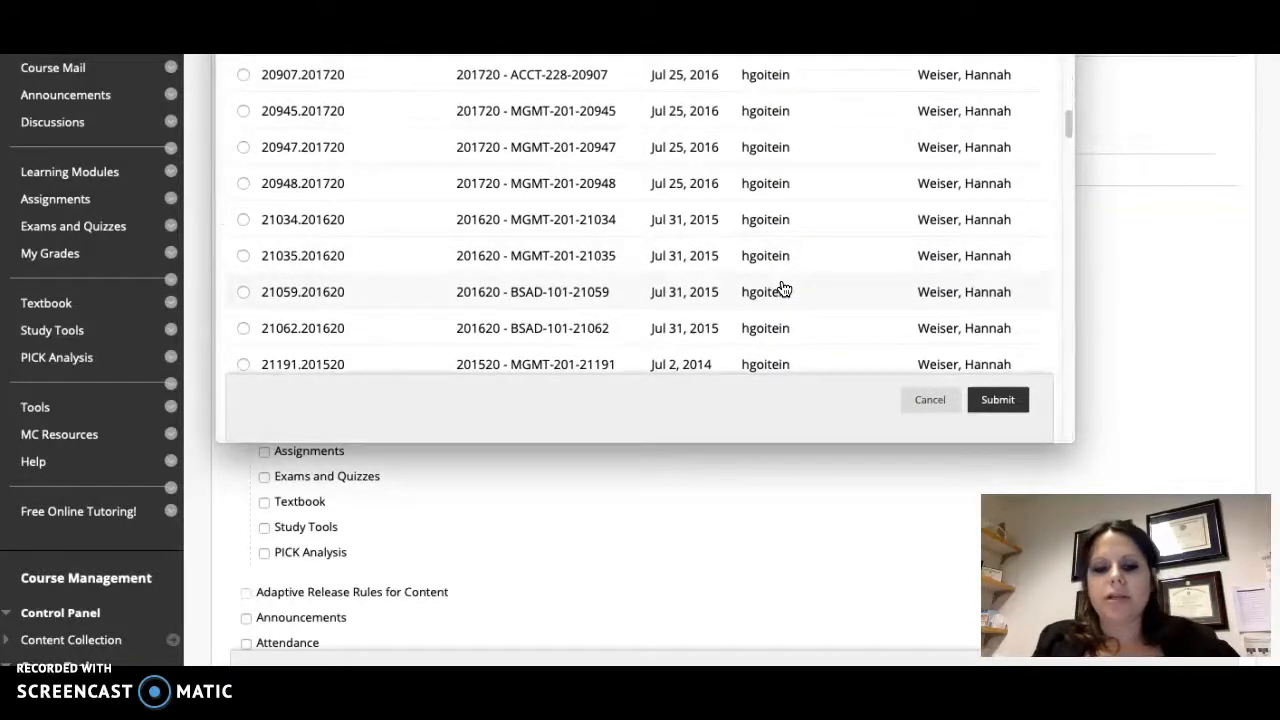
pyautogui.write('30273')
pyautogui.press('Return')
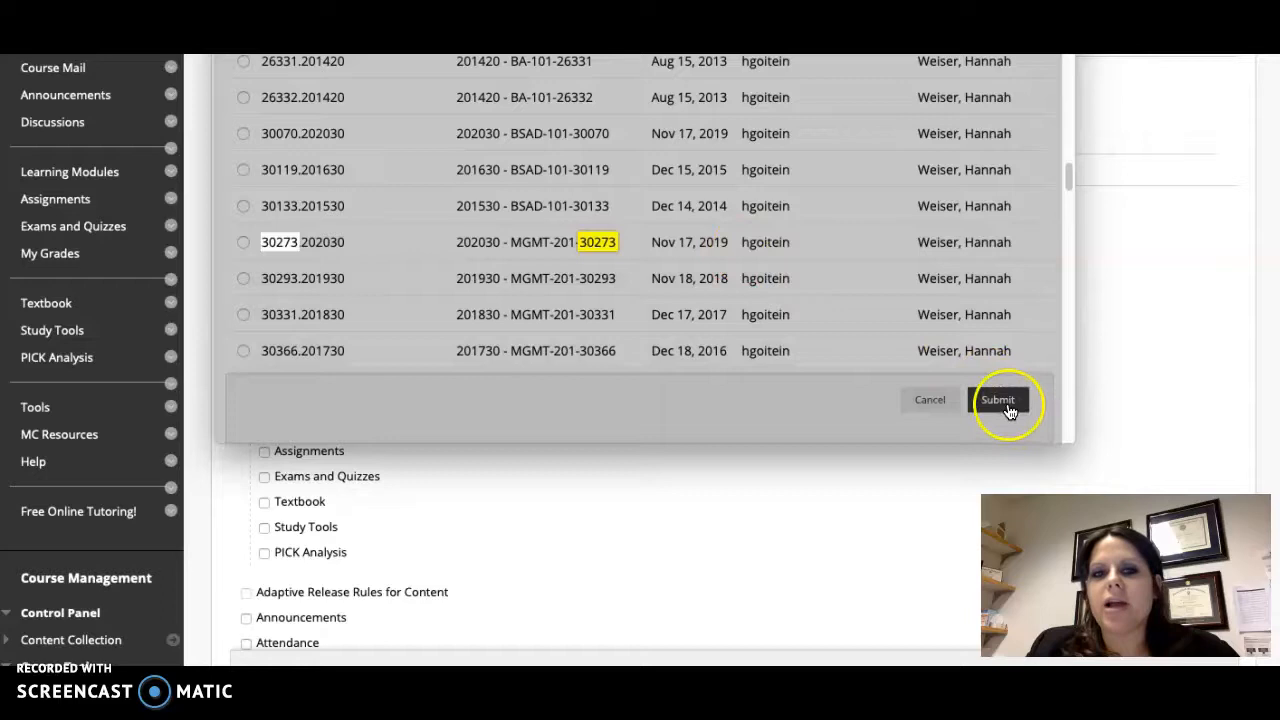
pyautogui.click(243, 242)
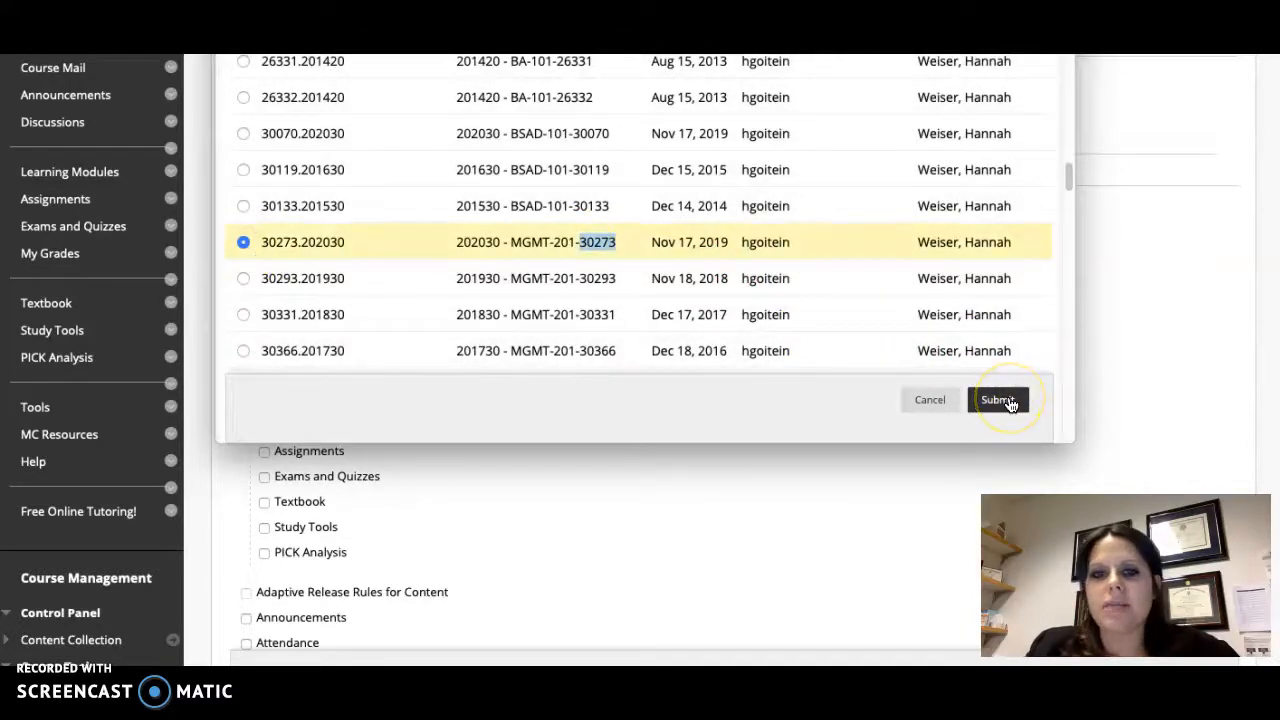
pyautogui.scroll(-1, 964, 288)
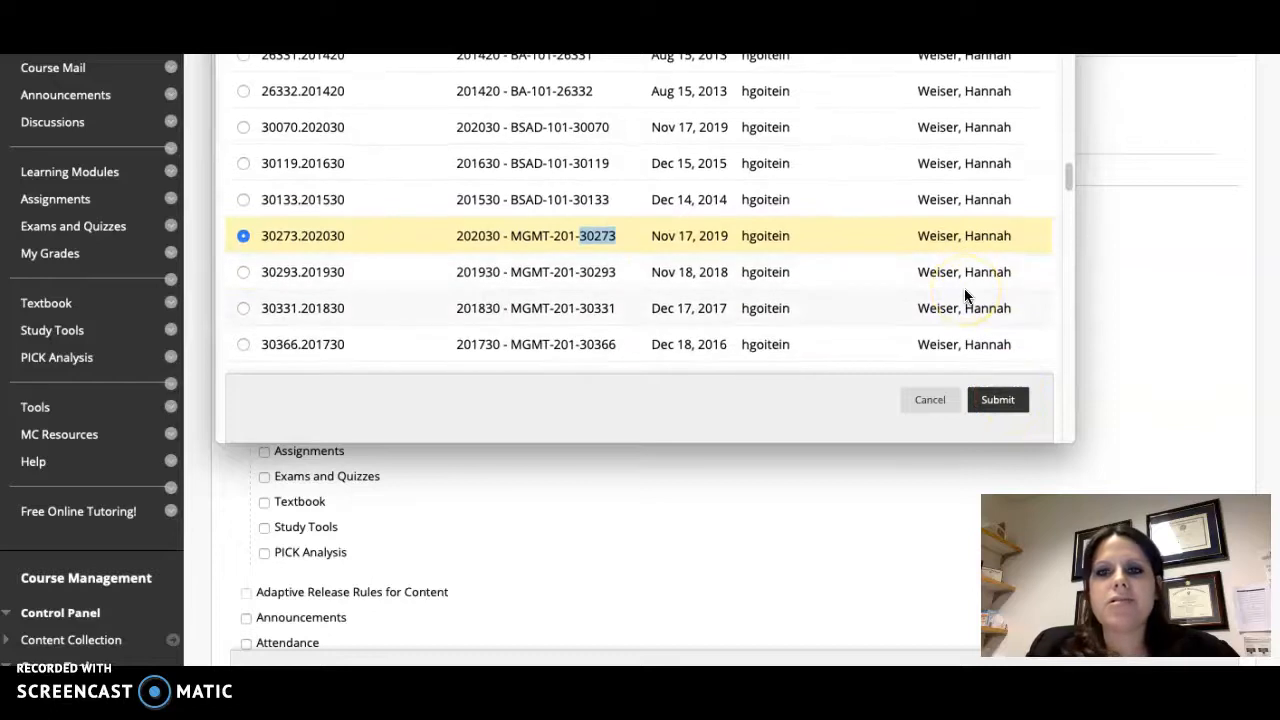
pyautogui.click(1000, 402)
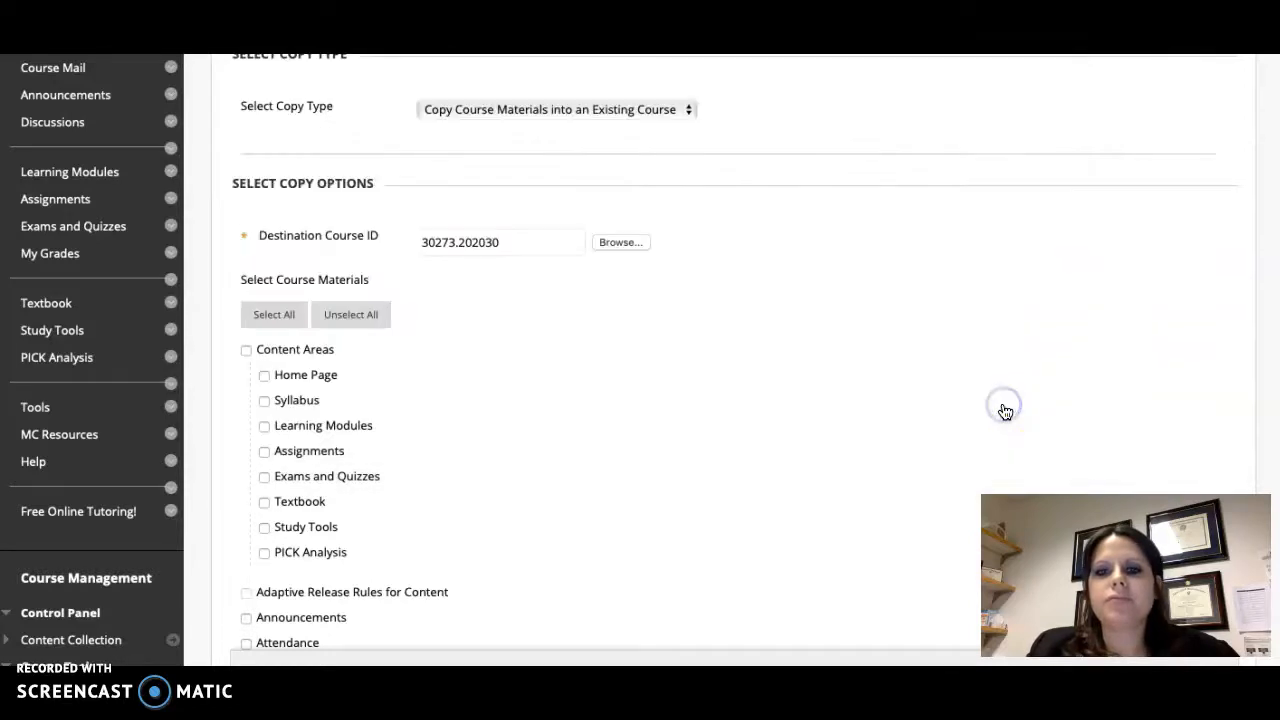
# Step: Select all course materials for the copy and look through the selected content areas and options
pyautogui.click(266, 317)
pyautogui.scroll(-5, 366, 449)
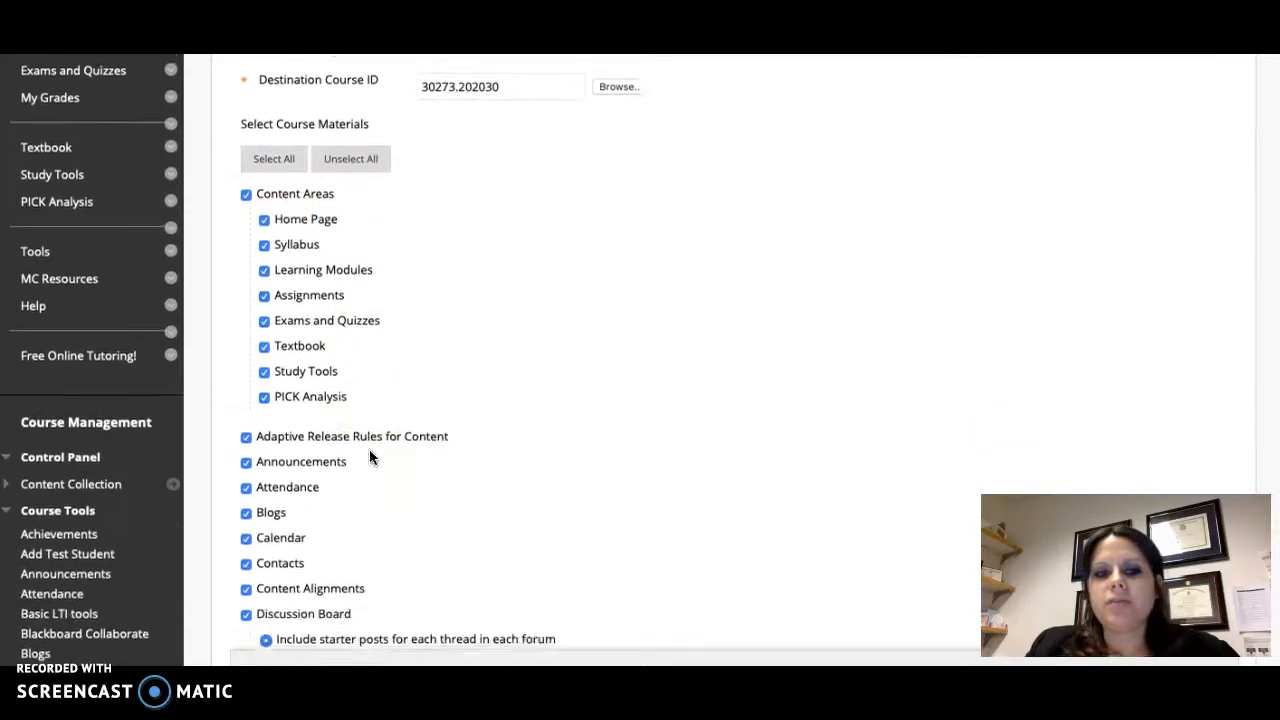
# Step: Look through the remaining course materials, settings and file attachment options for the copy
pyautogui.scroll(-10, 369, 457)
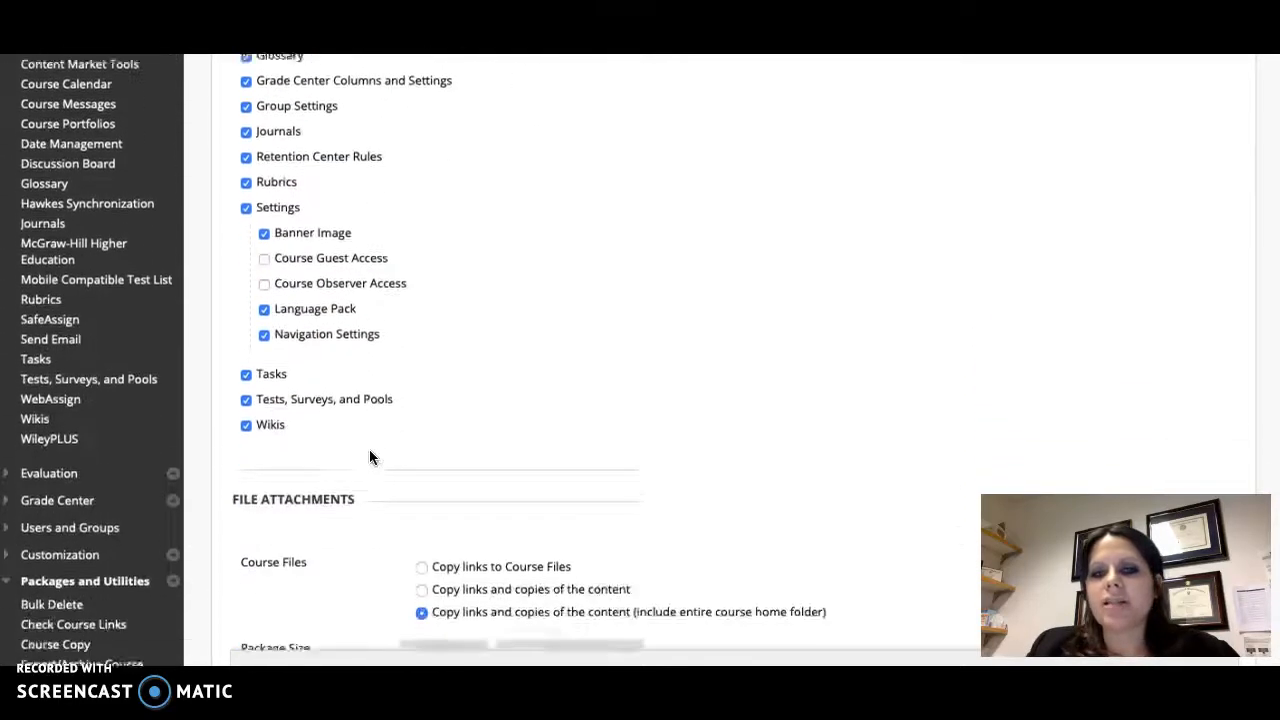
pyautogui.scroll(-1, 369, 457)
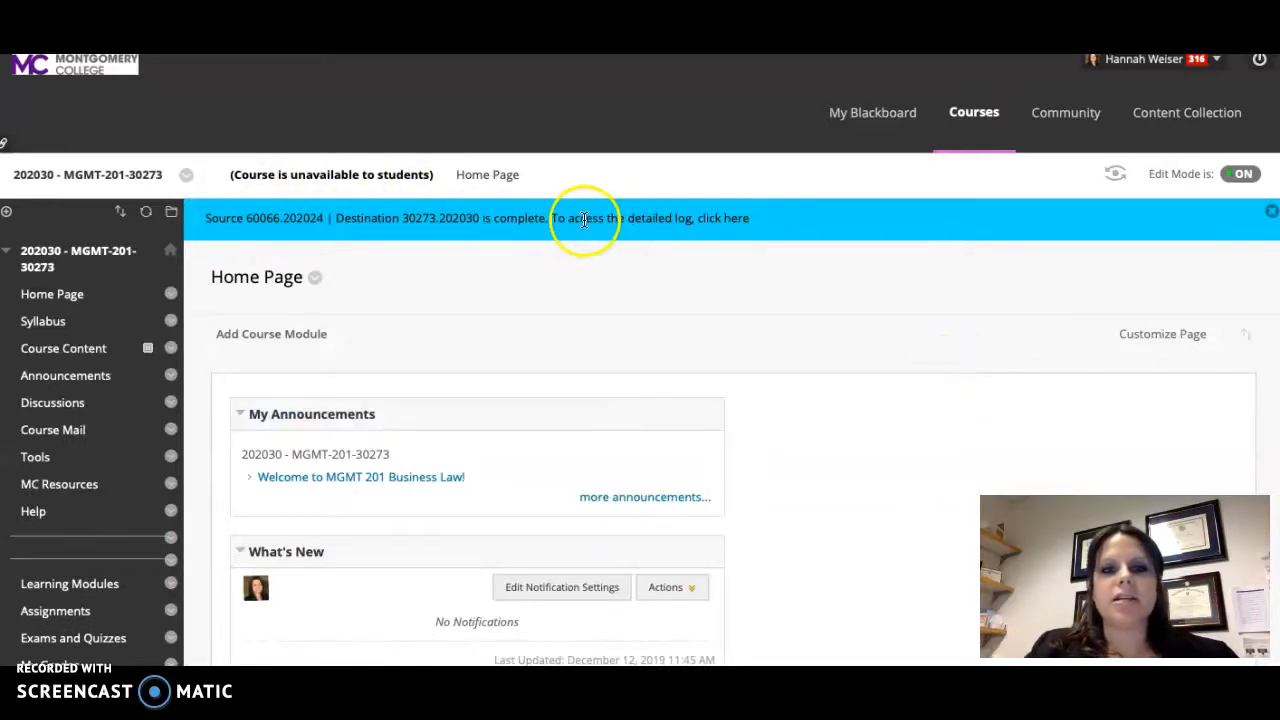
# Step: Dismiss the copy completion notice in 202030 - MGMT-201-30273 and open the blank Syllabus page to check it
pyautogui.click(1271, 212)
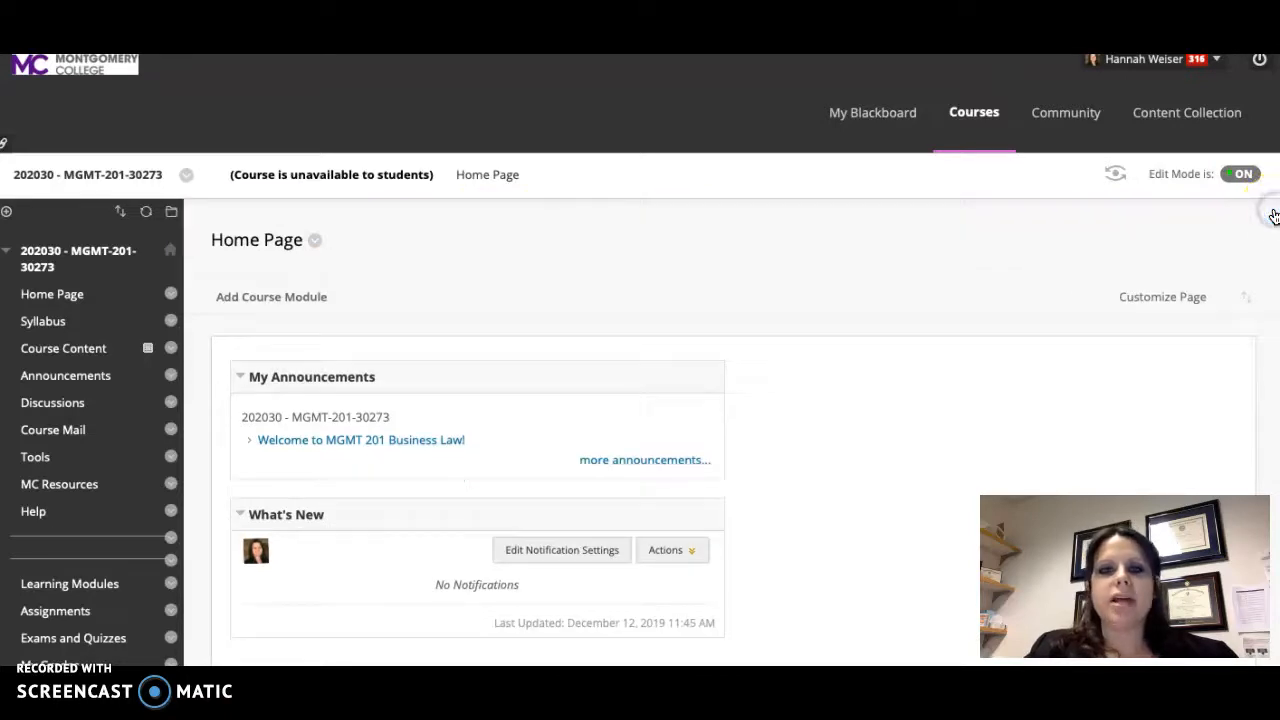
pyautogui.scroll(-5, 110, 344)
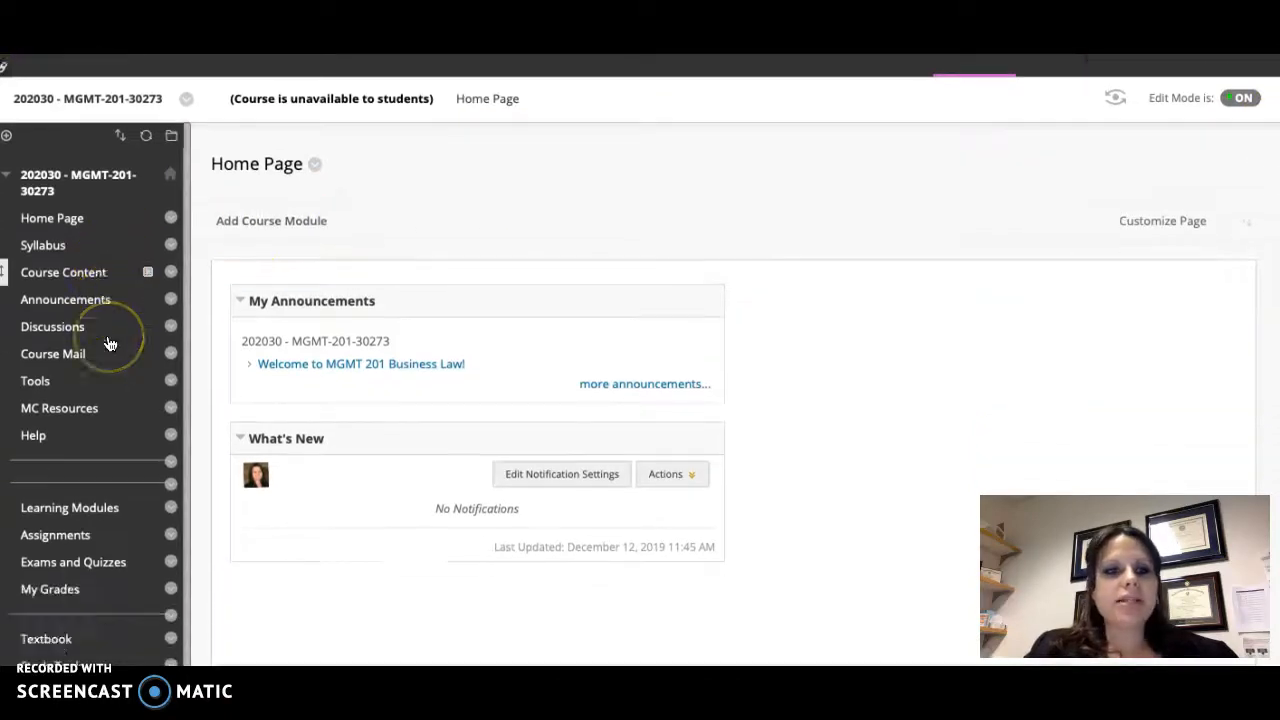
pyautogui.scroll(5, 106, 343)
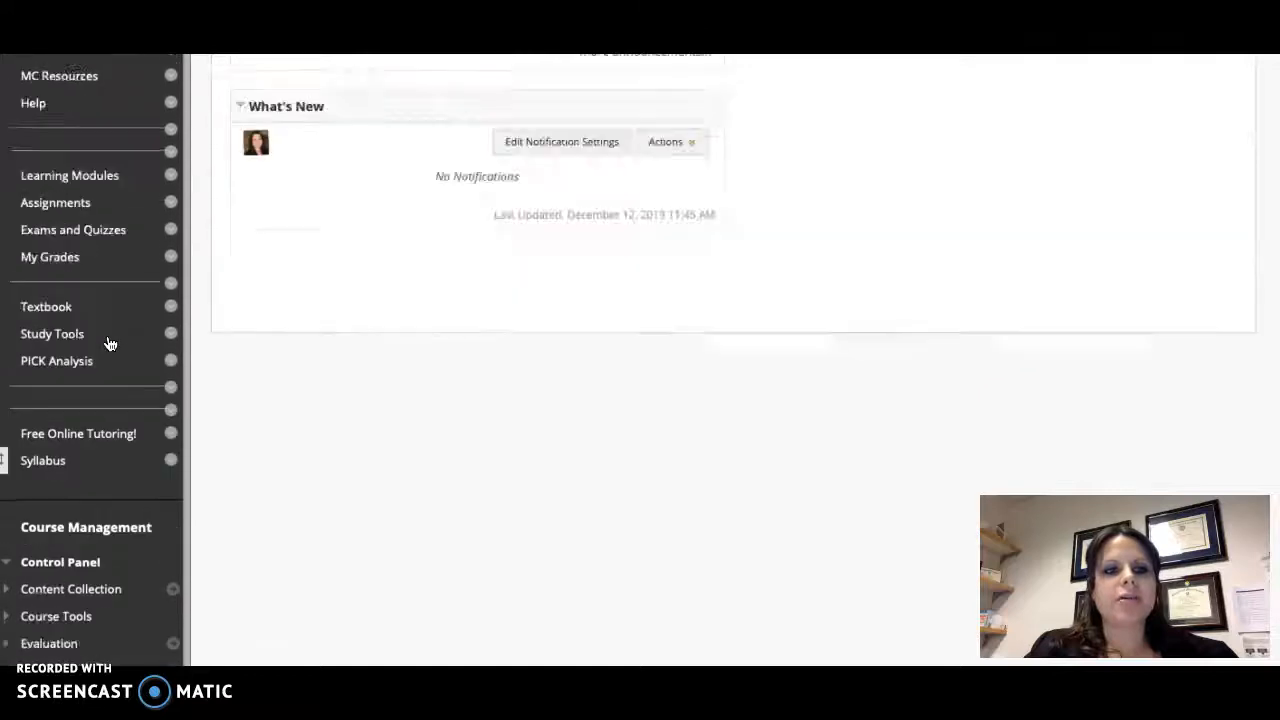
pyautogui.click(90, 333)
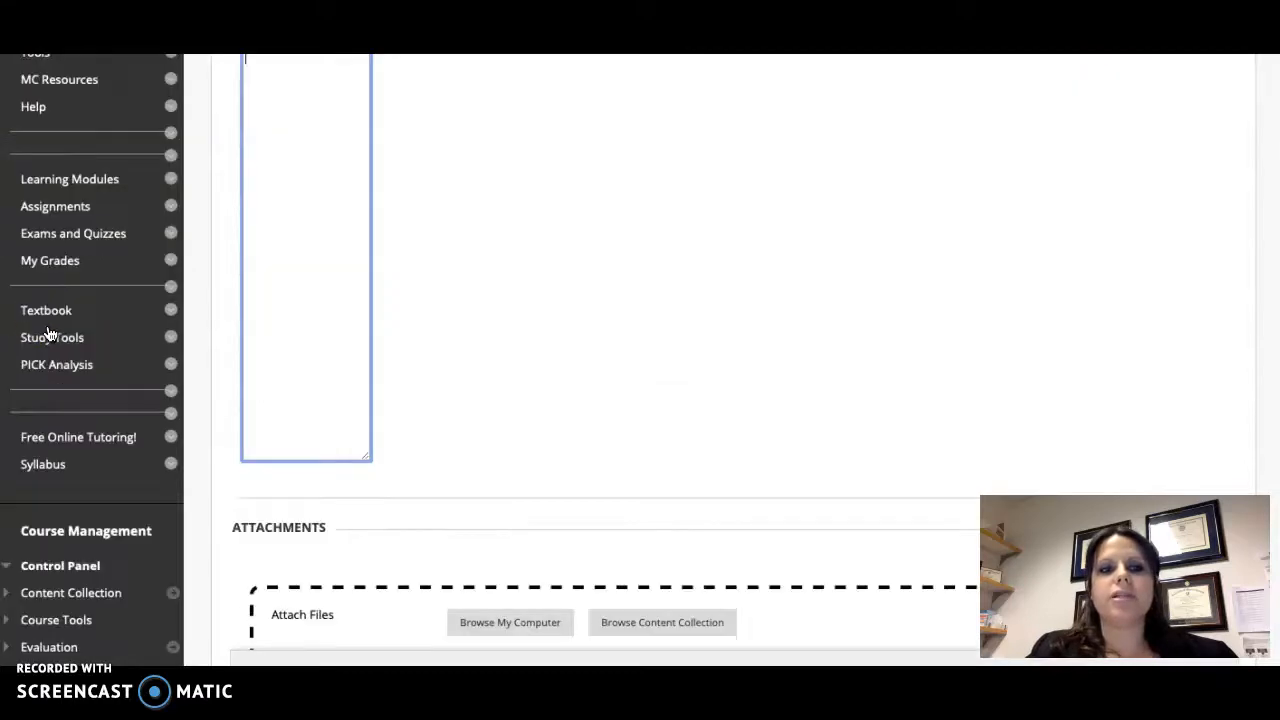
# Step: Delete the blank Syllabus page listed below Home Page from the course menu
pyautogui.scroll(10, 157, 220)
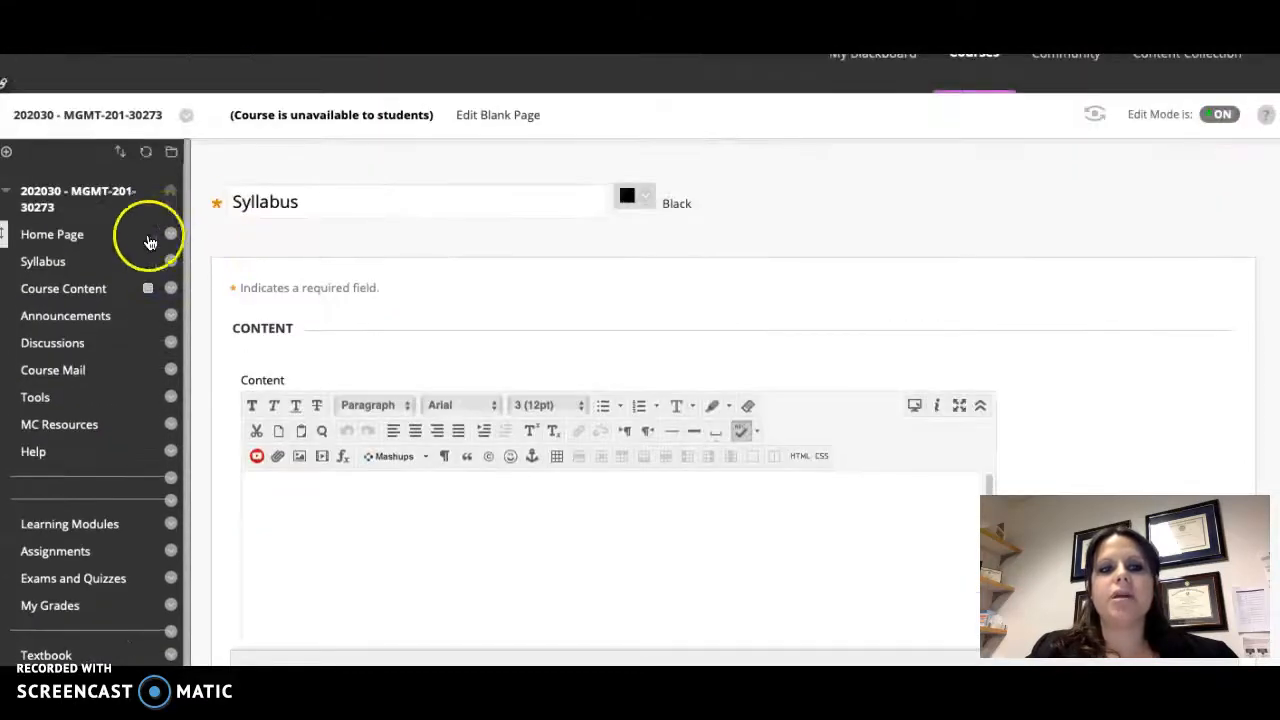
pyautogui.click(172, 290)
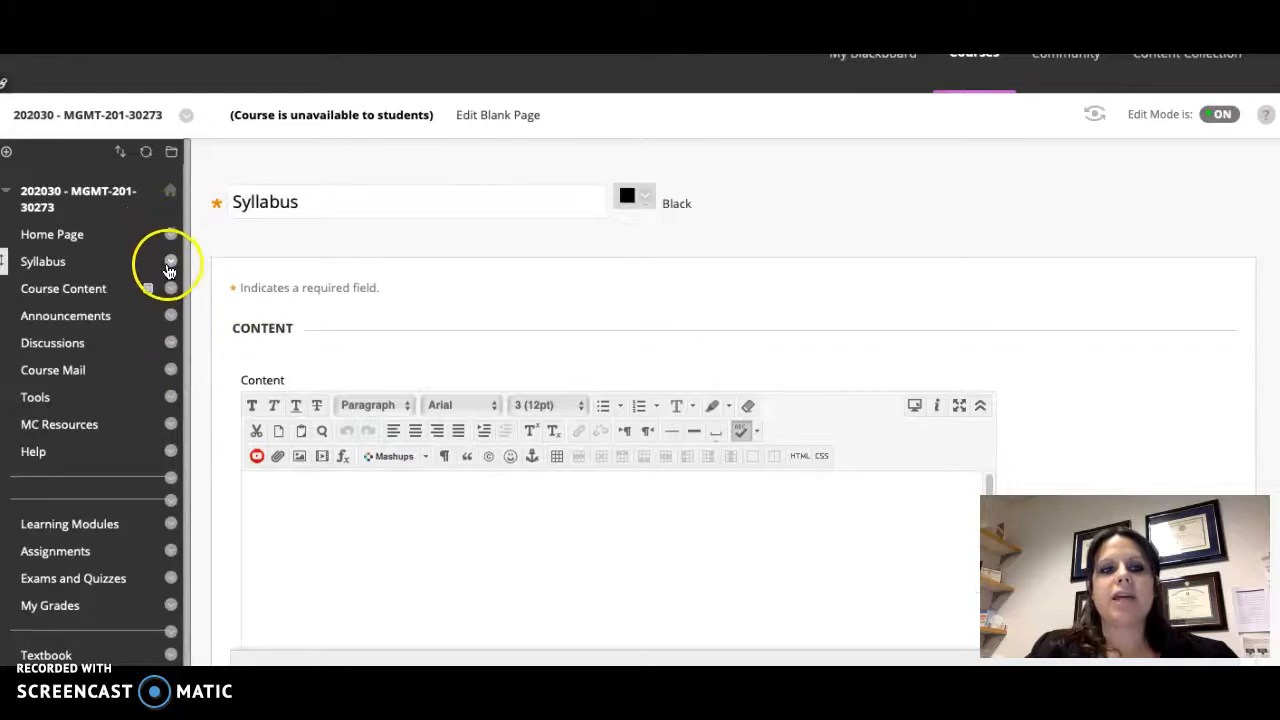
pyautogui.click(170, 266)
pyautogui.click(192, 374)
pyautogui.click(580, 396)
pyautogui.click(751, 406)
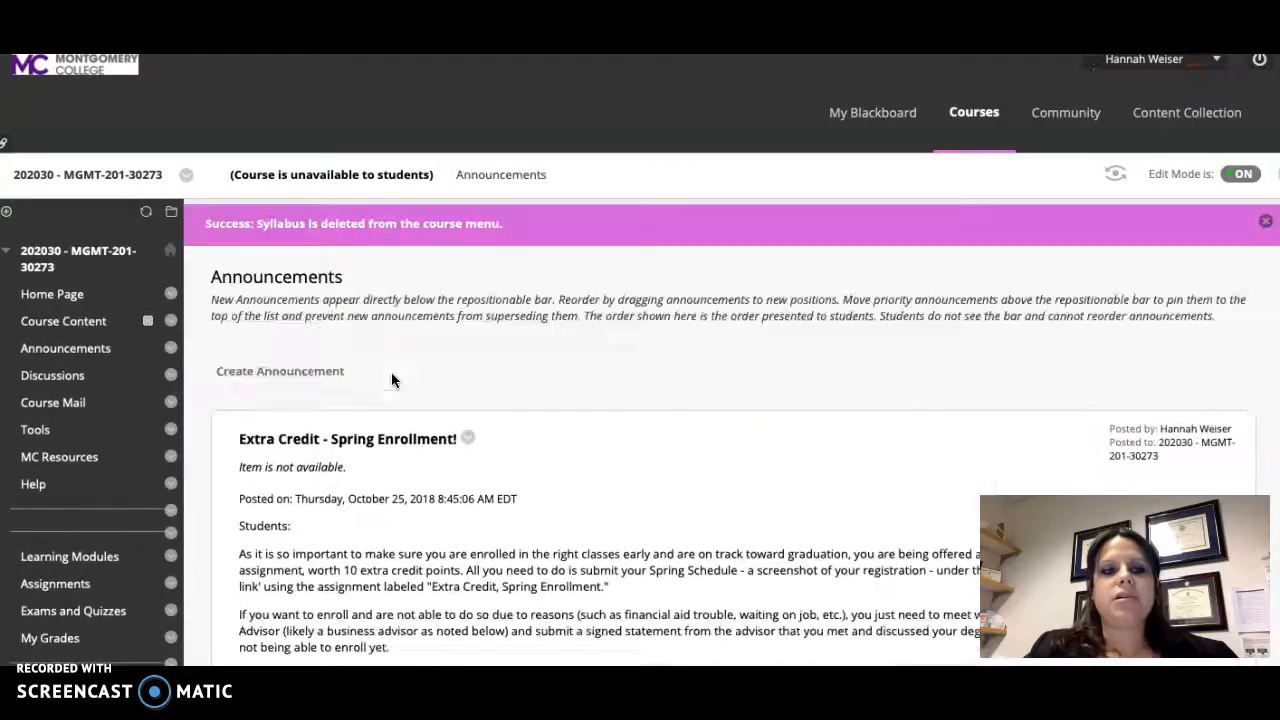
# Step: Check the Course Content area for content and delete it permanently from the course menu
pyautogui.click(88, 330)
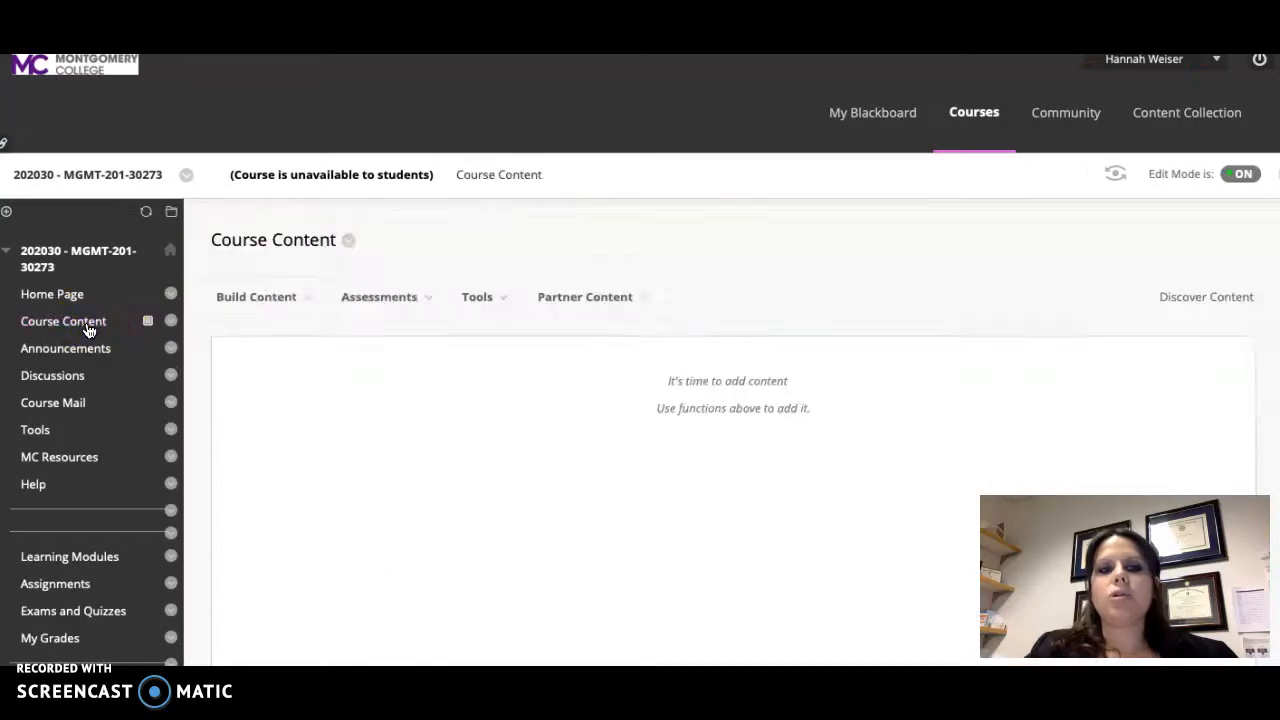
pyautogui.click(171, 321)
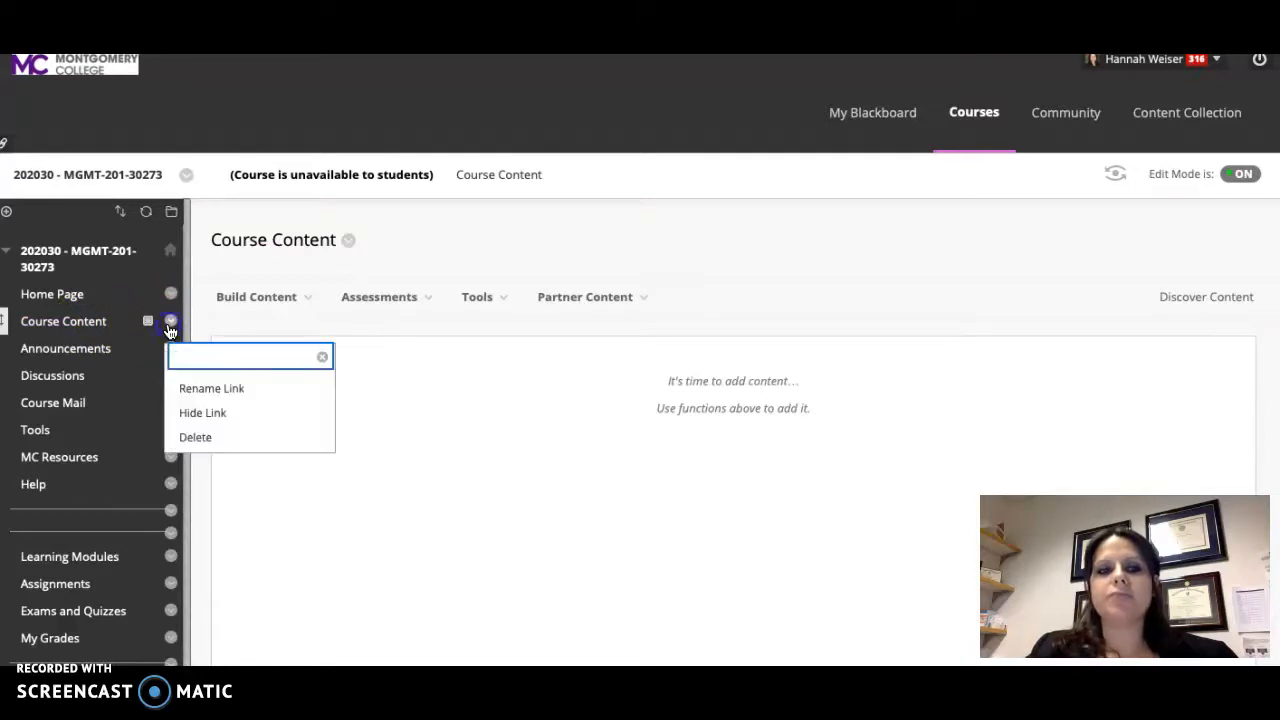
pyautogui.click(196, 440)
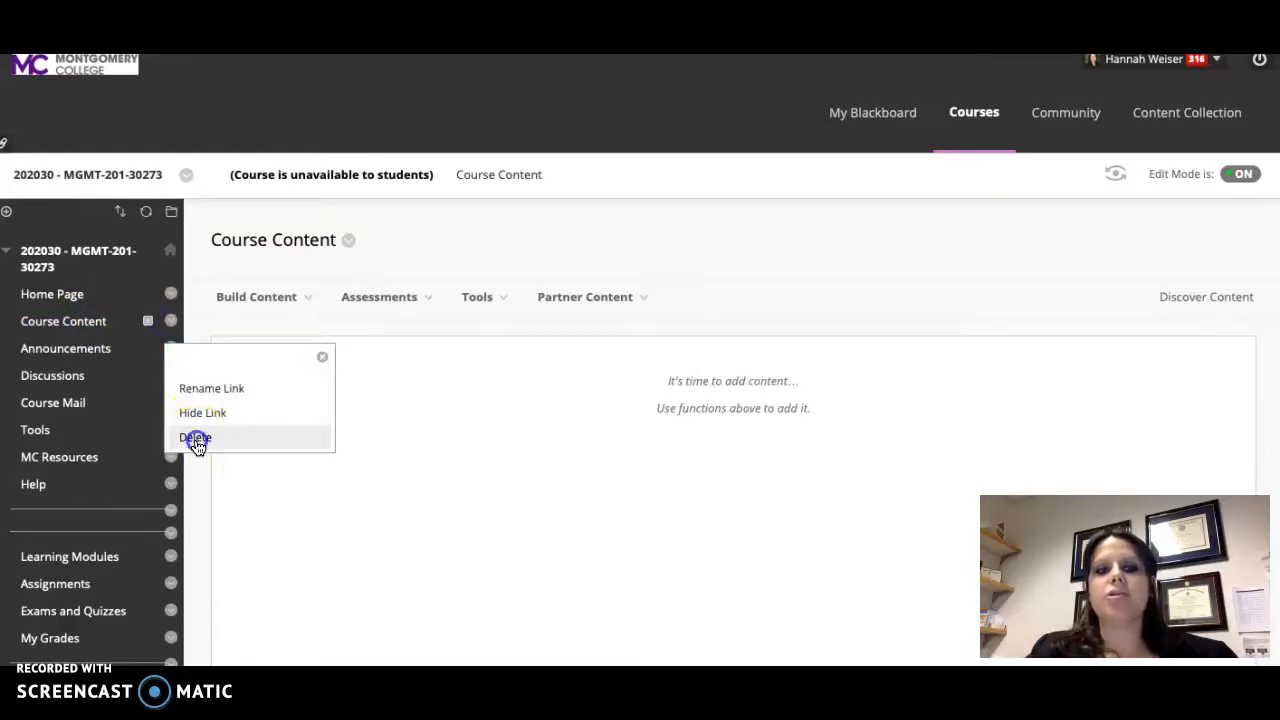
pyautogui.click(549, 440)
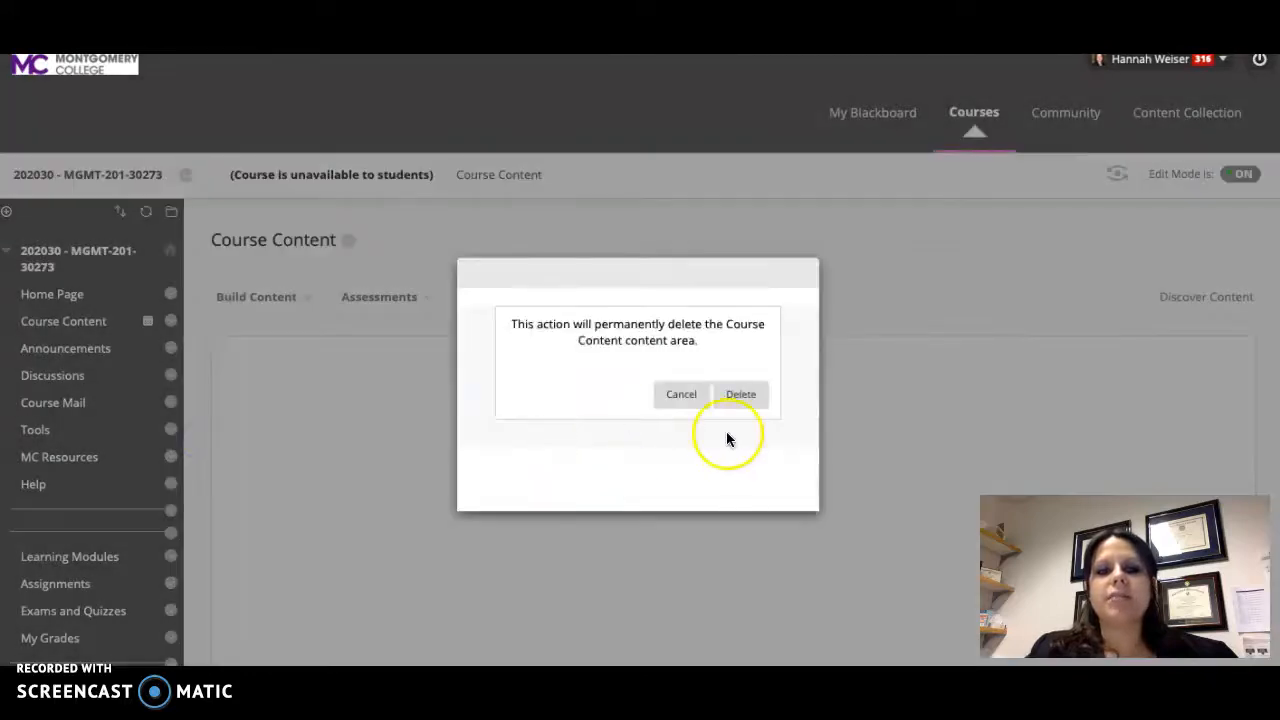
pyautogui.click(740, 396)
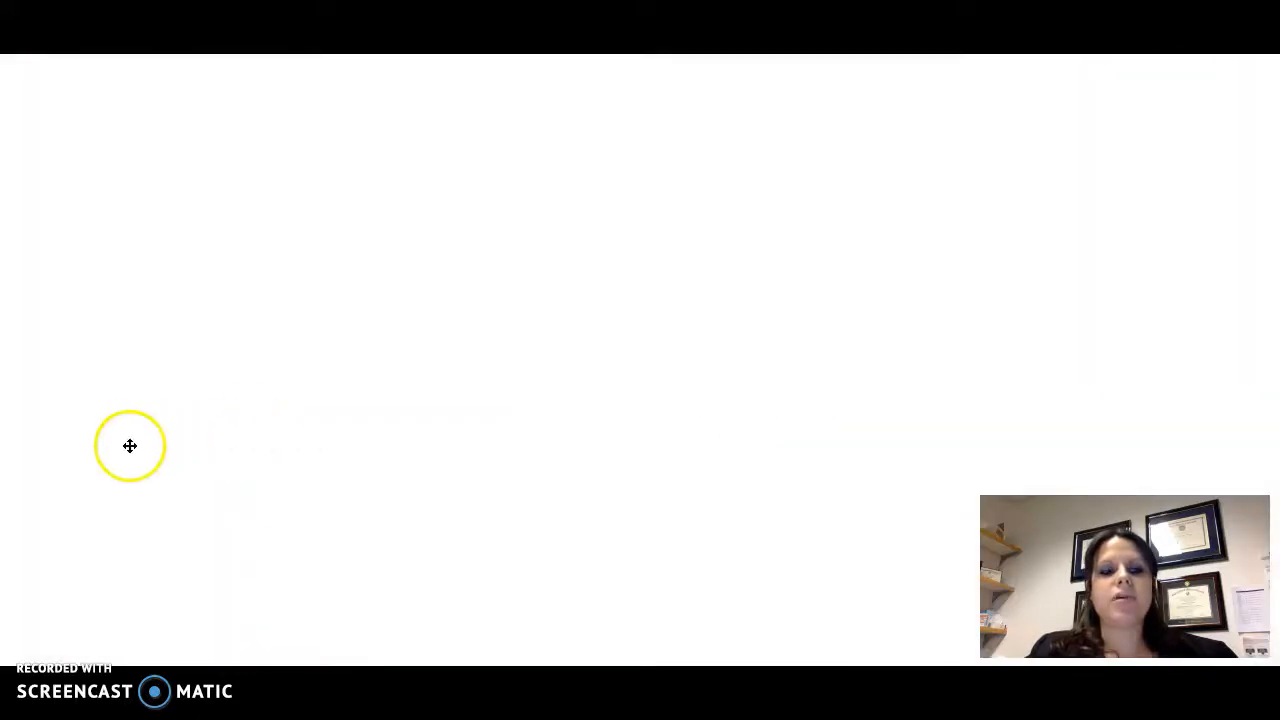
# Step: Open Start Here - Orientation in Learning Modules and examine the quicklink order in the MGMT 201 Site Map
pyautogui.scroll(-2, 125, 470)
pyautogui.scroll(-2, 128, 476)
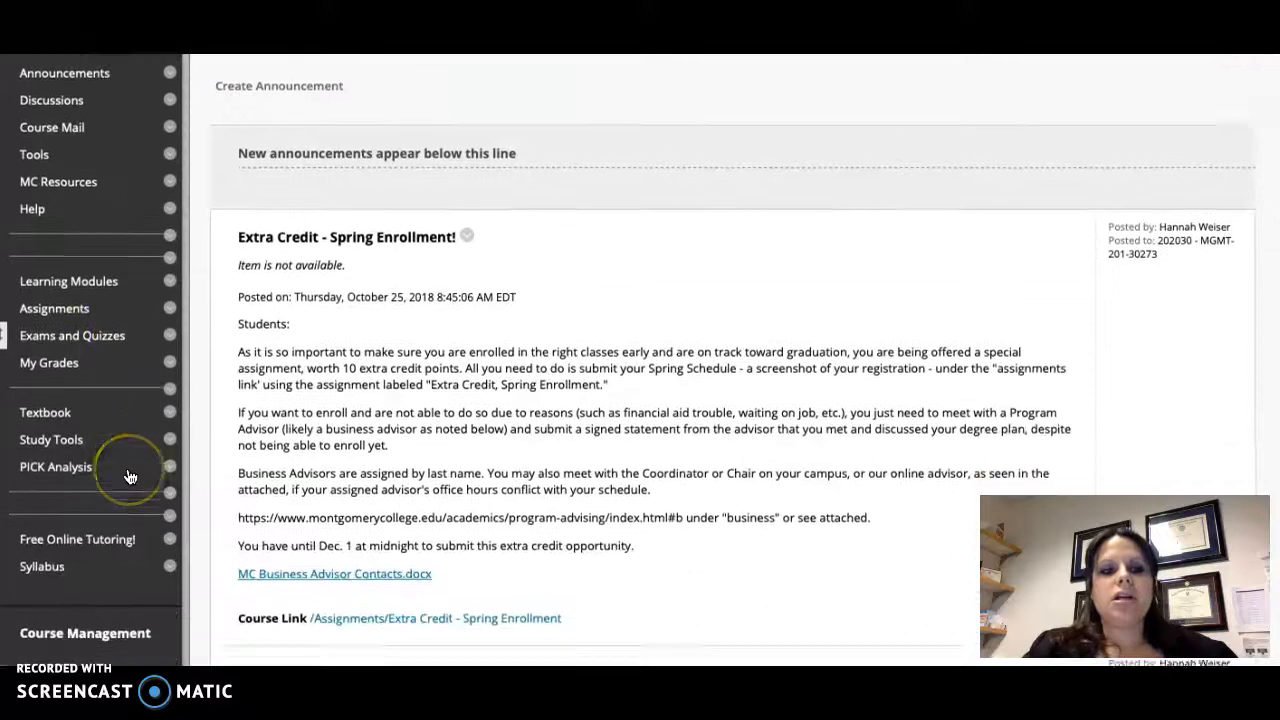
pyautogui.scroll(1, 128, 476)
pyautogui.scroll(3, 128, 476)
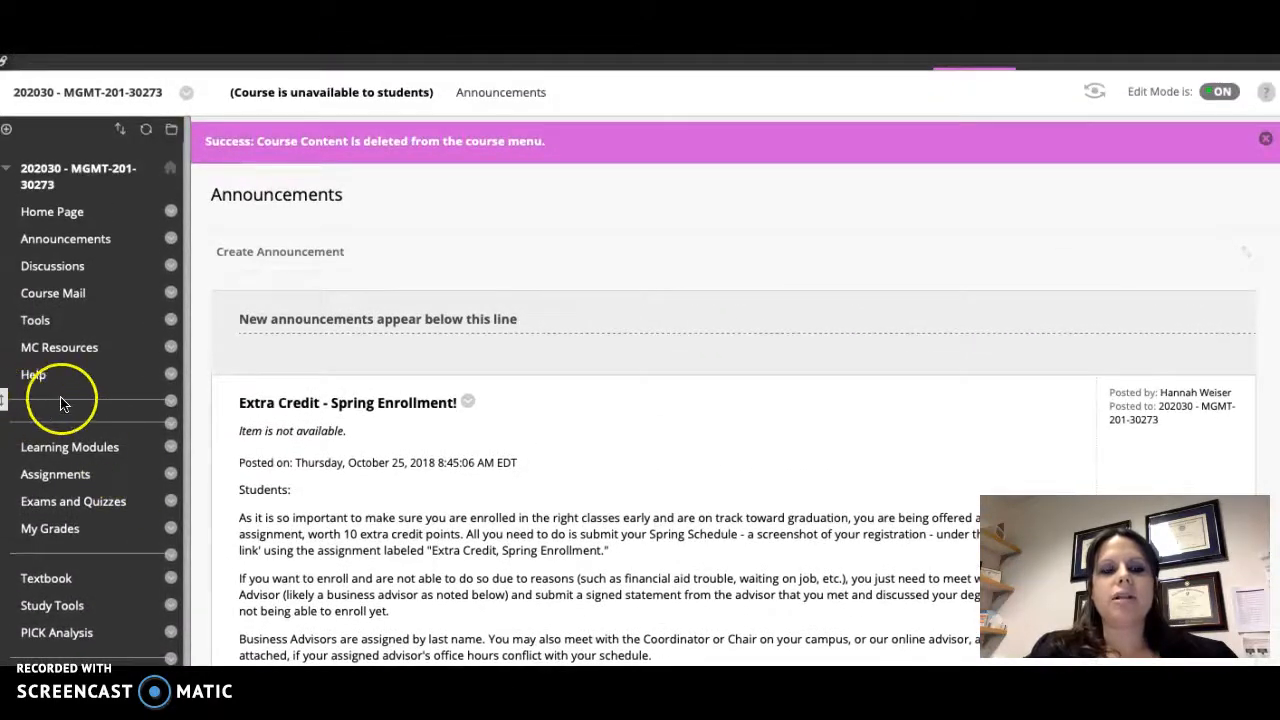
pyautogui.click(78, 459)
pyautogui.click(405, 368)
pyautogui.scroll(-10, 573, 395)
pyautogui.scroll(-5, 573, 395)
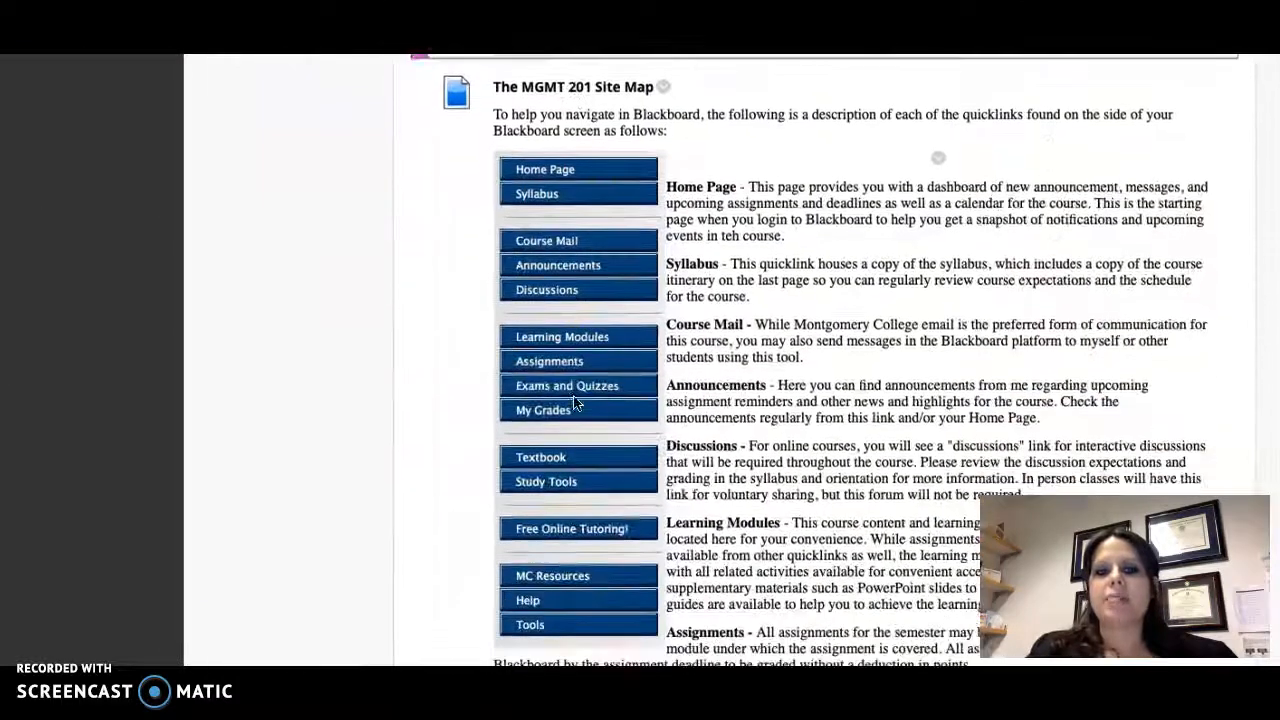
pyautogui.scroll(-1, 566, 380)
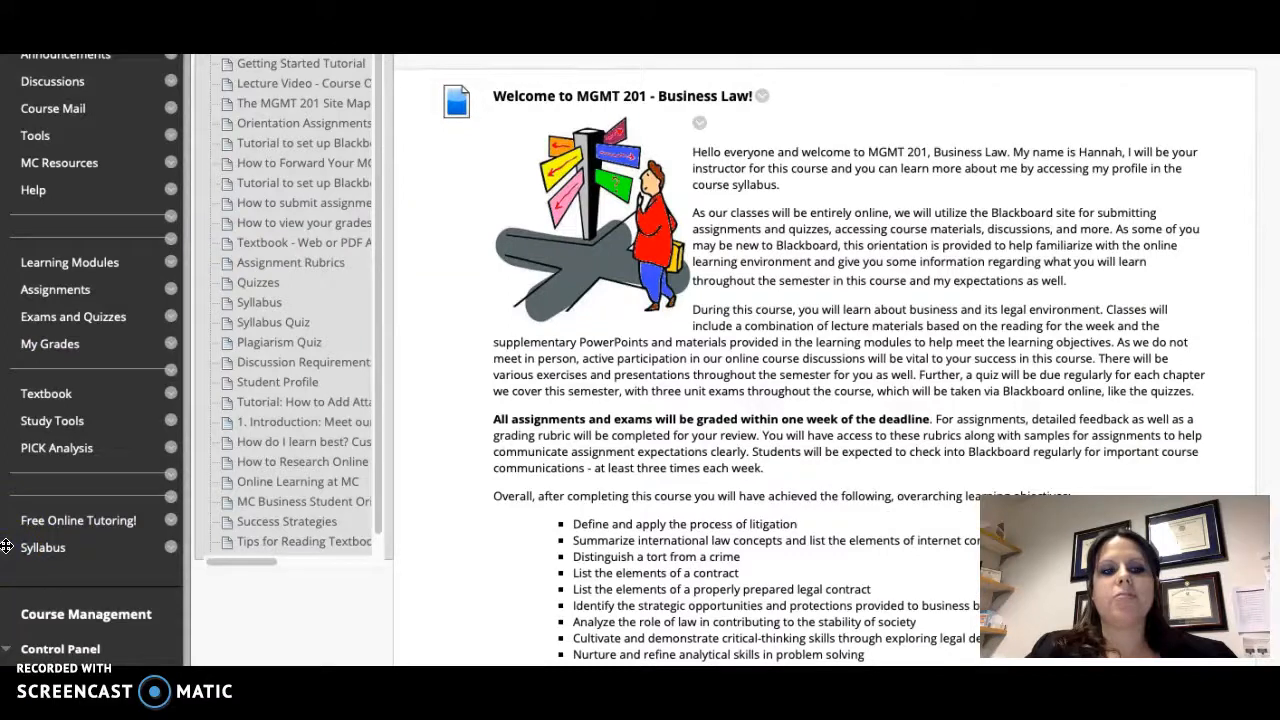
# Step: Reorder the course menu with Syllabus below Home Page, Course Mail above Announcements, and dividers after Syllabus and Discussions
pyautogui.moveTo(6, 547); pyautogui.dragTo(12, 91)
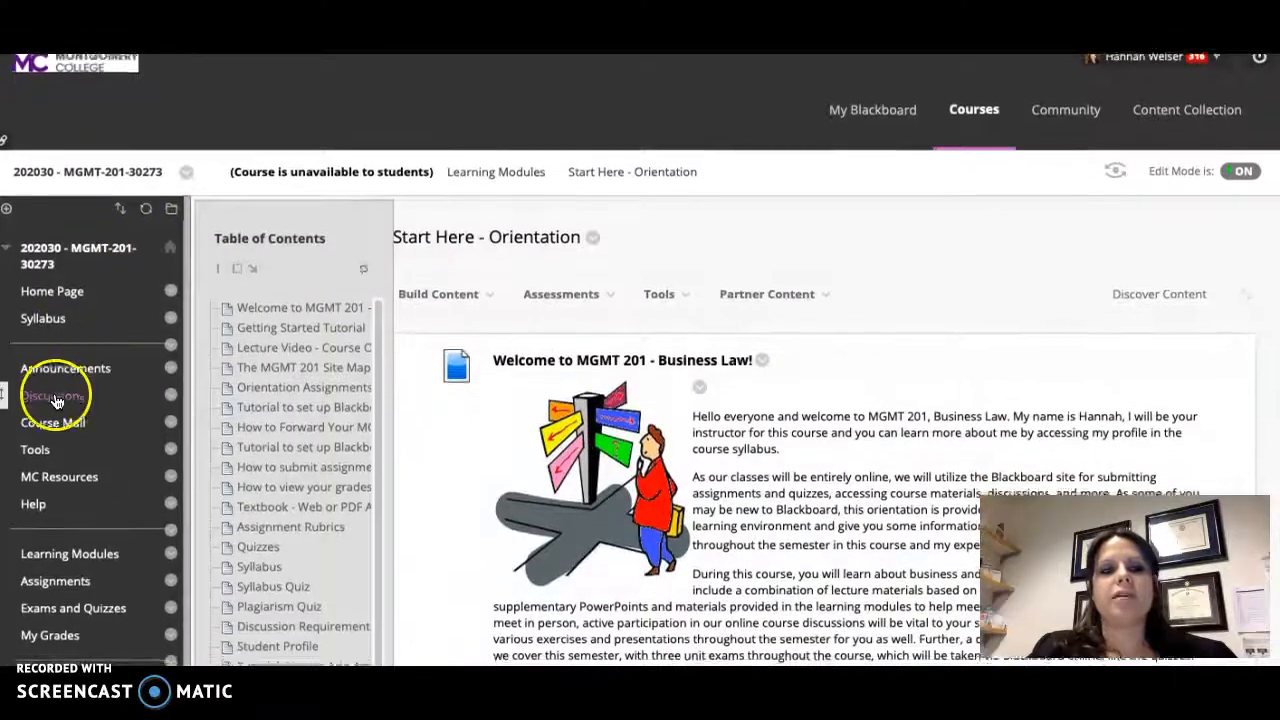
pyautogui.scroll(-2, 57, 400)
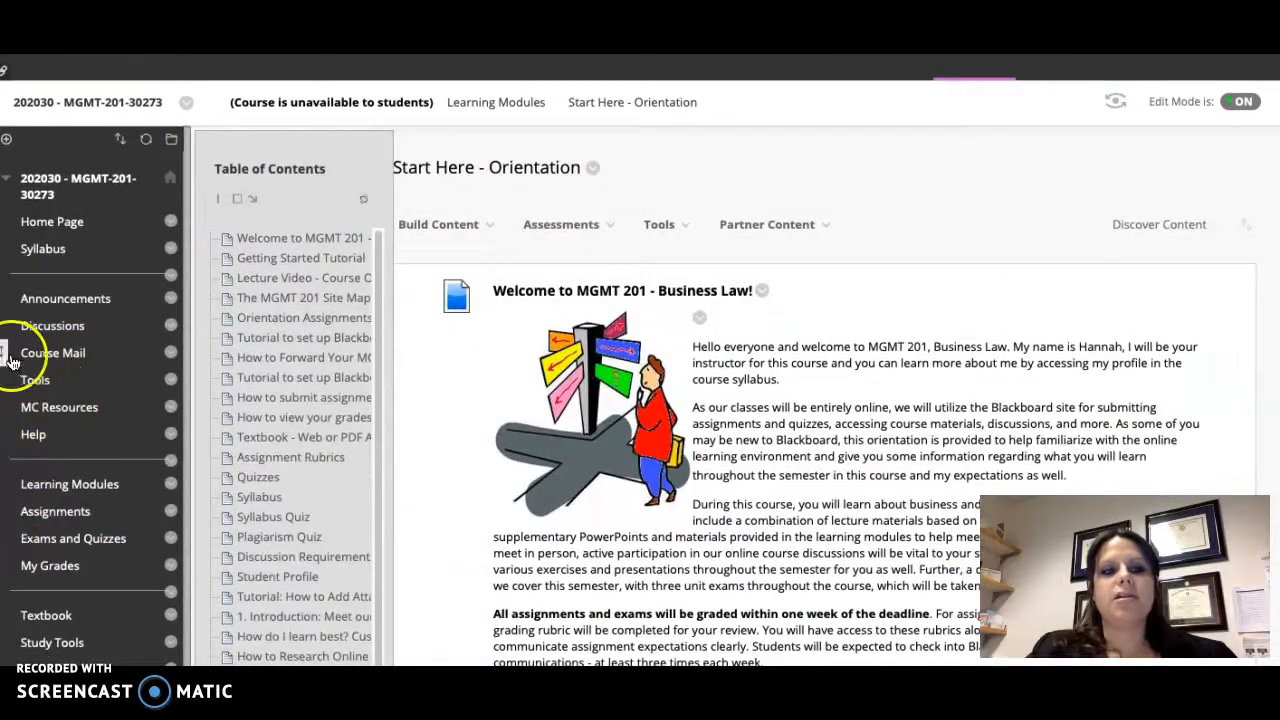
pyautogui.moveTo(7, 352); pyautogui.dragTo(8, 297)
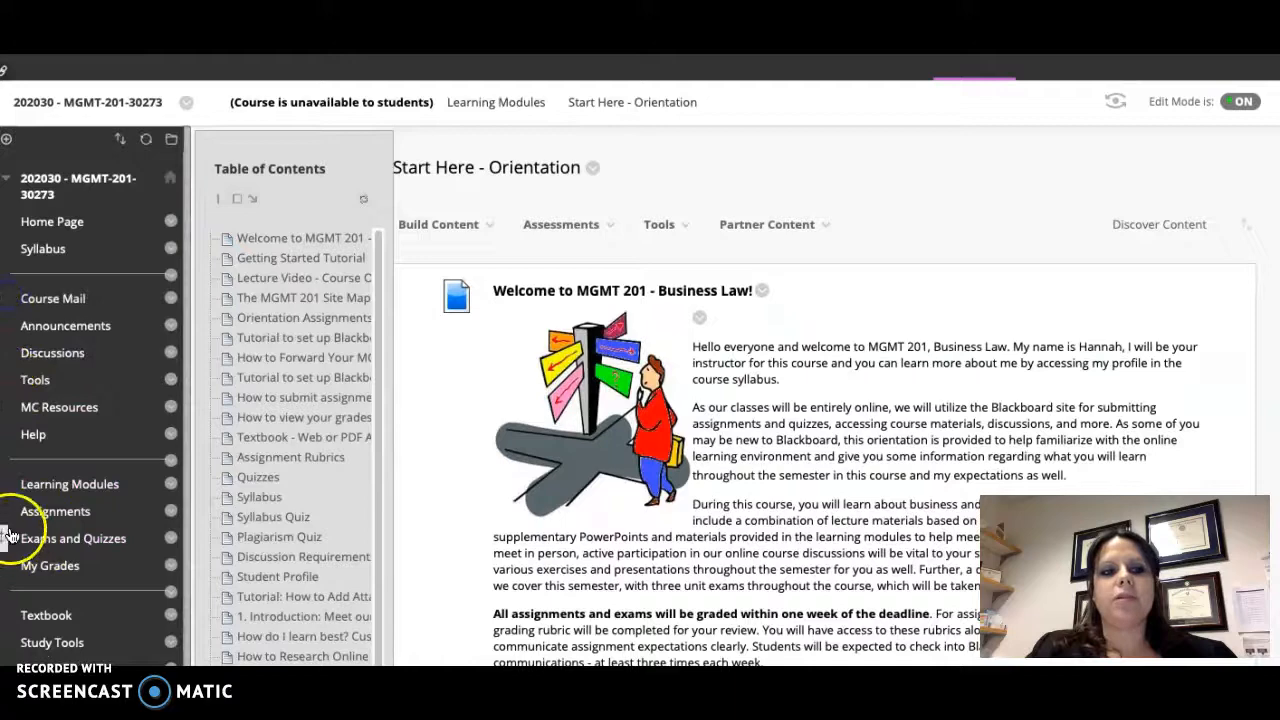
pyautogui.moveTo(8, 478); pyautogui.dragTo(4, 375)
# Step: Move Tools, Help and MC Resources down the course menu to just above Free Online Tutoring!
pyautogui.scroll(-15, 615, 565)
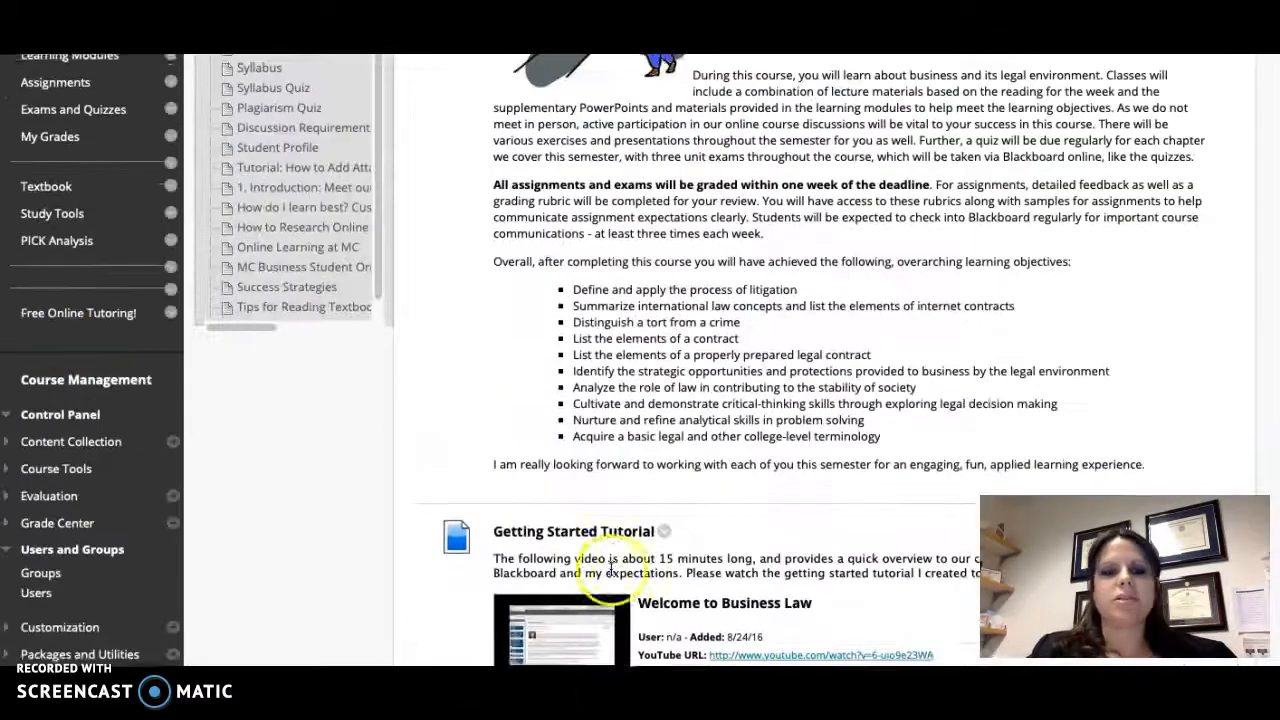
pyautogui.scroll(5, 57, 329)
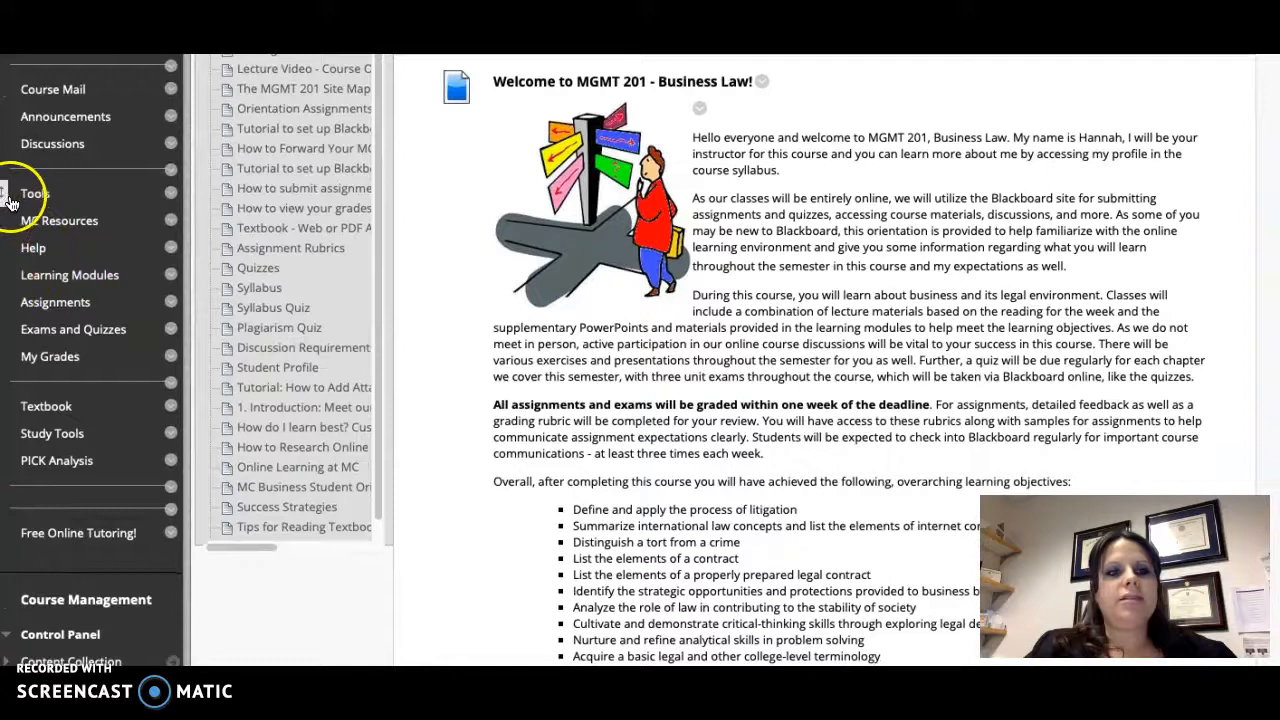
pyautogui.moveTo(6, 201); pyautogui.dragTo(19, 527)
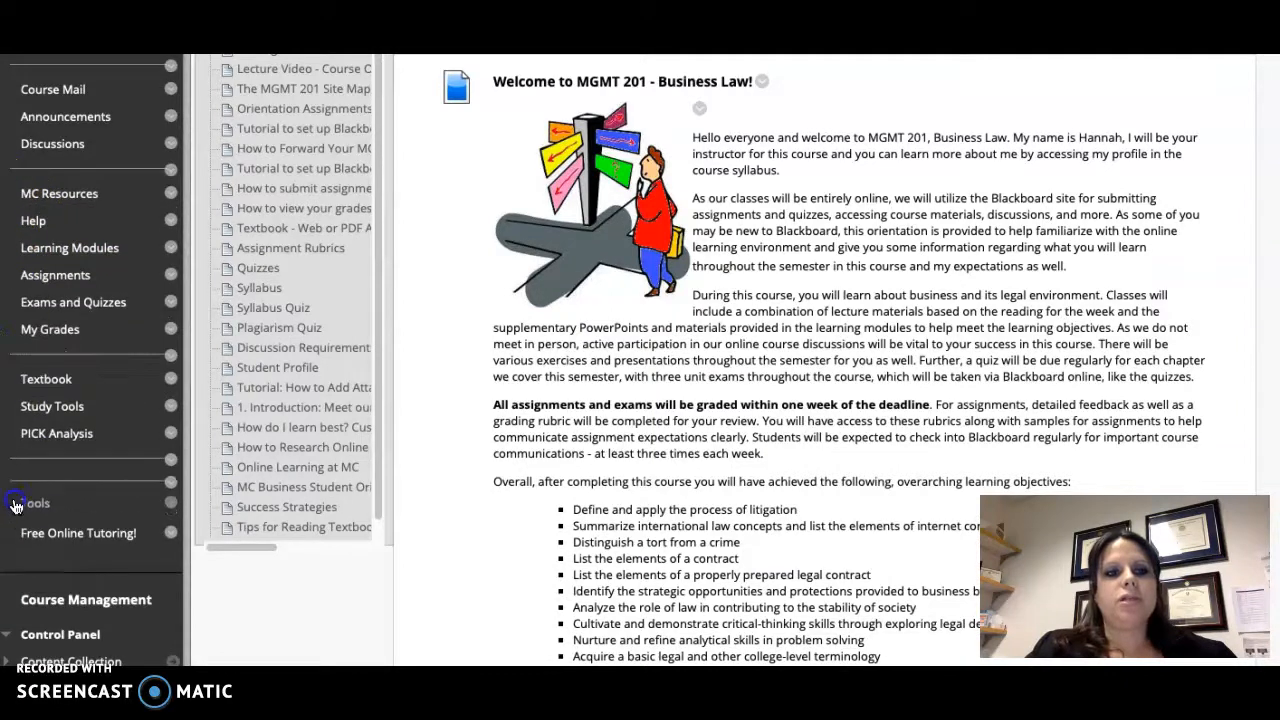
pyautogui.moveTo(6, 219); pyautogui.dragTo(32, 480)
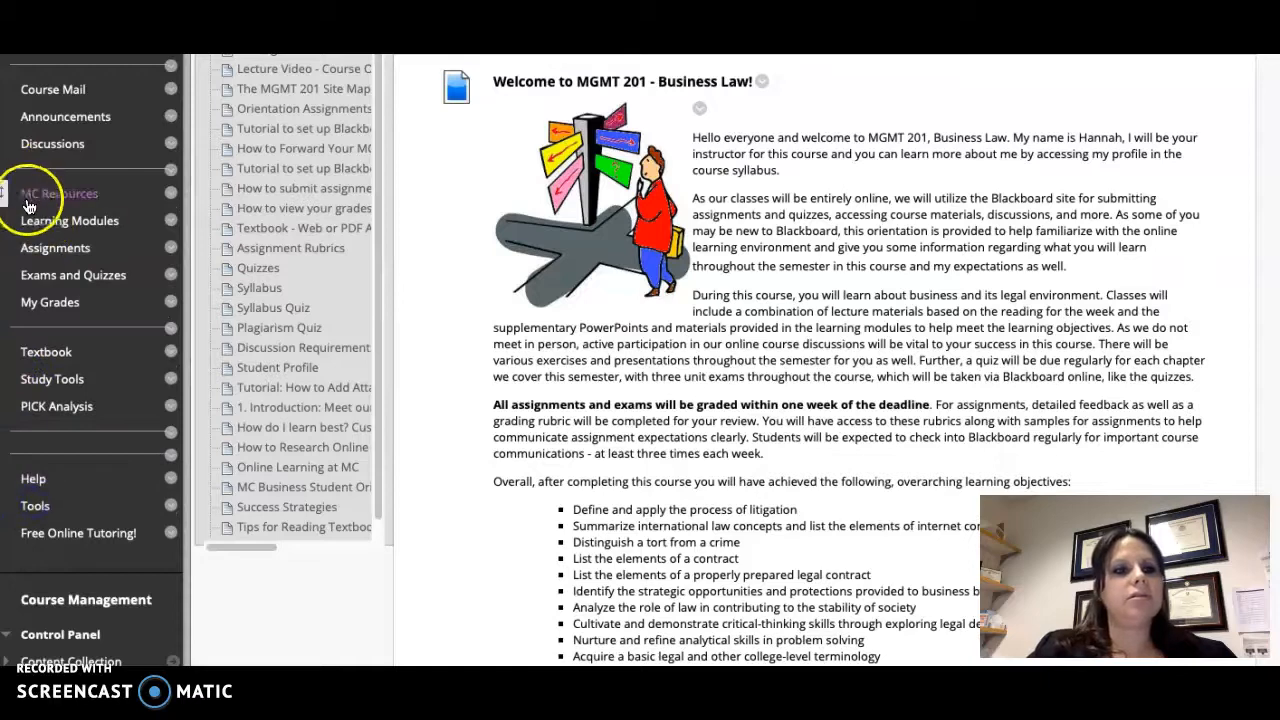
pyautogui.moveTo(6, 188); pyautogui.dragTo(14, 480)
# Step: Compare the course menu with the site map and move the extra divider between Tools and Free Online Tutoring!
pyautogui.scroll(-5, 692, 550)
pyautogui.scroll(-7, 692, 550)
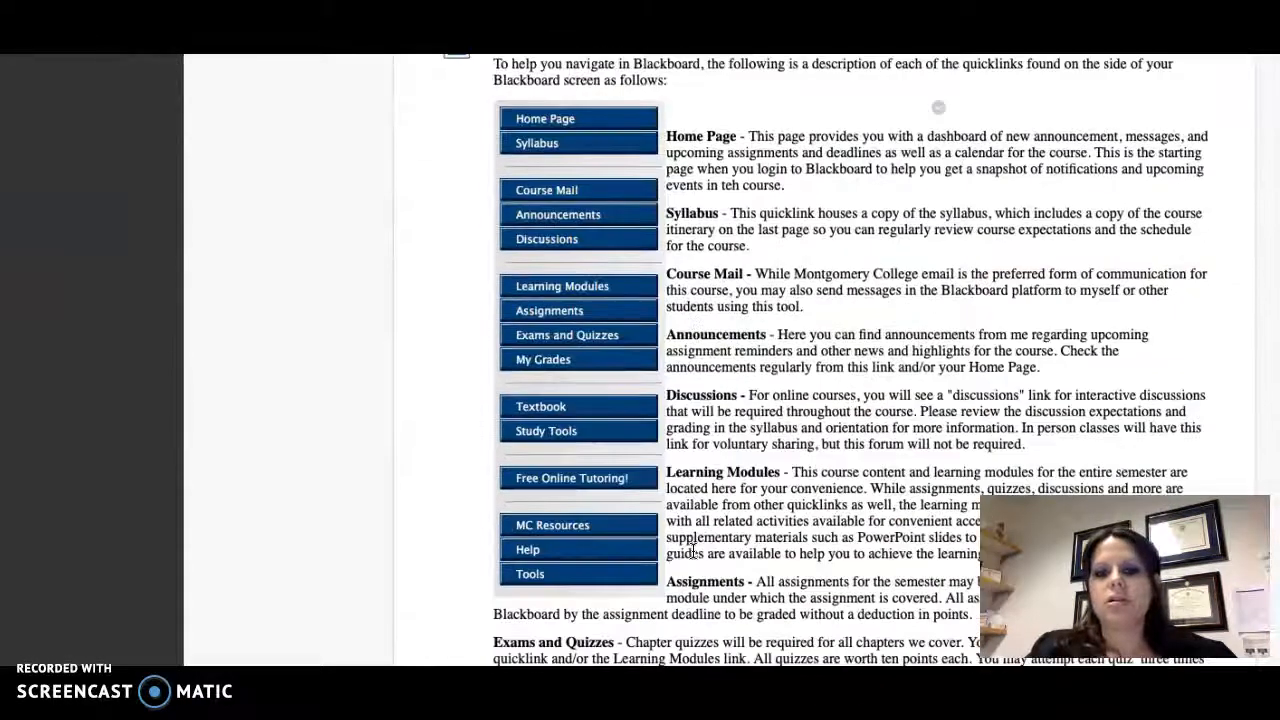
pyautogui.scroll(12, 692, 550)
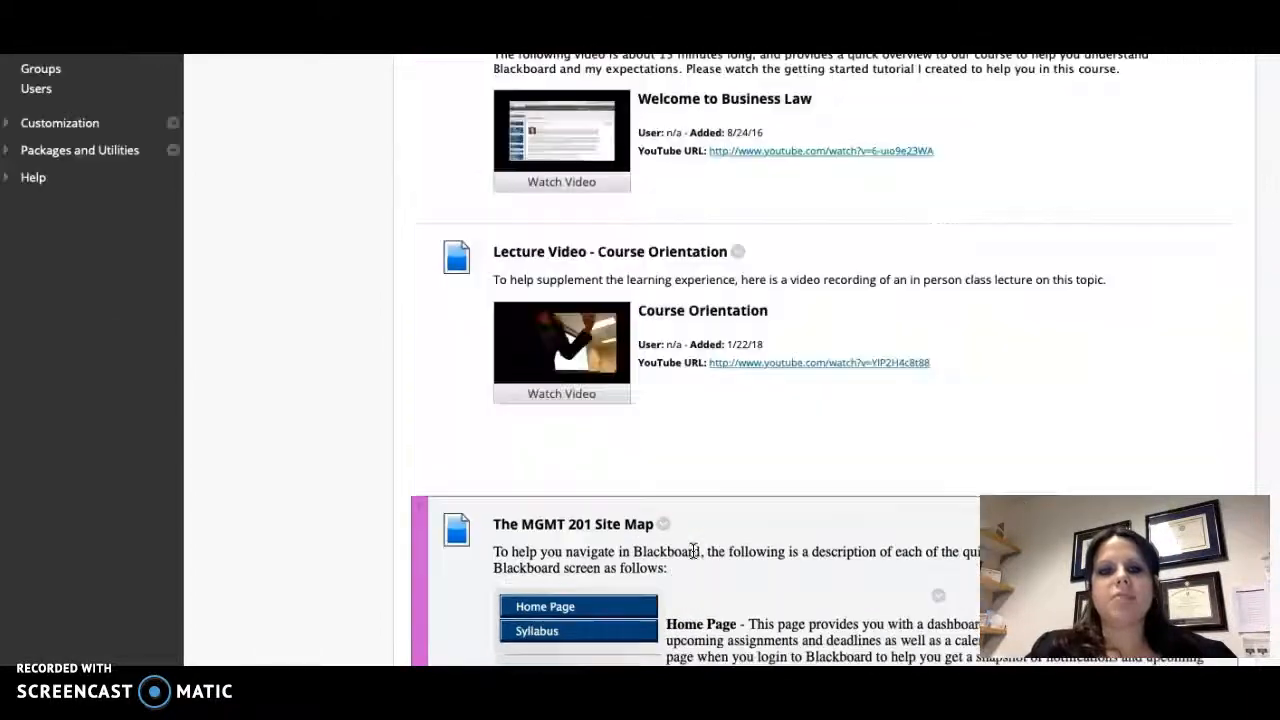
pyautogui.scroll(1, 111, 438)
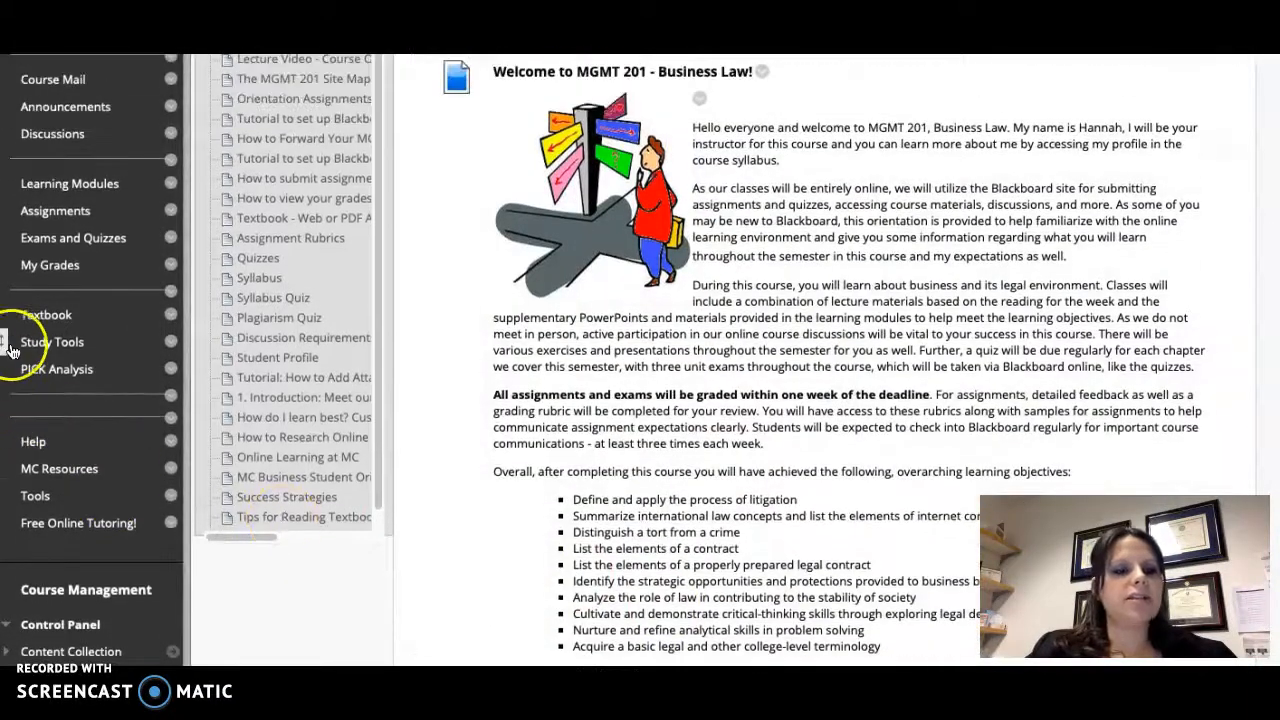
pyautogui.scroll(-1, 47, 373)
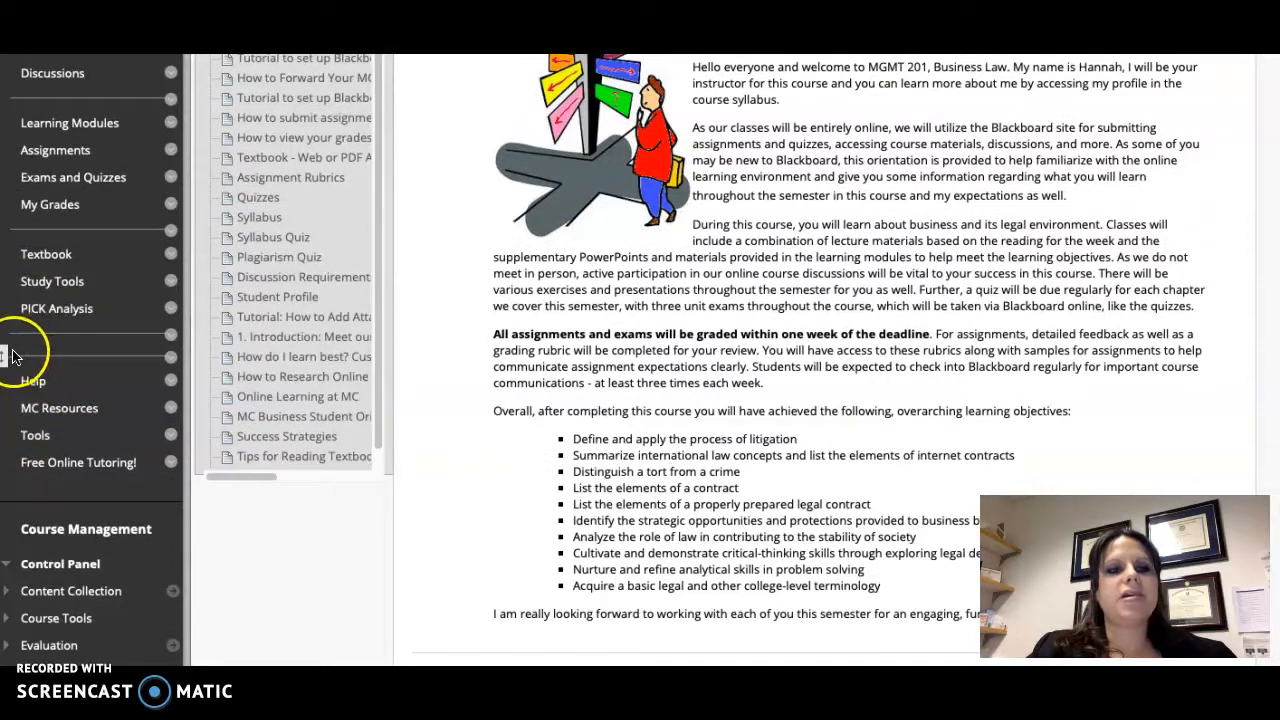
pyautogui.moveTo(6, 388); pyautogui.dragTo(9, 451)
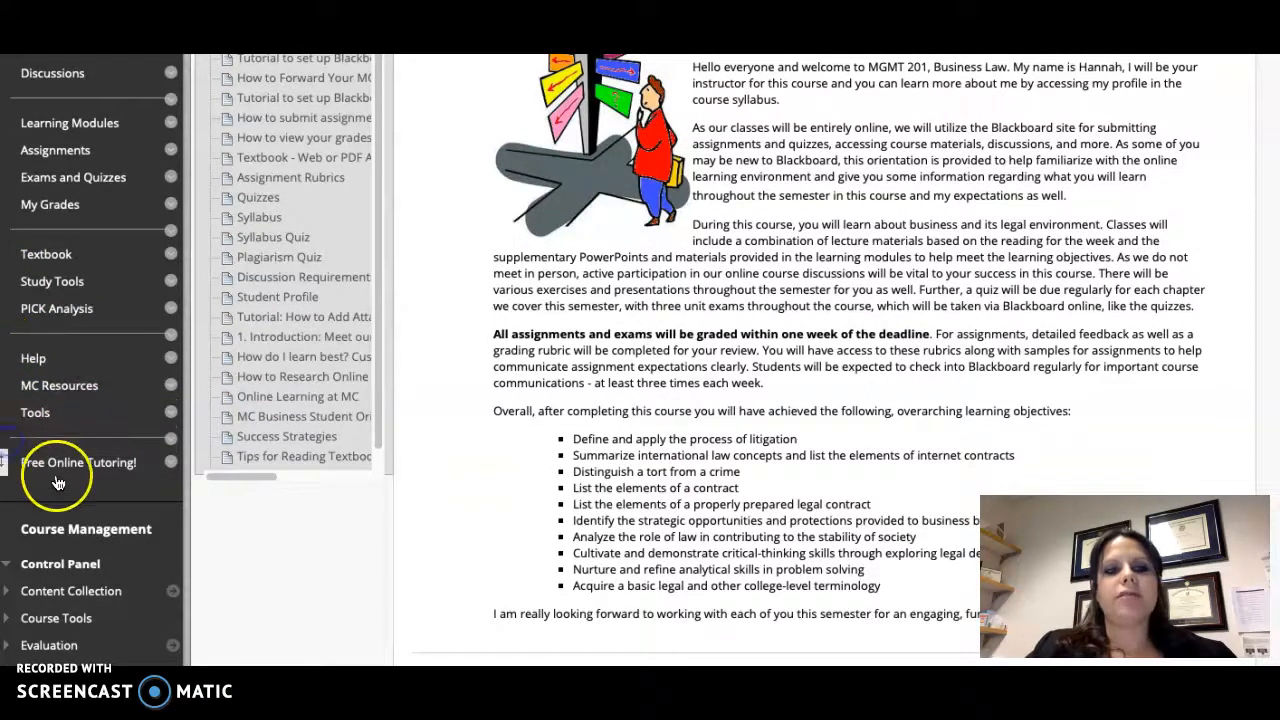
pyautogui.scroll(5, 115, 428)
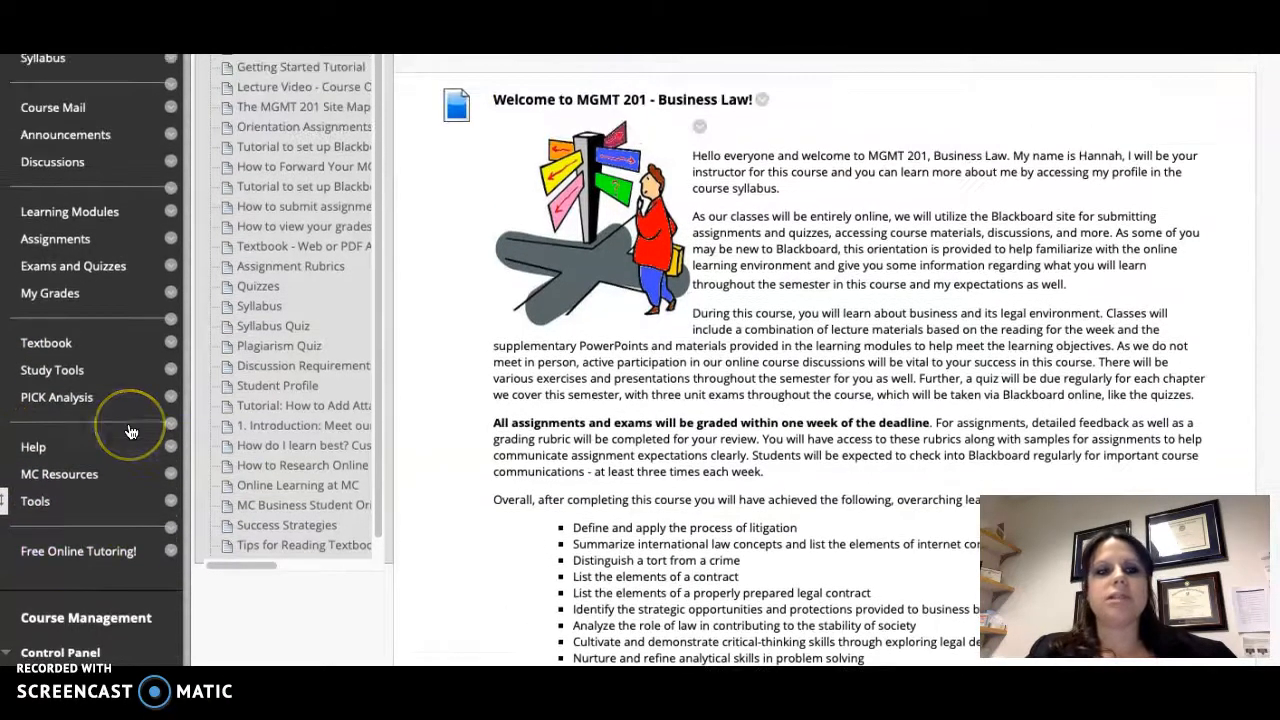
pyautogui.scroll(1, 130, 432)
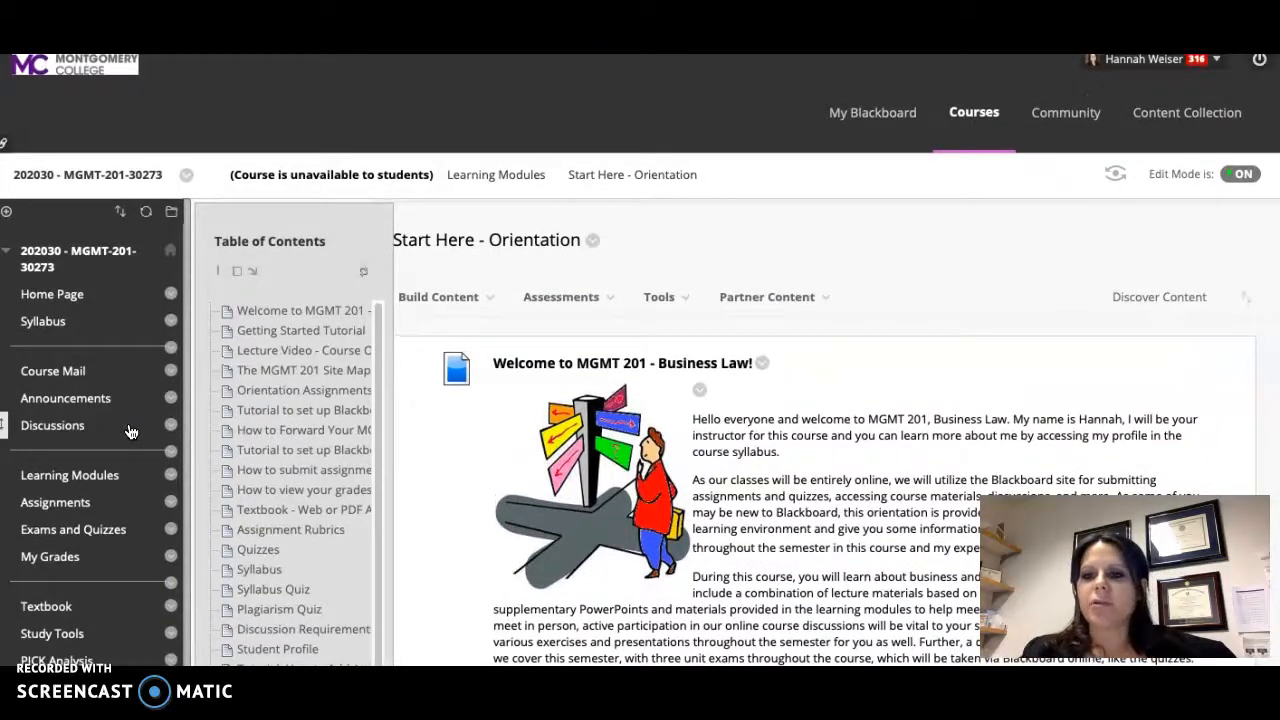
# Step: Open the Grade Center of section 30273 and look over its grade columns
pyautogui.scroll(-10, 130, 432)
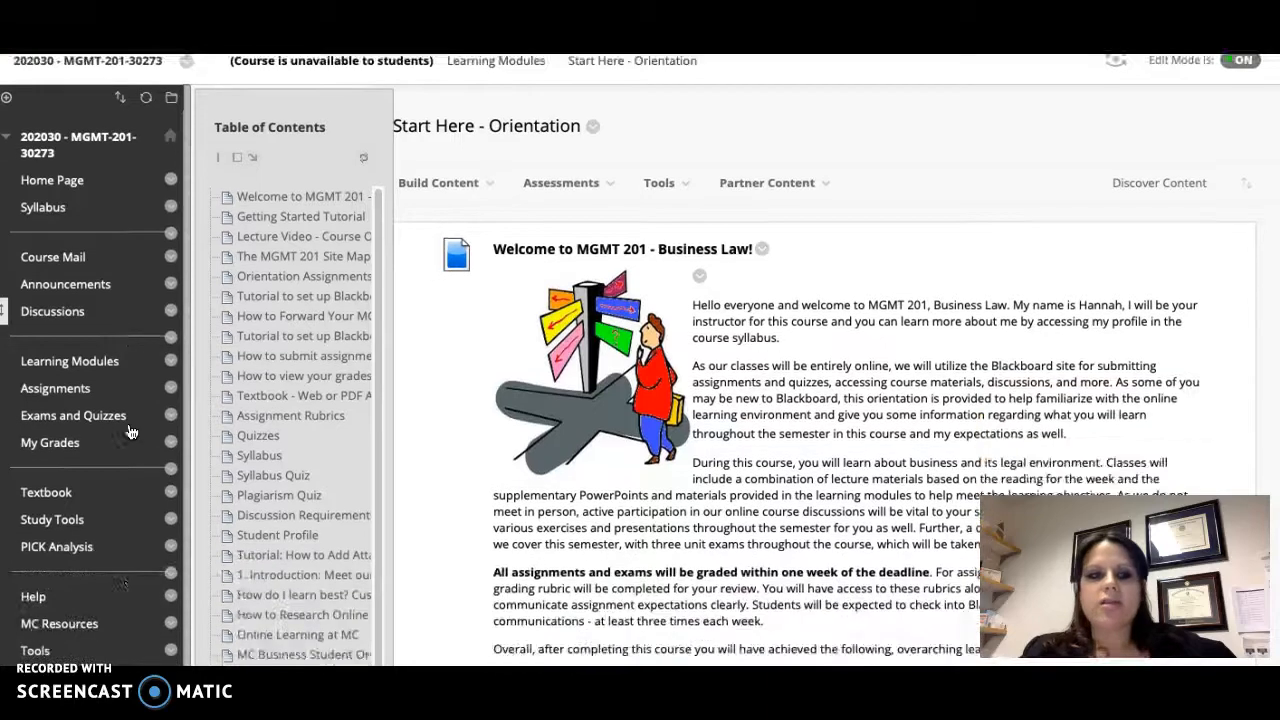
pyautogui.click(70, 378)
pyautogui.click(68, 416)
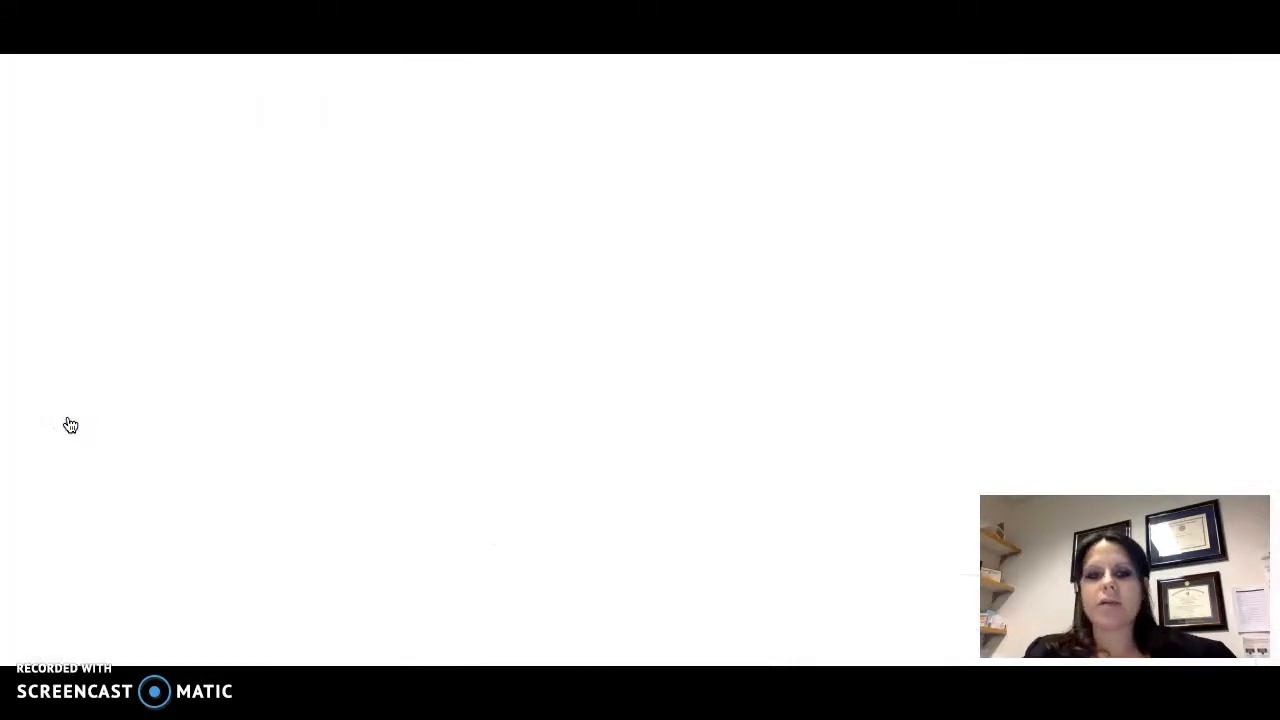
pyautogui.scroll(-3, 623, 369)
pyautogui.scroll(-2, 623, 370)
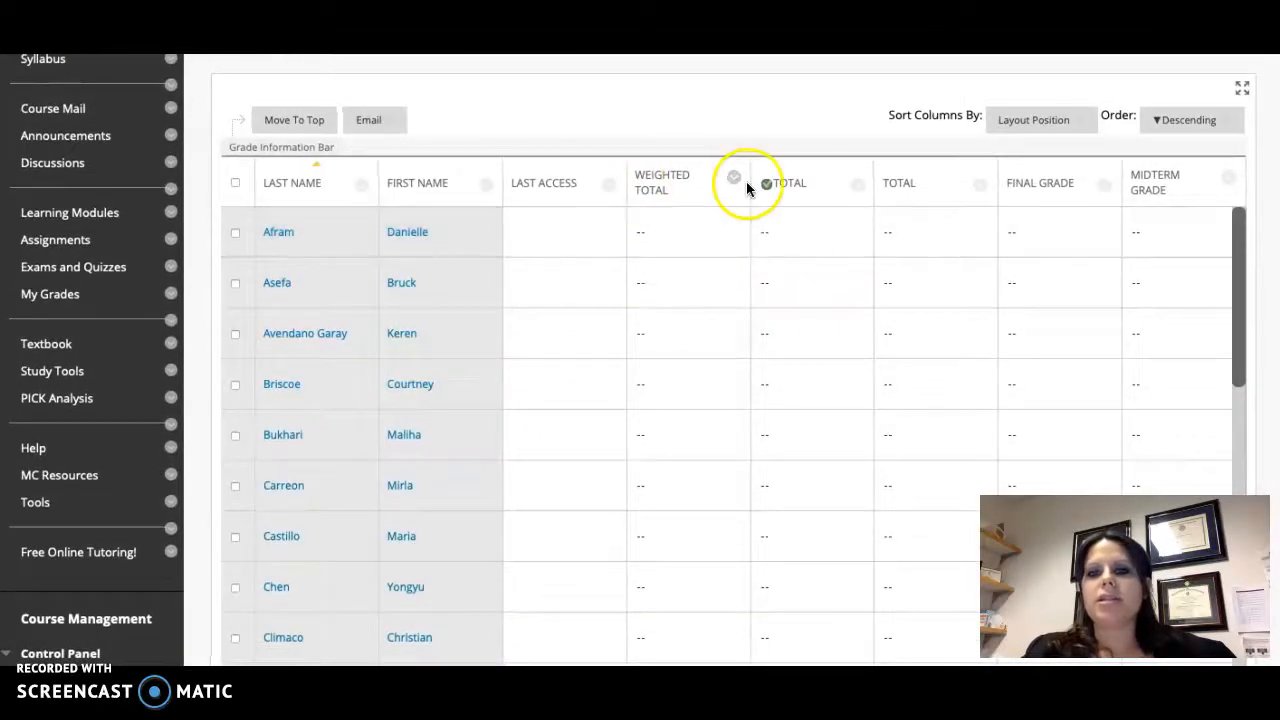
# Step: Delete the Weighted Total column and the duplicate Total column that is not marked as the external grade
pyautogui.click(734, 183)
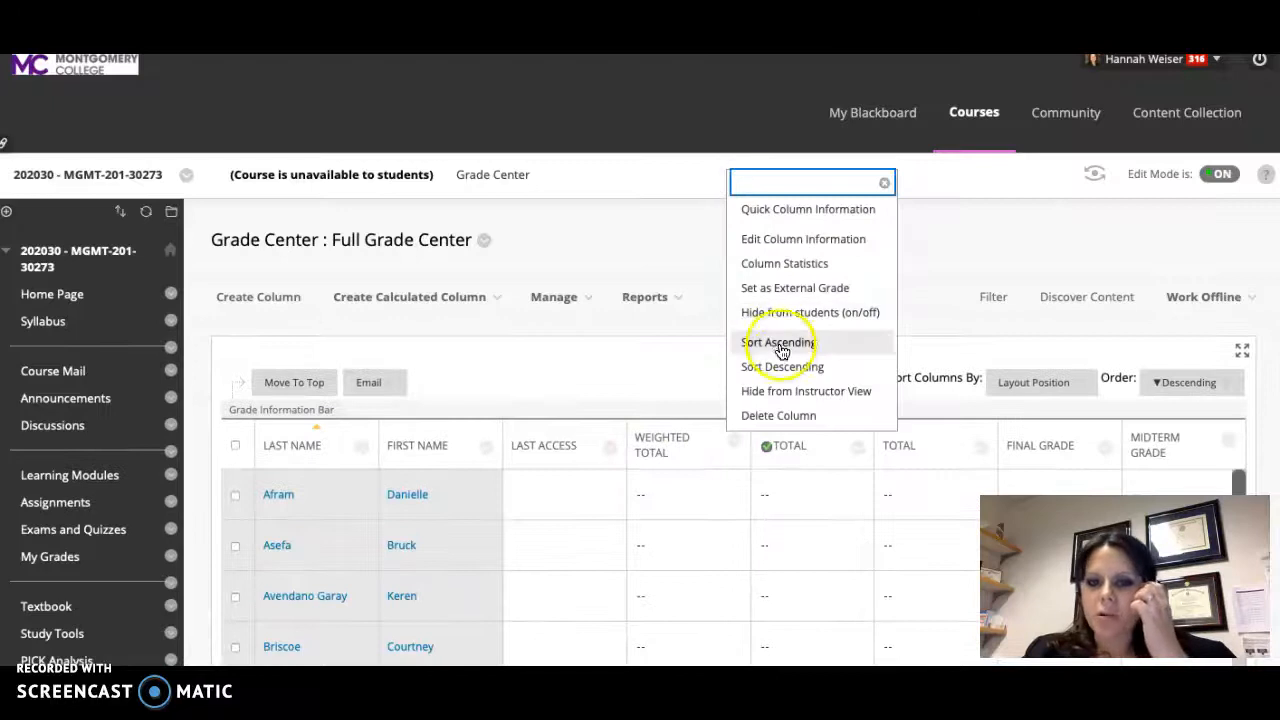
pyautogui.click(773, 425)
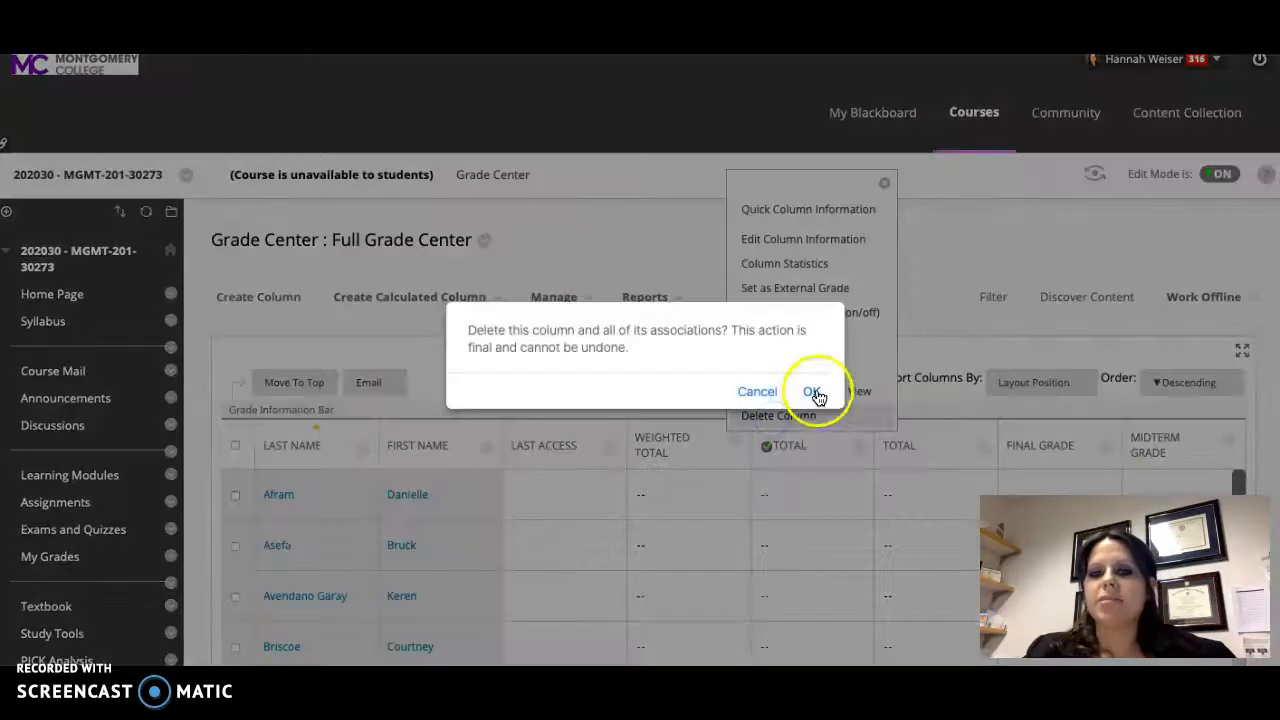
pyautogui.click(816, 391)
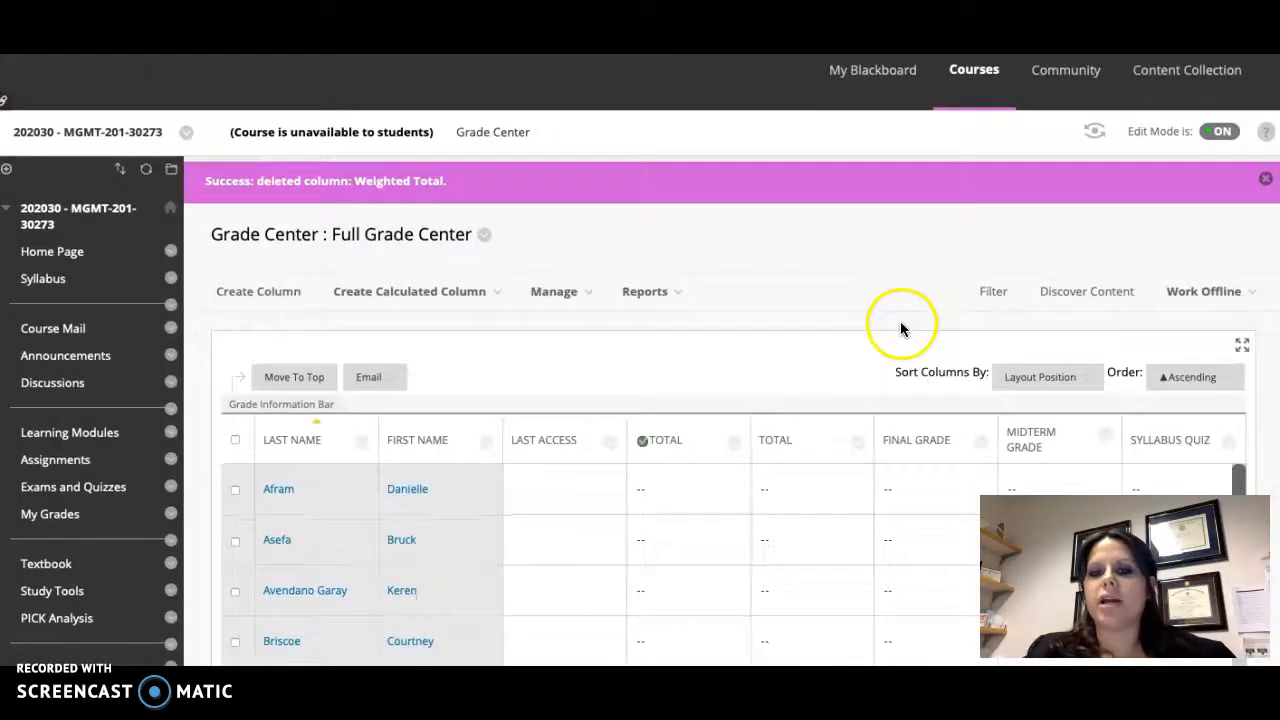
pyautogui.scroll(-1, 896, 342)
pyautogui.click(857, 331)
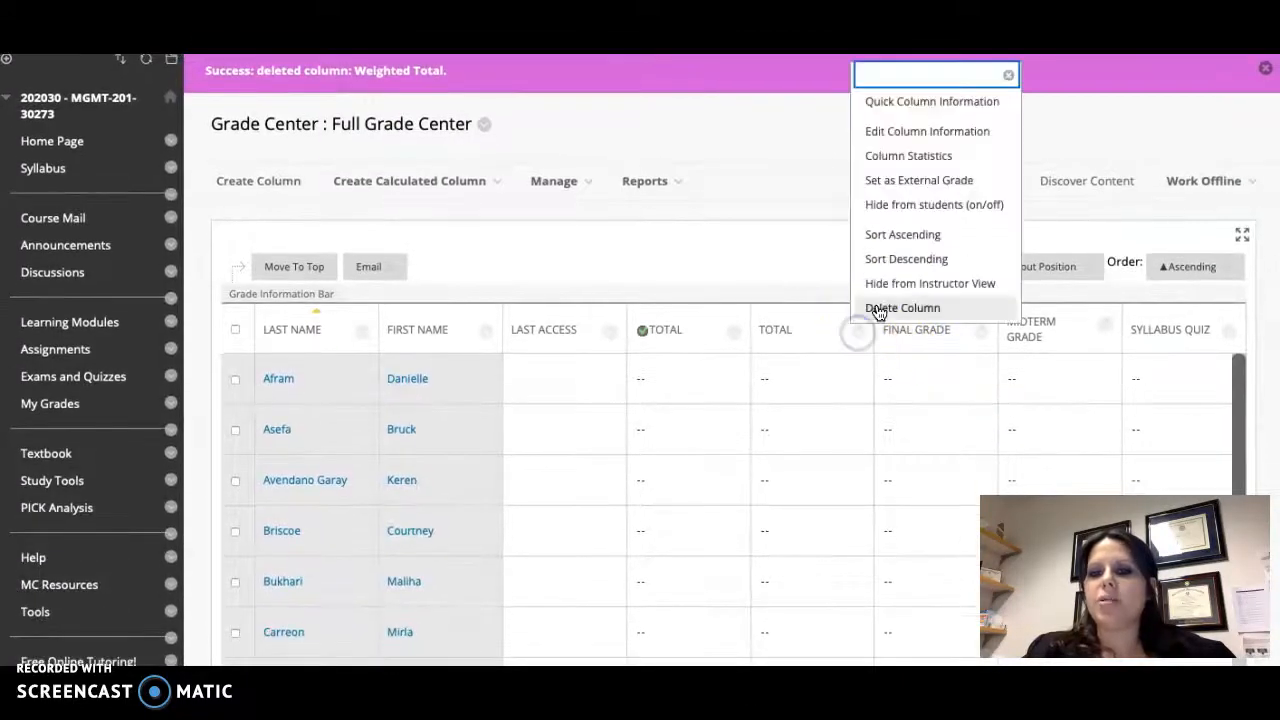
pyautogui.click(872, 308)
pyautogui.click(820, 402)
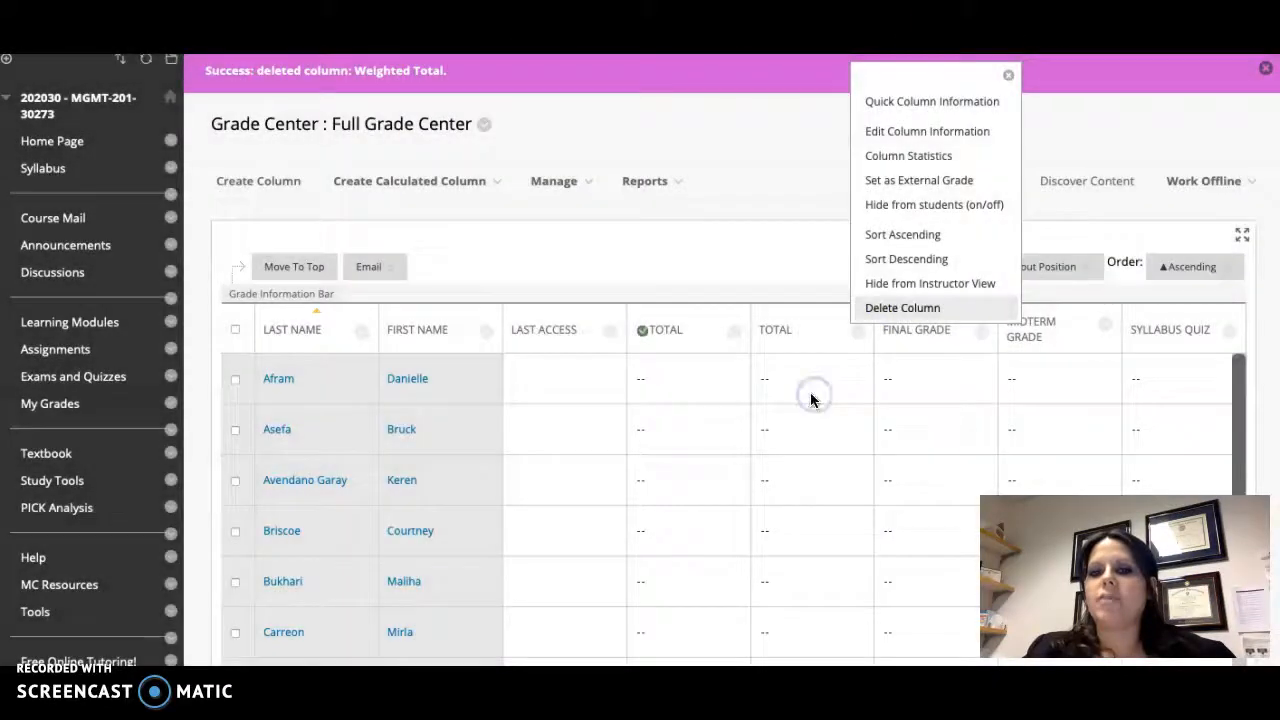
# Step: Edit the remaining Total column to use Selected Columns and Categories, and add all available grade columns to its selected columns
pyautogui.scroll(-2, 757, 400)
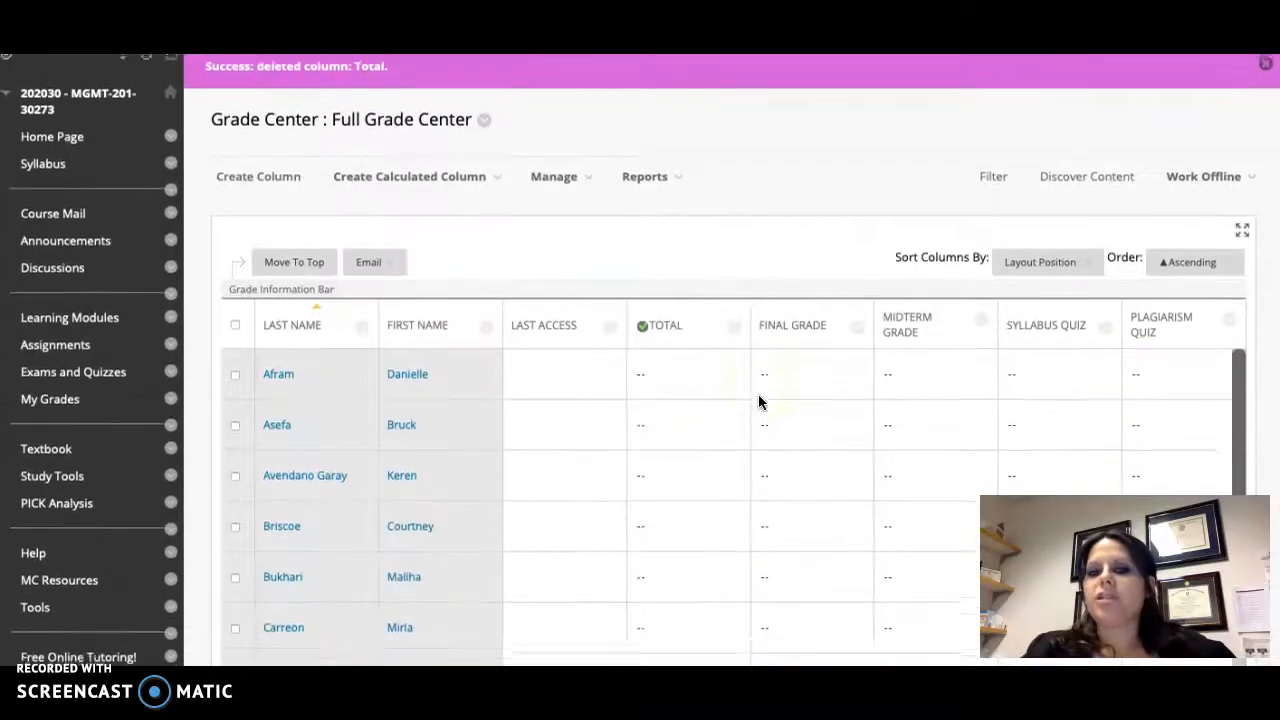
pyautogui.click(734, 327)
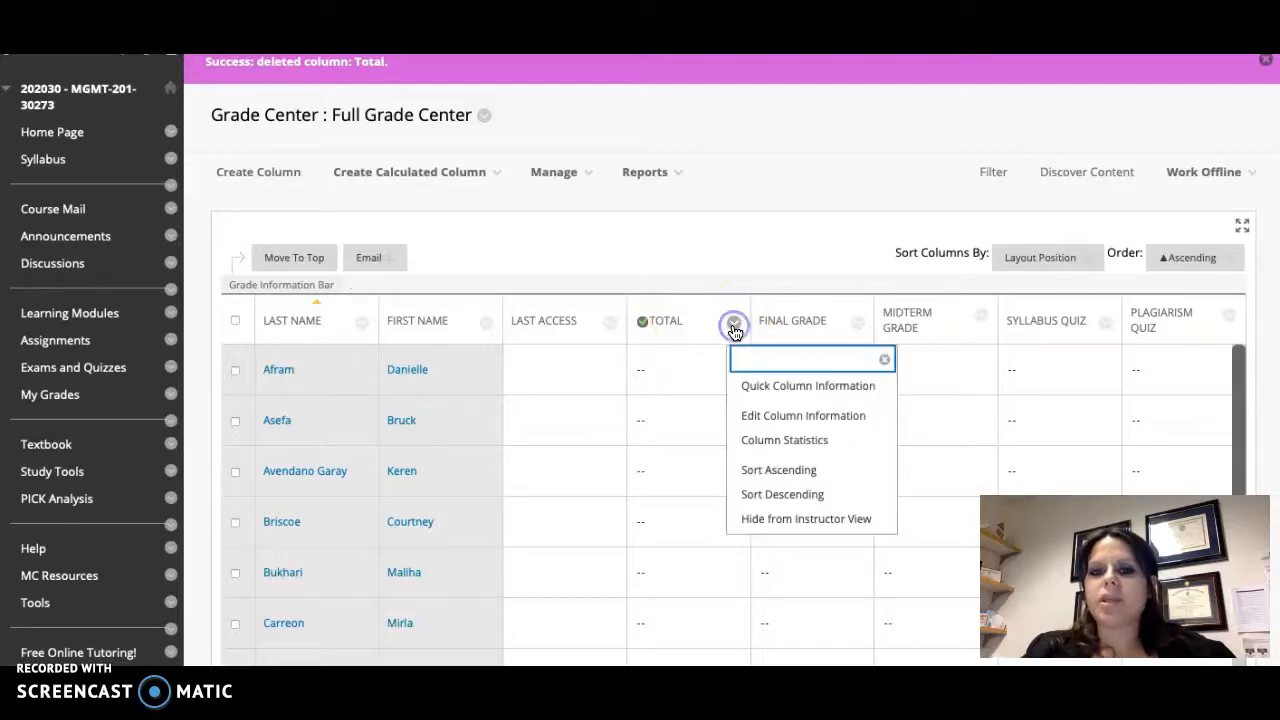
pyautogui.click(768, 425)
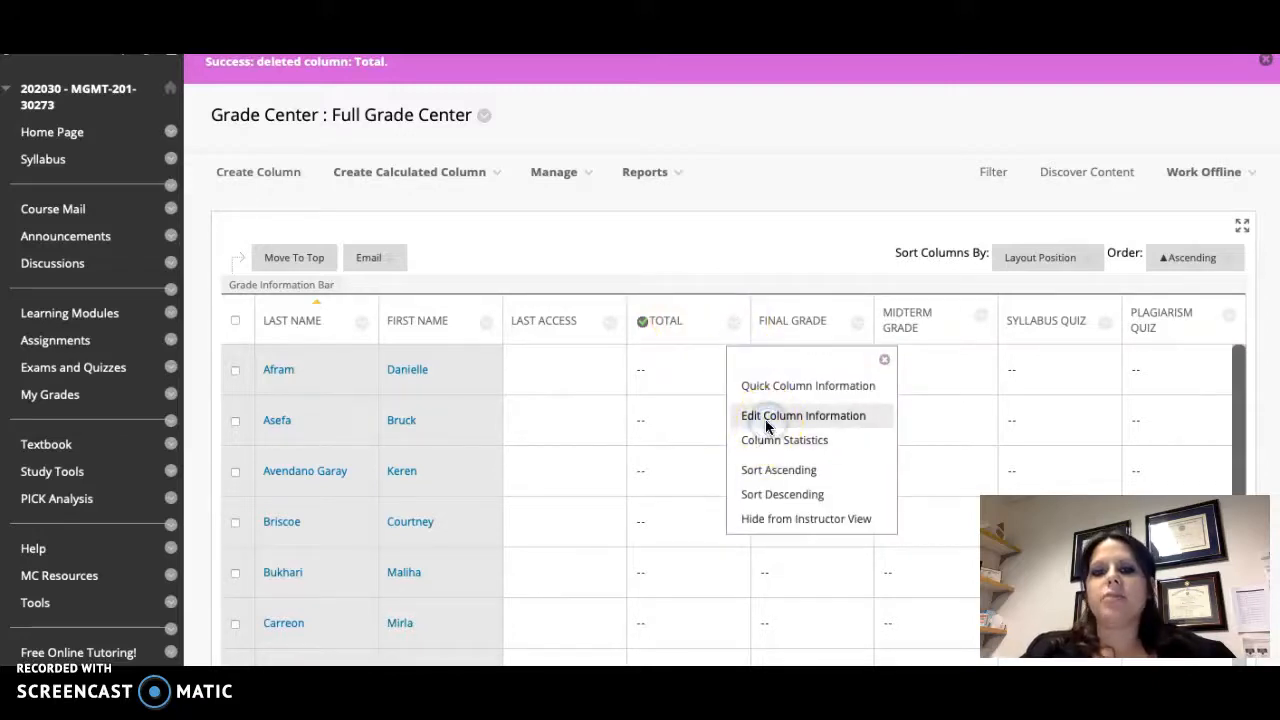
pyautogui.scroll(-5, 724, 378)
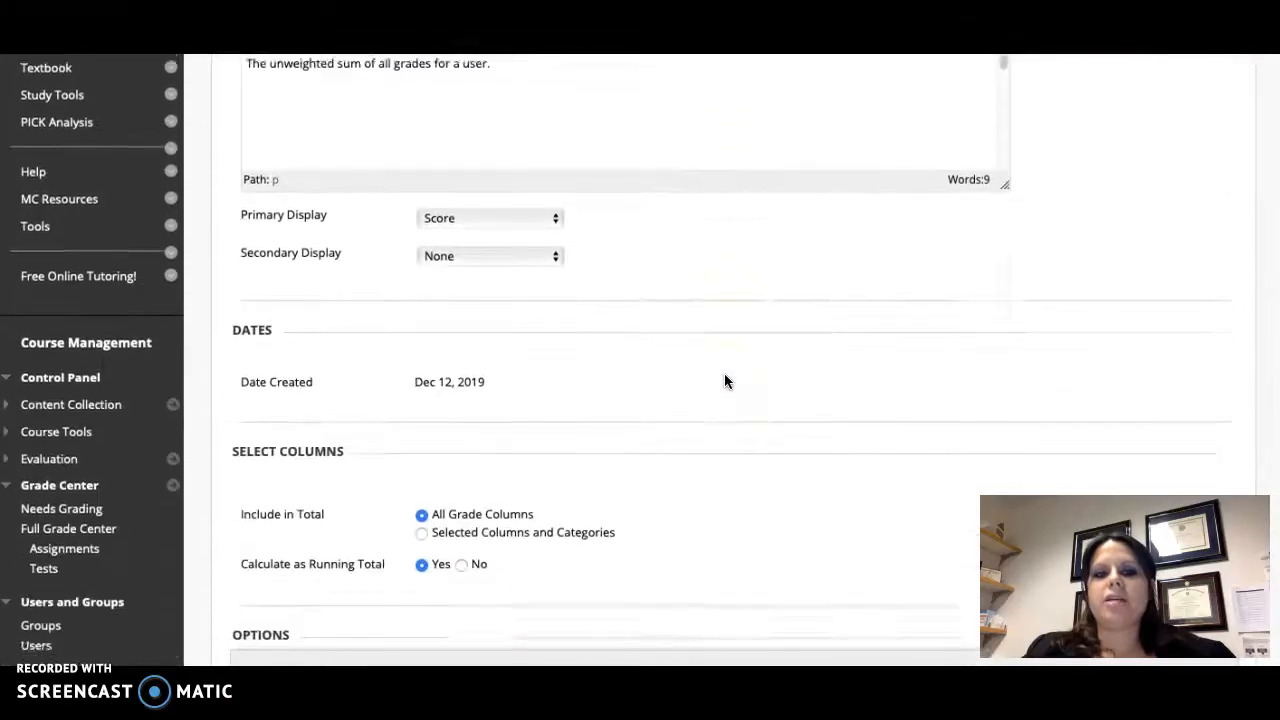
pyautogui.scroll(-4, 725, 381)
pyautogui.scroll(2, 725, 381)
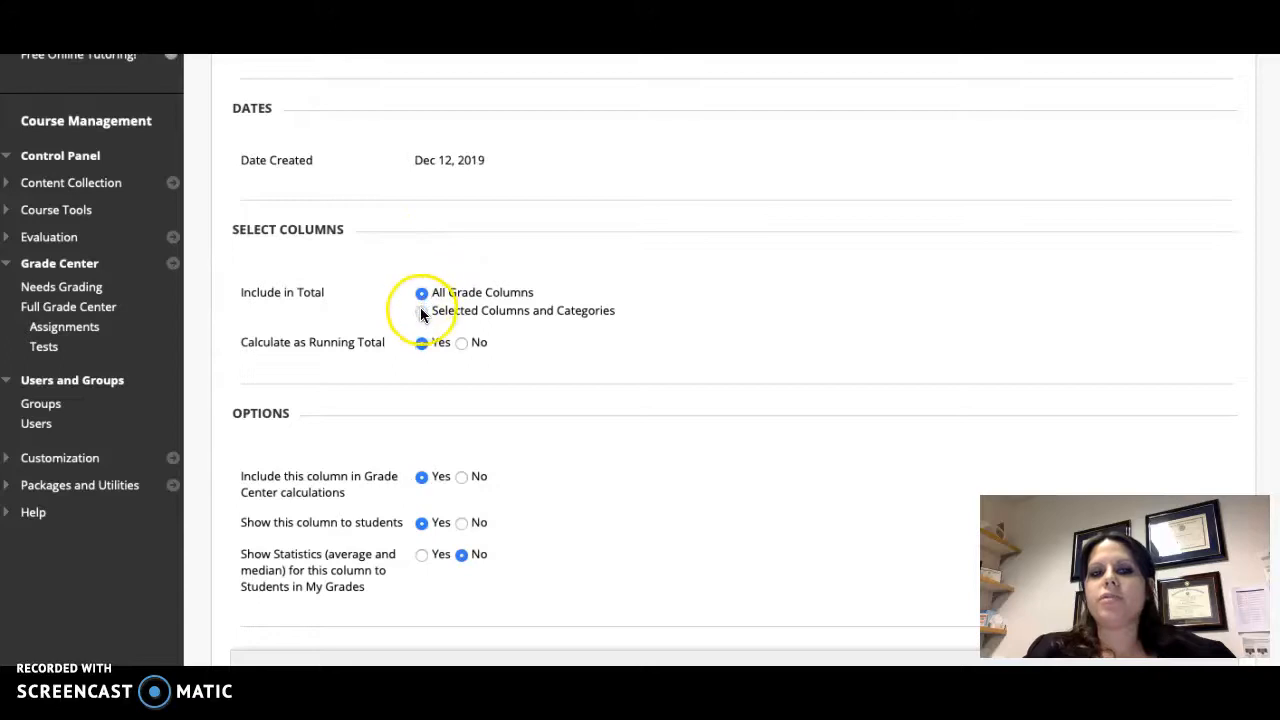
pyautogui.click(421, 311)
pyautogui.scroll(-2, 498, 300)
pyautogui.click(412, 293)
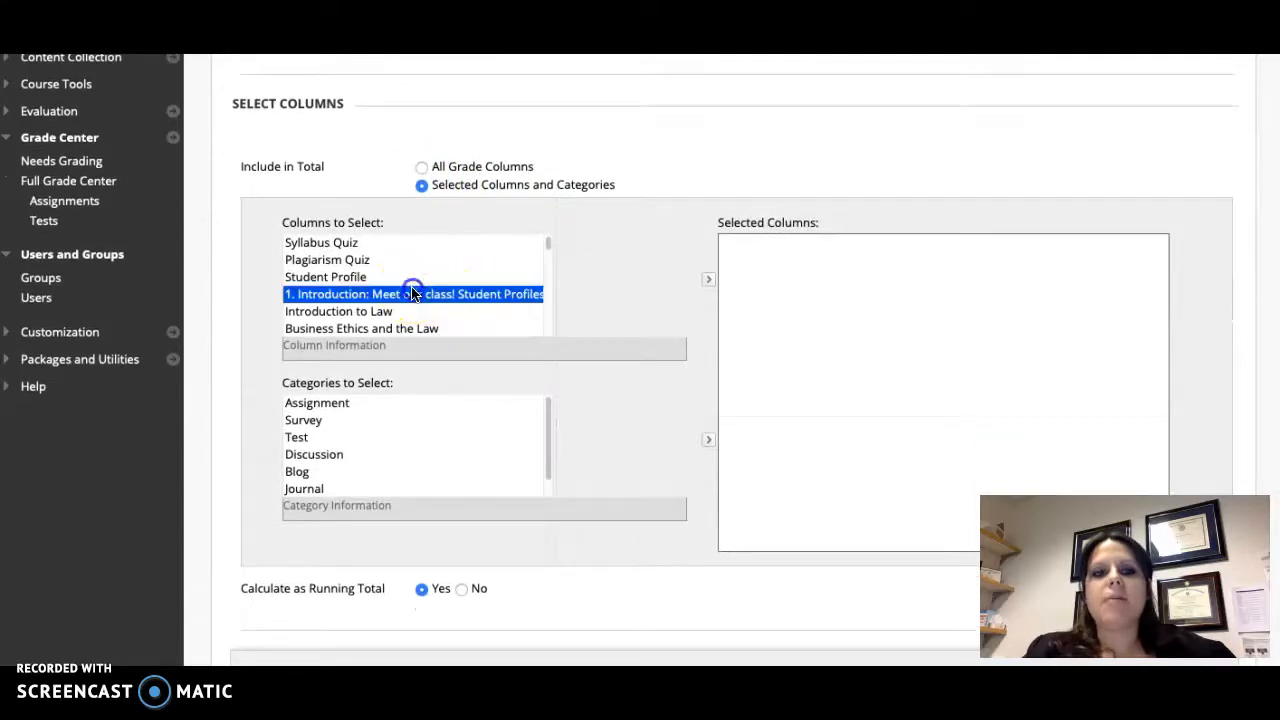
pyautogui.hotkey('ctrl', 'a')
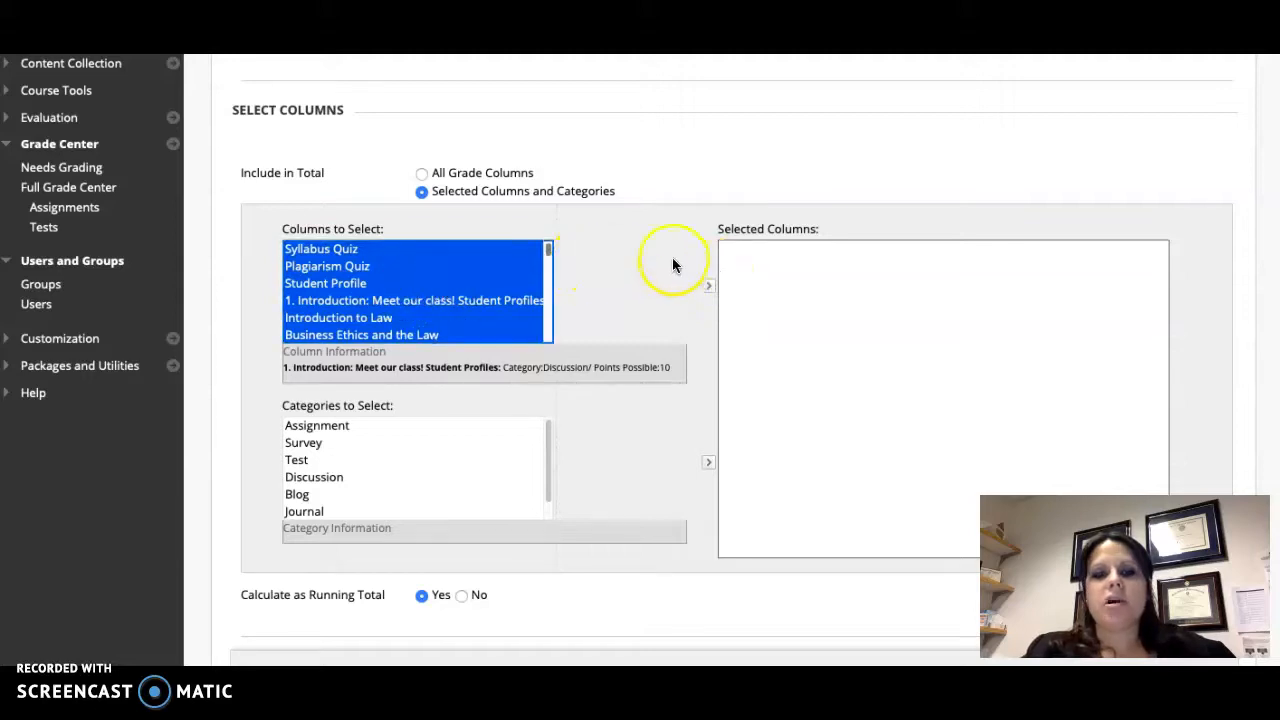
pyautogui.click(708, 285)
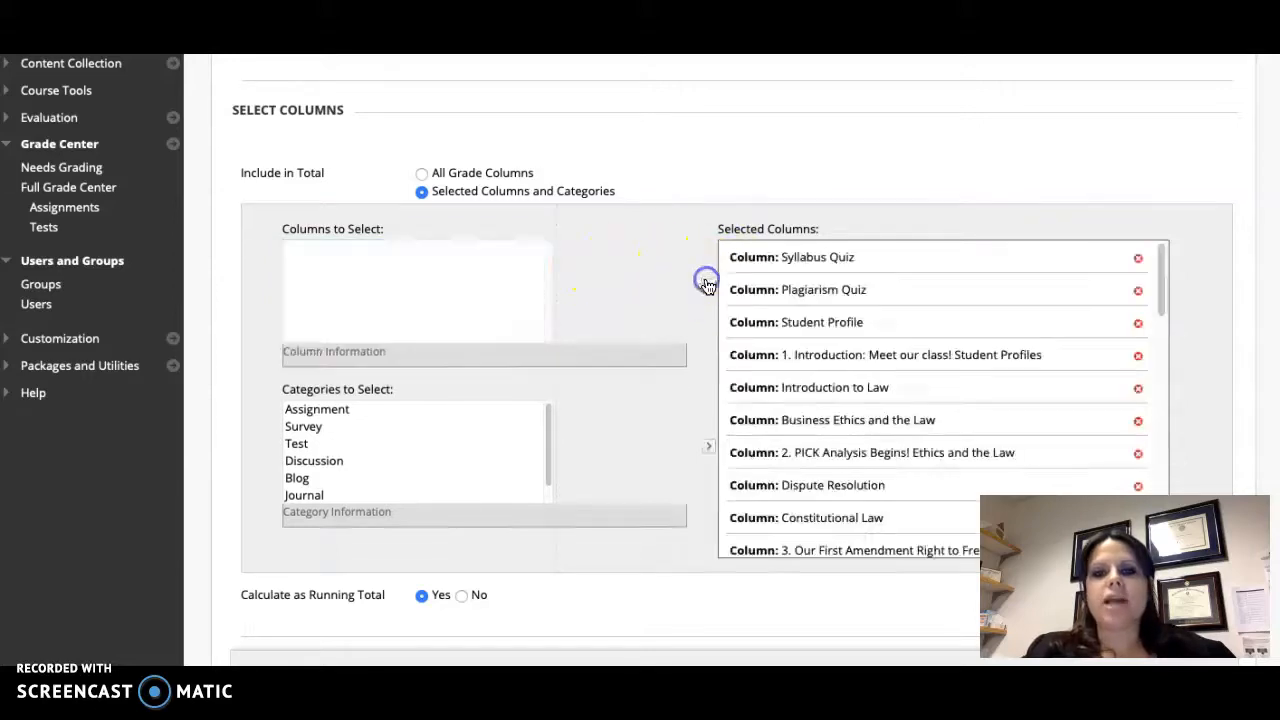
# Step: Remove Extra Credit: Learning Resouces, Extra Credit and Extra Credit - Spring Enrollment from the Total column's selected columns, and submit
pyautogui.scroll(-3, 833, 310)
pyautogui.scroll(-5, 833, 312)
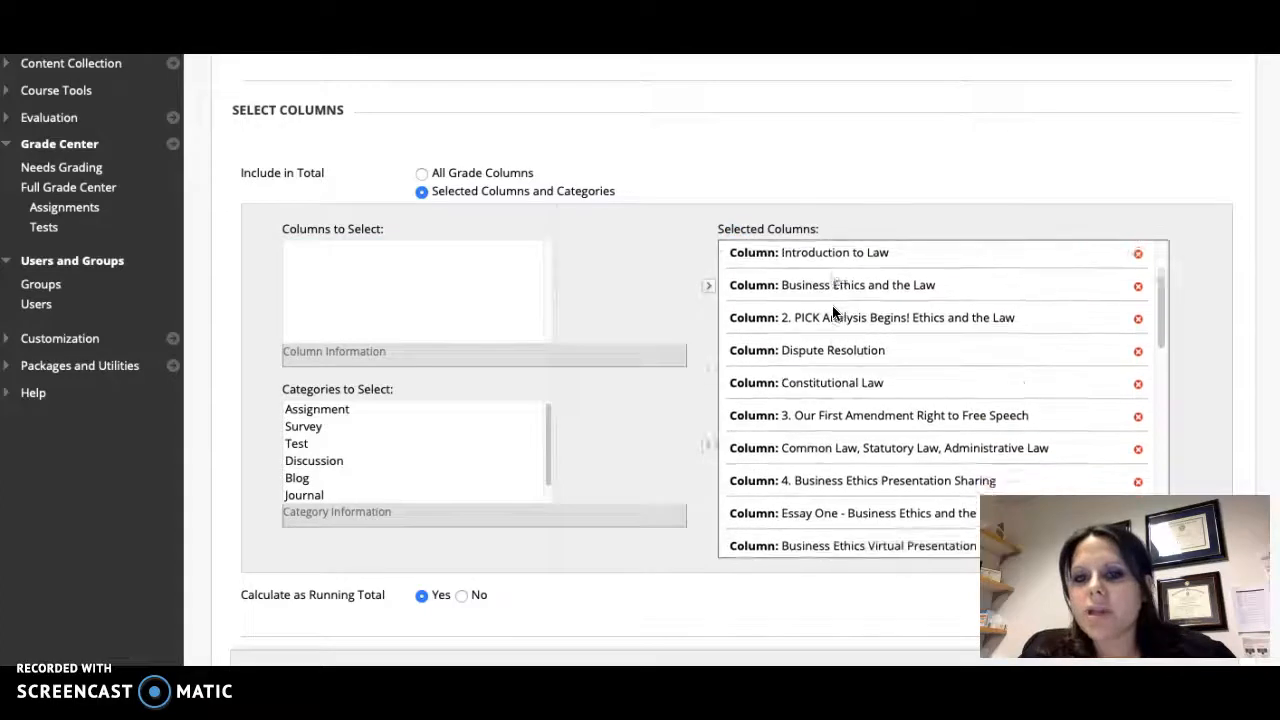
pyautogui.scroll(-5, 833, 312)
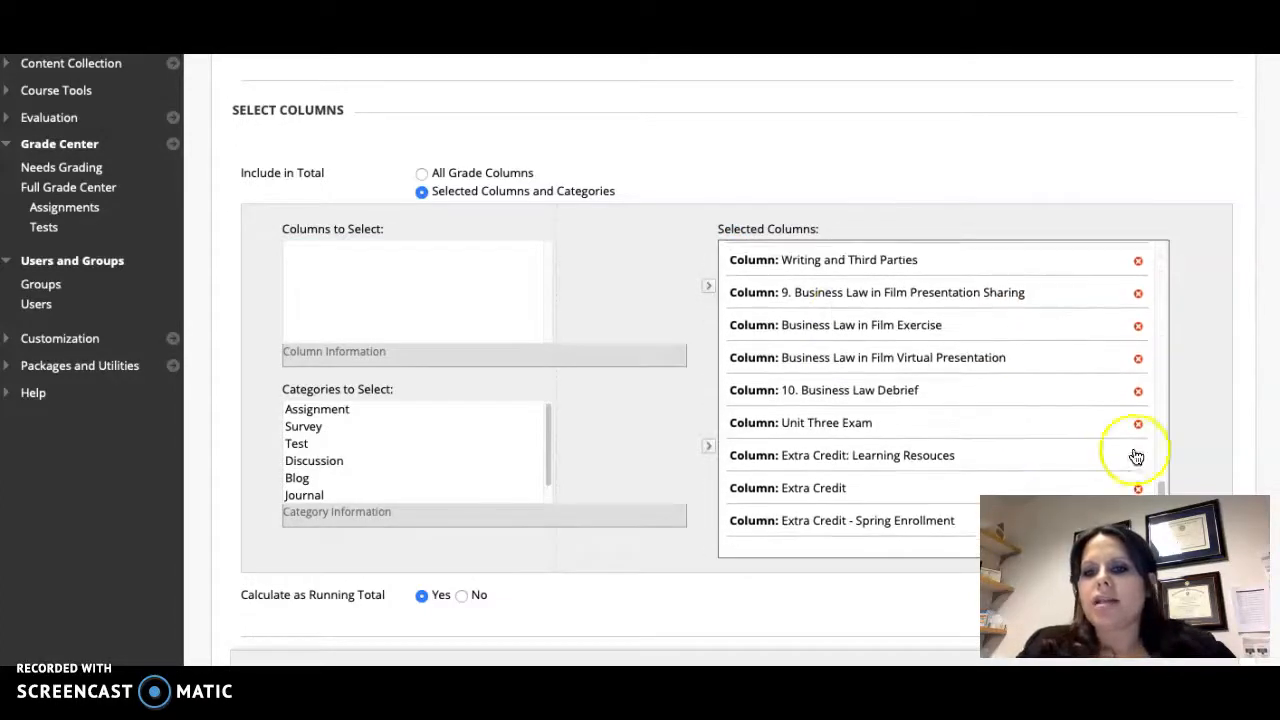
pyautogui.click(1139, 455)
pyautogui.click(1138, 488)
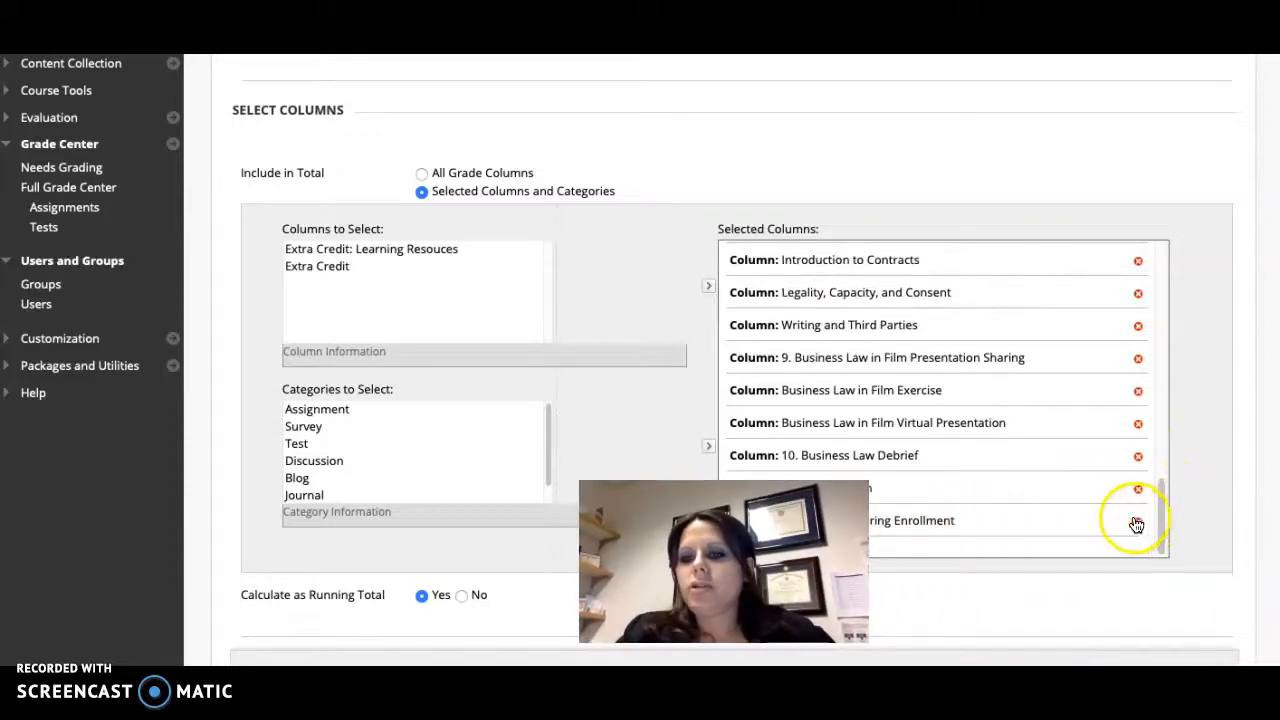
pyautogui.click(1137, 524)
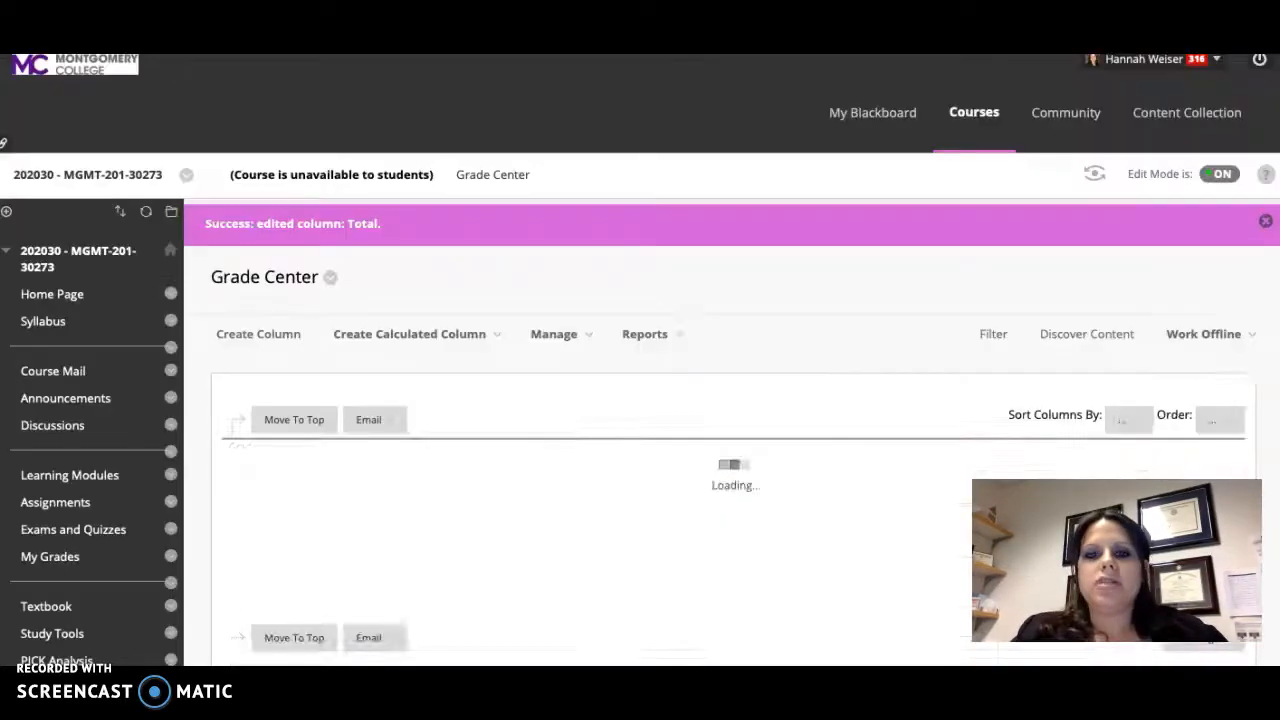
# Step: Review the Grade Center's columns through to the extra credit ones, and look over its management options
pyautogui.click(677, 271)
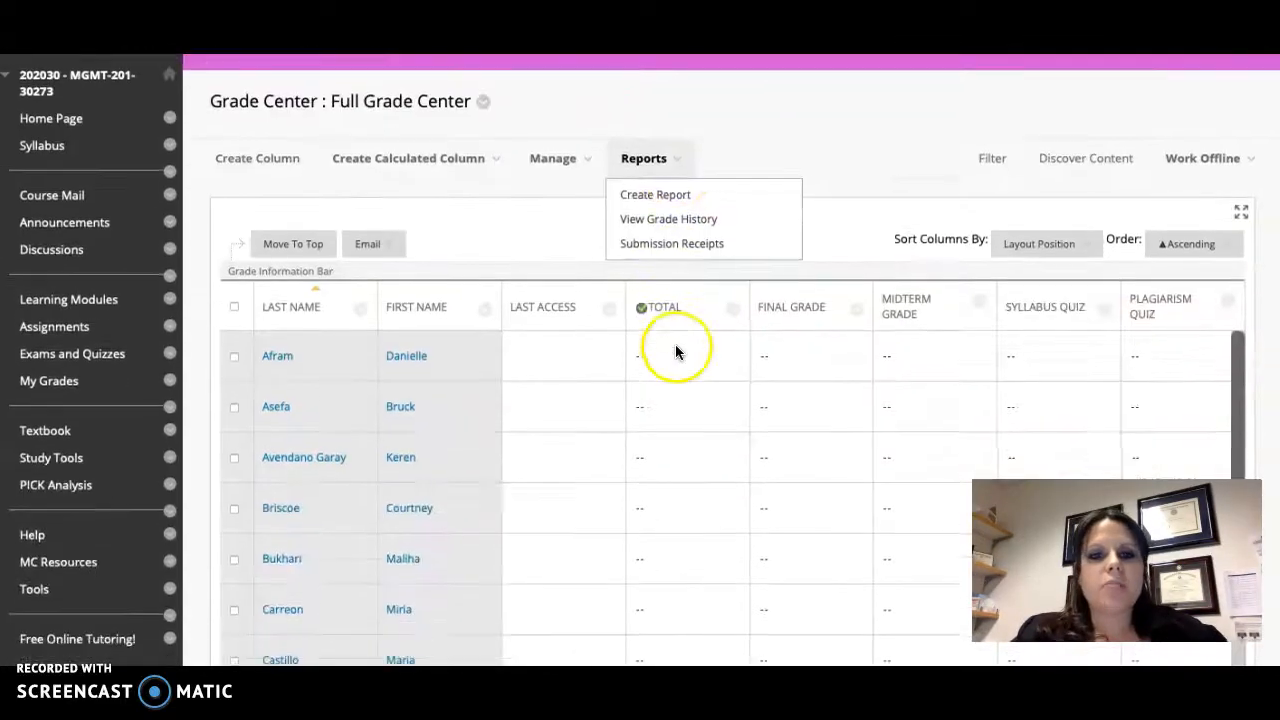
pyautogui.click(675, 350)
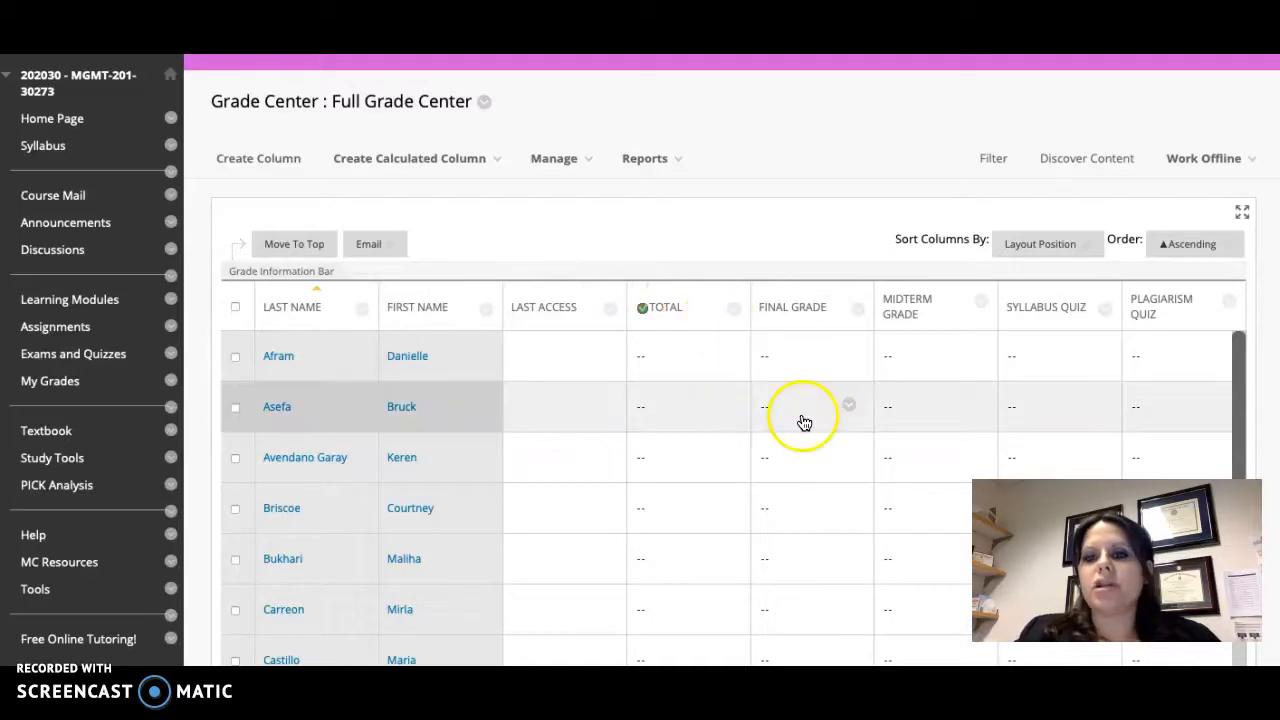
pyautogui.scroll(-2, 768, 495)
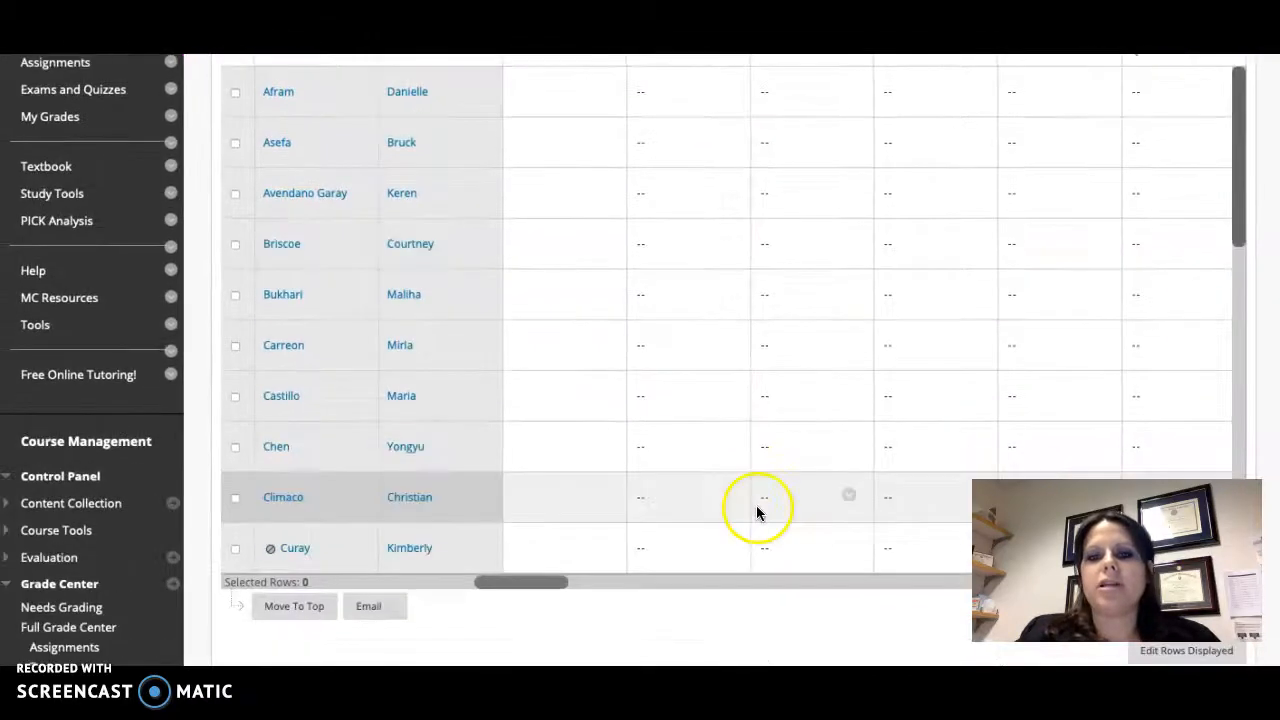
pyautogui.moveTo(552, 658); pyautogui.dragTo(1171, 663)
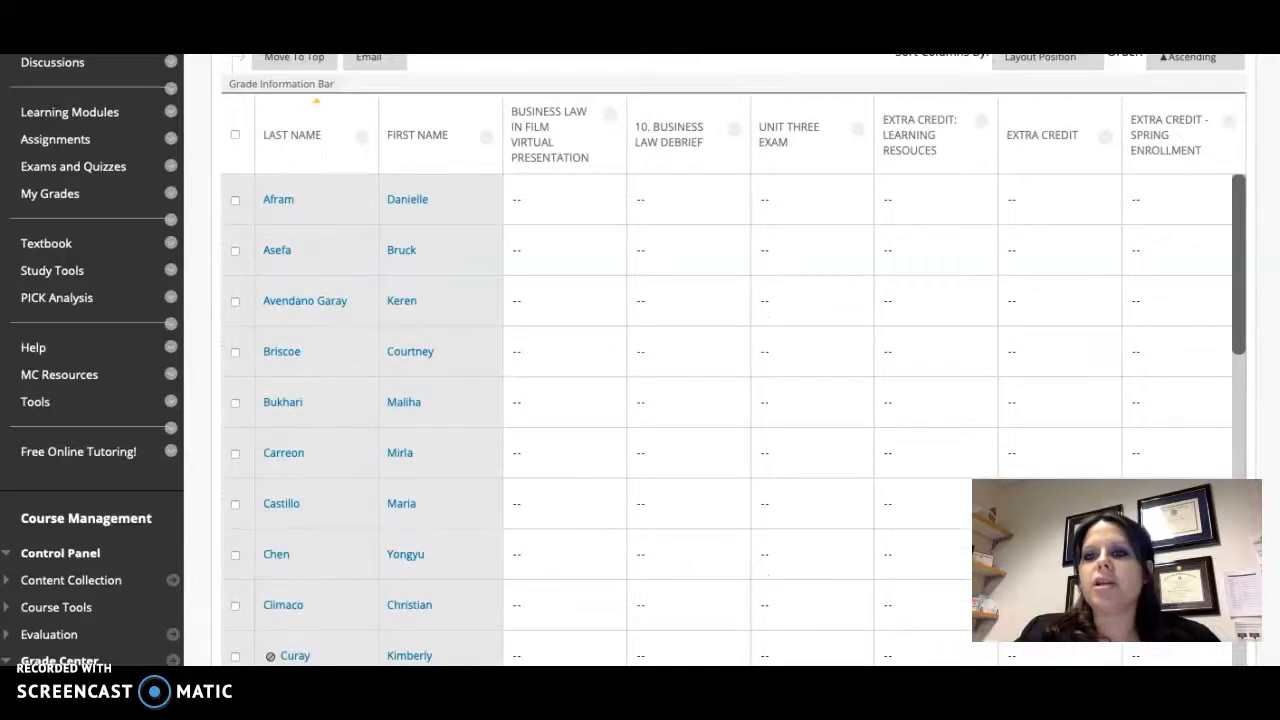
pyautogui.scroll(2, 1208, 362)
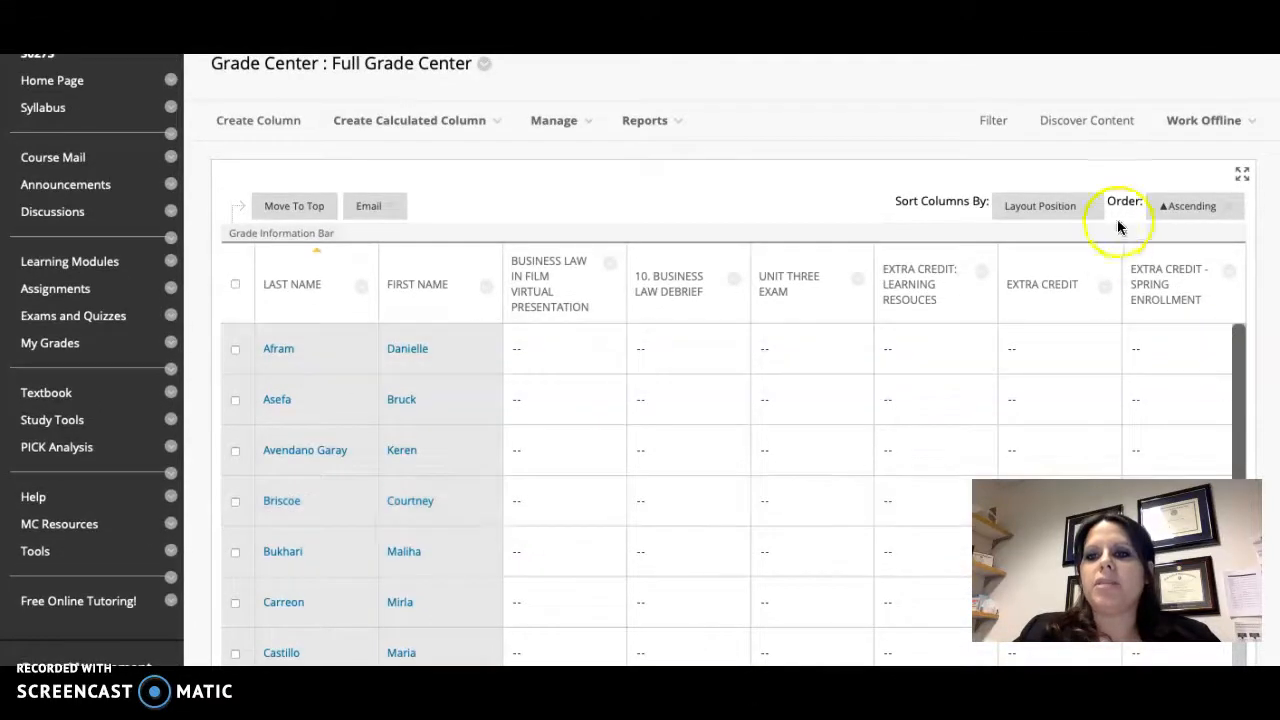
pyautogui.click(561, 124)
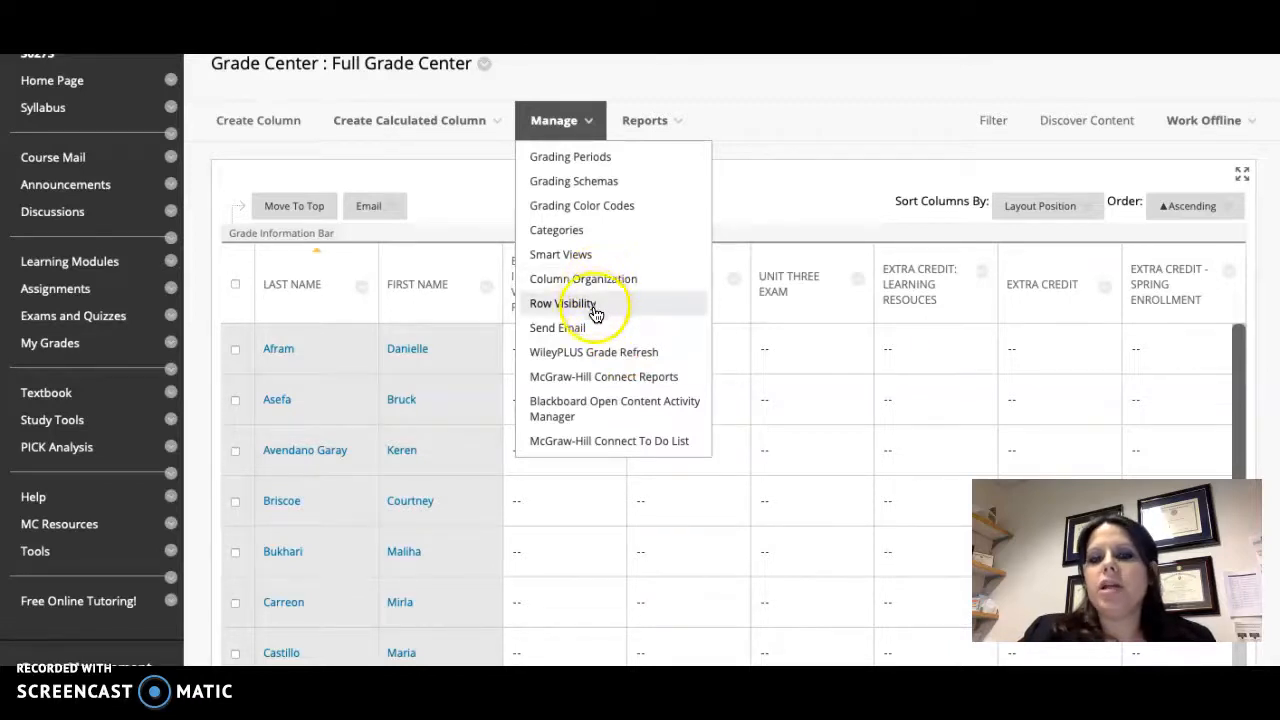
pyautogui.click(759, 186)
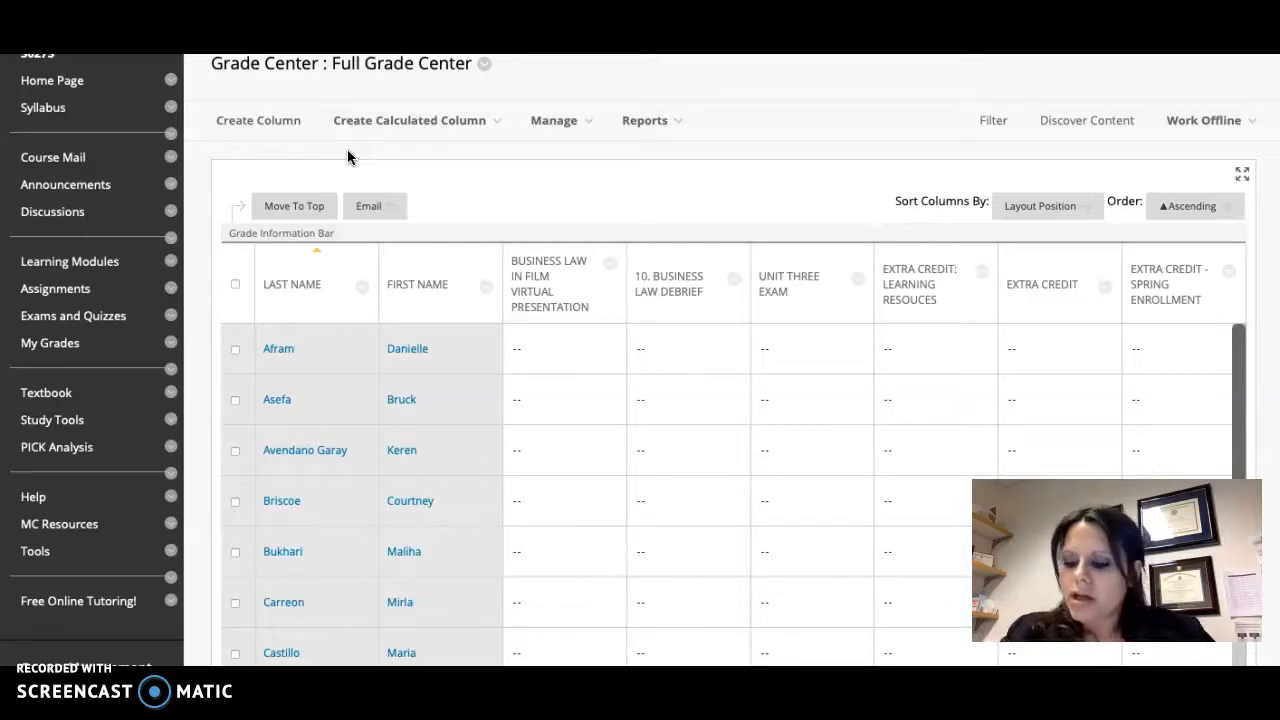
# Step: Open the Syllabus page for editing and delete the link to the 60066 Winter 2019 syllabus PDF from its first paragraph
pyautogui.scroll(2, 75, 235)
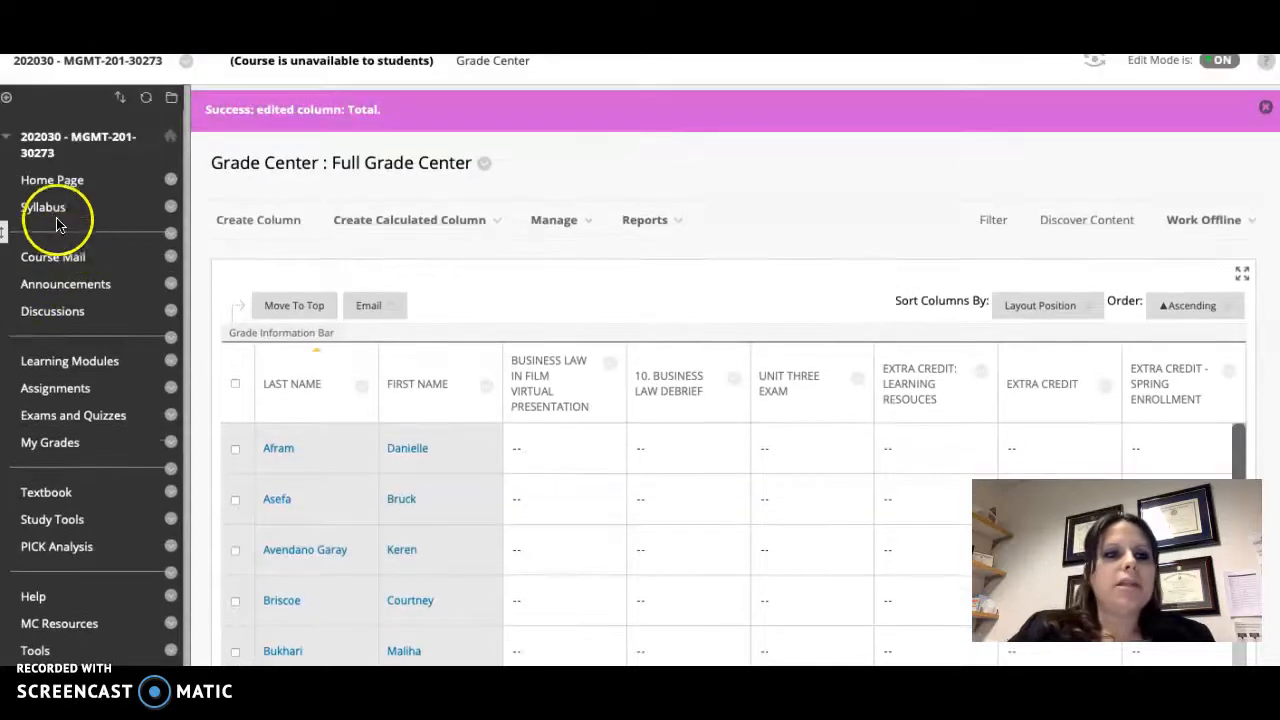
pyautogui.click(52, 214)
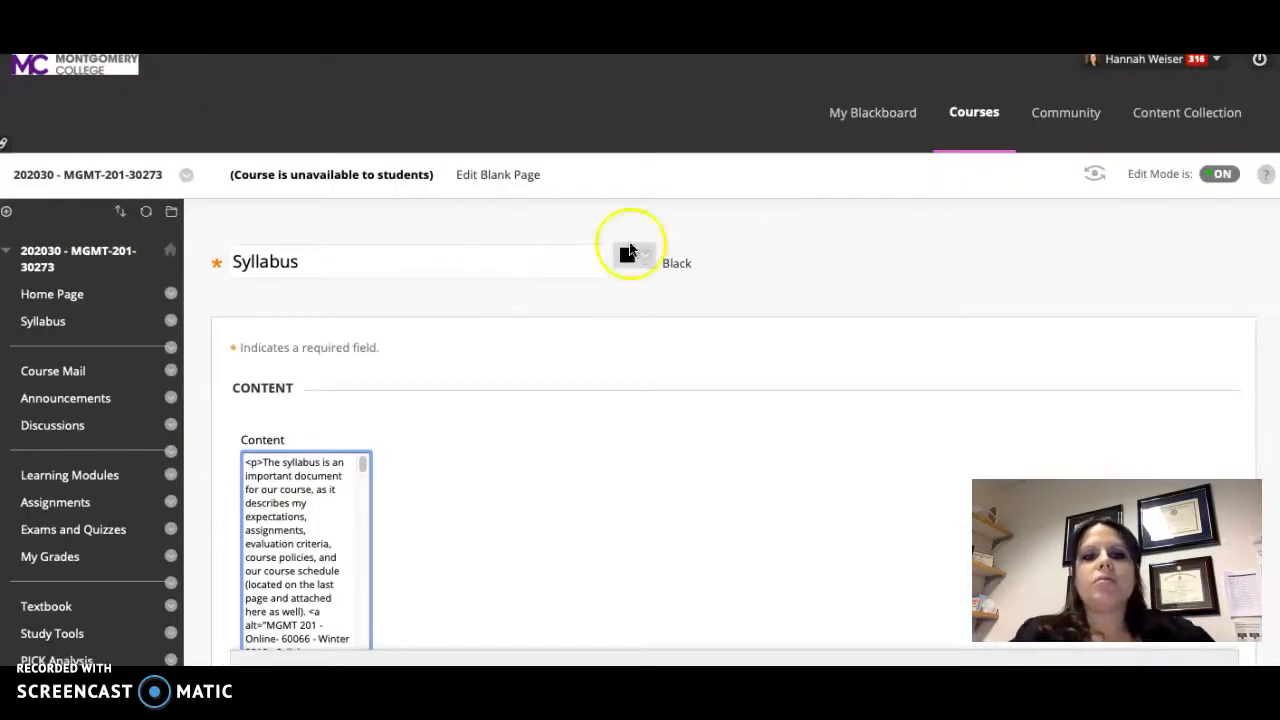
pyautogui.scroll(-2, 766, 263)
pyautogui.moveTo(368, 367); pyautogui.dragTo(720, 355)
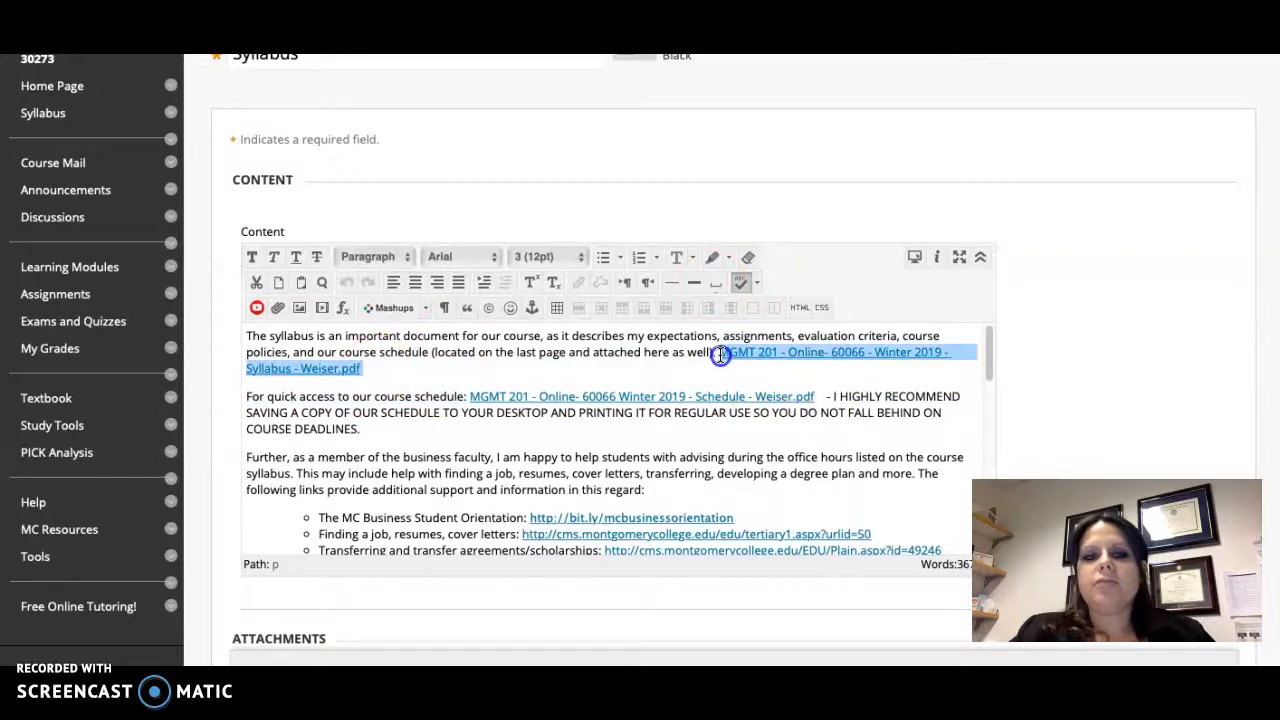
pyautogui.press('BackSpace')
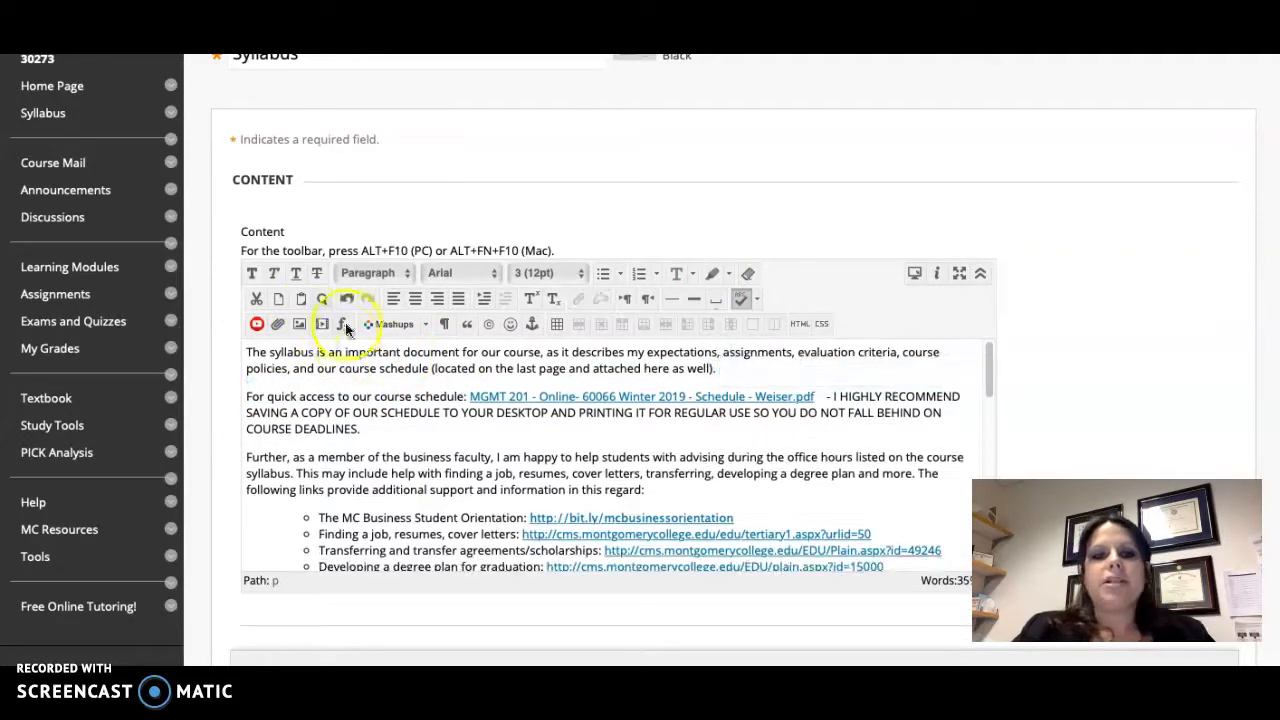
# Step: Start attaching a file from the computer to the Syllabus content and browse to the Spring 2020 folder
pyautogui.click(277, 326)
pyautogui.click(284, 285)
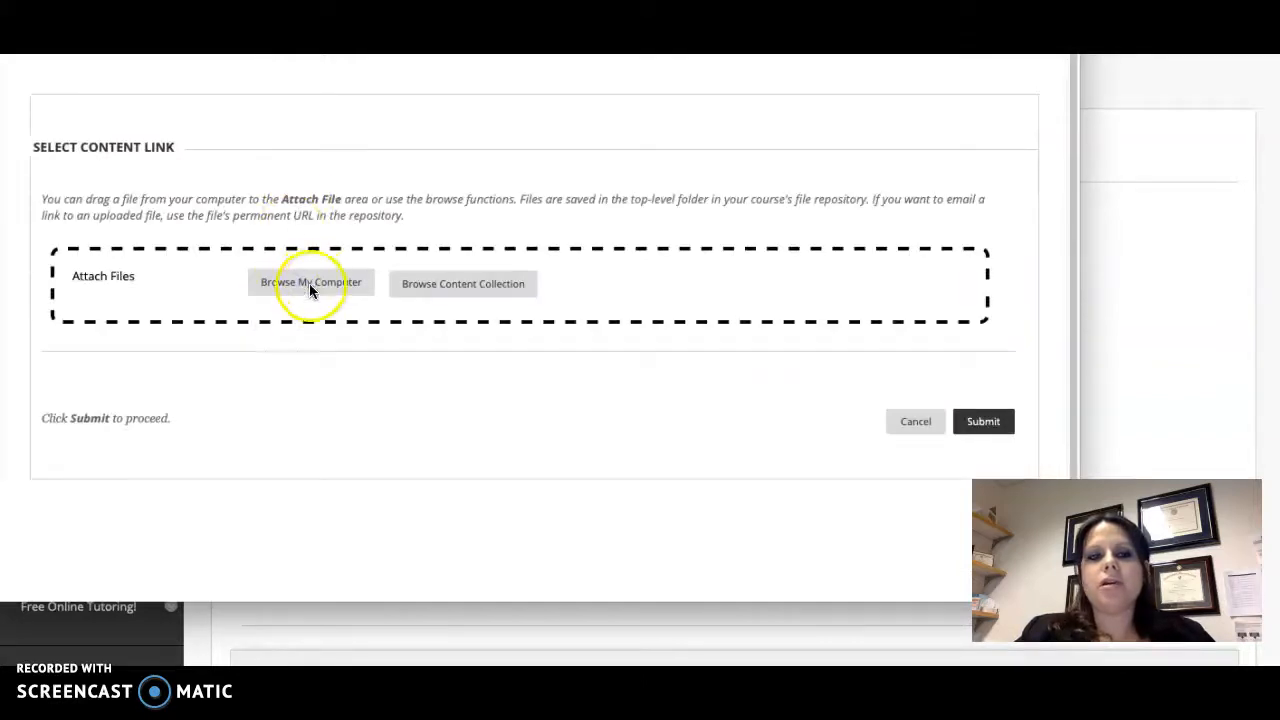
pyautogui.click(525, 34)
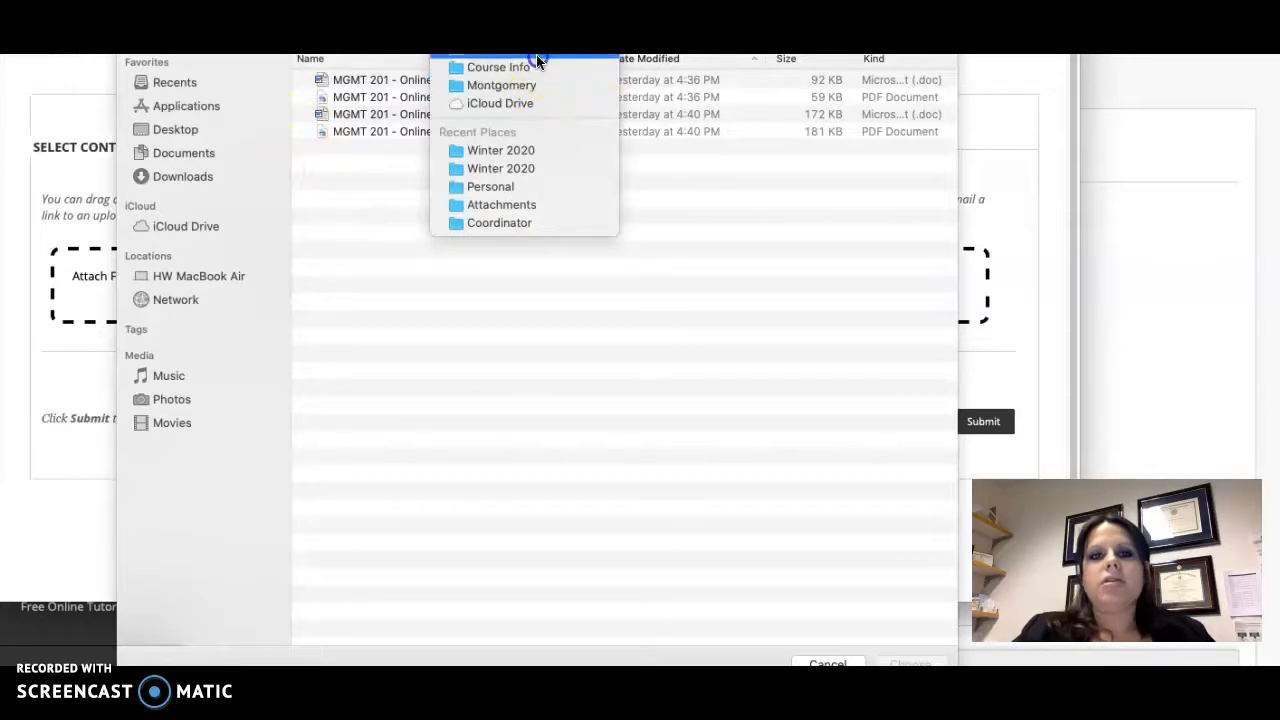
pyautogui.click(495, 130)
pyautogui.scroll(-3, 440, 320)
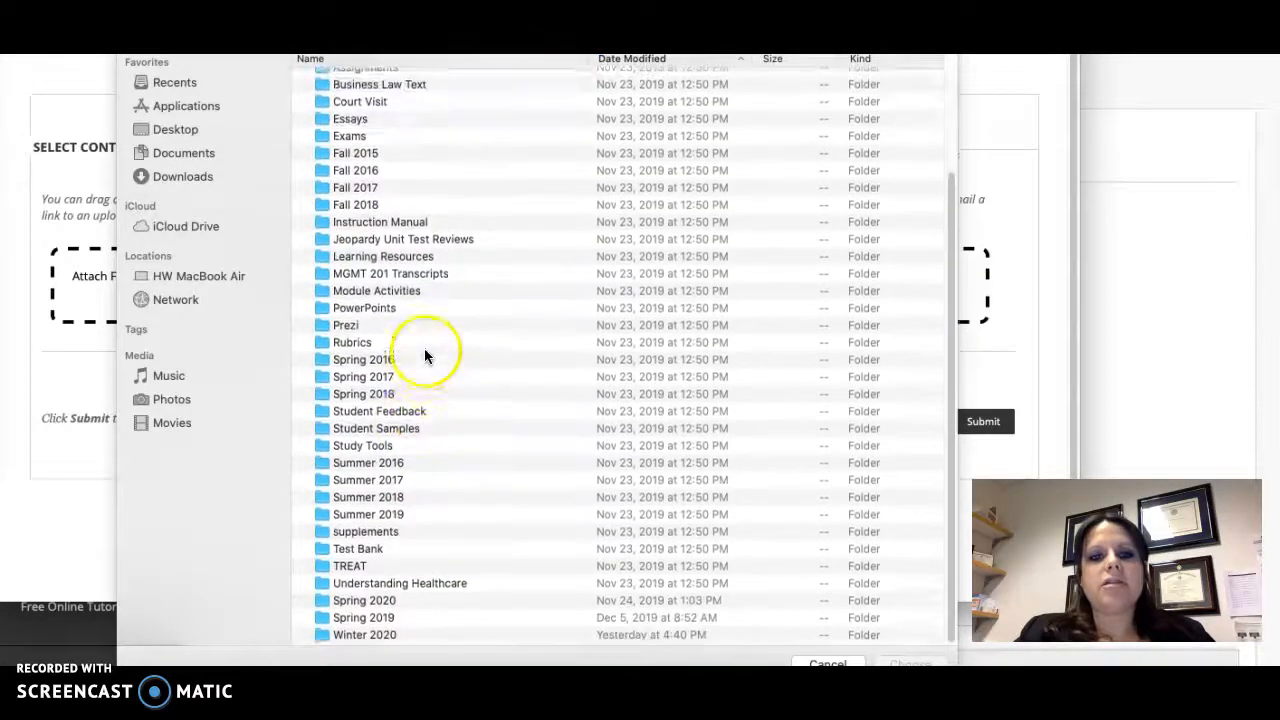
pyautogui.doubleClick(363, 603)
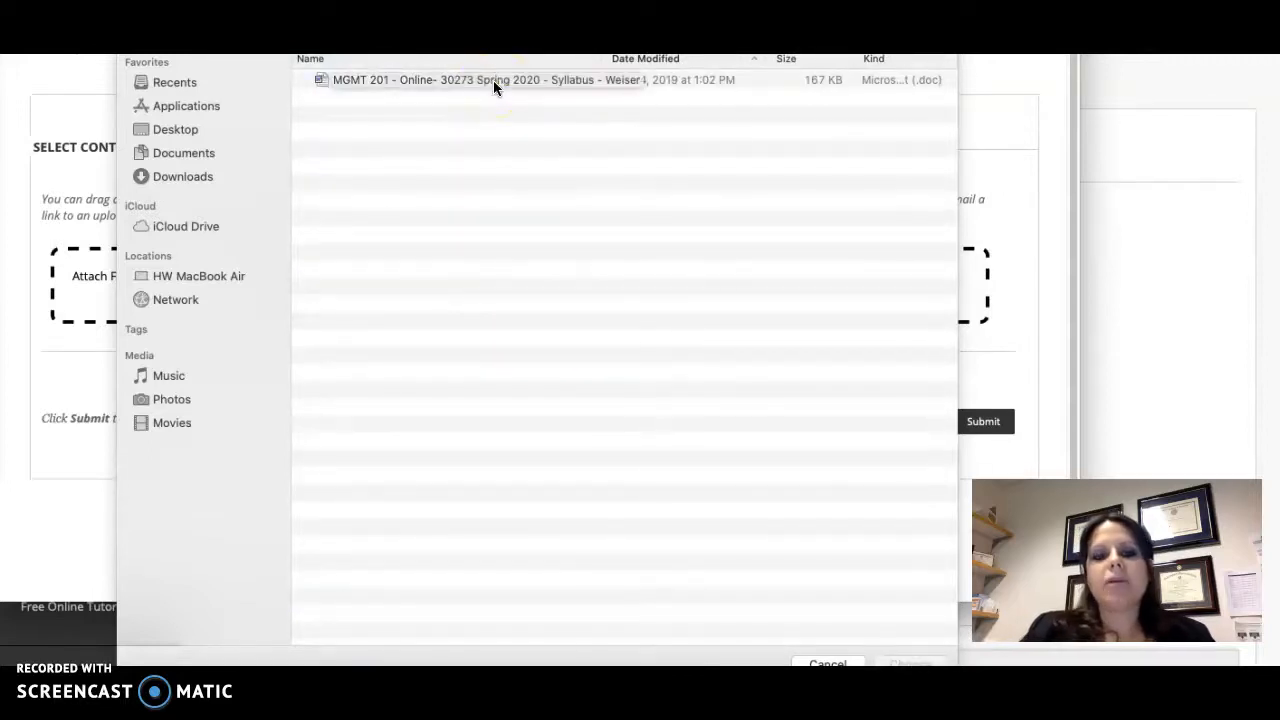
# Step: Find and open the MGMT 201 Online 30273 Spring 2020 syllabus document in Microsoft Word
pyautogui.press('super+space')
pyautogui.write('30')
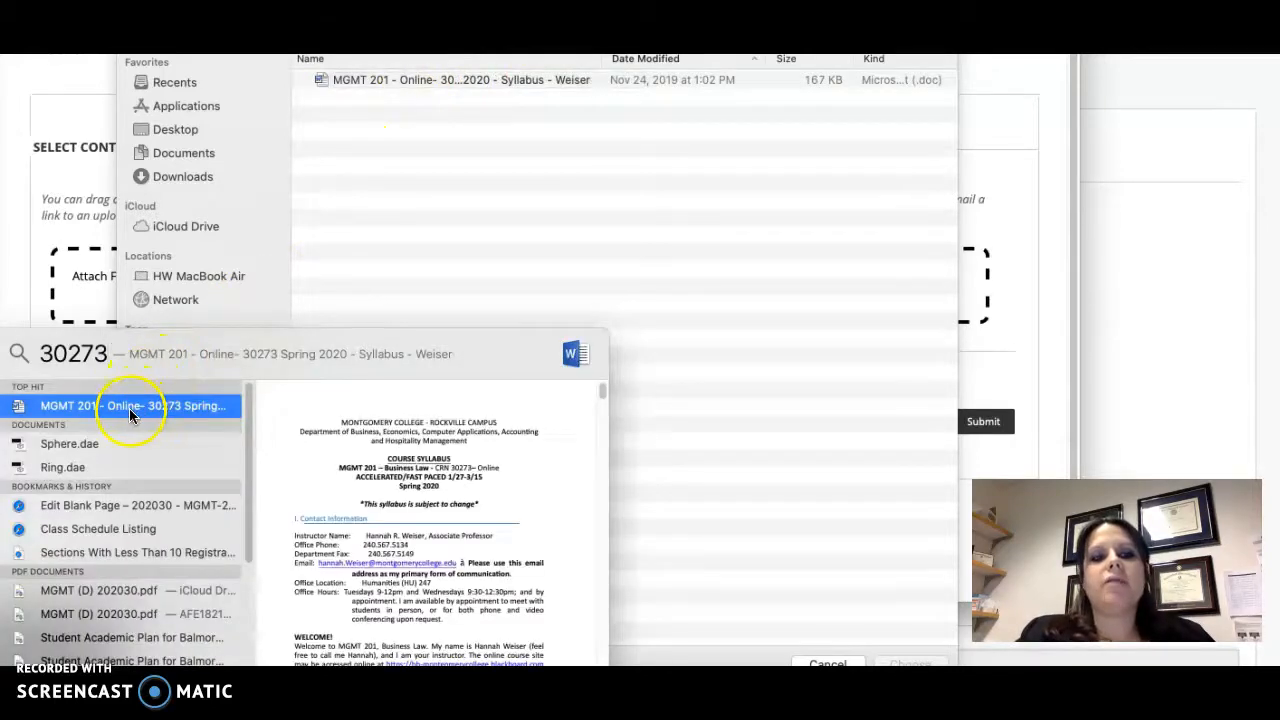
pyautogui.doubleClick(129, 408)
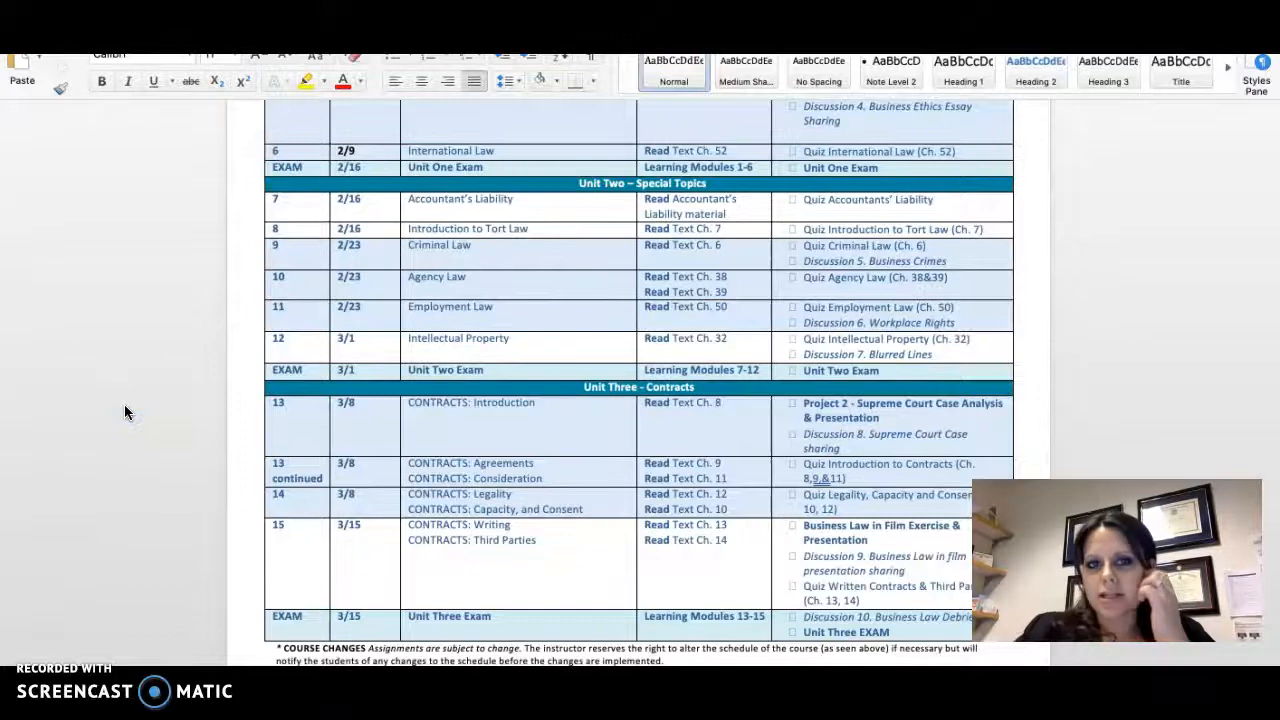
# Step: Save the syllabus as a PDF in the Spring 2020 folder, keeping its file name
pyautogui.click(102, 2)
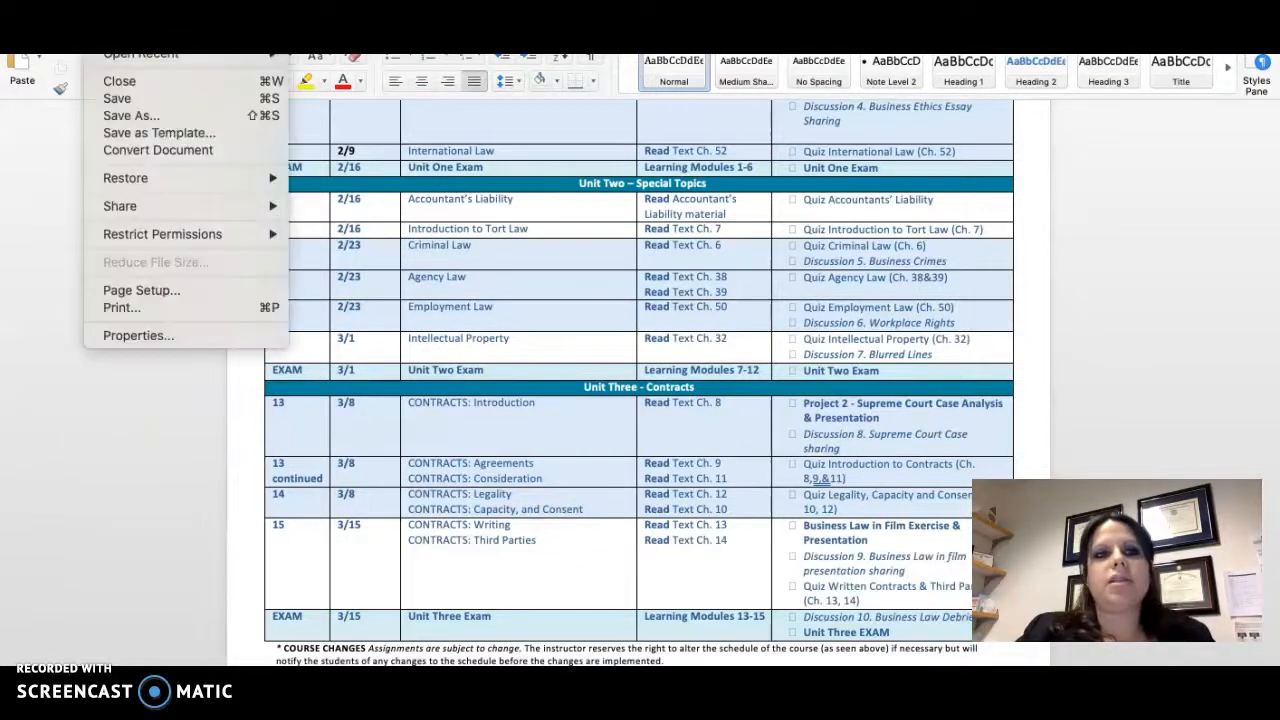
pyautogui.click(146, 117)
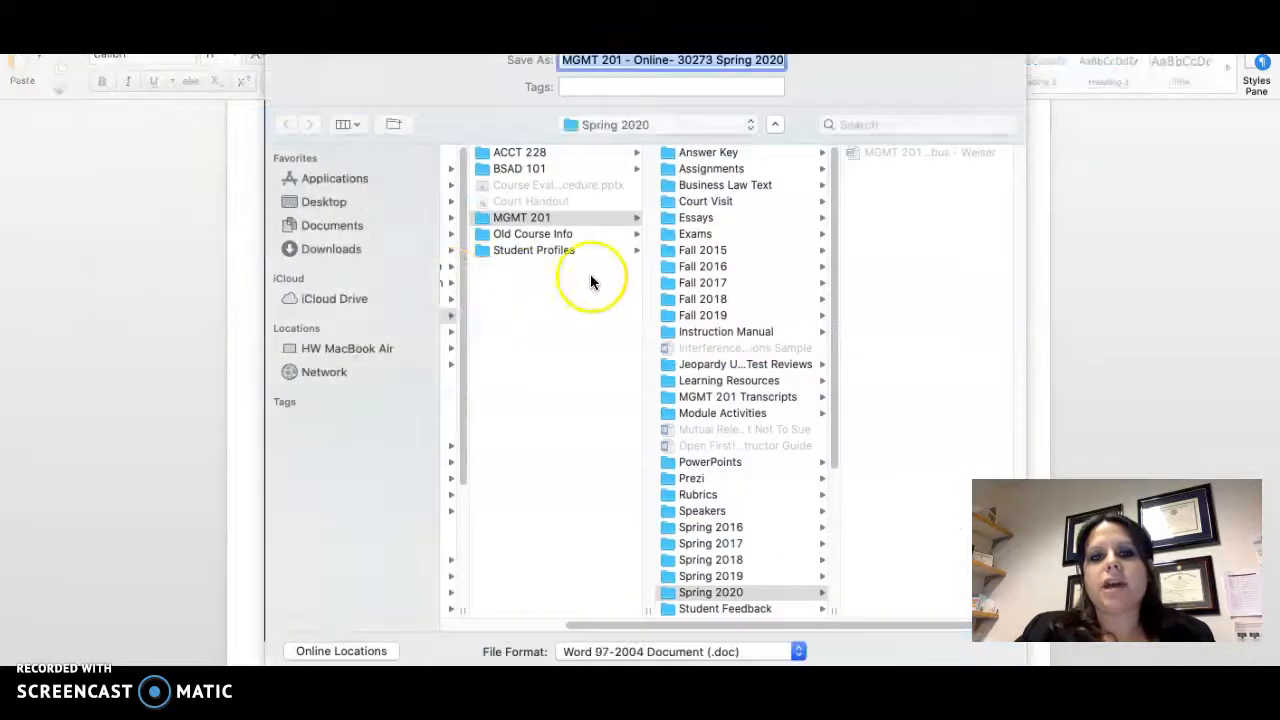
pyautogui.click(678, 653)
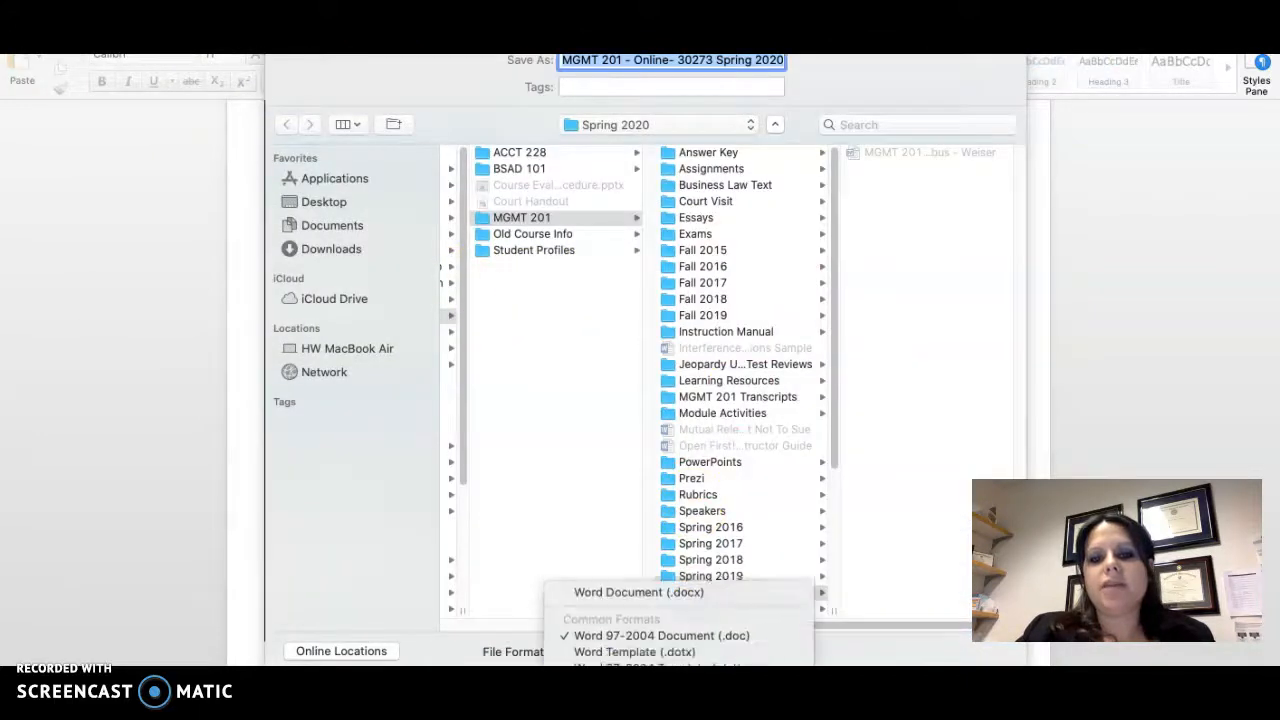
pyautogui.click(654, 579)
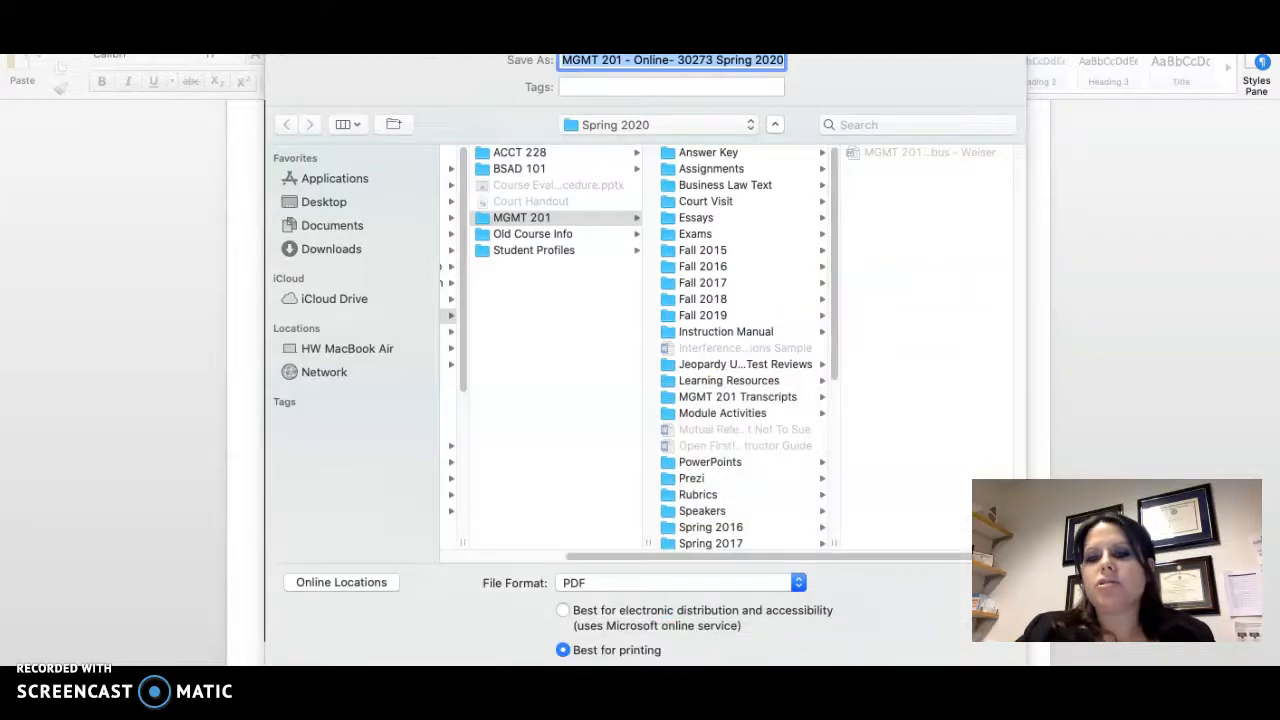
pyautogui.press('Return')
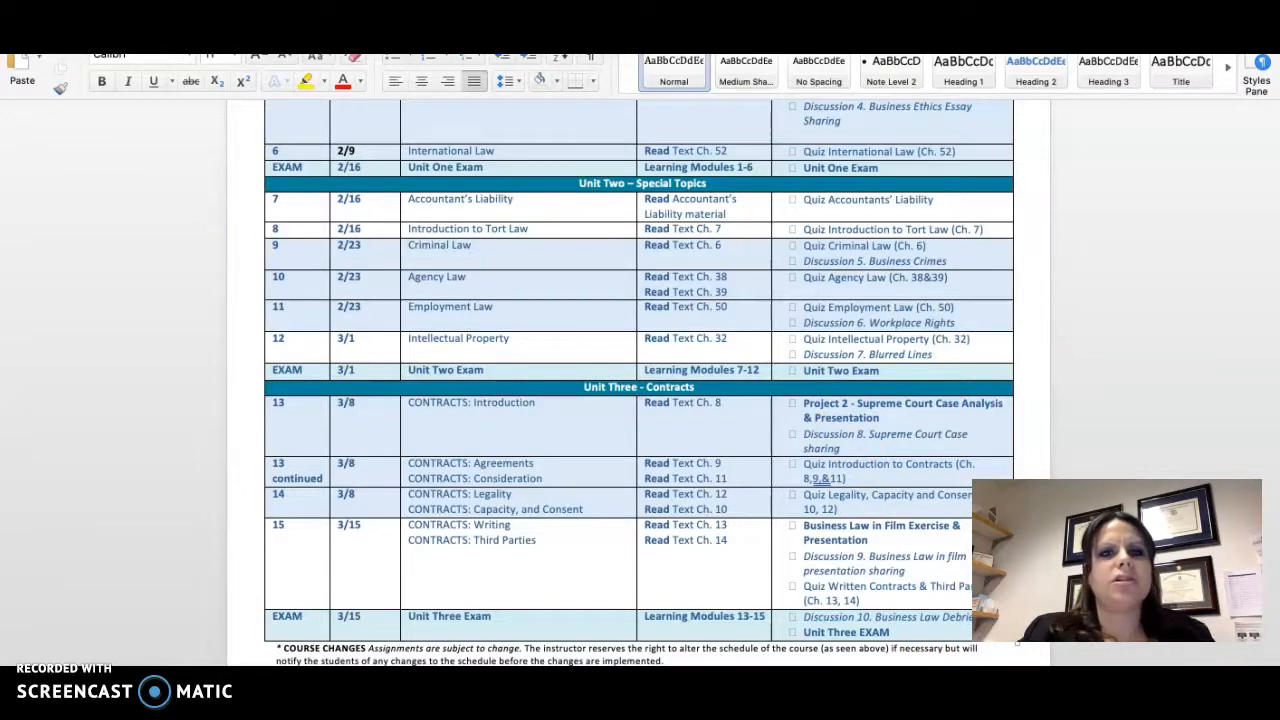
# Step: Save a .doc copy in the Spring 2020 folder with "Schedule" replacing "Syllabus" in the file name
pyautogui.click(152, 157)
pyautogui.click(103, 40)
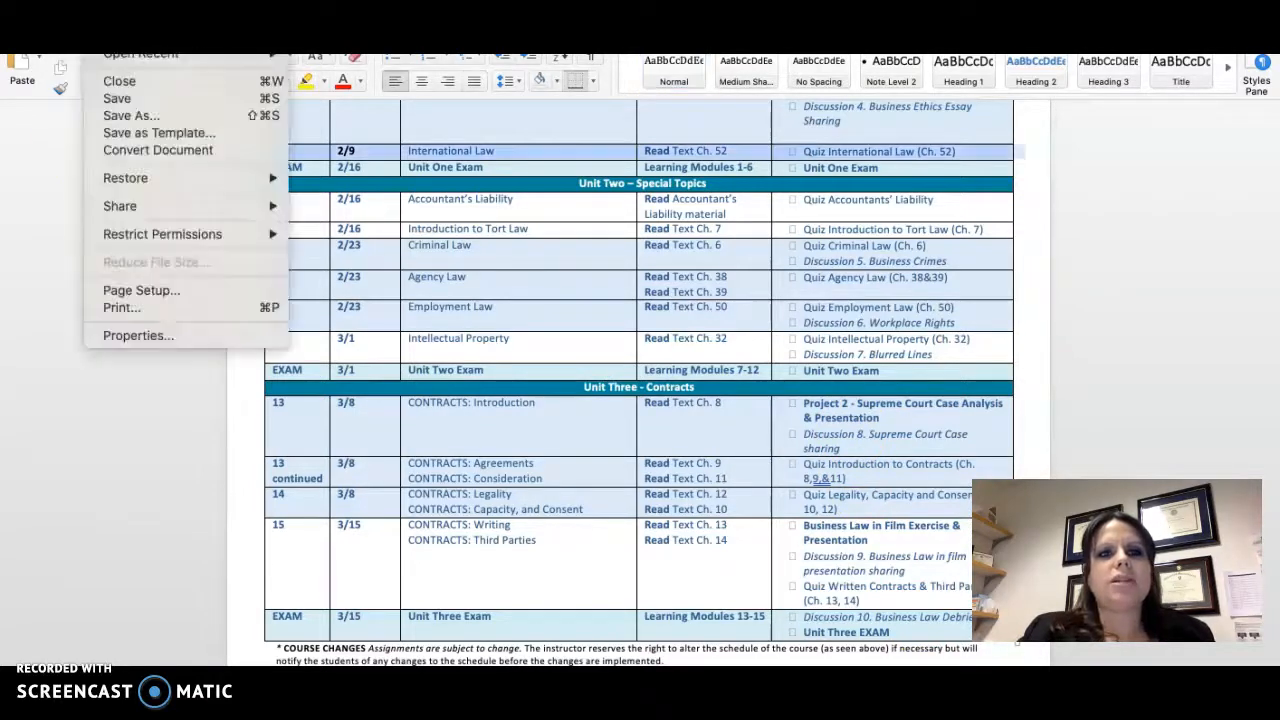
pyautogui.click(130, 116)
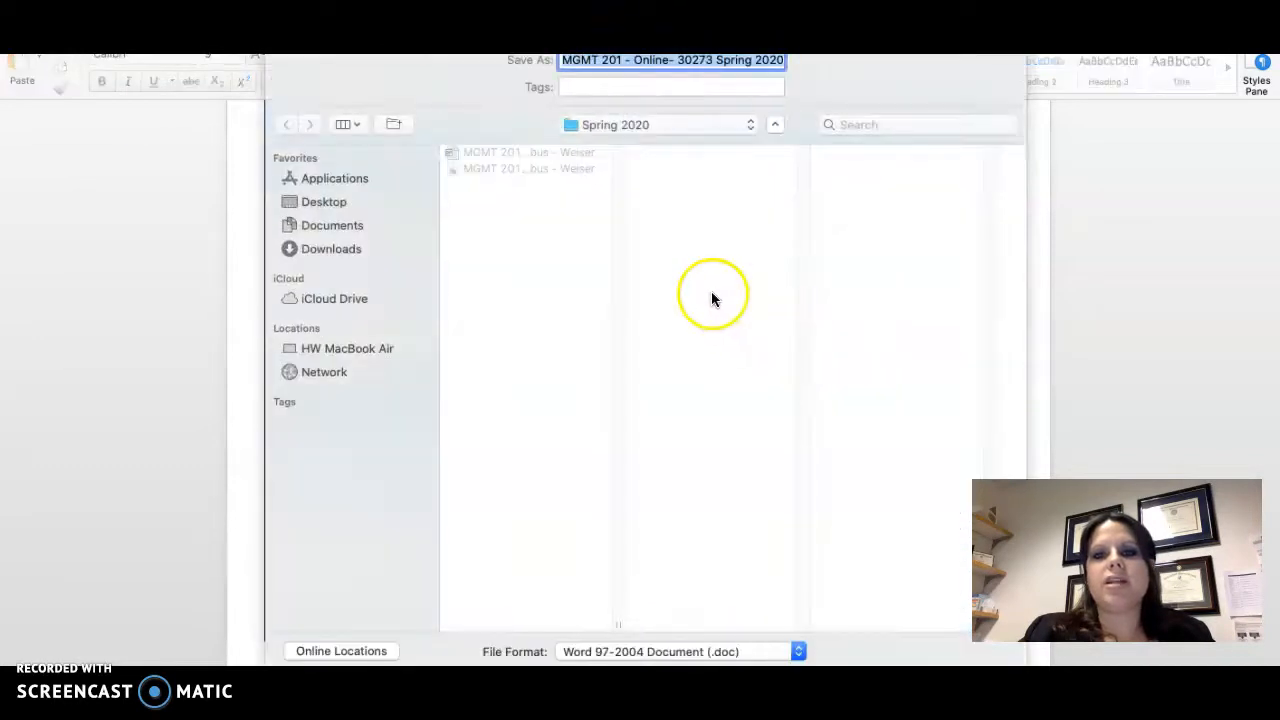
pyautogui.click(705, 62)
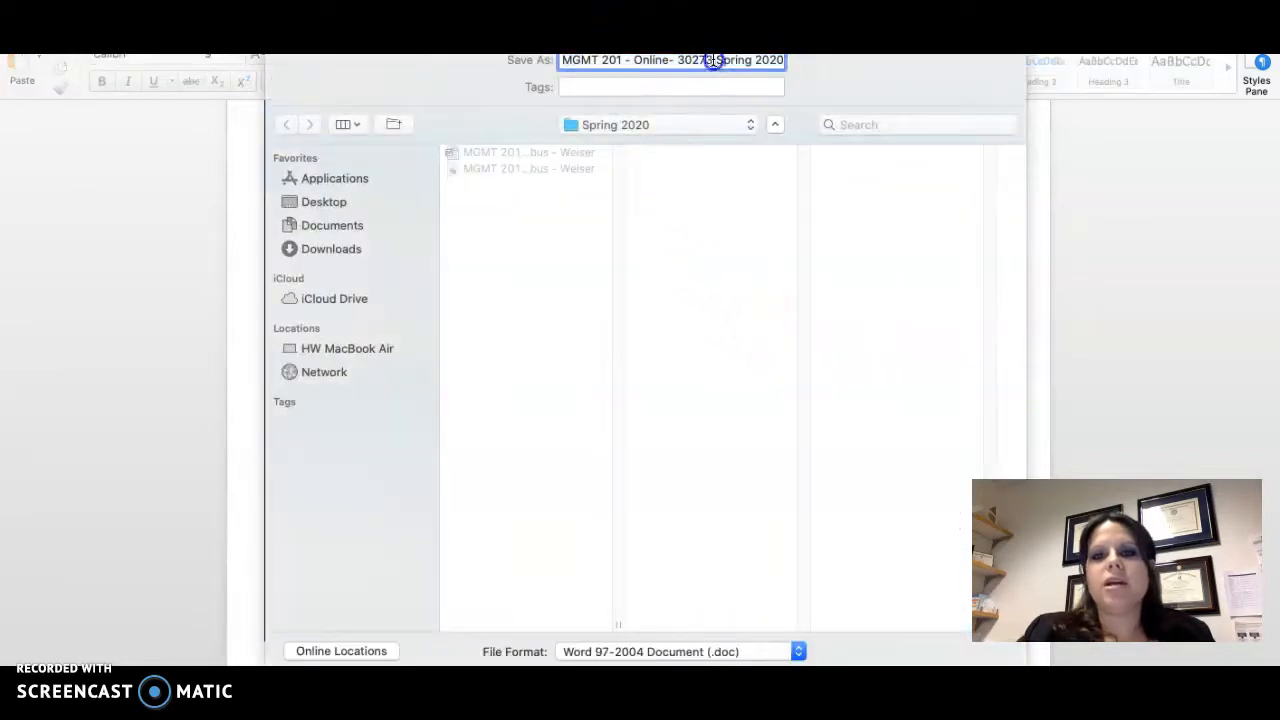
pyautogui.moveTo(713, 62); pyautogui.dragTo(795, 66)
pyautogui.doubleClick(762, 60)
pyautogui.write('Schedule')
pyautogui.click(871, 471)
pyautogui.press('Return')
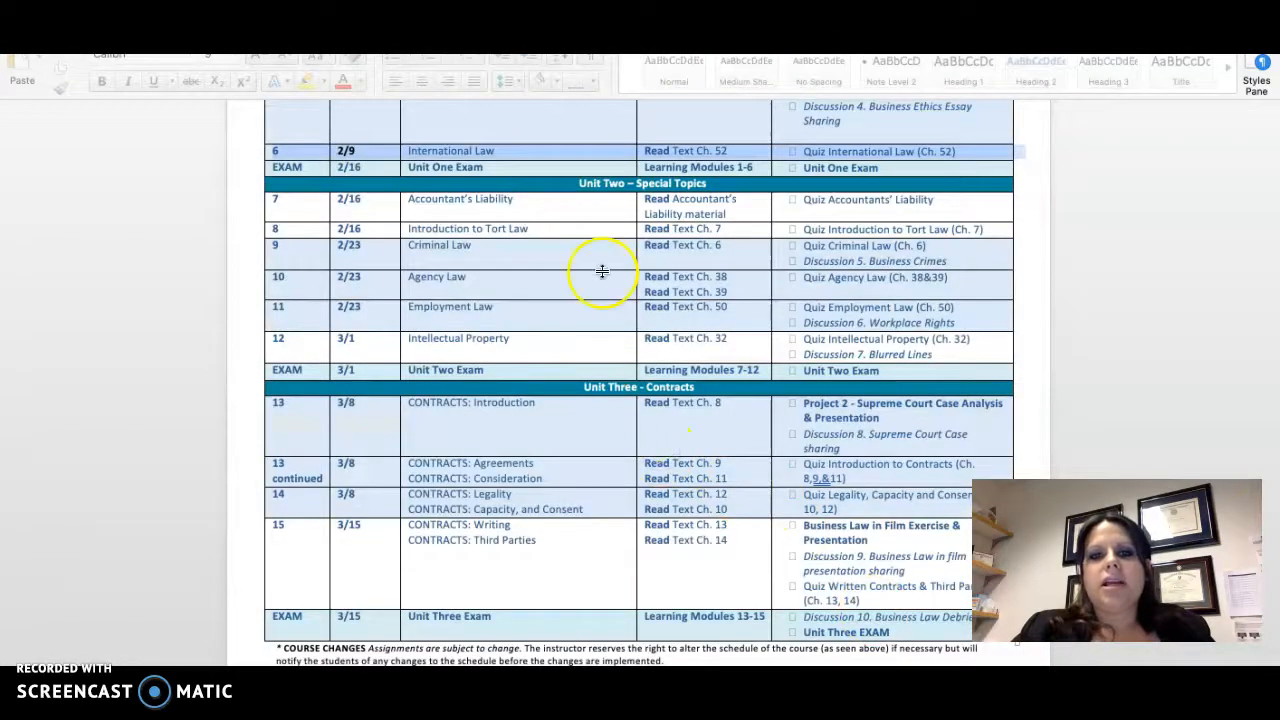
# Step: Delete all content before the course schedule table, keeping only the heading COURSE SCHEDULE above it
pyautogui.scroll(10, 602, 271)
pyautogui.scroll(-7, 529, 366)
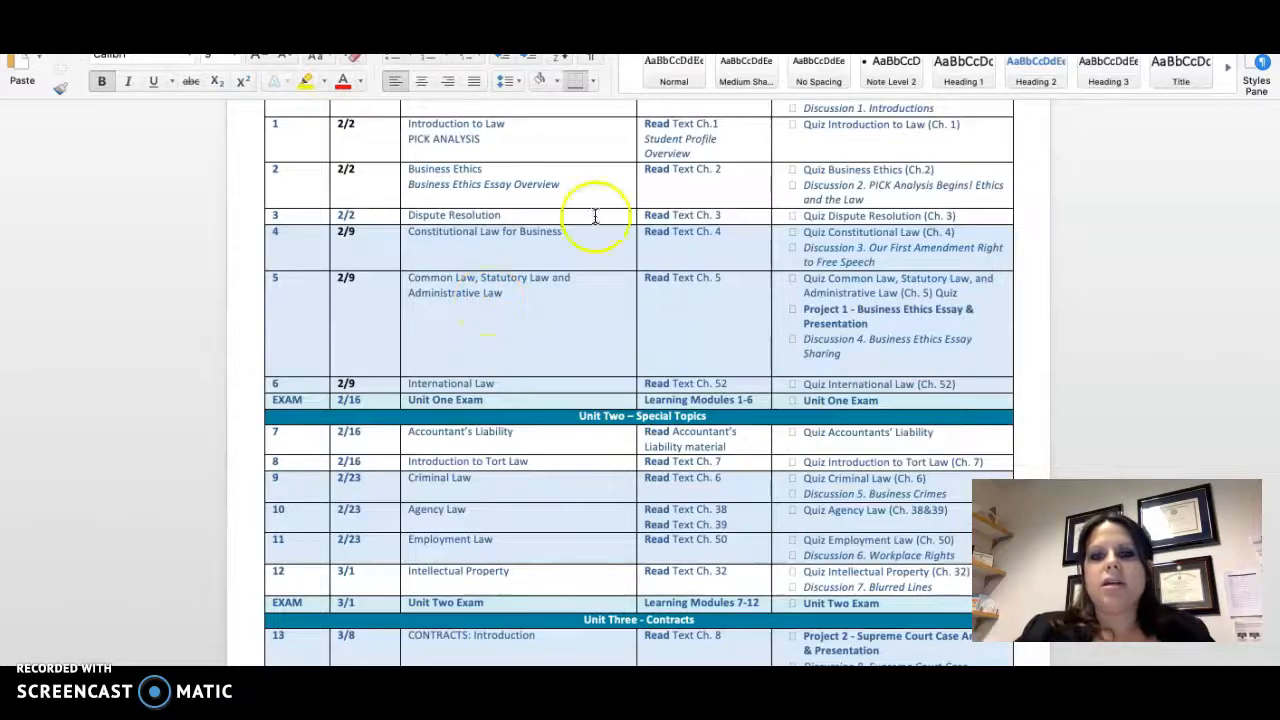
pyautogui.scroll(15, 375, 290)
pyautogui.scroll(-11, 375, 290)
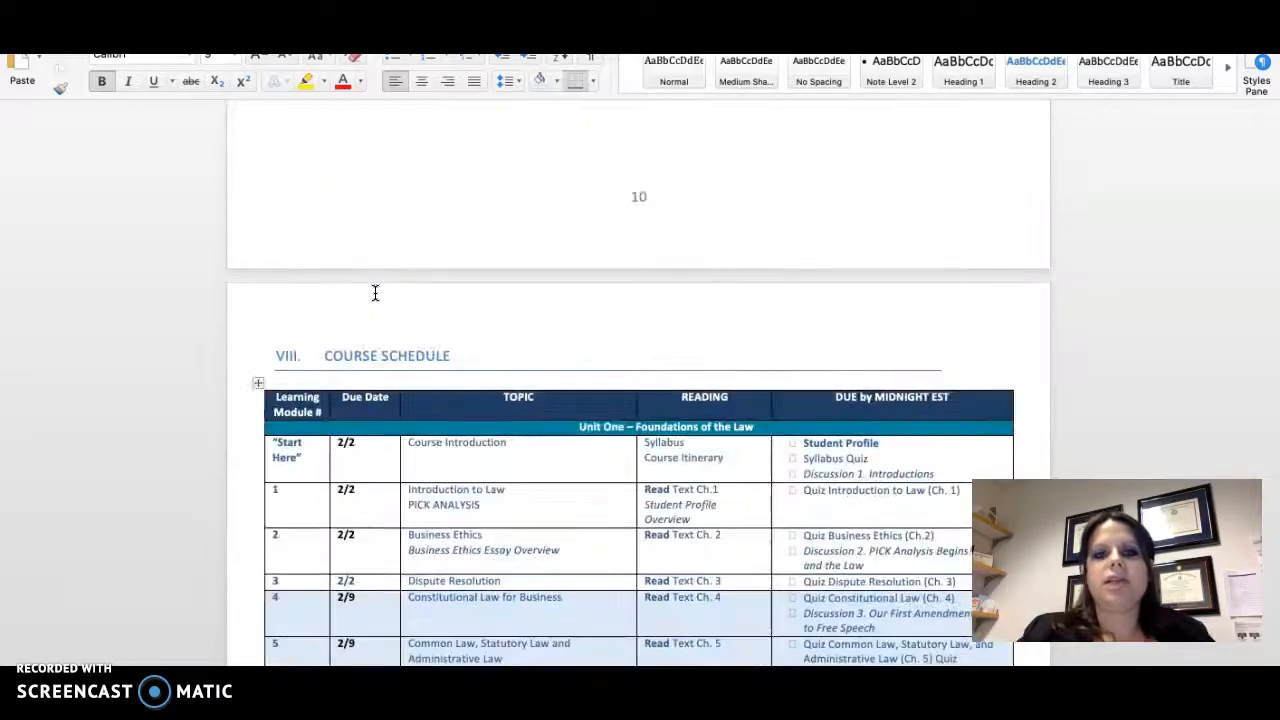
pyautogui.moveTo(319, 353); pyautogui.dragTo(320, 60)
pyautogui.scroll(20, 637, 458)
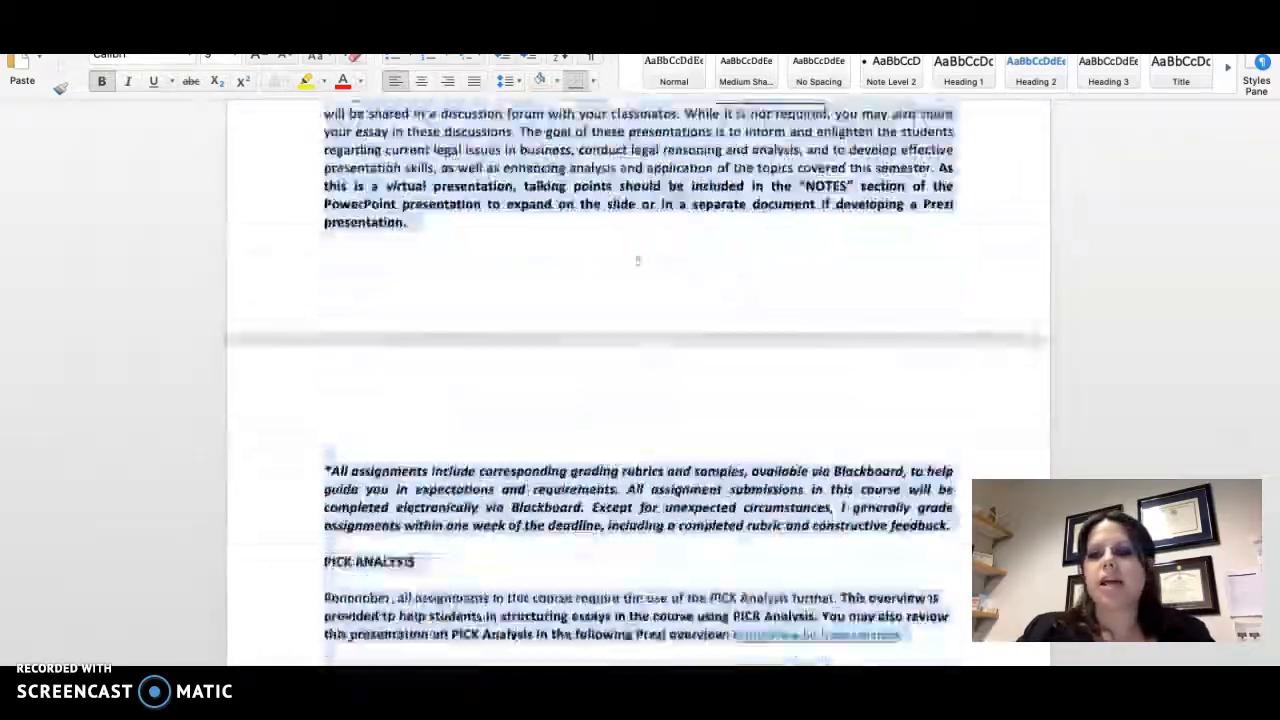
pyautogui.scroll(20, 637, 157)
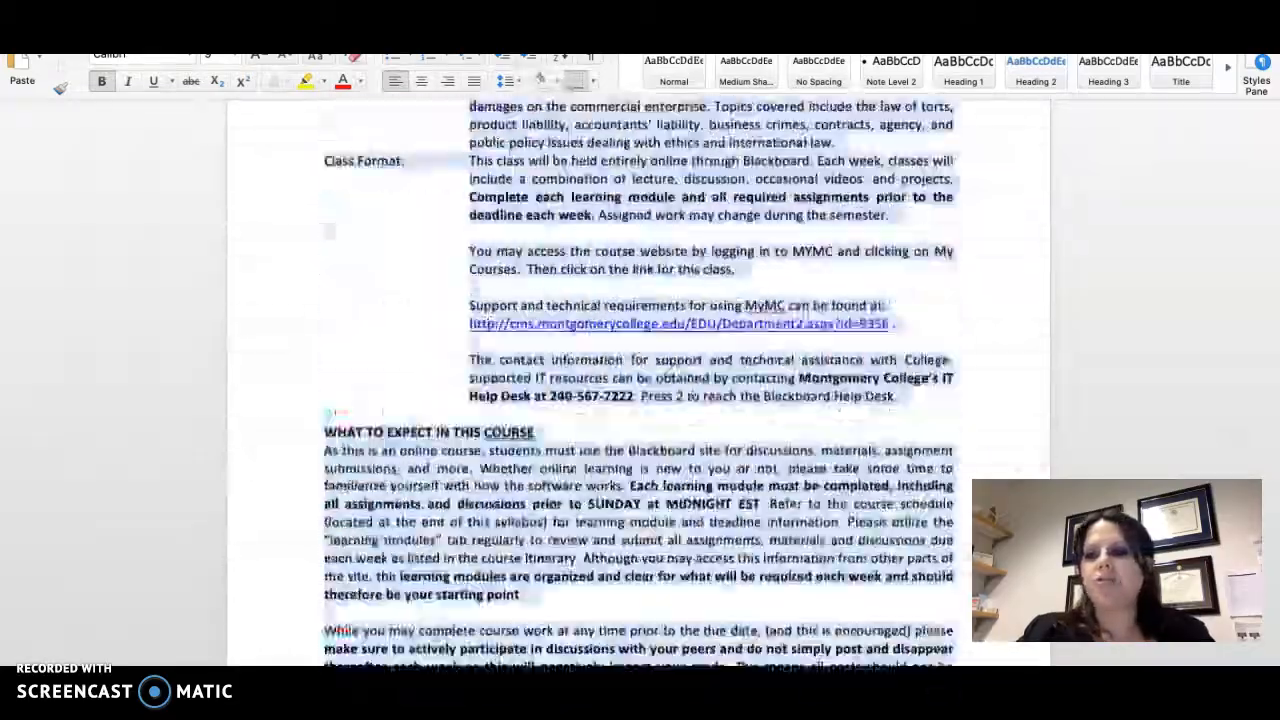
pyautogui.scroll(5, 637, 400)
pyautogui.press('BackSpace')
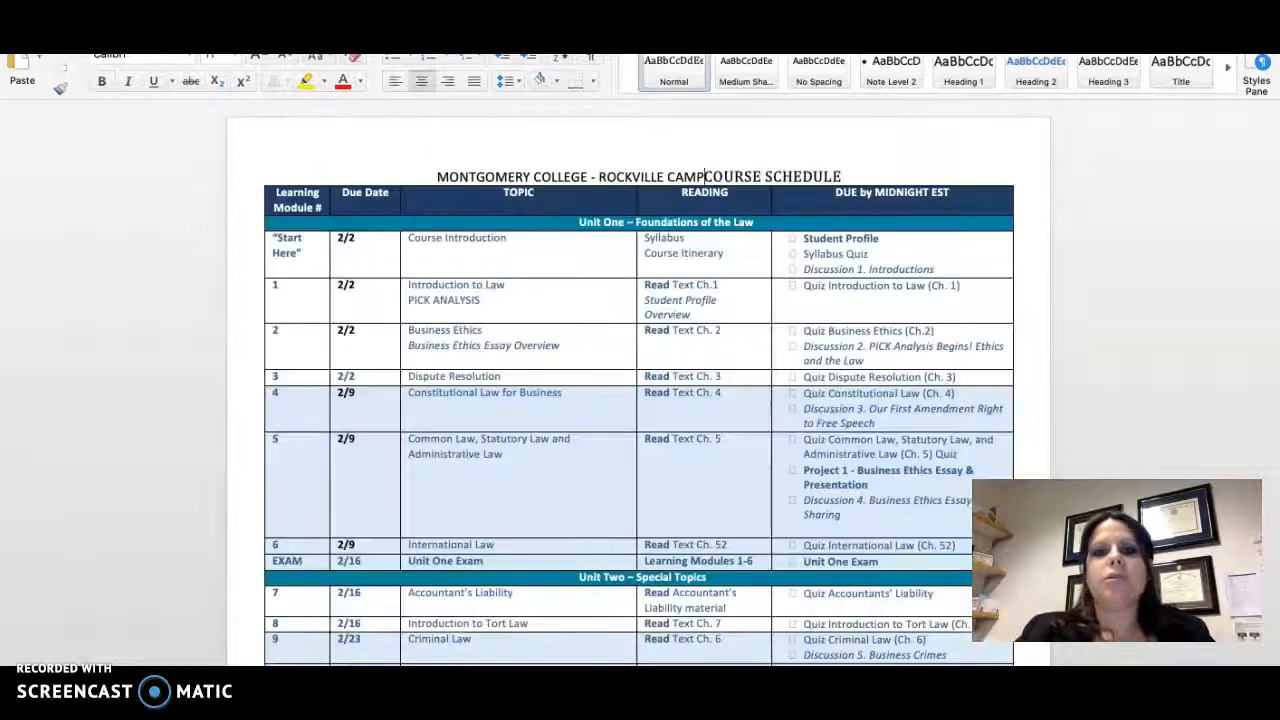
pyautogui.moveTo(700, 184); pyautogui.dragTo(482, 160)
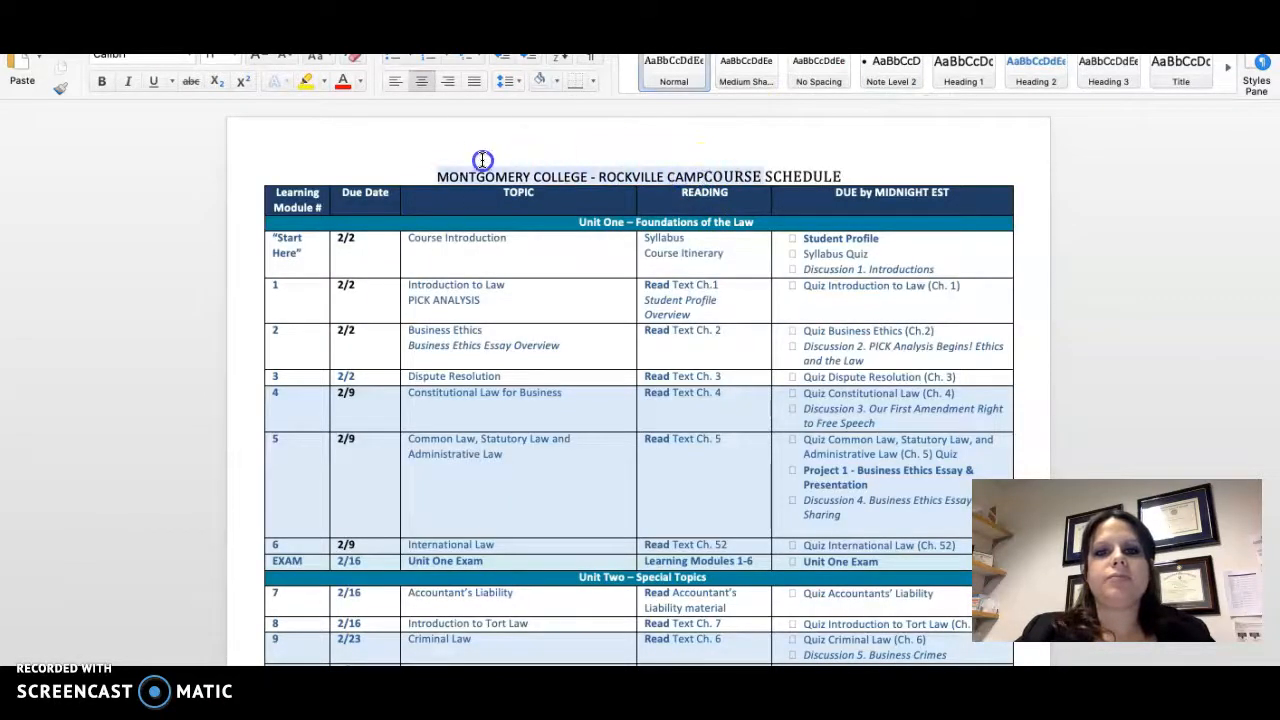
pyautogui.write('Cou')
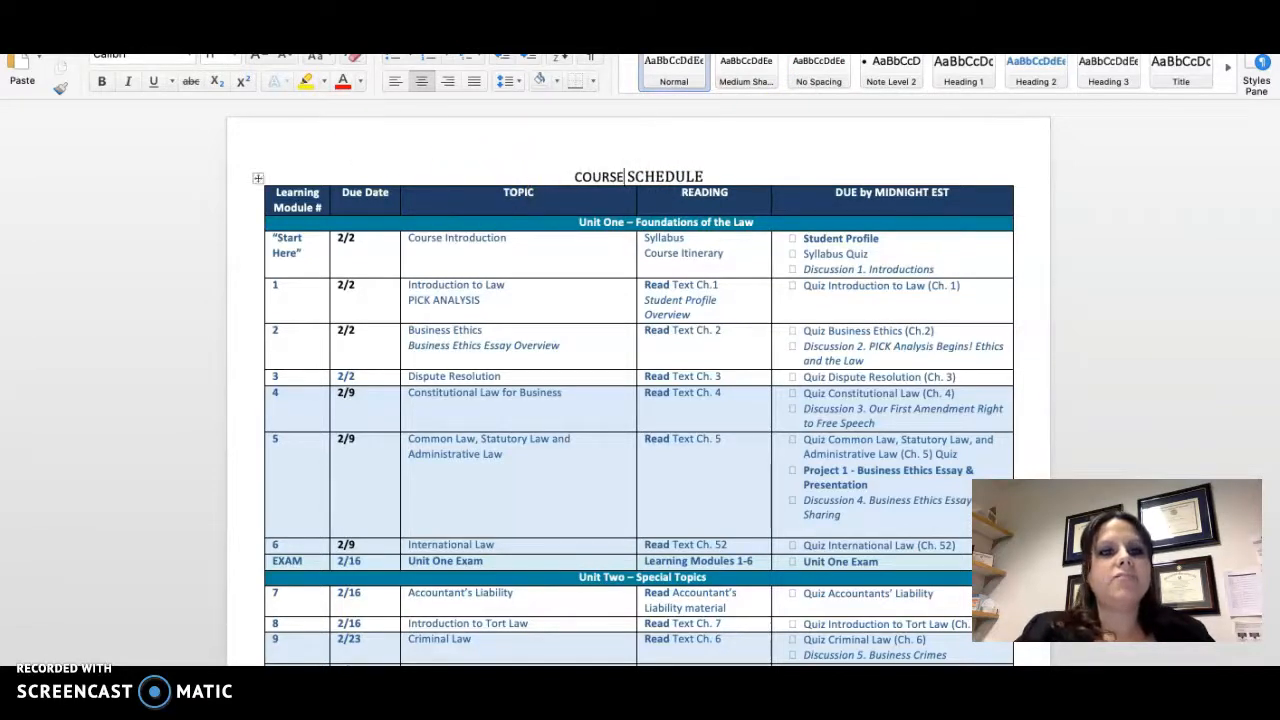
# Step: Save the schedule document as a PDF in the Spring 2020 folder
pyautogui.click(94, 3)
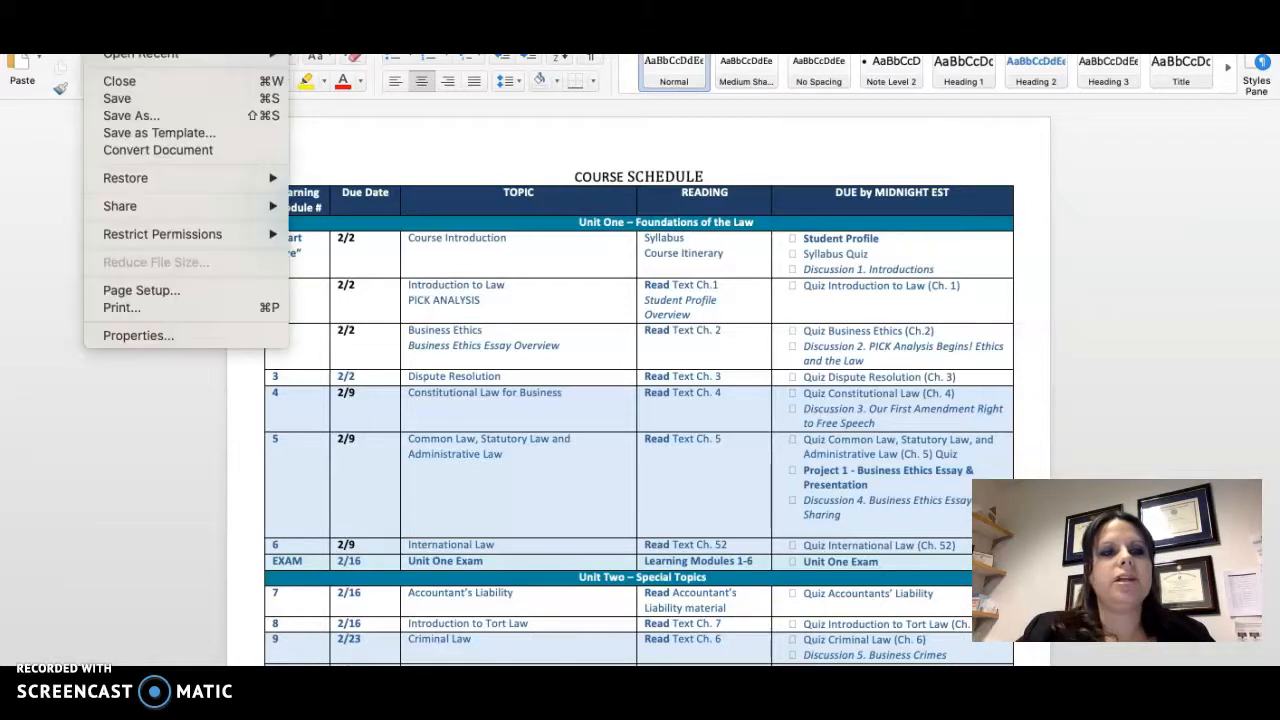
pyautogui.click(149, 116)
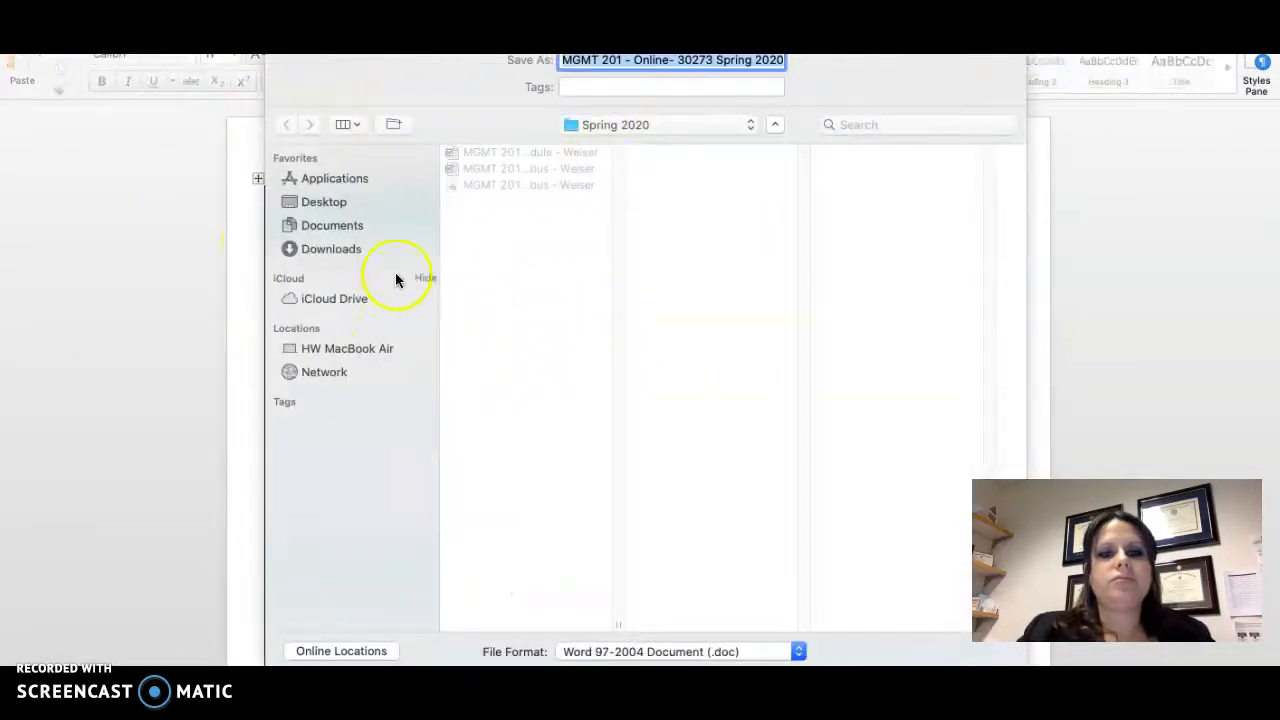
pyautogui.click(684, 652)
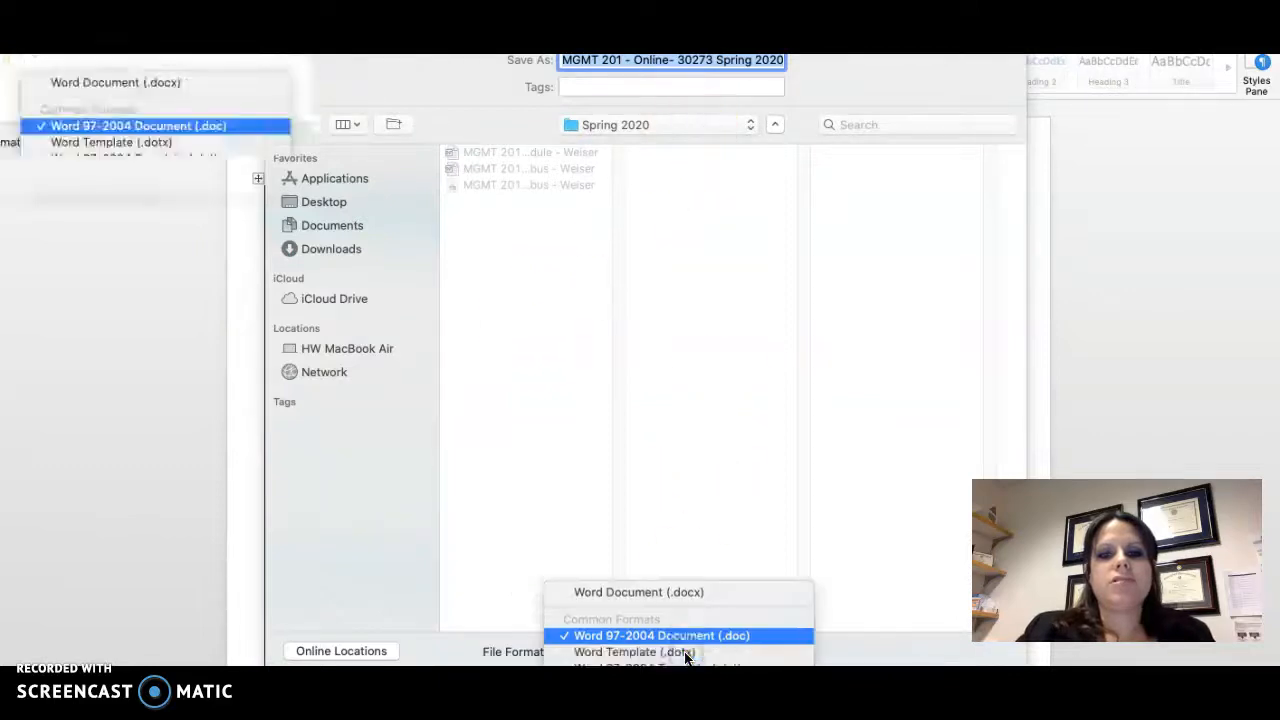
pyautogui.click(669, 587)
pyautogui.press('Return')
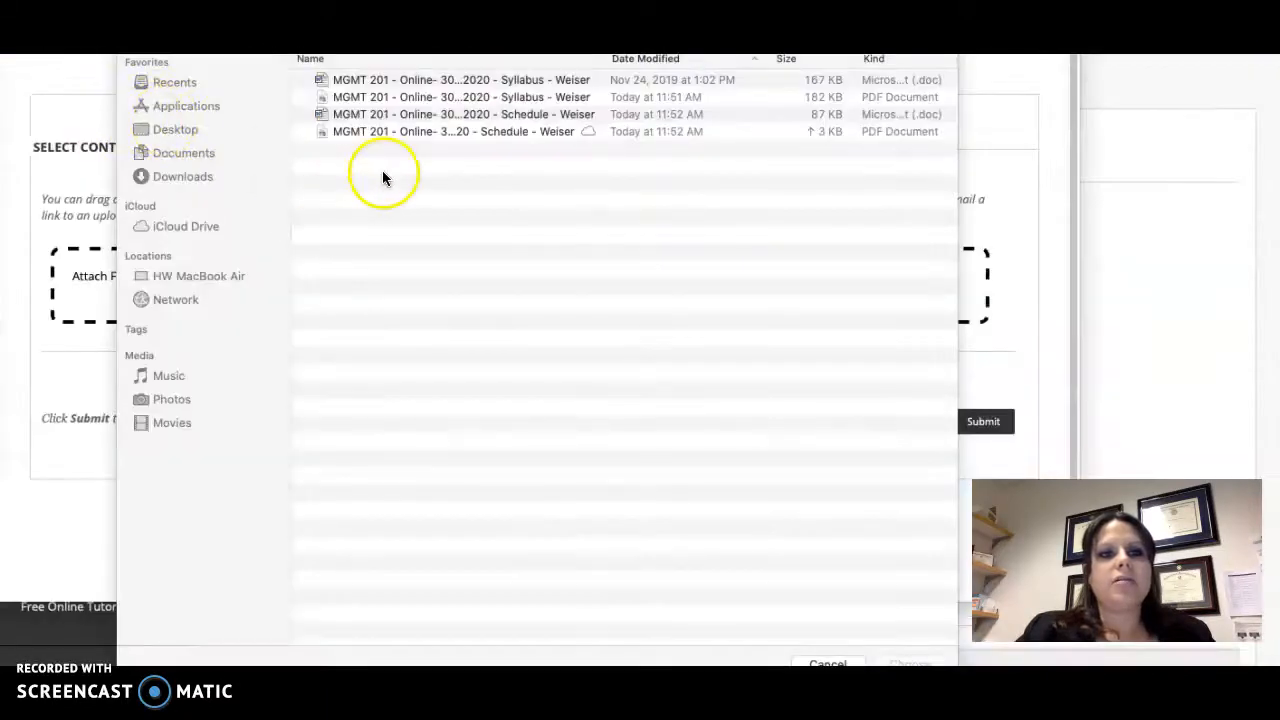
# Step: Switch back to Blackboard and choose the Spring 2020 Syllabus PDF as the file to attach
pyautogui.click(383, 176)
pyautogui.click(506, 100)
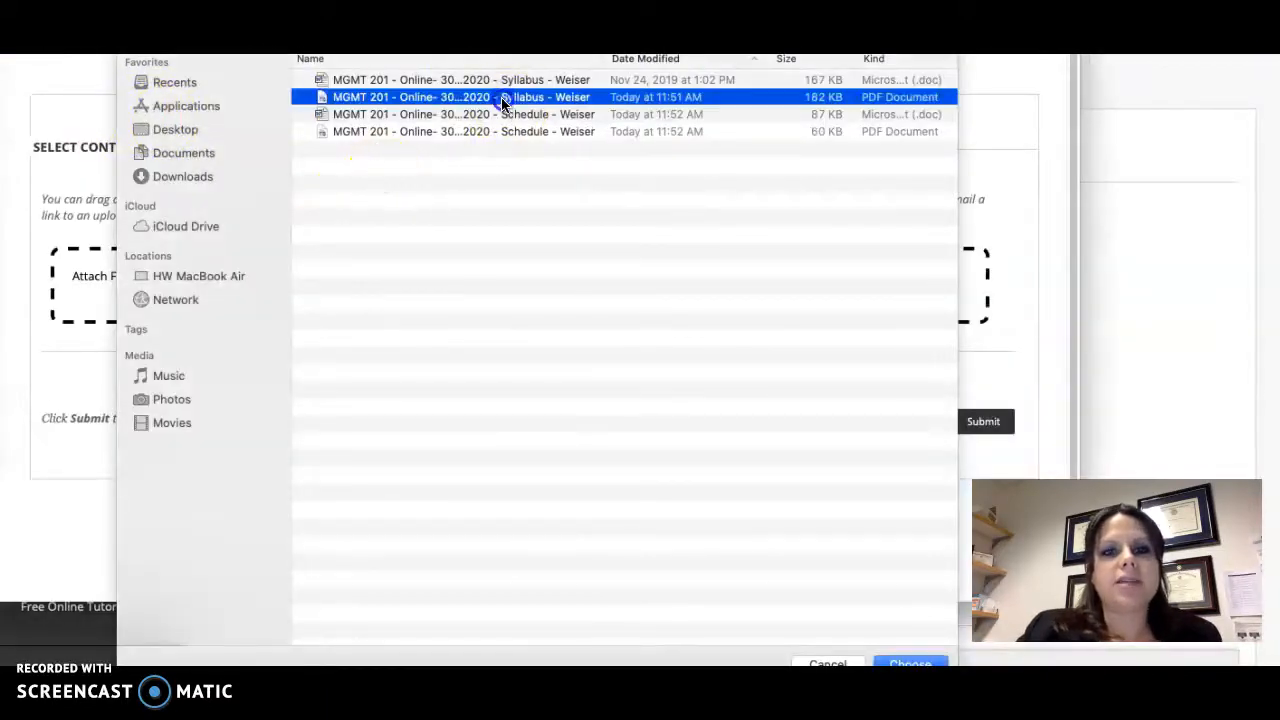
pyautogui.click(910, 662)
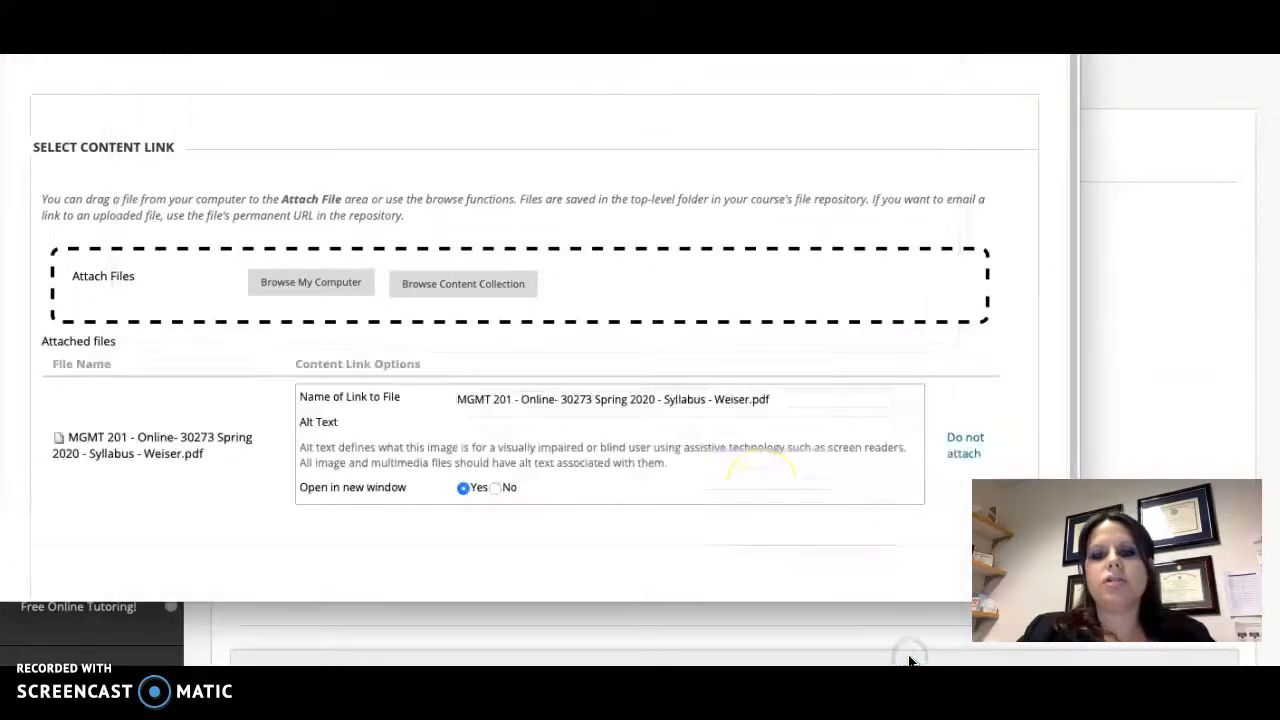
# Step: Use the syllabus file's link name as its alt text and submit the content link
pyautogui.tripleClick(727, 399)
pyautogui.hotkey('ctrl', 'c')
pyautogui.click(691, 421)
pyautogui.hotkey('ctrl', 'v')
pyautogui.scroll(-2, 875, 419)
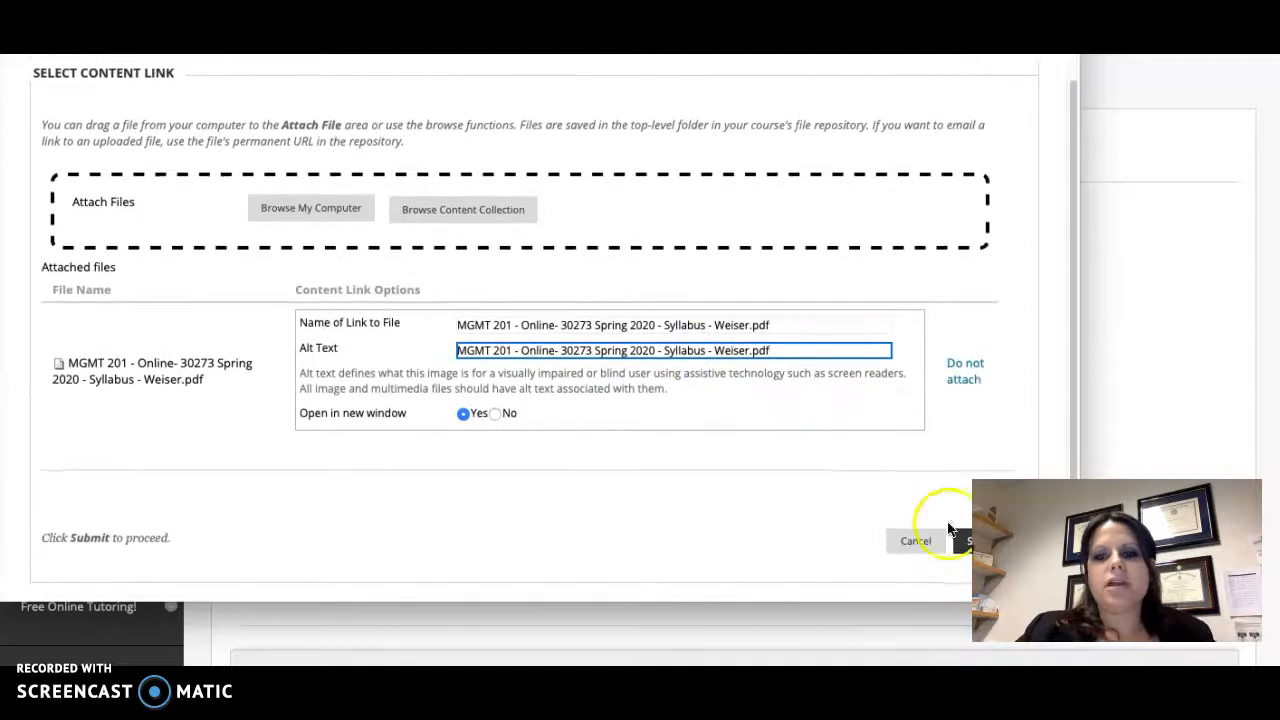
pyautogui.click(966, 550)
pyautogui.click(964, 282)
# Step: Delete the 60066 Winter 2019 schedule PDF link after "For quick access to our course schedule:"
pyautogui.scroll(-3, 709, 220)
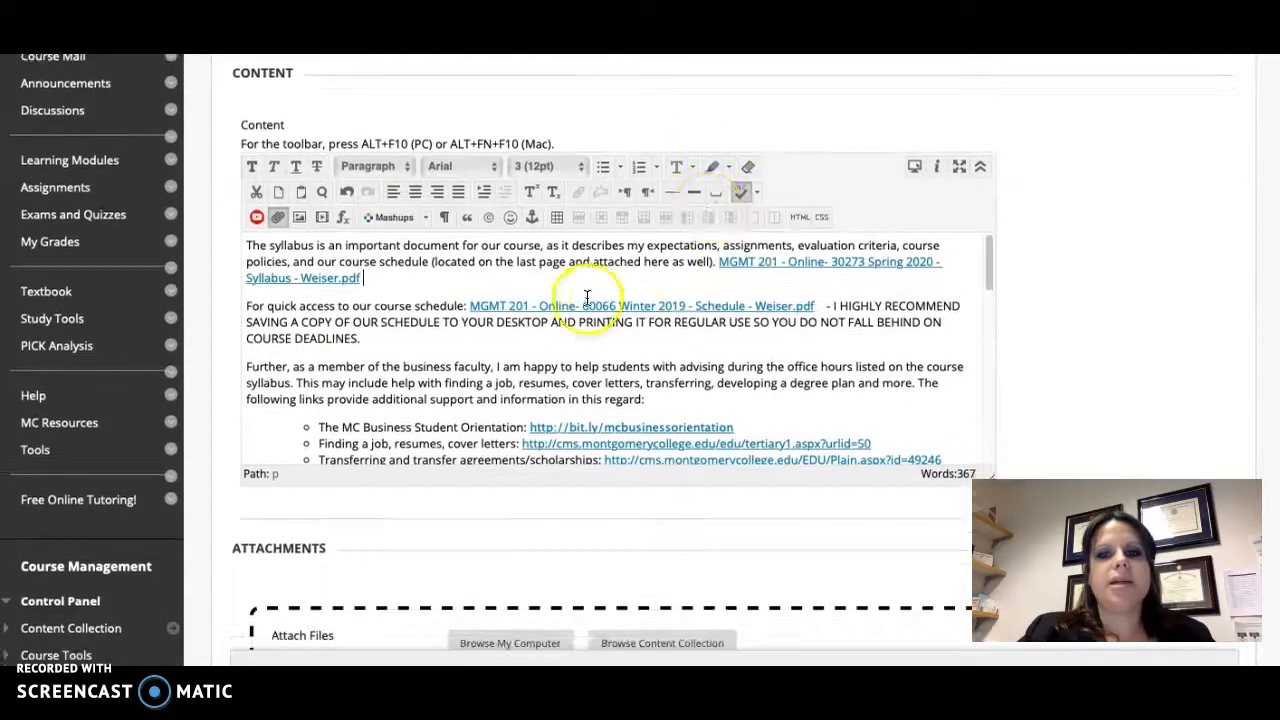
pyautogui.click(818, 316)
pyautogui.moveTo(818, 310); pyautogui.dragTo(499, 307)
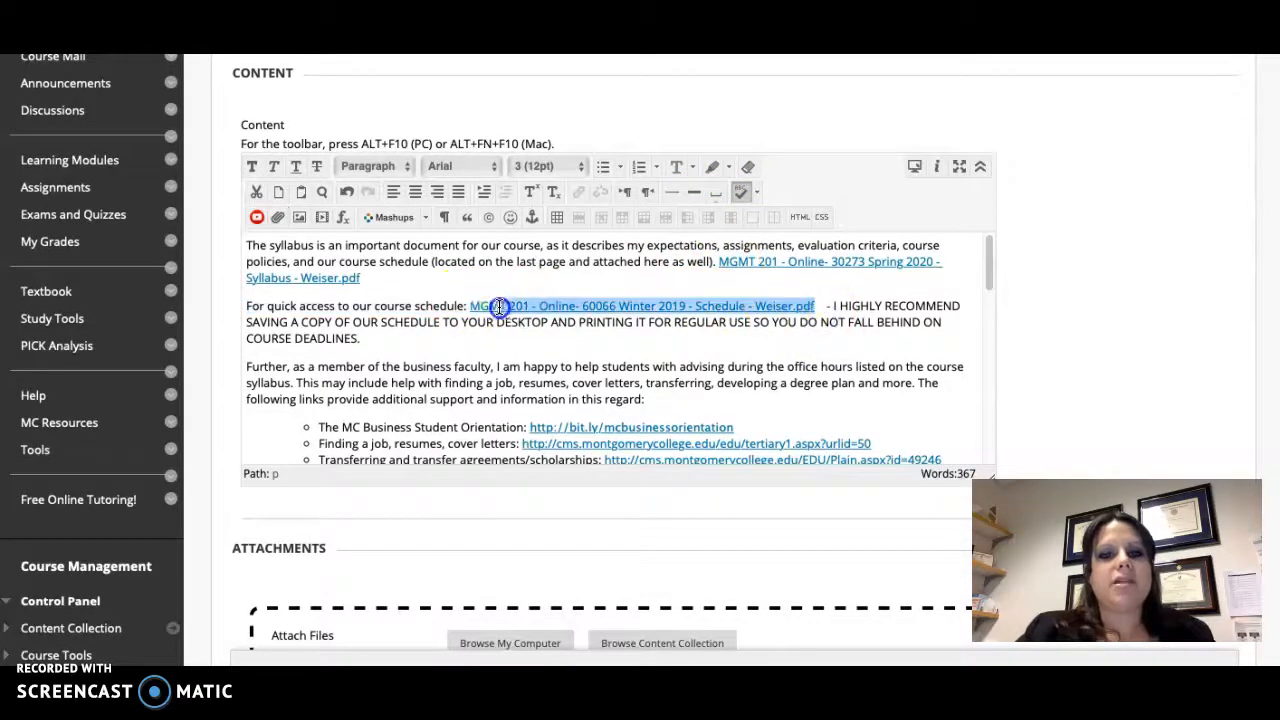
pyautogui.press('Delete')
pyautogui.write('TEXT')
pyautogui.doubleClick(480, 305)
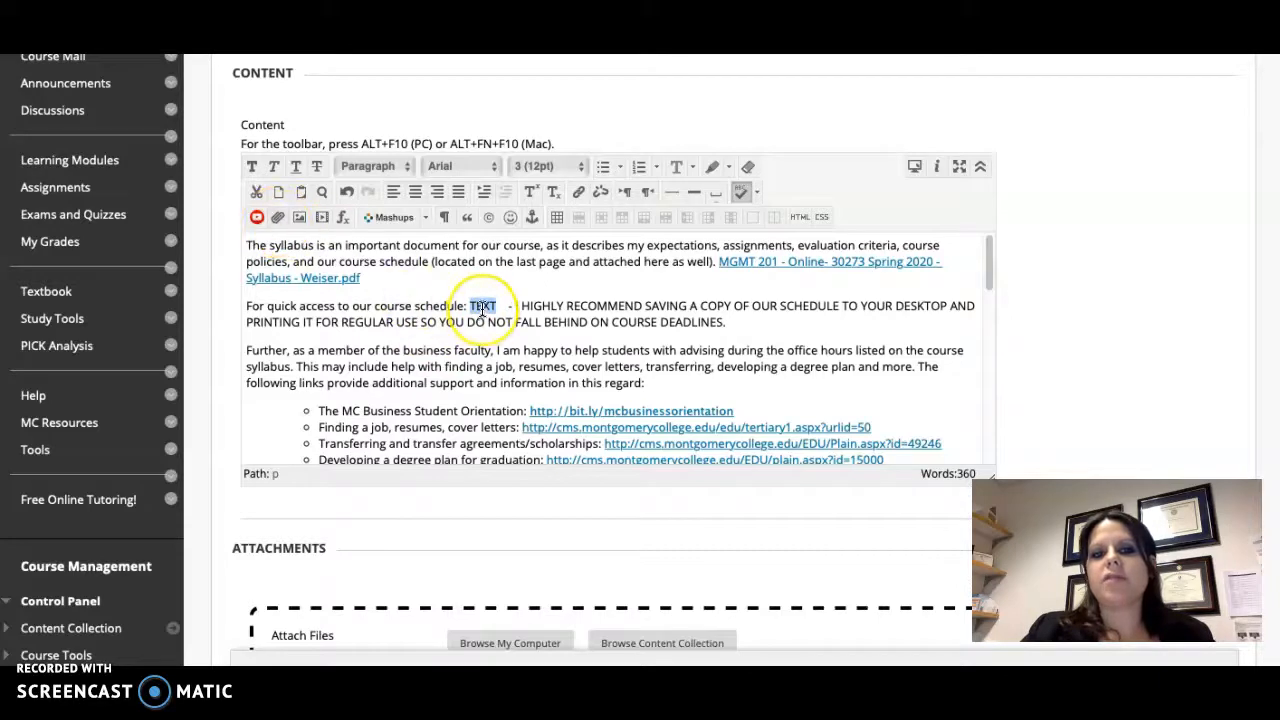
pyautogui.press('BackSpace')
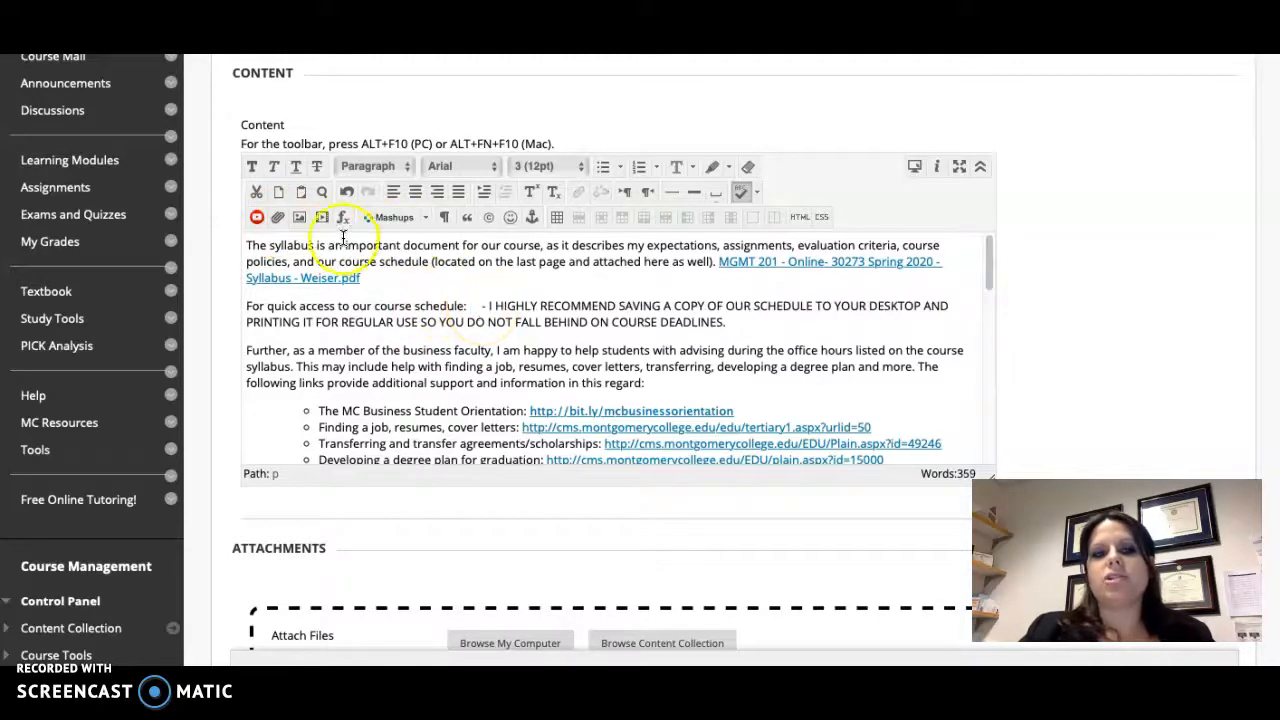
# Step: Attach the 30273 Spring 2020 Schedule PDF from the computer in place of the deleted link
pyautogui.click(278, 218)
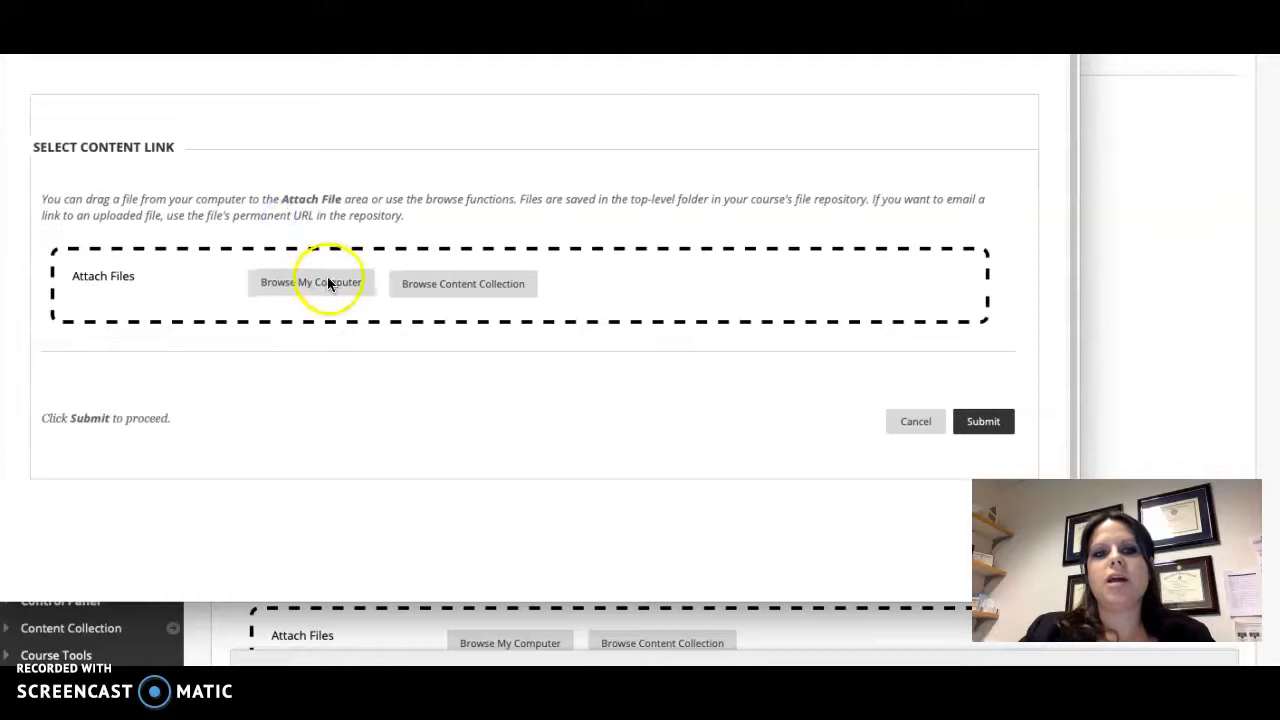
pyautogui.click(324, 283)
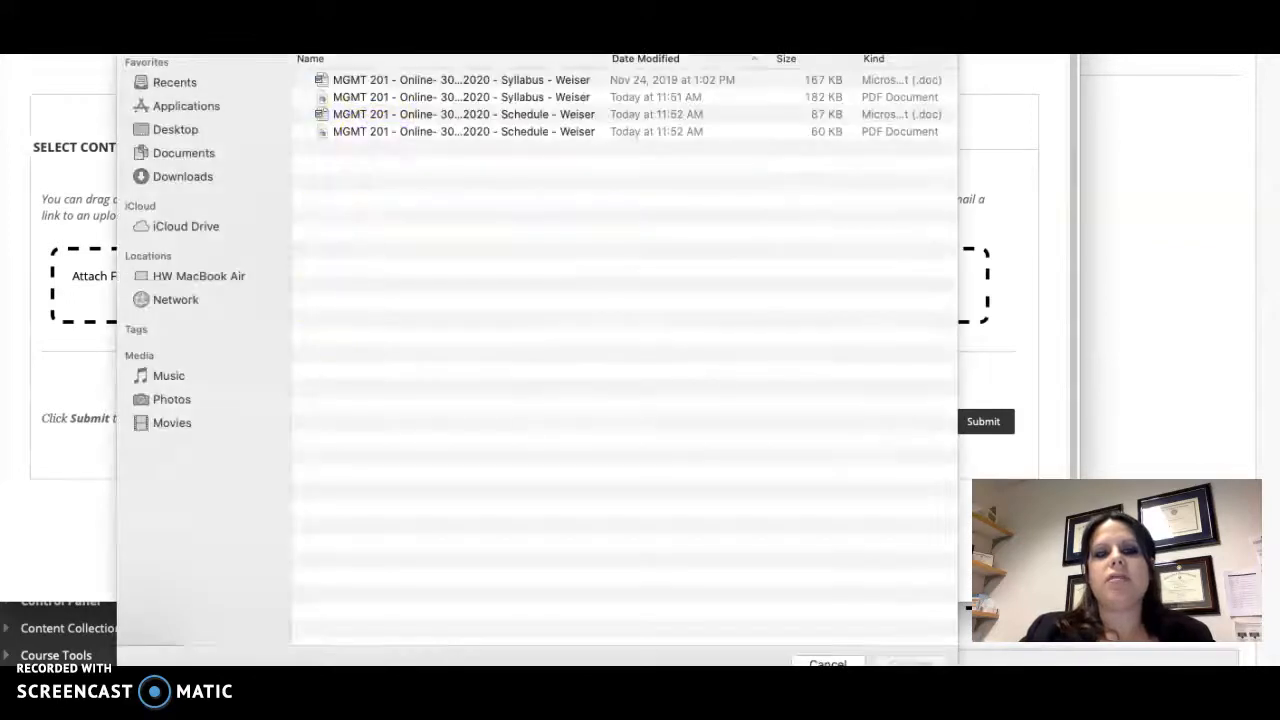
pyautogui.doubleClick(471, 131)
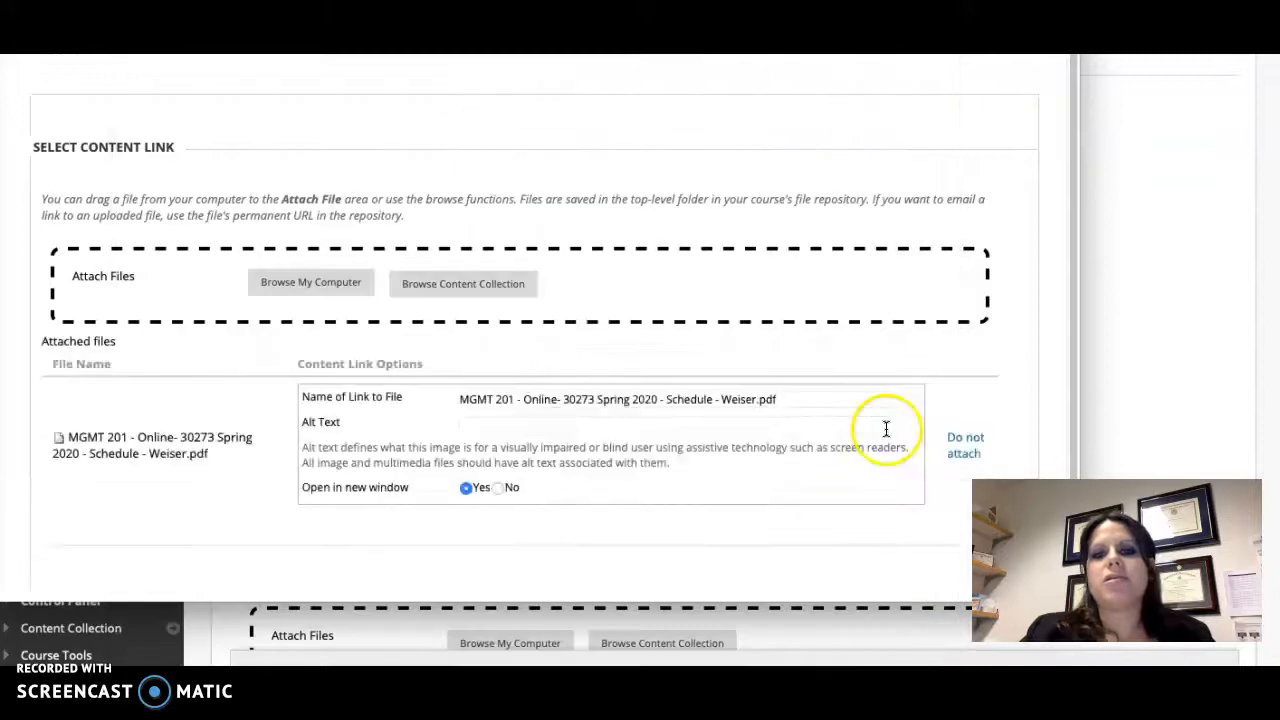
# Step: Use the schedule file's link name as its alt text and submit to insert the link
pyautogui.tripleClick(786, 405)
pyautogui.click(758, 418)
pyautogui.hotkey('ctrl', 'v')
pyautogui.scroll(-2, 992, 466)
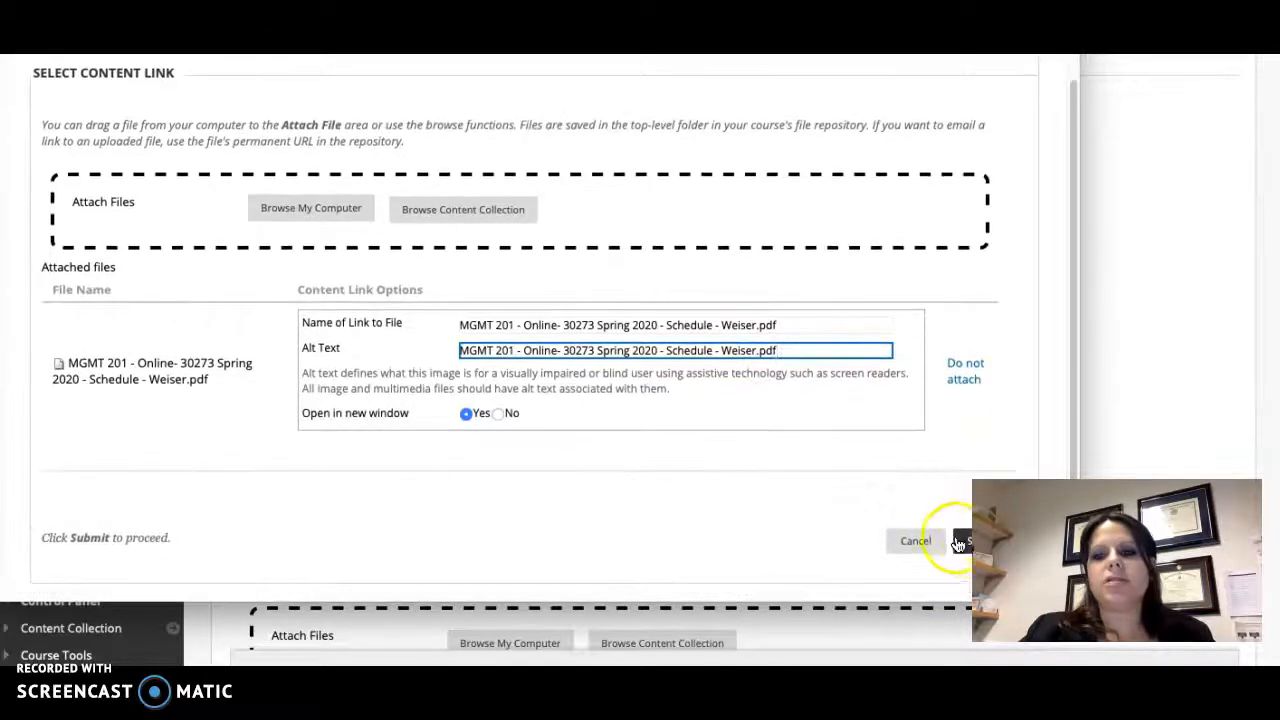
pyautogui.click(963, 538)
pyautogui.click(978, 281)
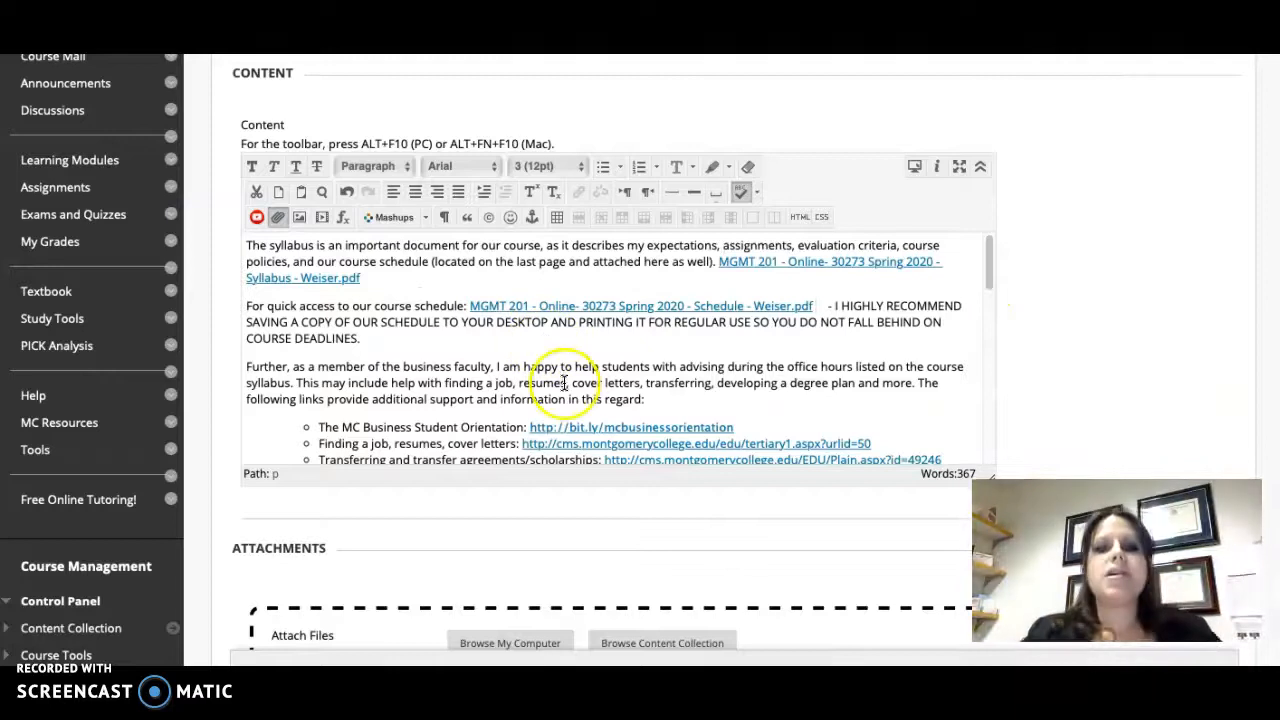
pyautogui.scroll(-5, 565, 383)
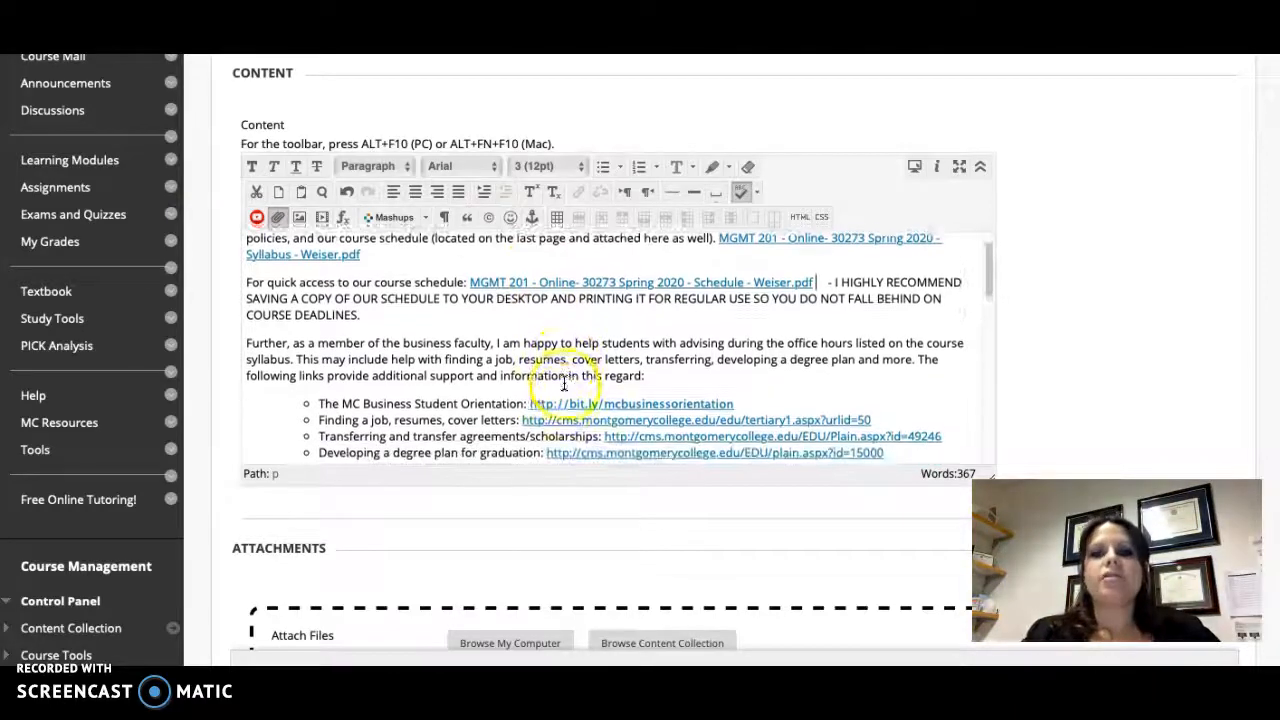
# Step: Submit the Syllabus page edits and turn Edit Mode off to see the page as students do
pyautogui.scroll(-3, 843, 400)
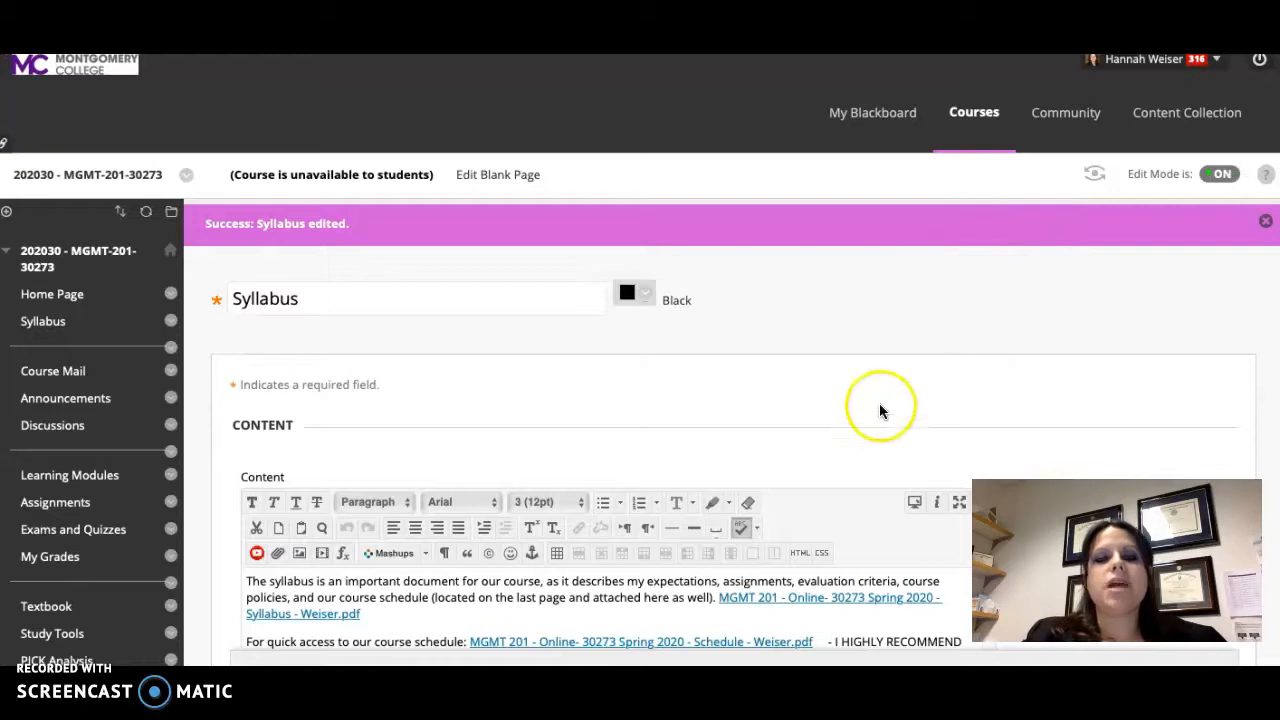
pyautogui.scroll(-3, 879, 403)
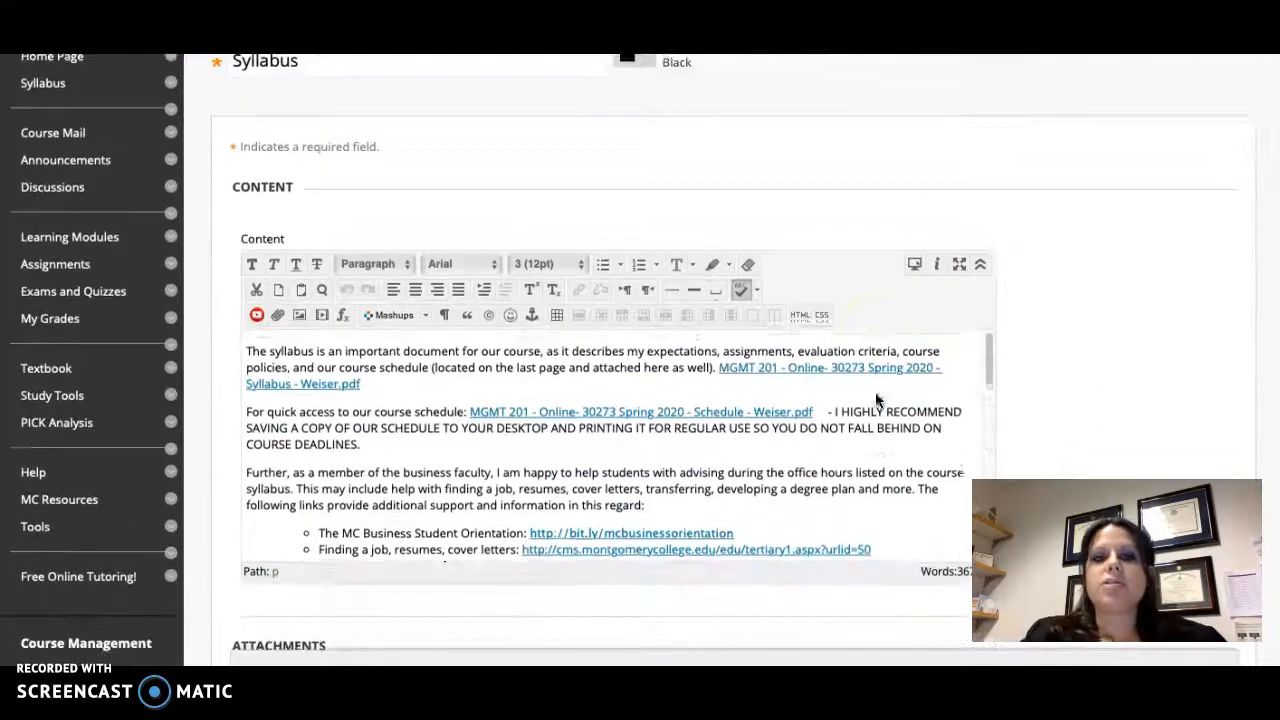
pyautogui.scroll(3, 875, 400)
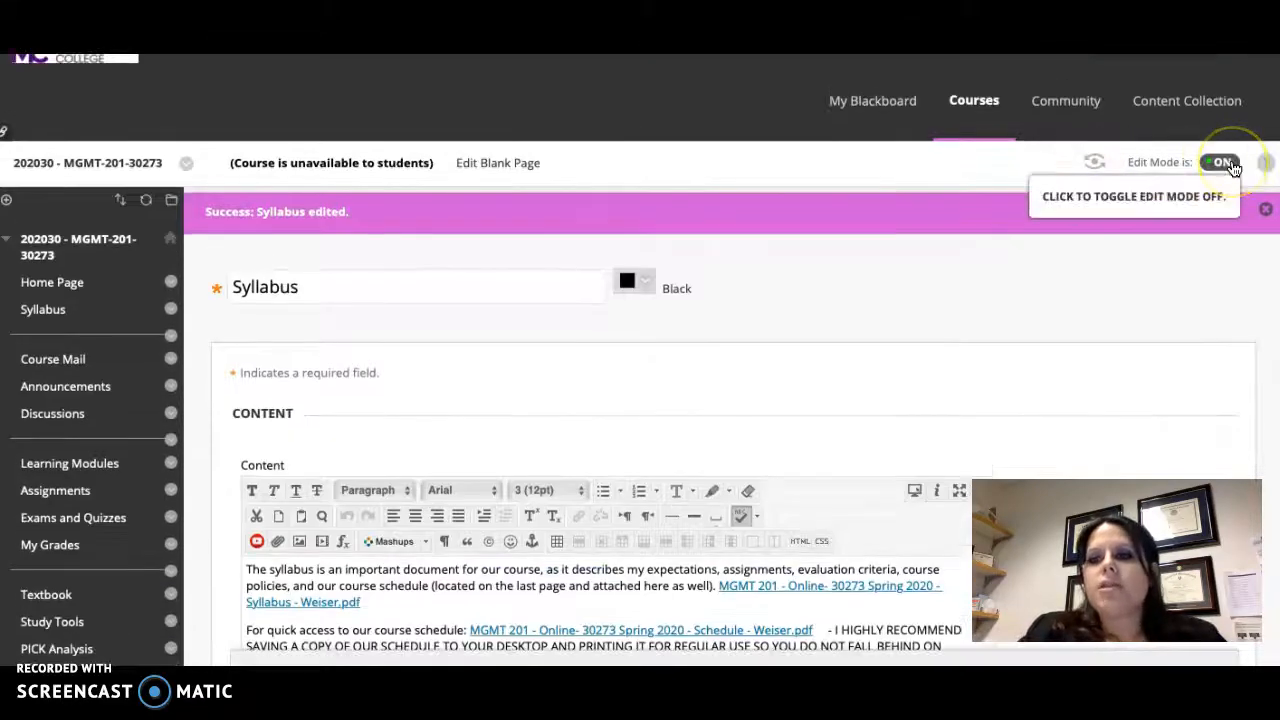
pyautogui.click(1232, 166)
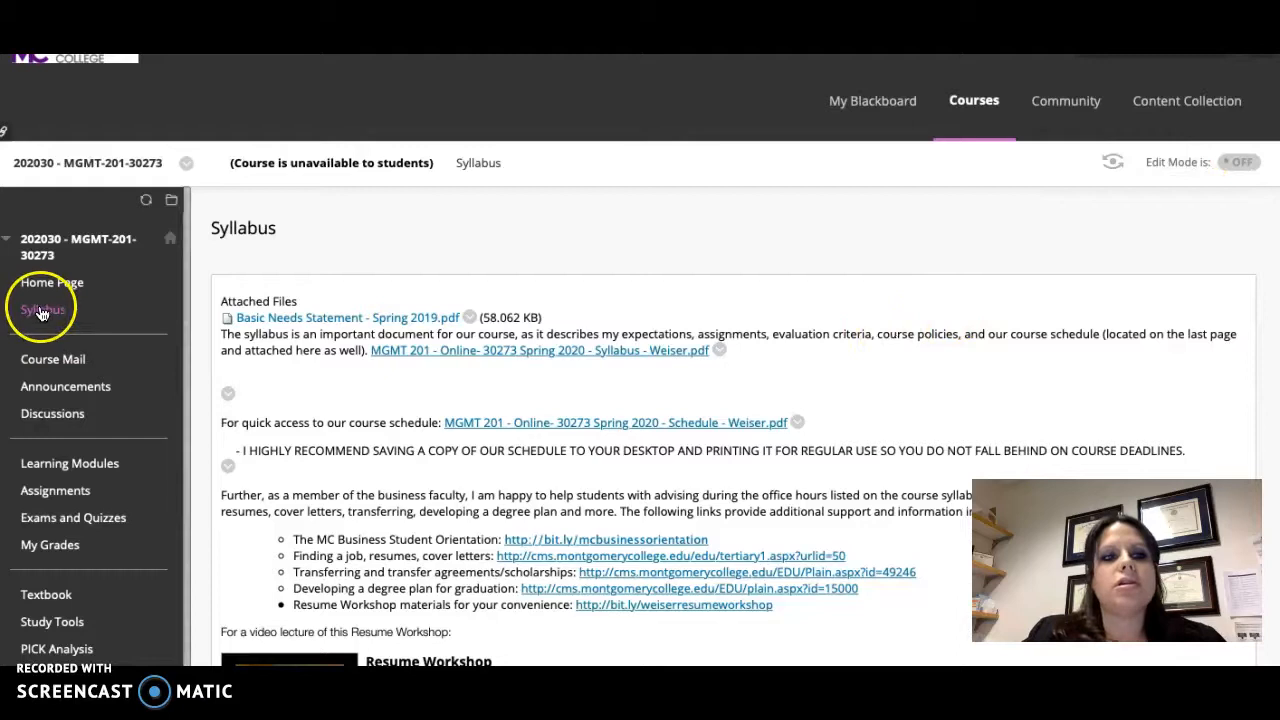
# Step: Open the linked 30273 Spring 2020 syllabus PDF to check its contents, and return to the Syllabus page
pyautogui.scroll(-3, 548, 382)
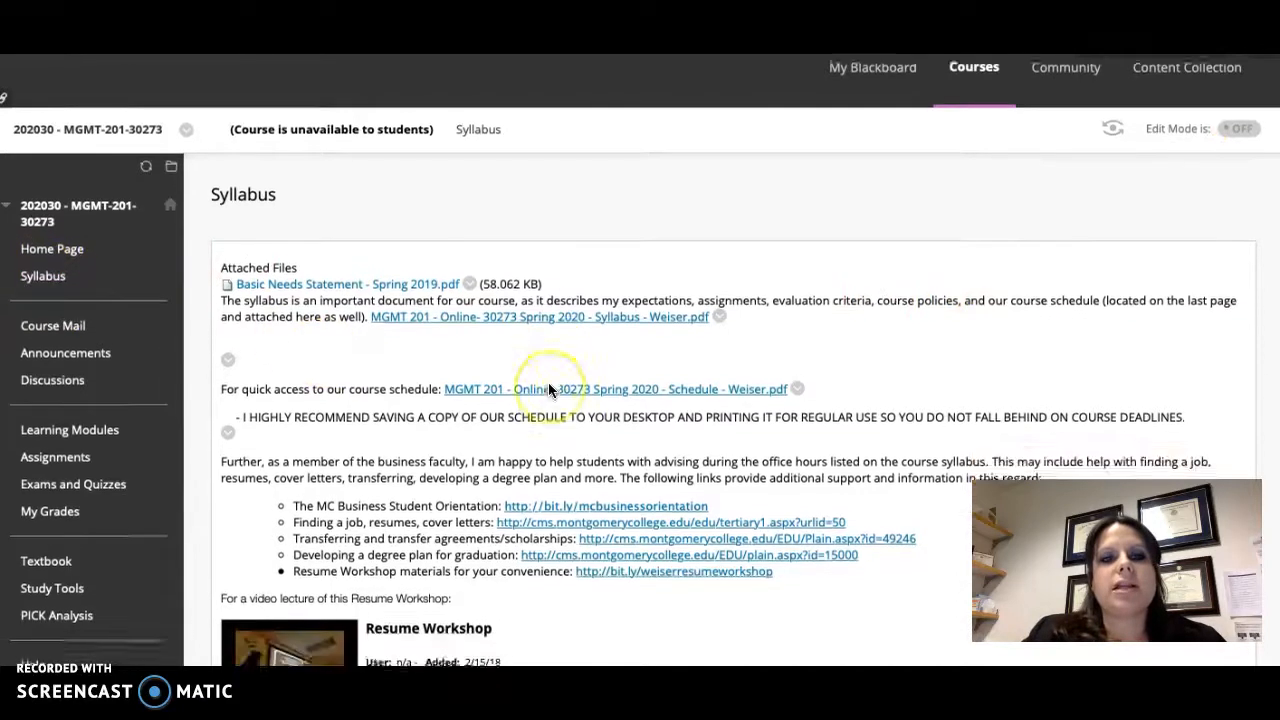
pyautogui.scroll(-1, 548, 390)
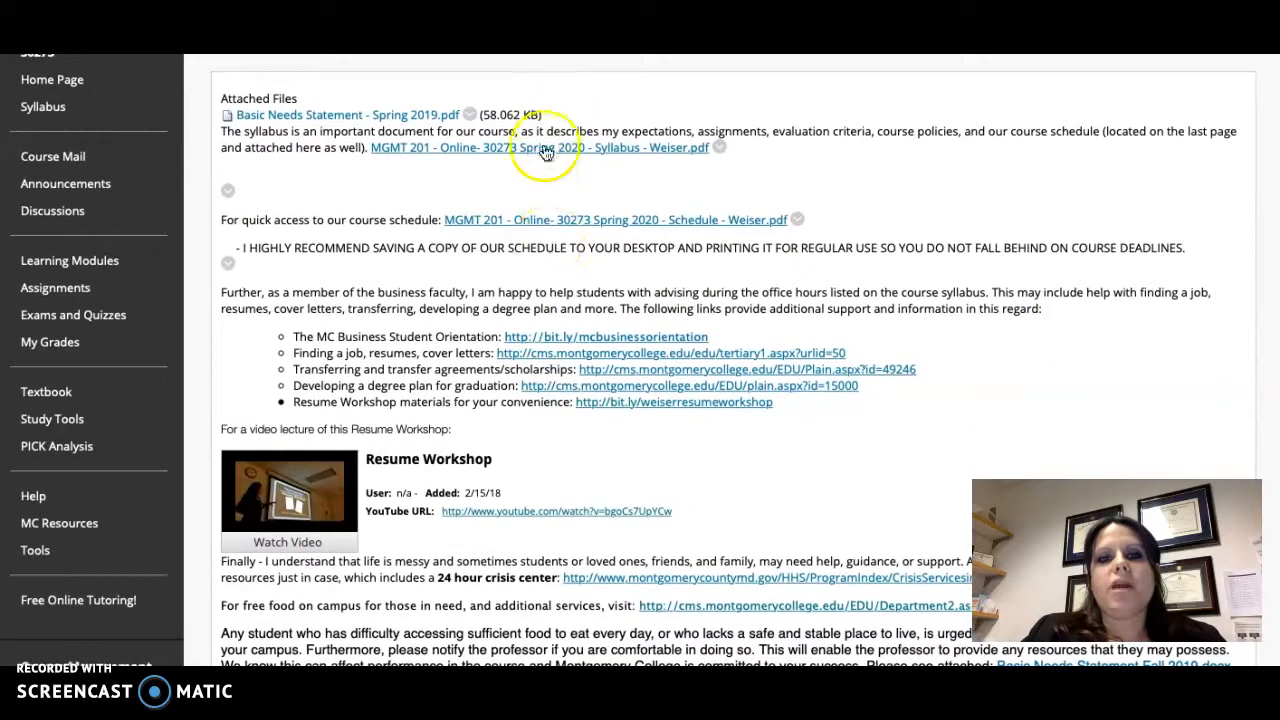
pyautogui.click(549, 150)
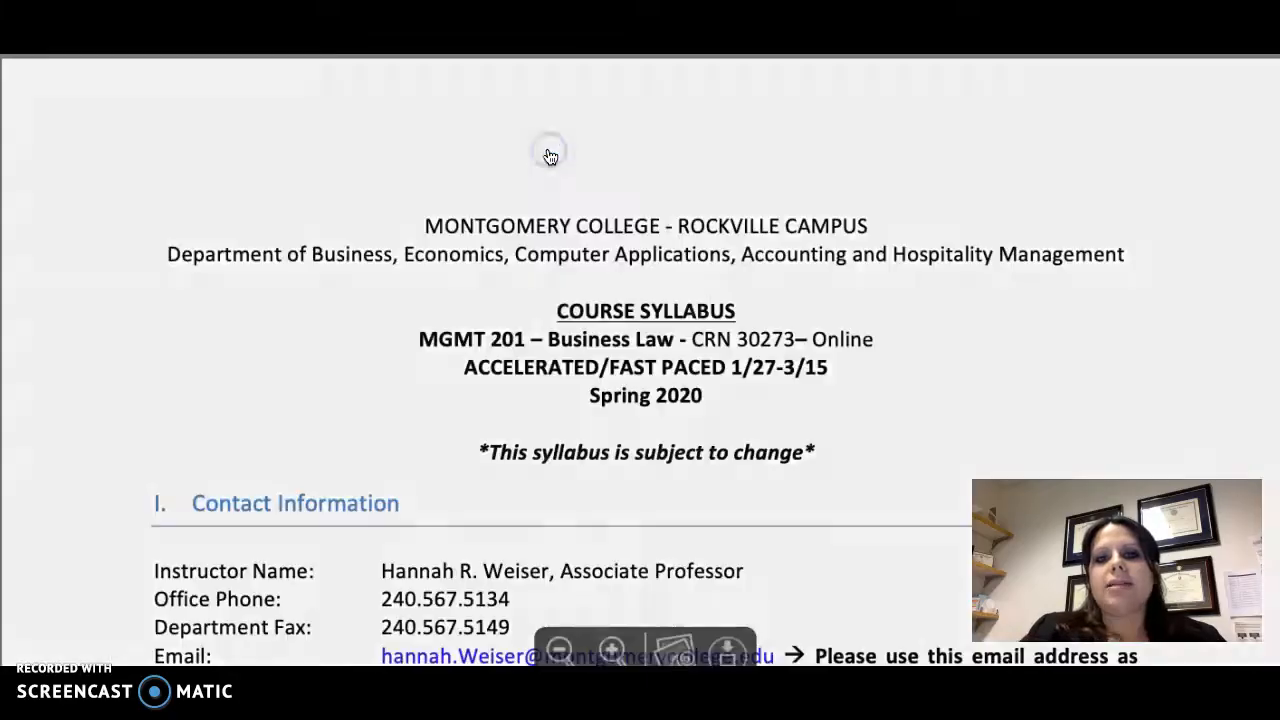
pyautogui.scroll(-20, 556, 302)
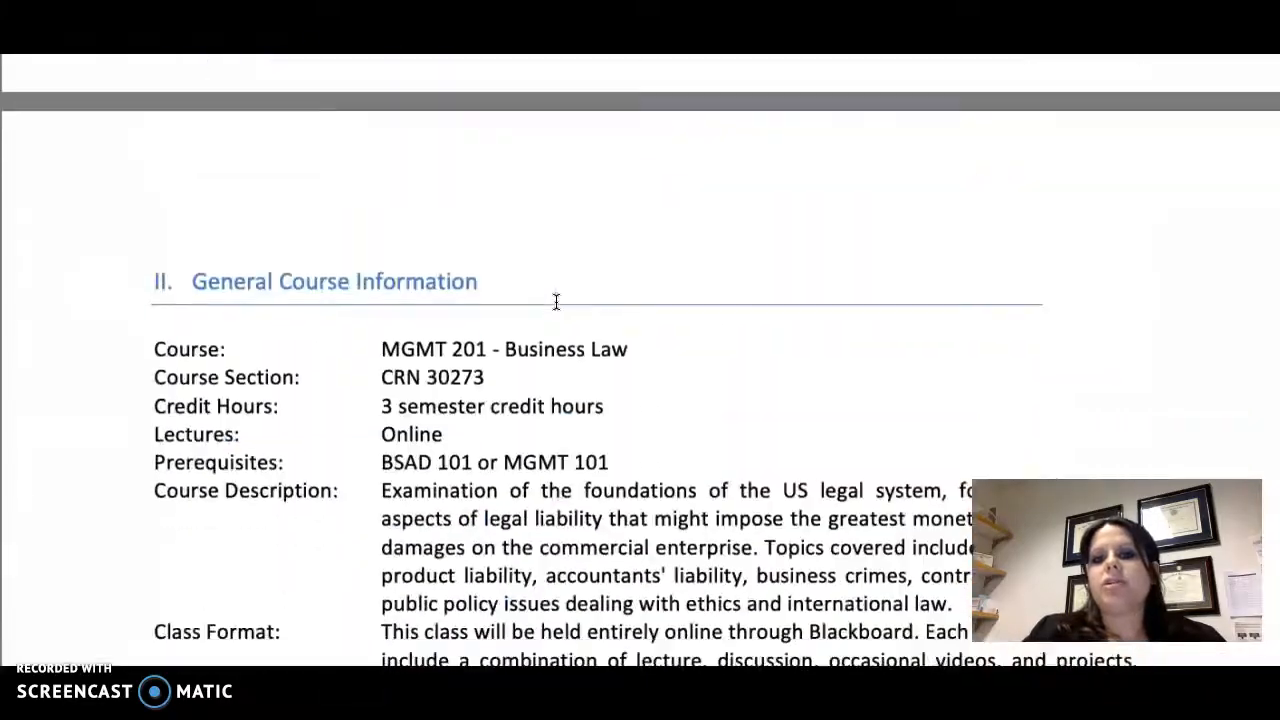
pyautogui.scroll(-15, 556, 302)
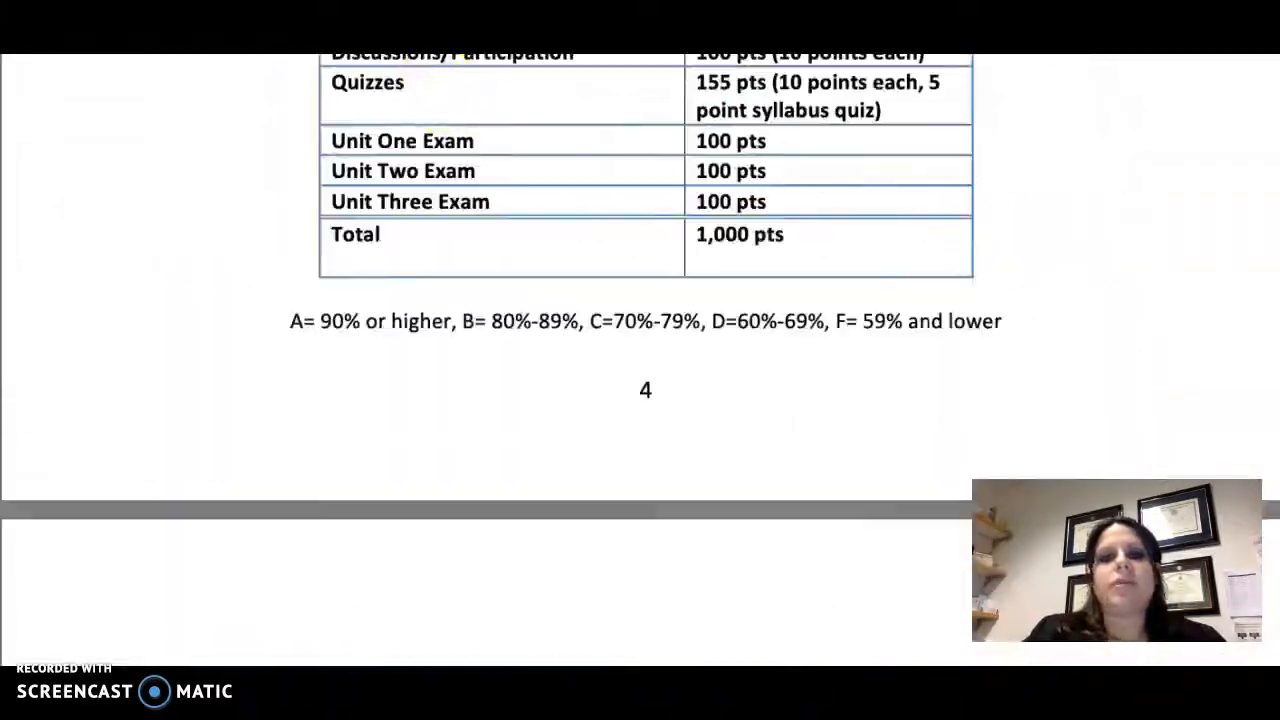
pyautogui.hotkey('alt', 'Left')
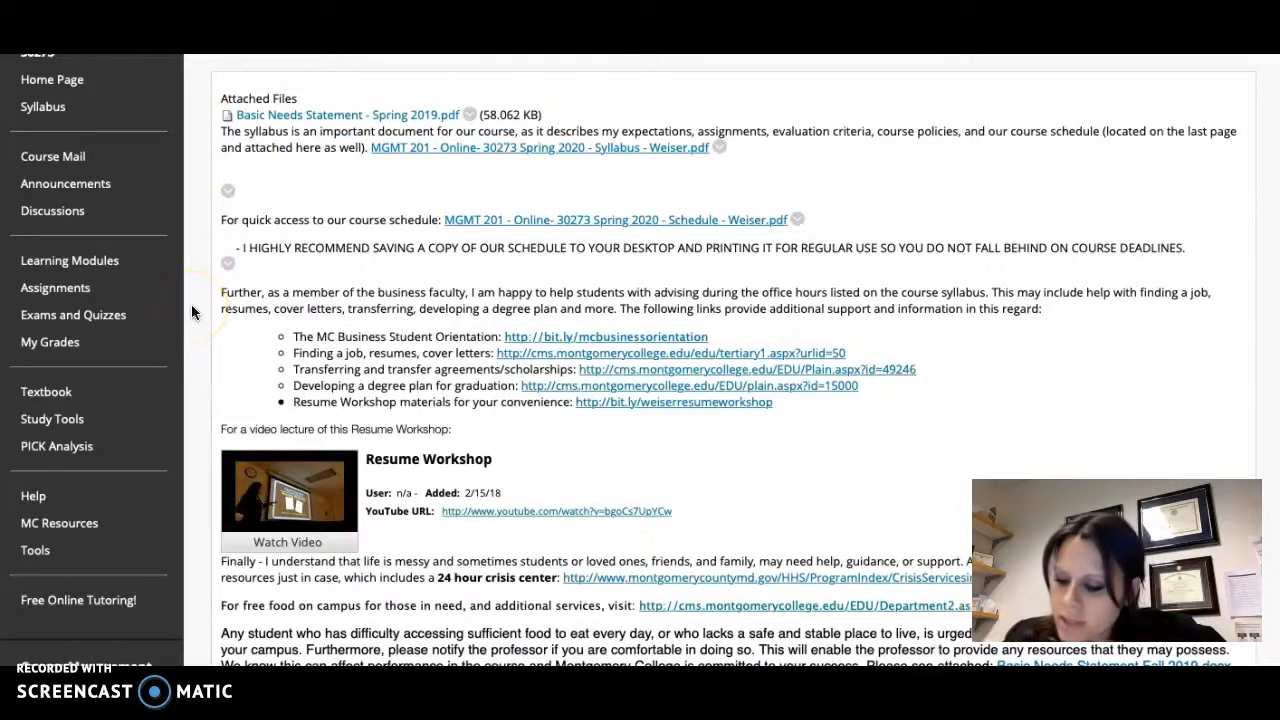
# Step: Open the Exams and Quizzes page and turn Edit Mode back on
pyautogui.scroll(-1, 82, 424)
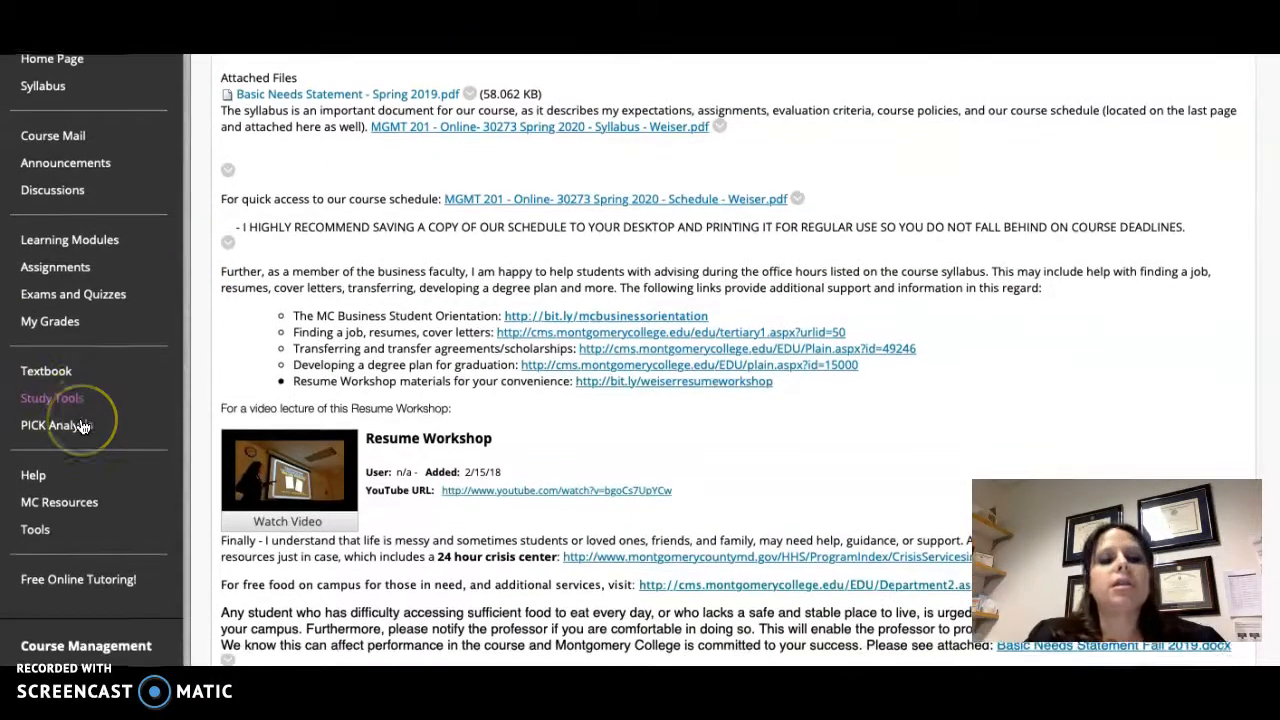
pyautogui.scroll(-1, 82, 427)
pyautogui.scroll(5, 82, 426)
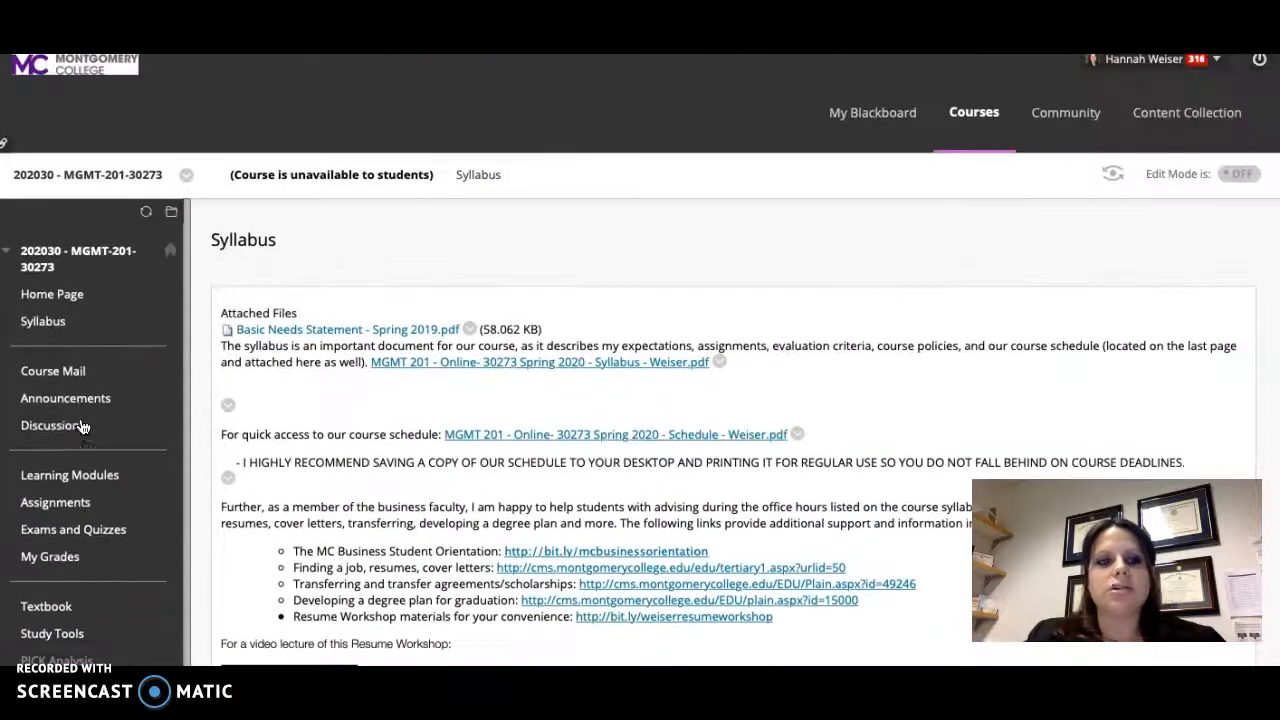
pyautogui.click(74, 444)
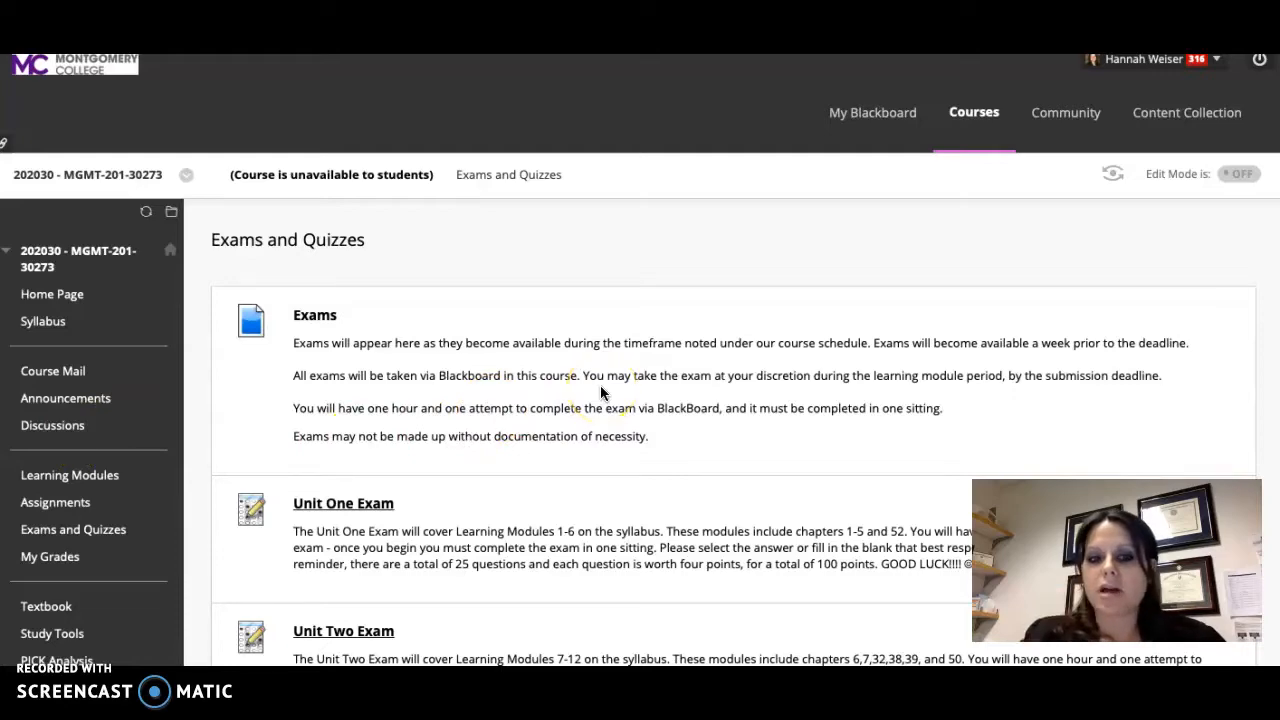
pyautogui.scroll(-4, 600, 392)
pyautogui.scroll(4, 600, 393)
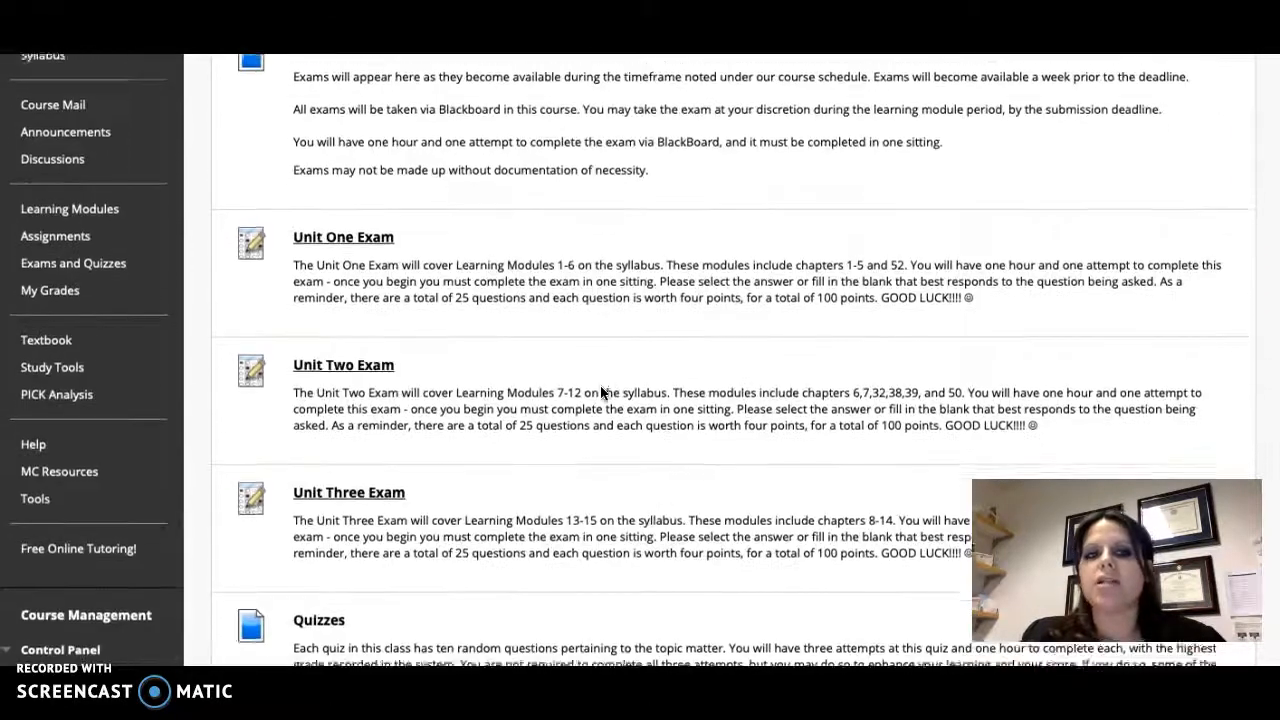
pyautogui.click(1243, 118)
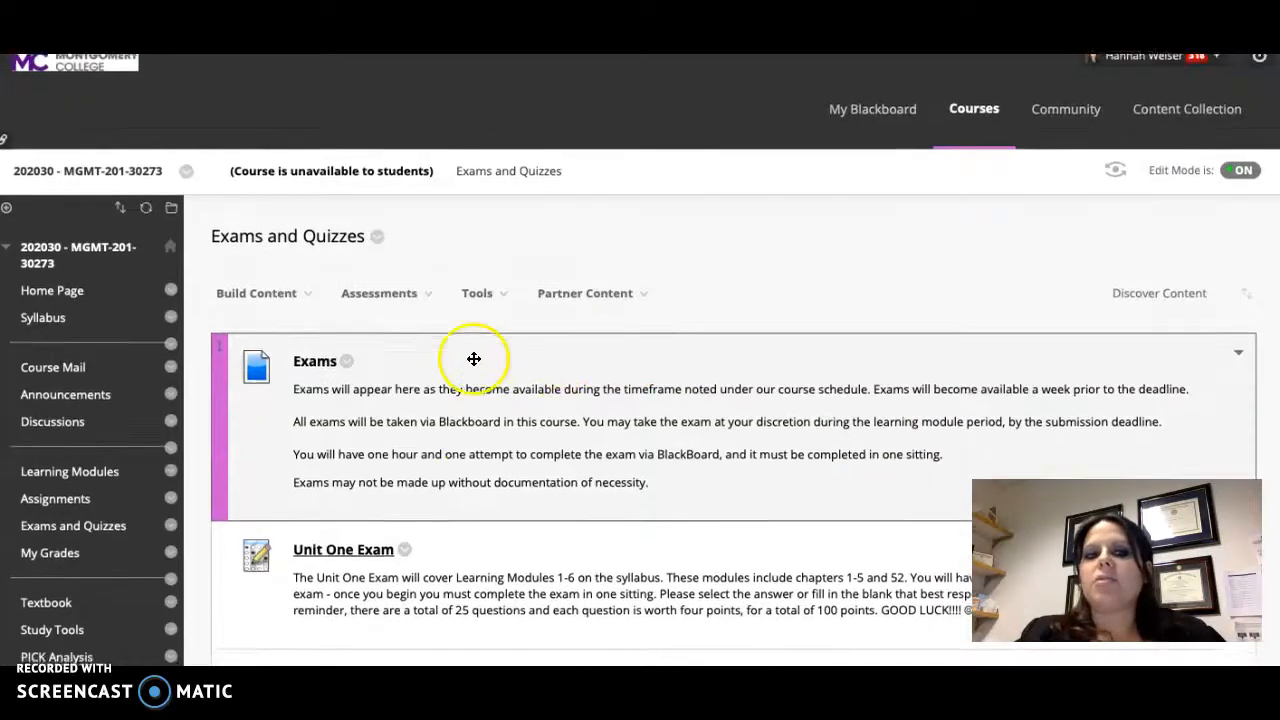
# Step: Open the Unit One Exam's test options and examine the availability, exceptions and due date settings
pyautogui.scroll(-4, 471, 357)
pyautogui.scroll(-1, 408, 227)
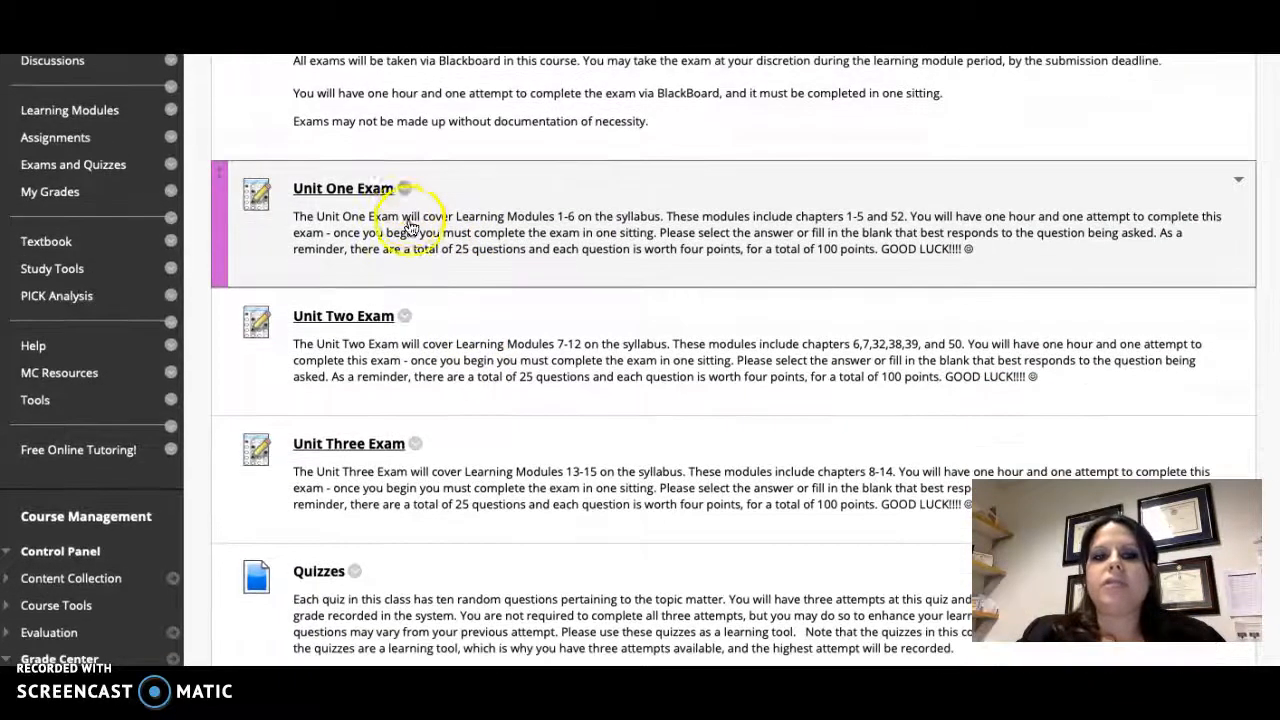
pyautogui.click(405, 190)
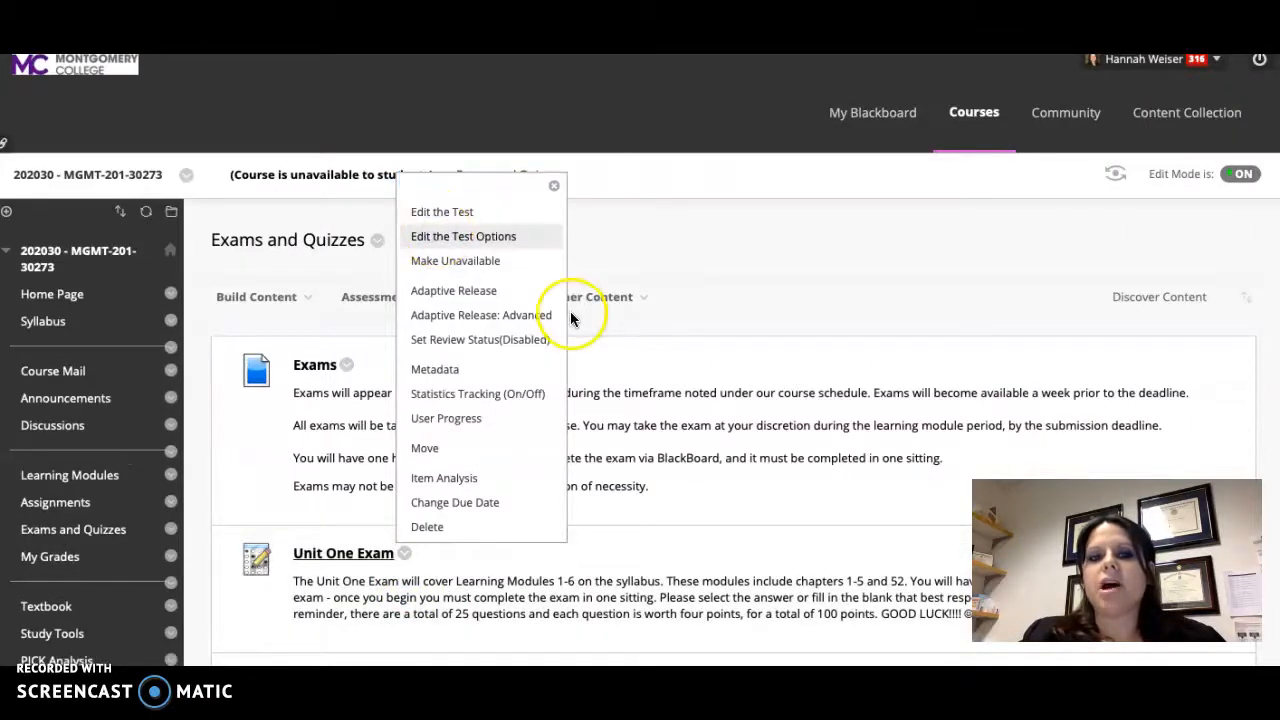
pyautogui.scroll(-10, 577, 324)
pyautogui.scroll(-6, 577, 332)
pyautogui.scroll(-5, 577, 332)
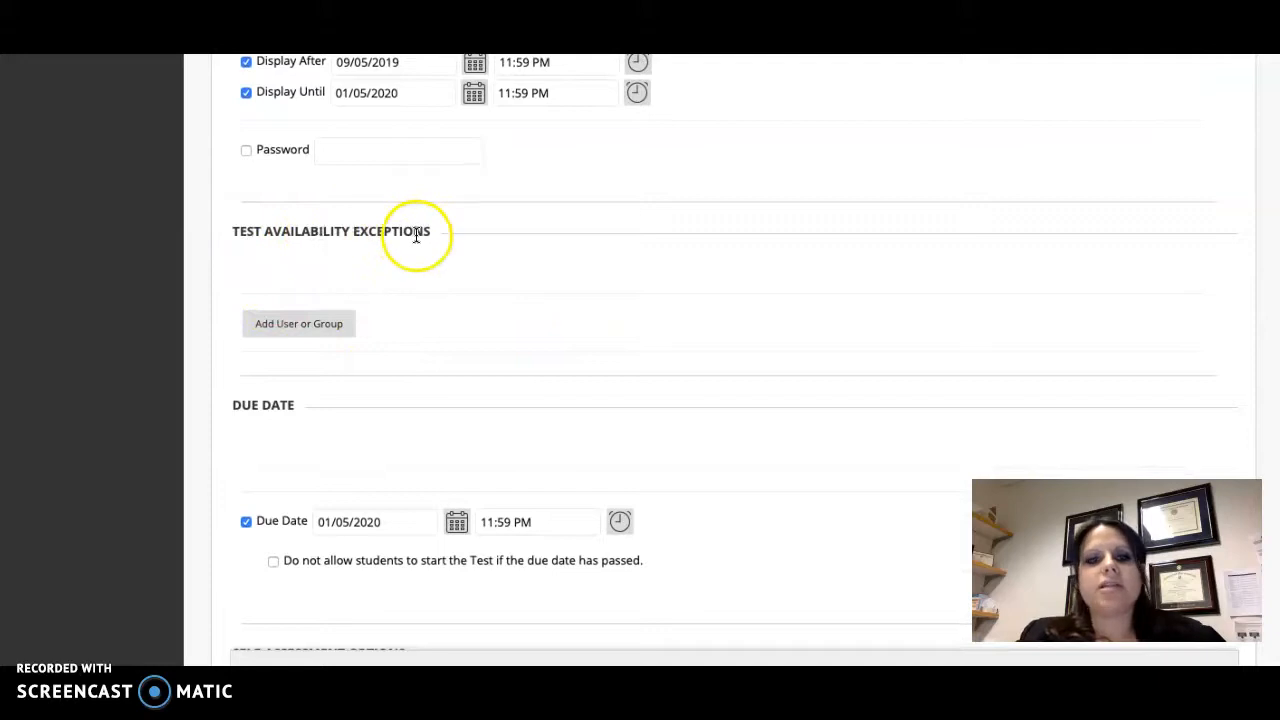
# Step: Add a test availability exception for one student with the timer set to 120 minutes
pyautogui.click(322, 328)
pyautogui.click(523, 300)
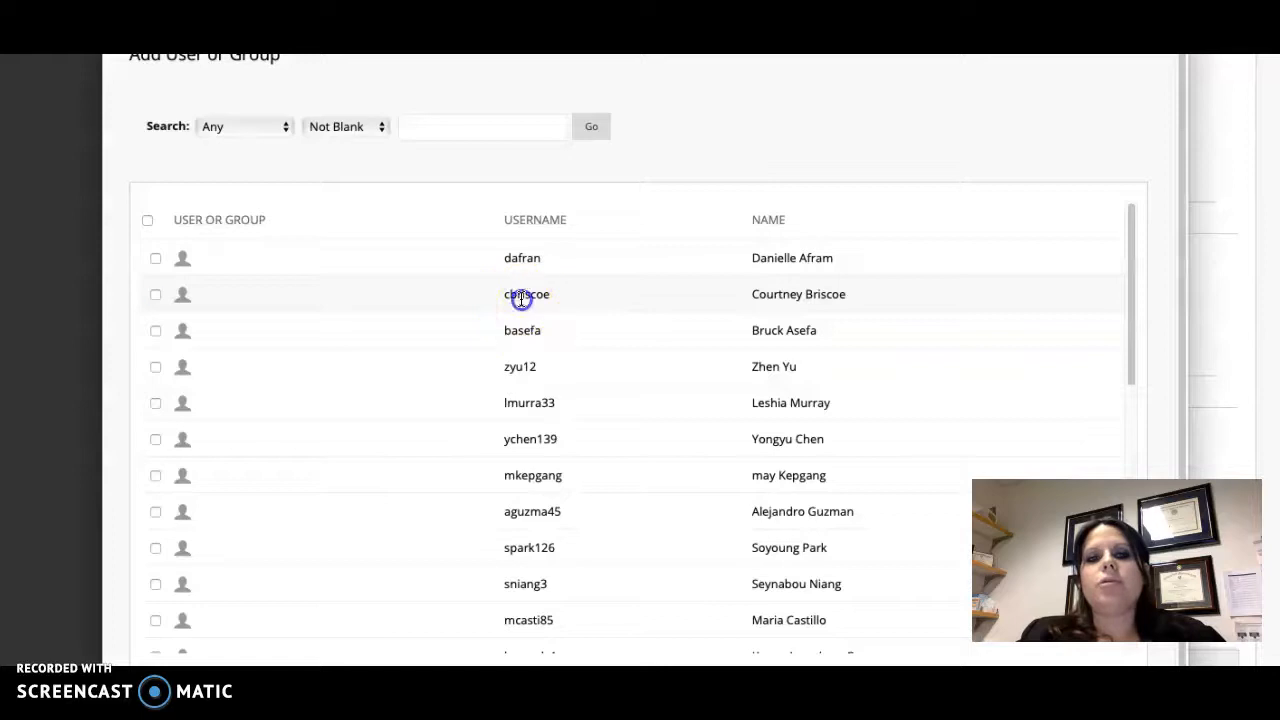
pyautogui.scroll(-10, 600, 360)
pyautogui.scroll(-3, 607, 370)
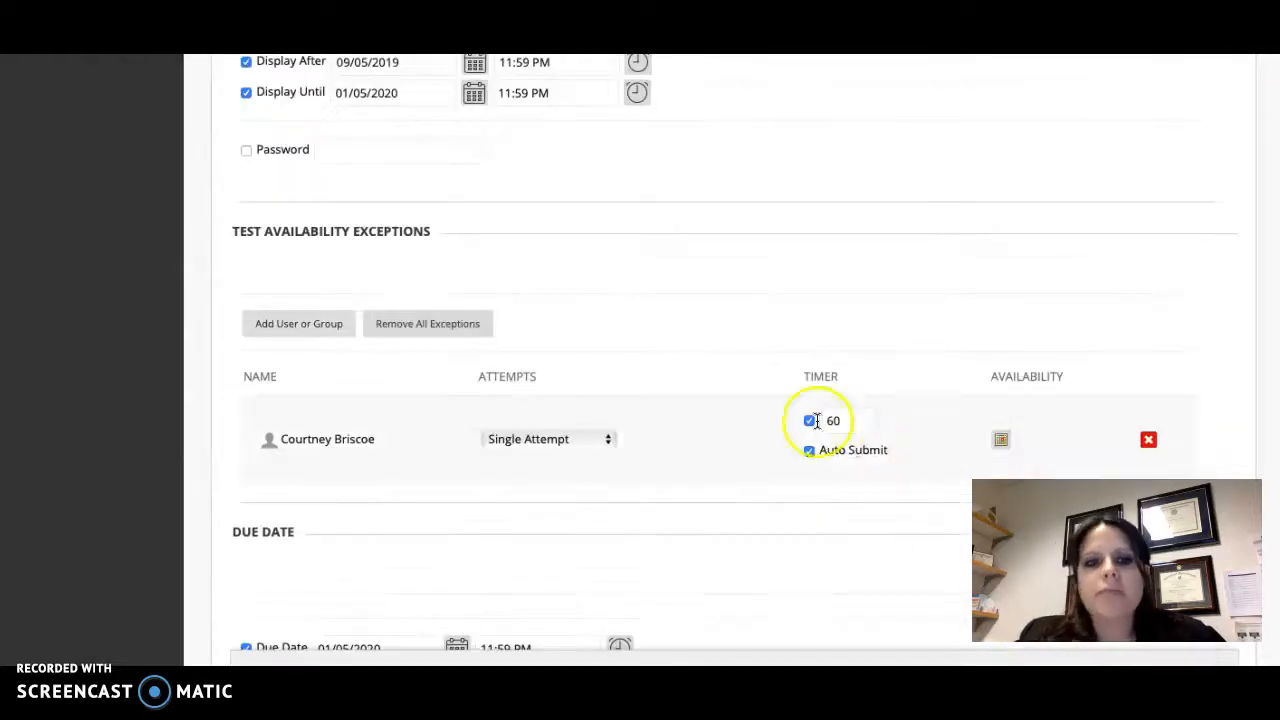
pyautogui.scroll(-2, 773, 379)
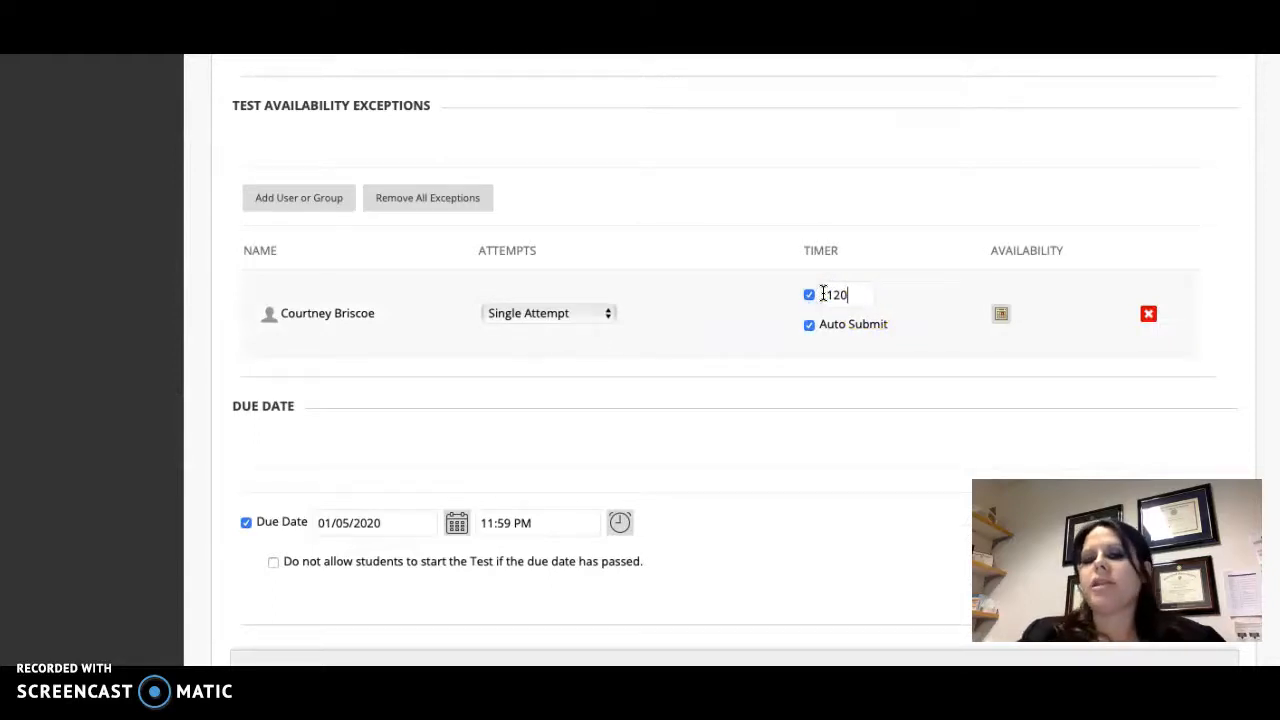
# Step: Examine the Unit One Exam's due date and self-assessment options, and leave the test options without submitting
pyautogui.scroll(-3, 1054, 318)
pyautogui.scroll(-2, 1054, 322)
pyautogui.scroll(3, 1054, 322)
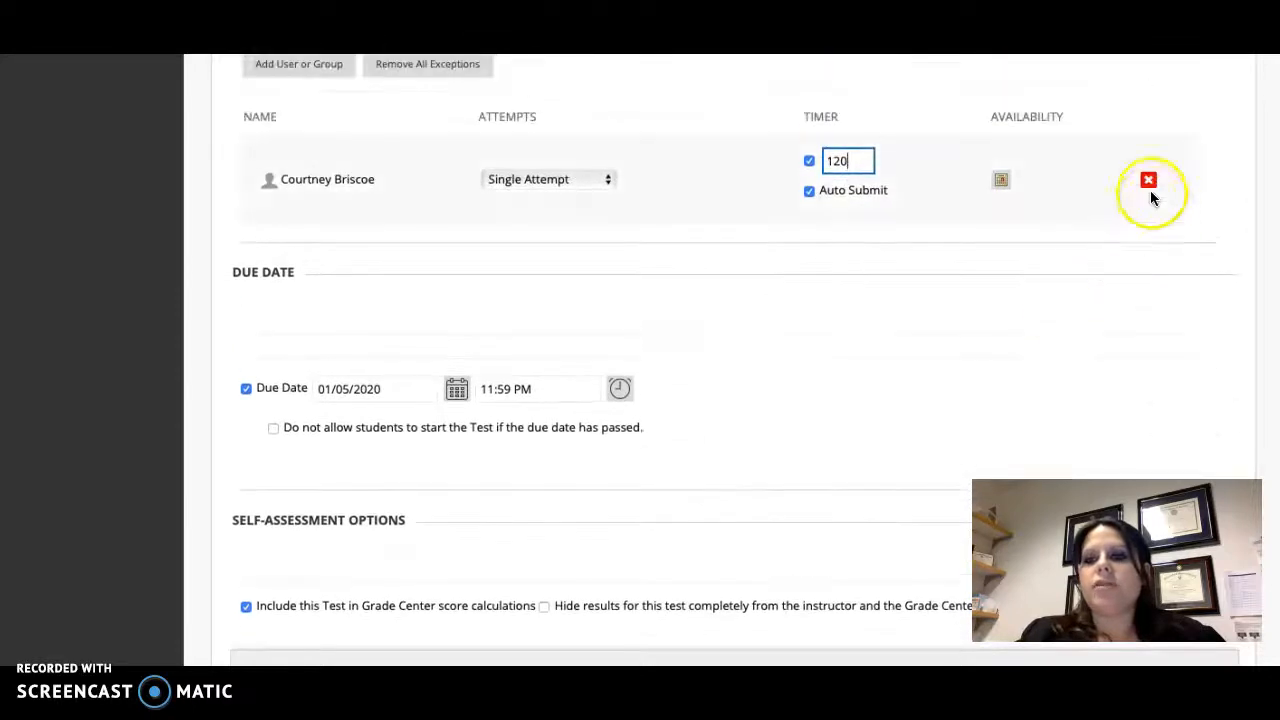
pyautogui.scroll(-5, 1140, 285)
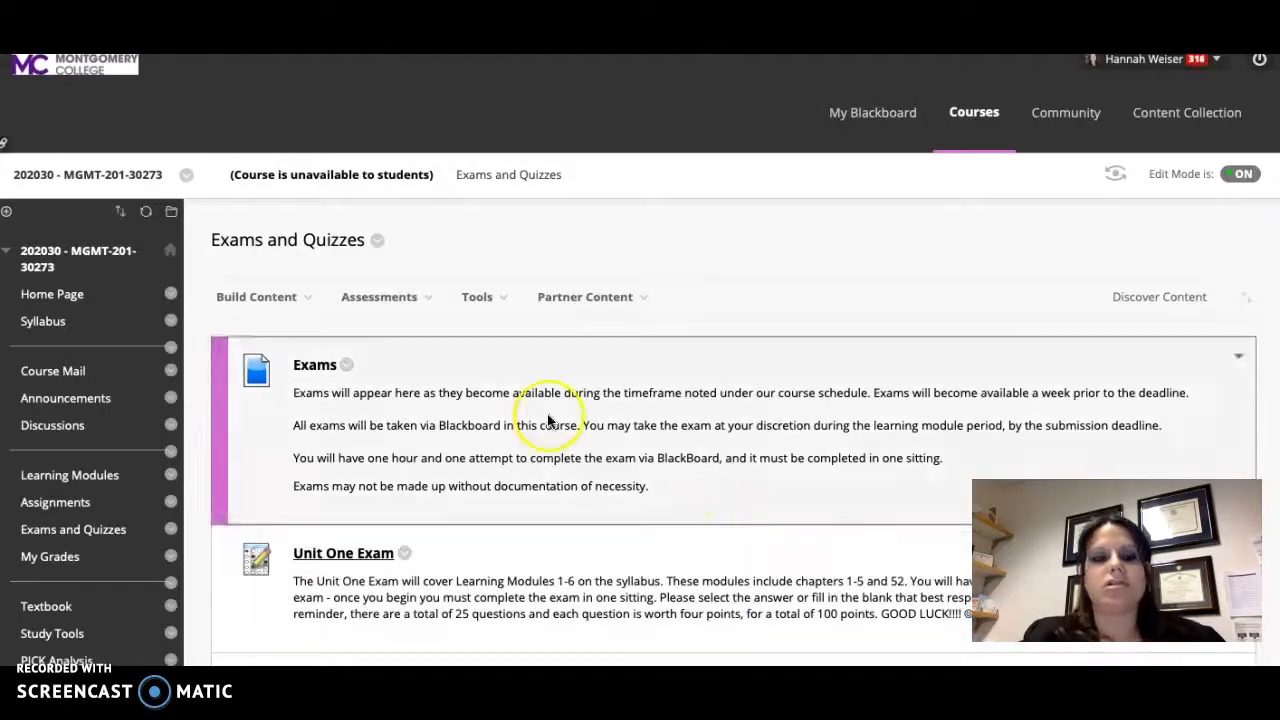
# Step: Open the Date Management tool from the course tools
pyautogui.scroll(-10, 9, 460)
pyautogui.scroll(-8, 5, 462)
pyautogui.scroll(8, 3, 462)
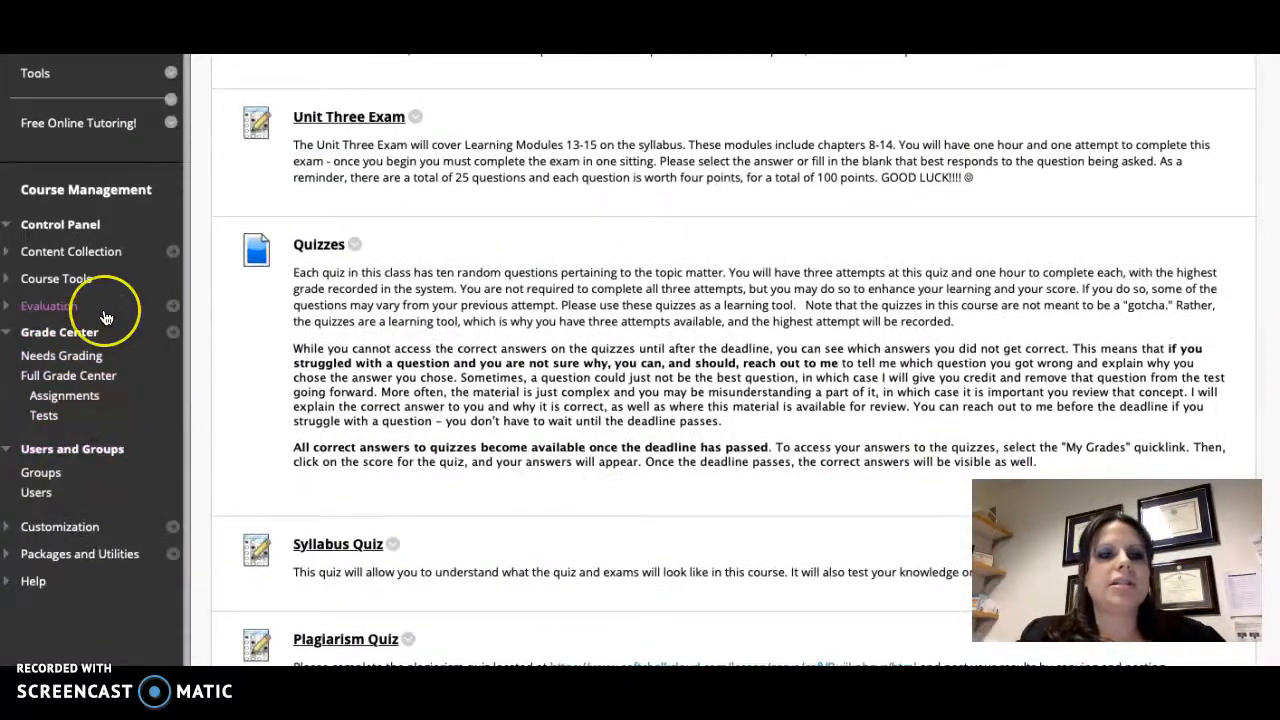
pyautogui.scroll(10, 30, 300)
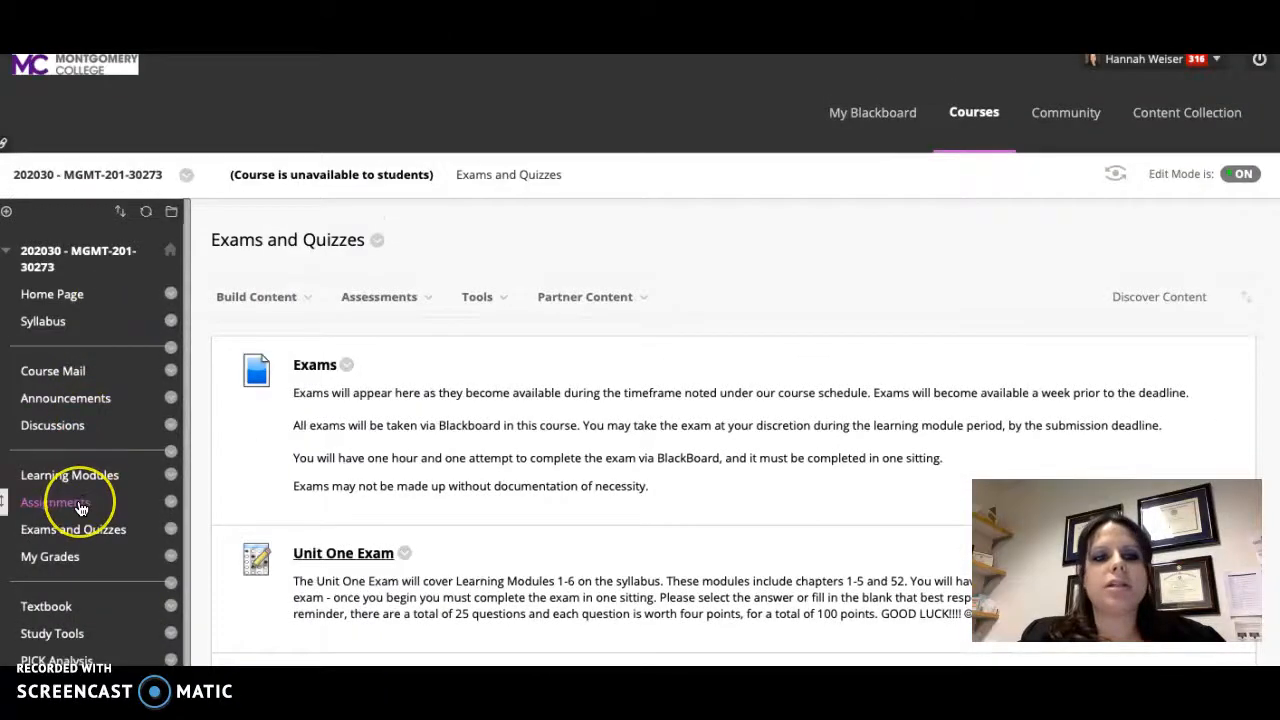
pyautogui.scroll(-3, 80, 509)
pyautogui.scroll(-3, 80, 509)
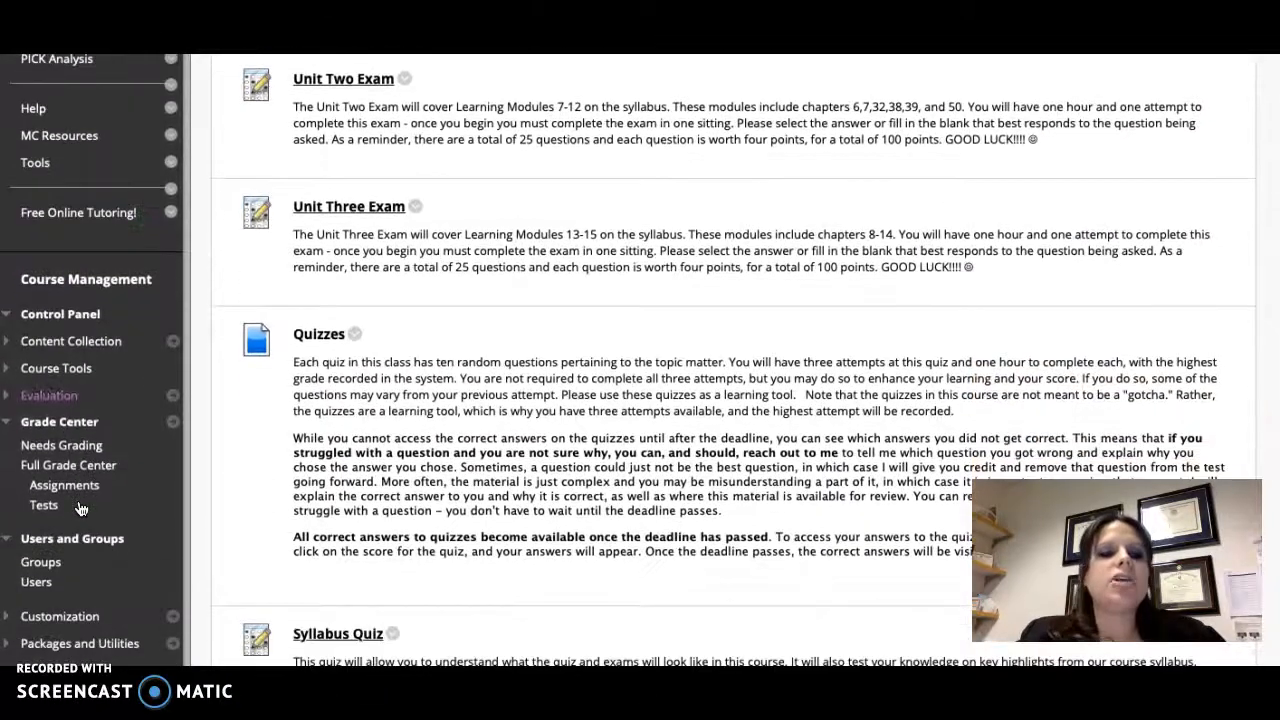
pyautogui.scroll(-1, 60, 455)
pyautogui.click(62, 463)
pyautogui.scroll(-1, 62, 465)
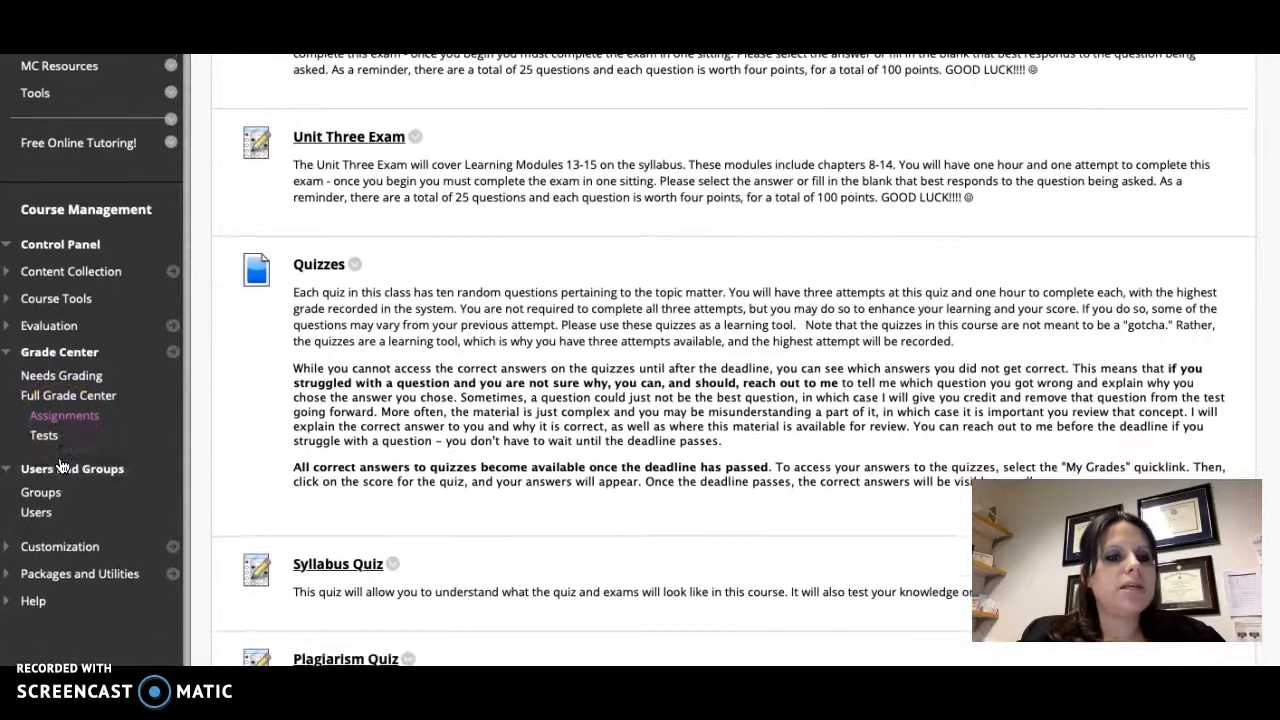
pyautogui.click(56, 299)
pyautogui.scroll(-5, 57, 307)
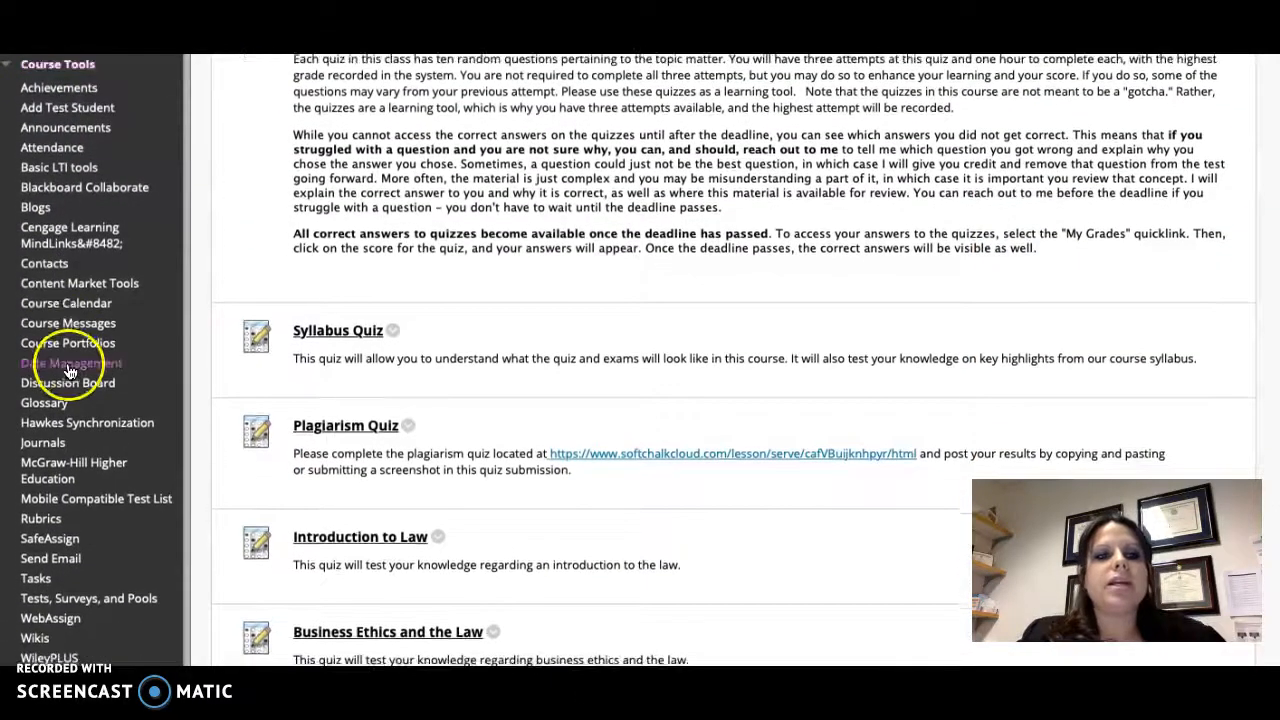
pyautogui.click(68, 365)
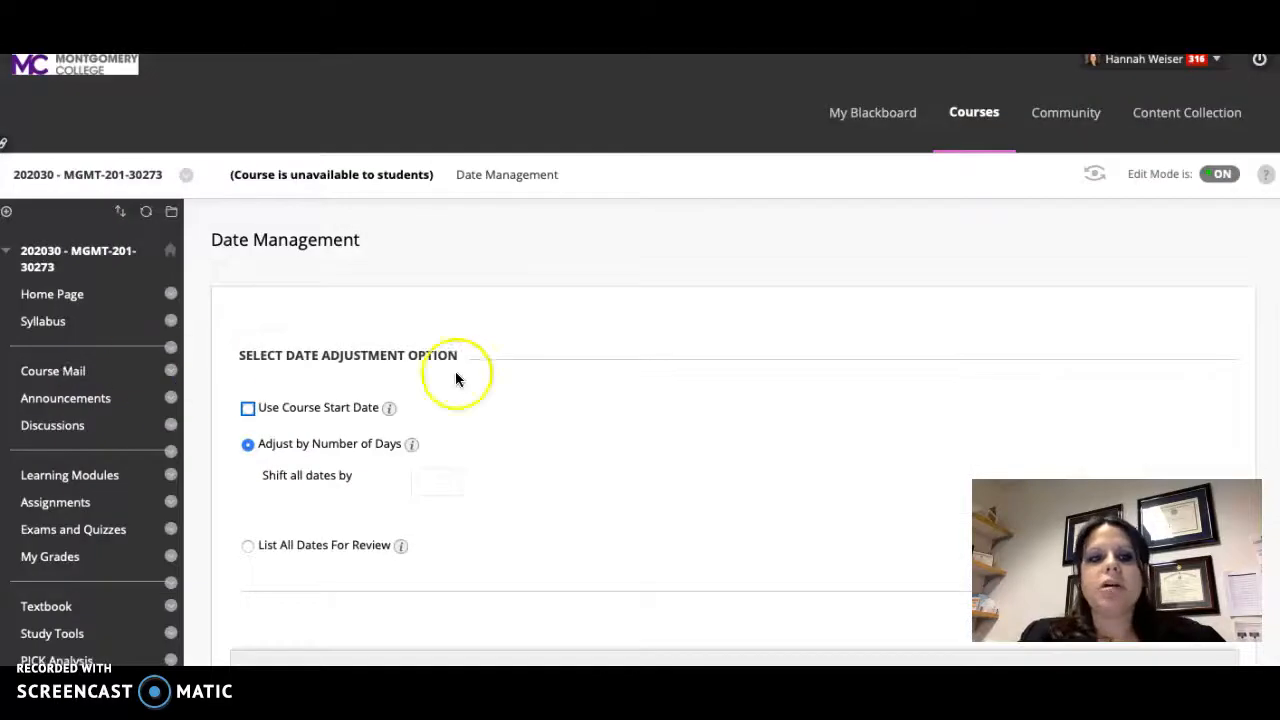
# Step: Run Date Management with List All Dates For Review and open the resulting date review
pyautogui.scroll(-2, 389, 424)
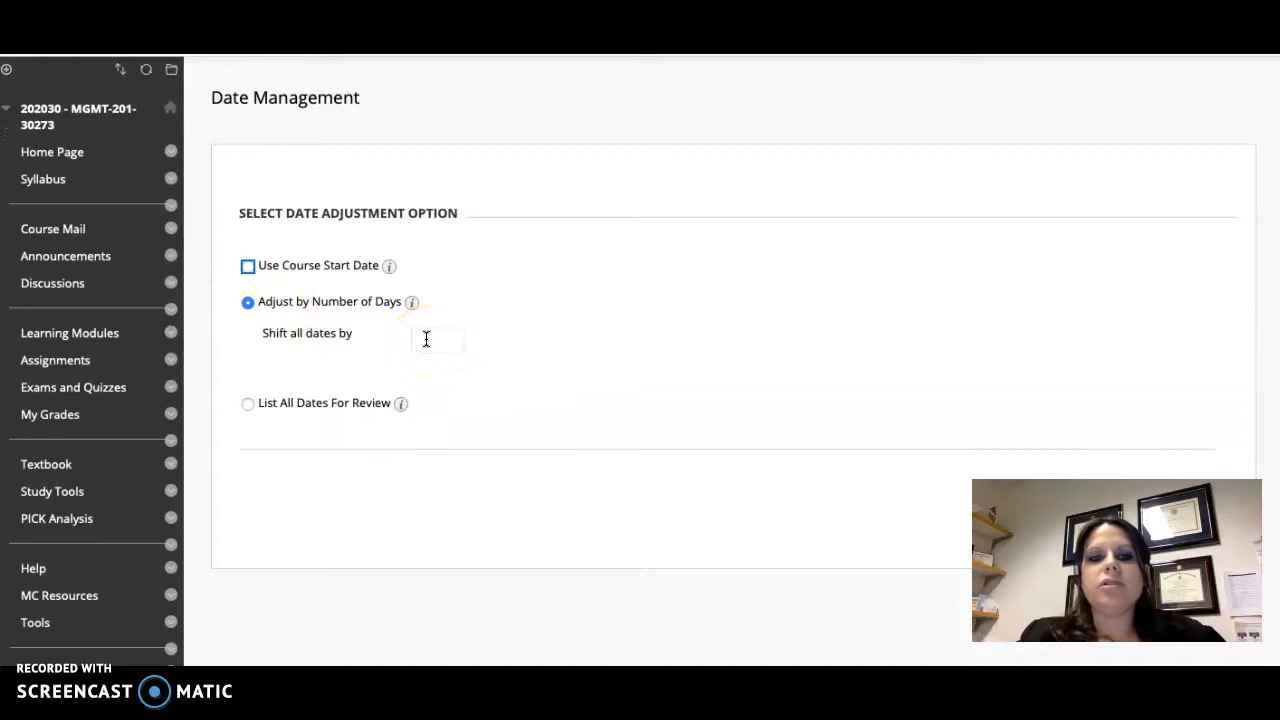
pyautogui.click(250, 405)
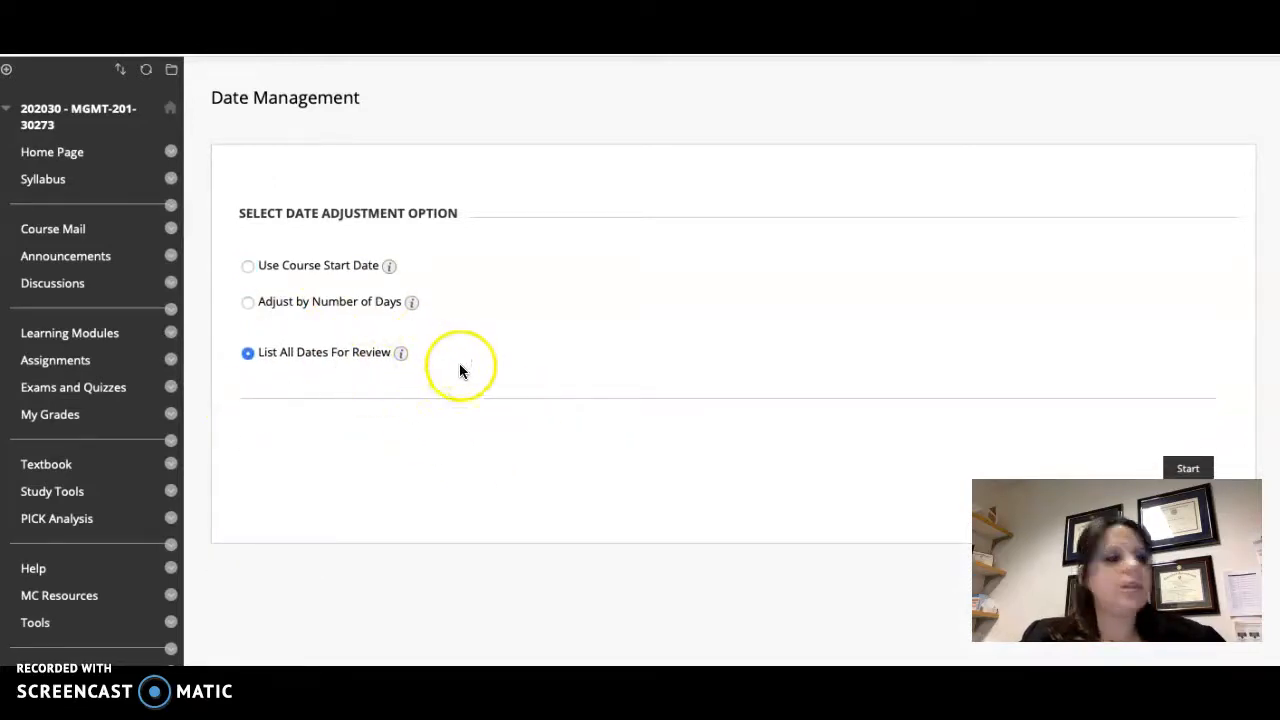
pyautogui.click(1190, 469)
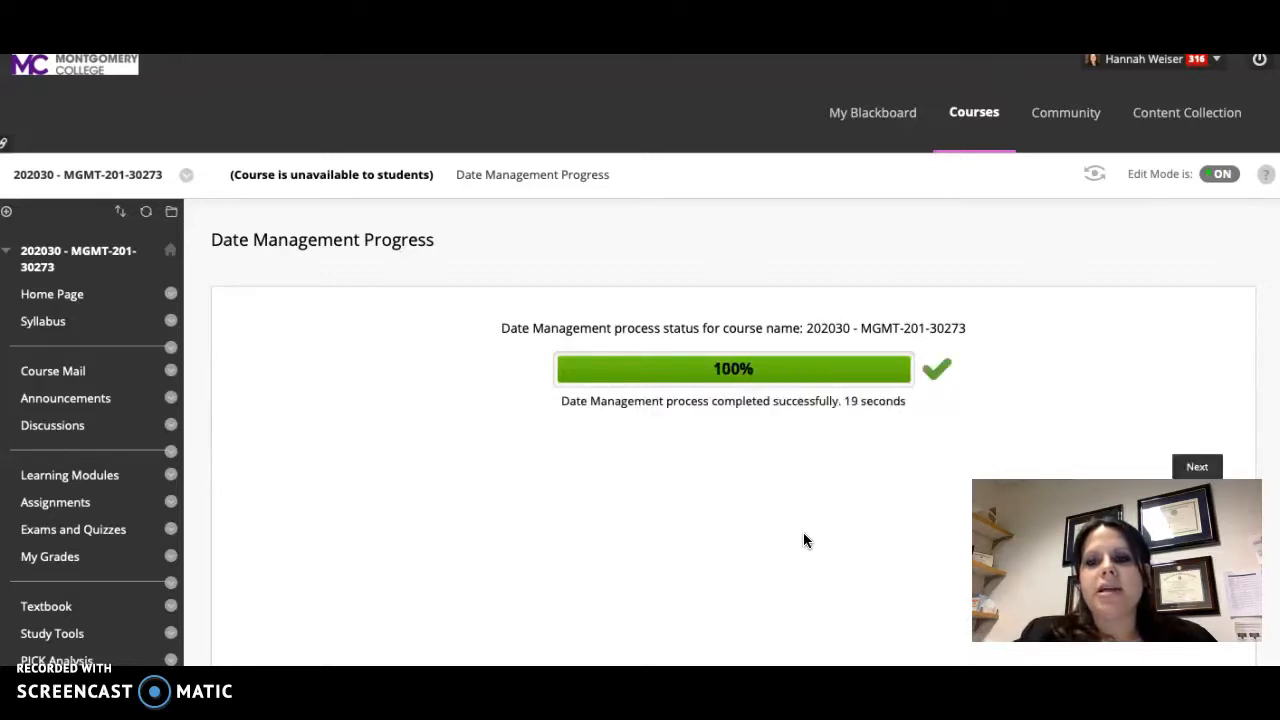
pyautogui.click(1197, 468)
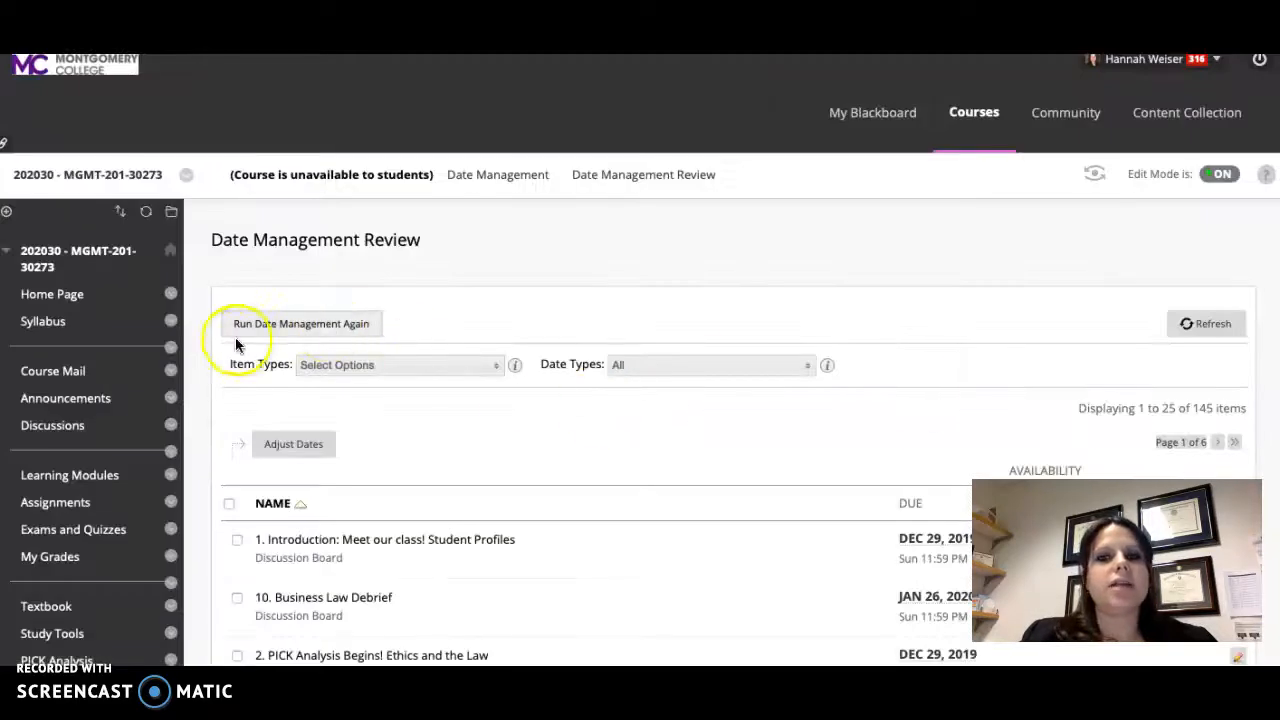
# Step: Find the MGMT 201 Online 30273 Spring 2020 syllabus, open it in Word, and examine its course deadline information
pyautogui.click(879, 676)
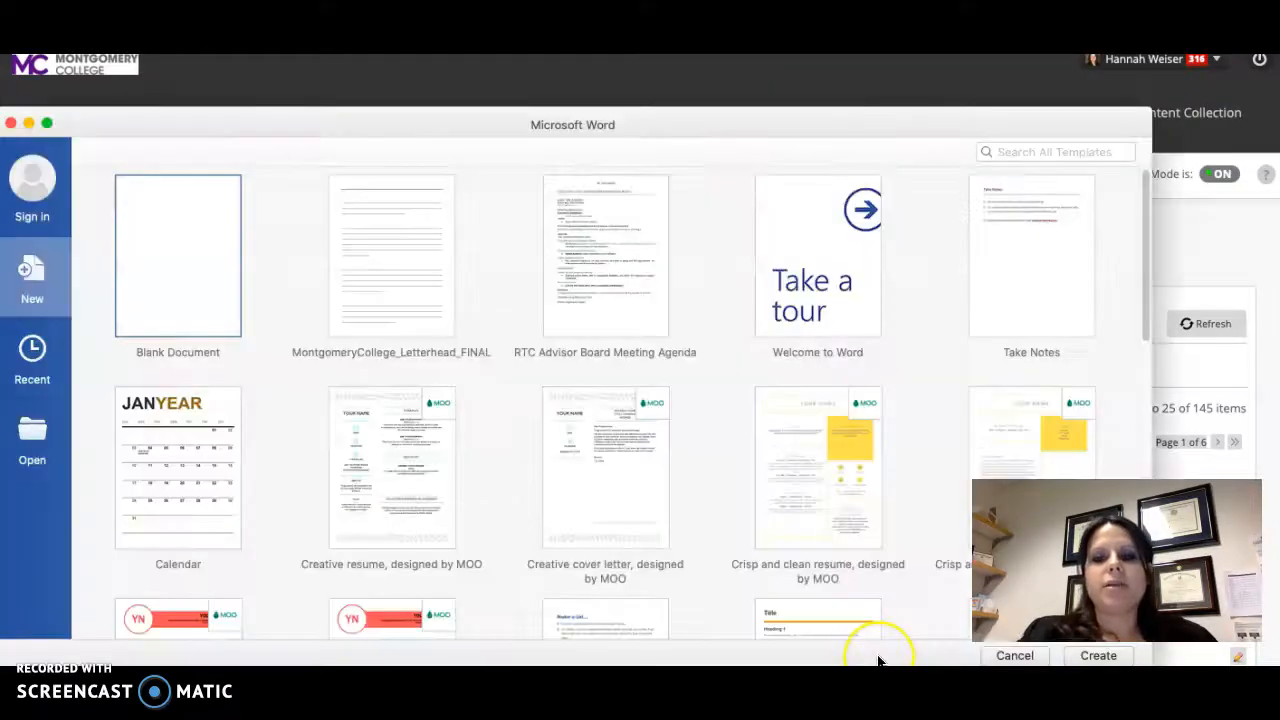
pyautogui.press('super+space')
pyautogui.write('30')
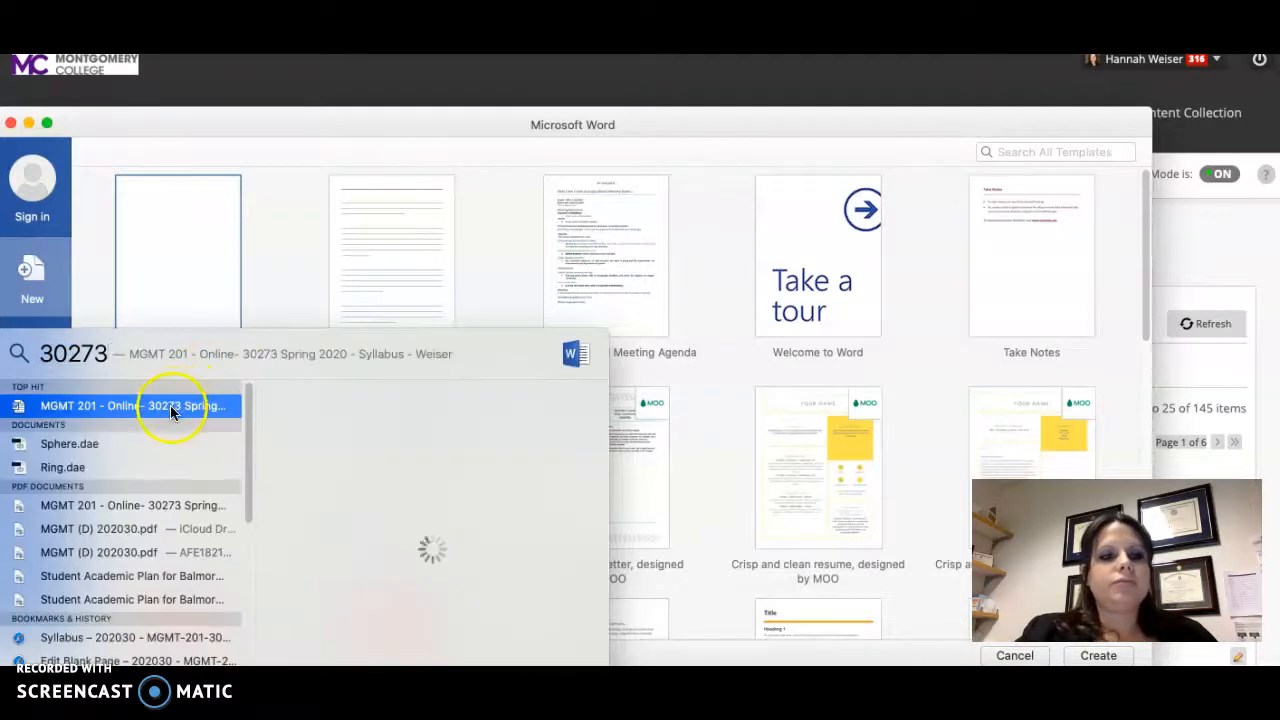
pyautogui.doubleClick(170, 408)
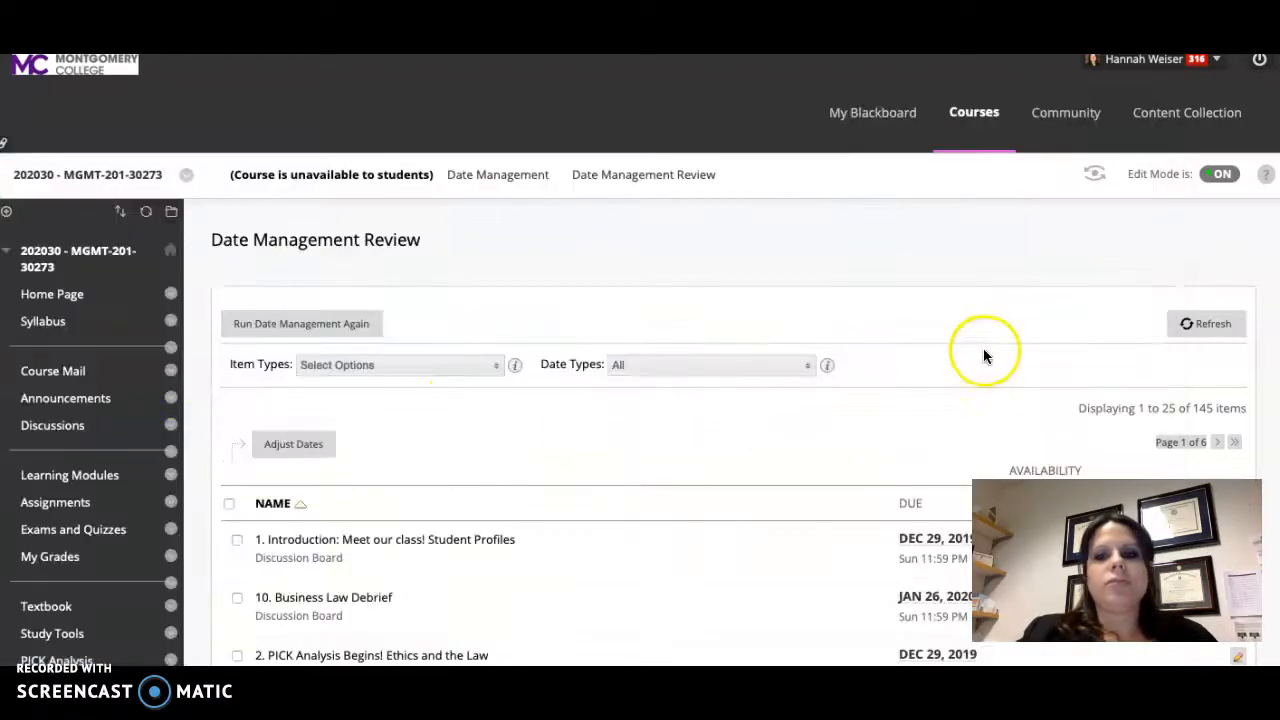
pyautogui.scroll(-5, 909, 434)
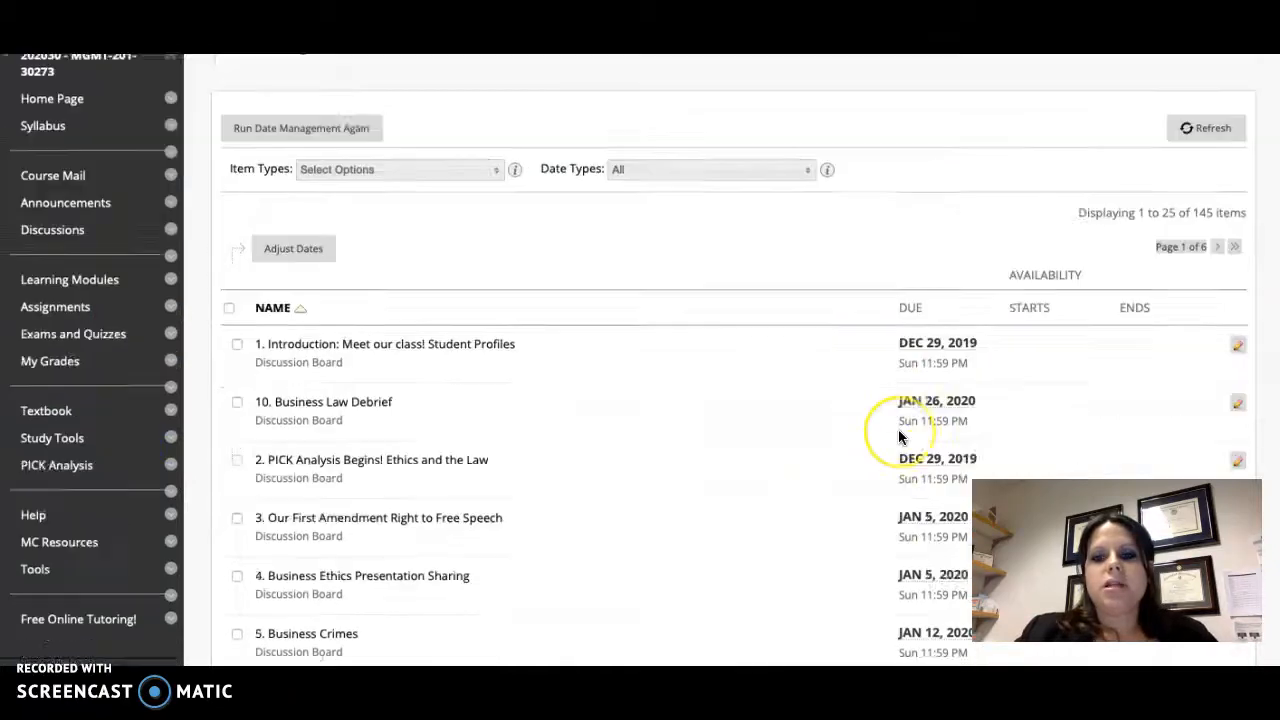
pyautogui.scroll(-20, 800, 432)
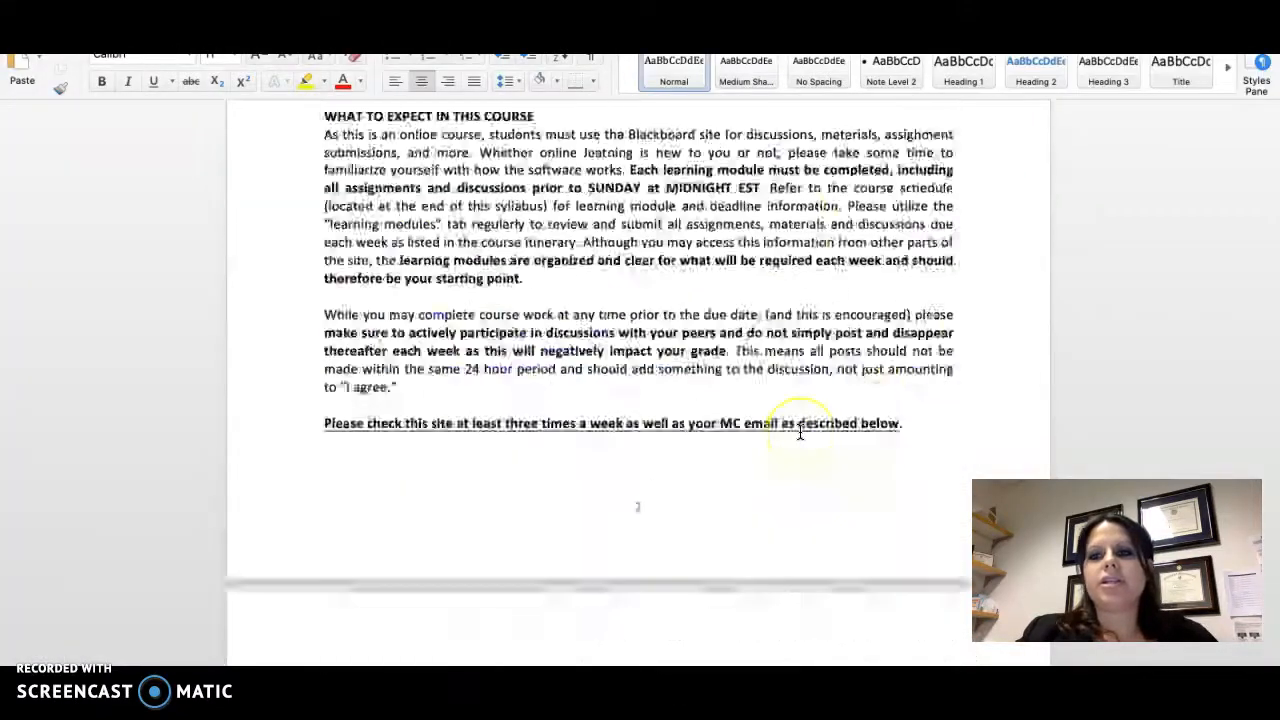
pyautogui.scroll(10, 800, 432)
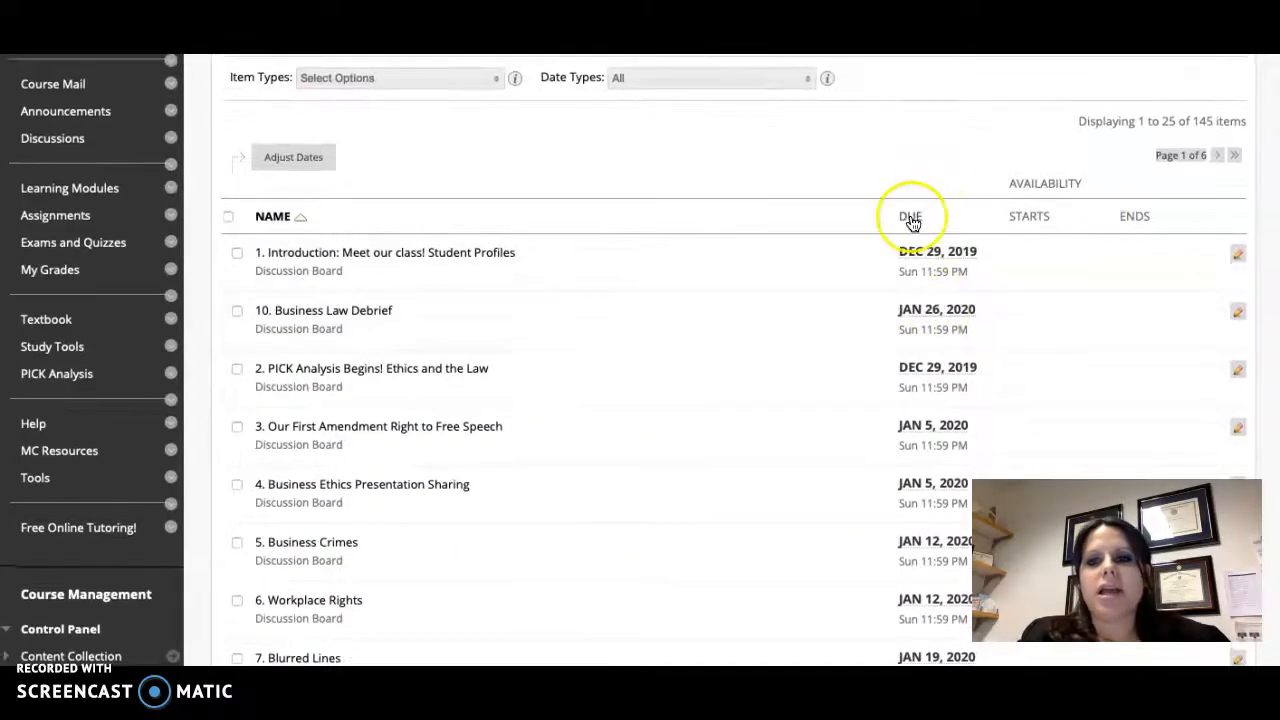
# Step: Sort the Date Management Review list by due date in ascending order
pyautogui.click(911, 218)
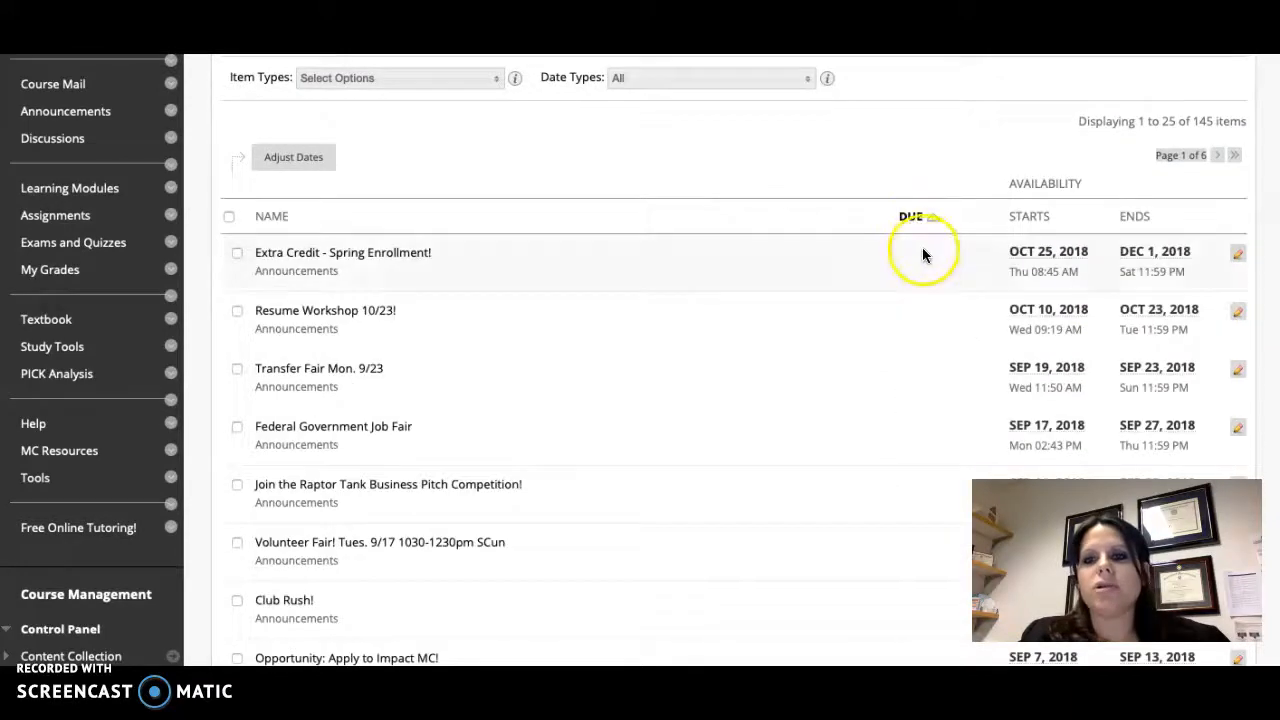
pyautogui.scroll(-2, 931, 267)
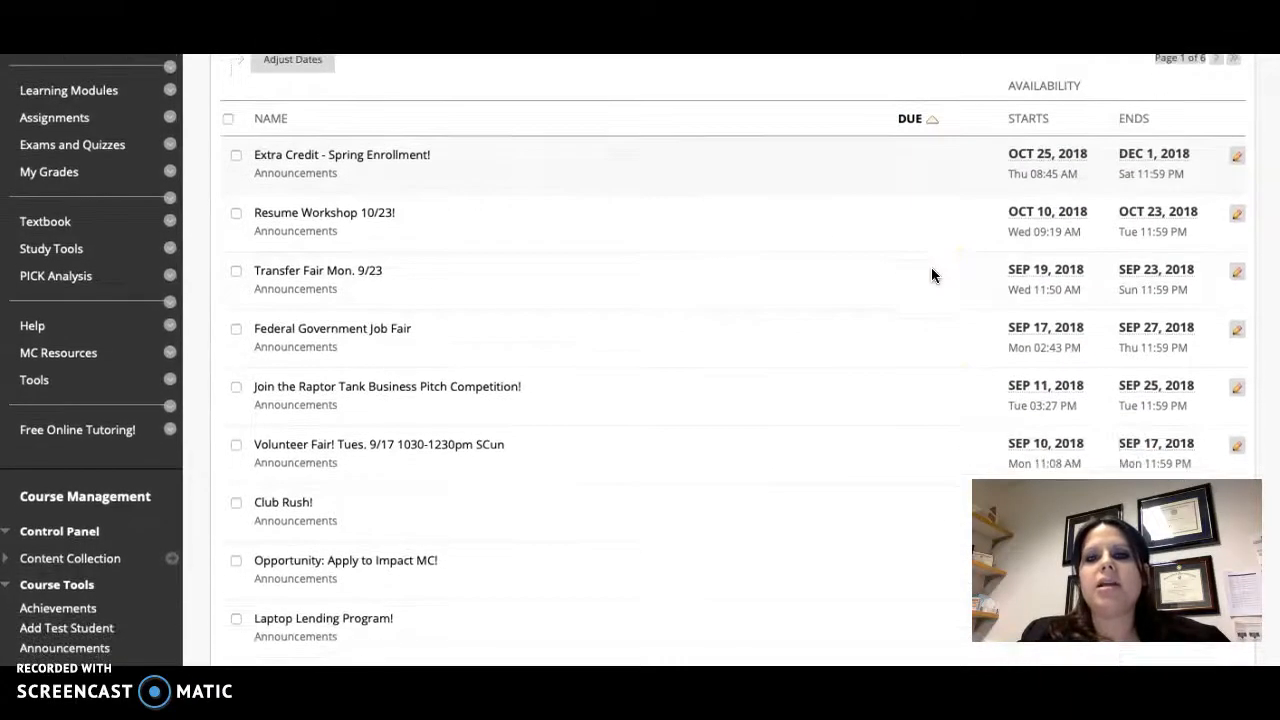
pyautogui.scroll(5, 950, 282)
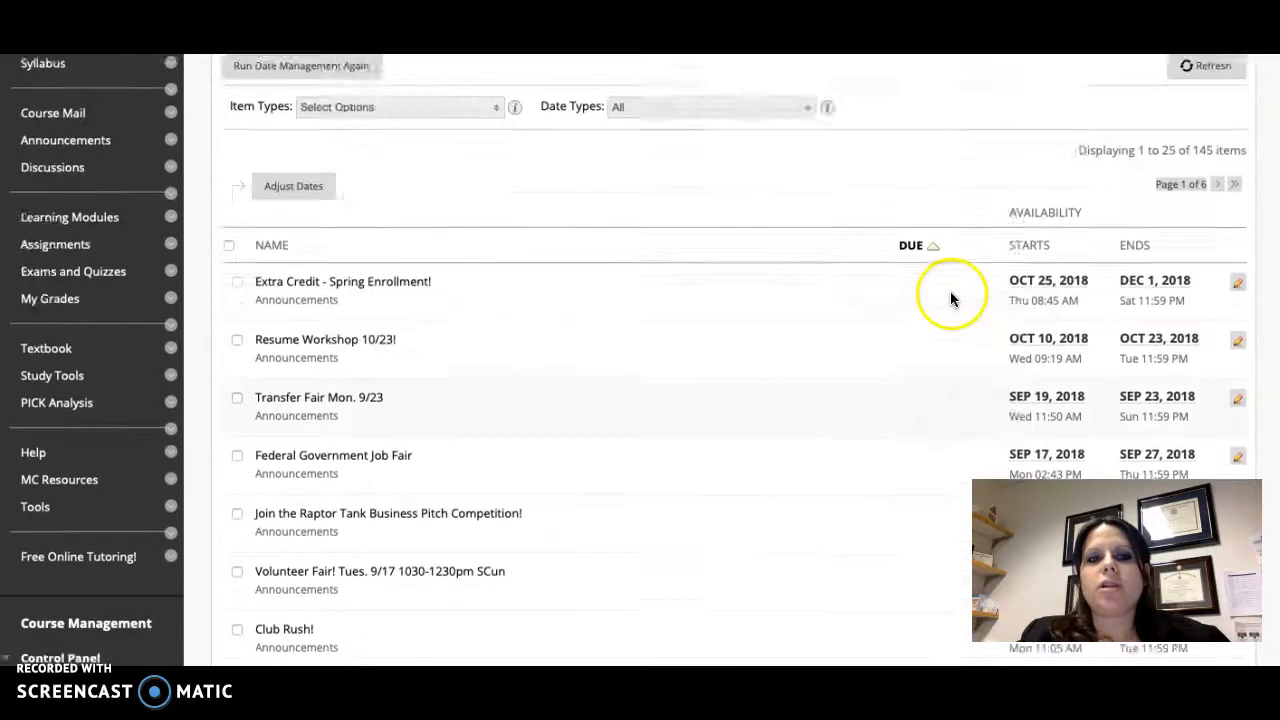
pyautogui.scroll(-1, 701, 517)
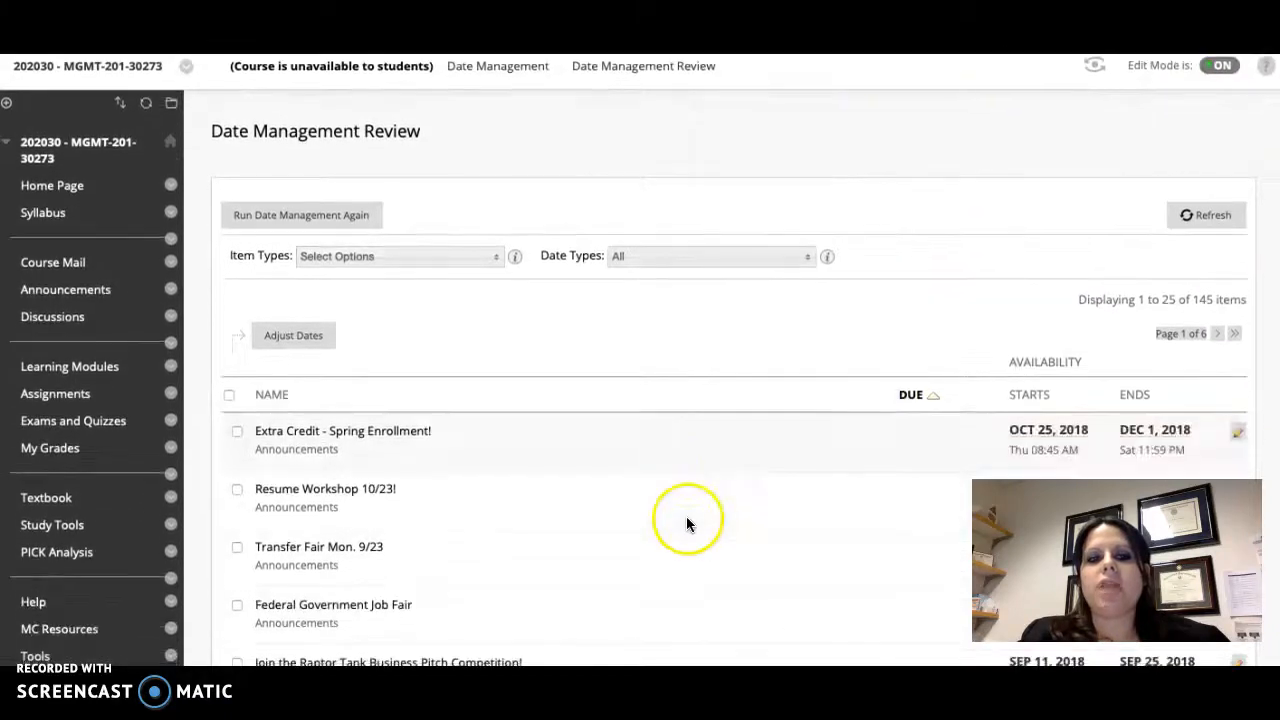
# Step: Filter the date review to the Assignment, Discussion Board and Test item types
pyautogui.click(454, 257)
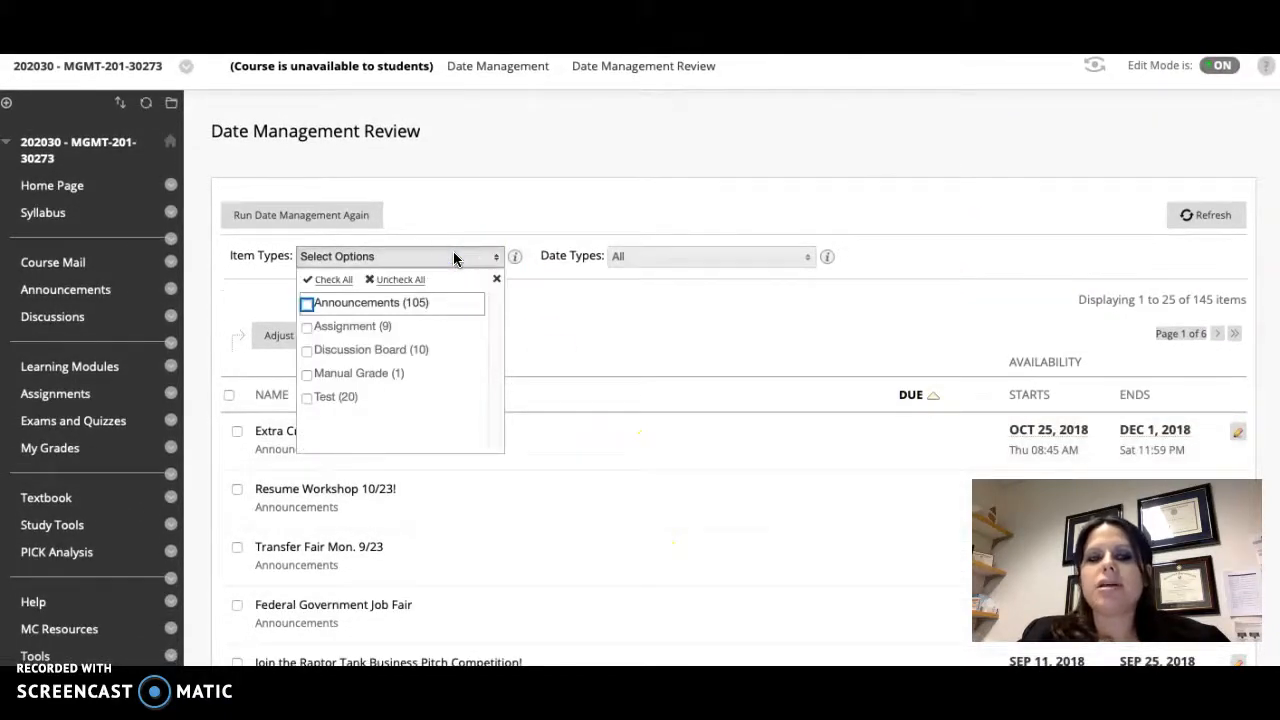
pyautogui.click(361, 332)
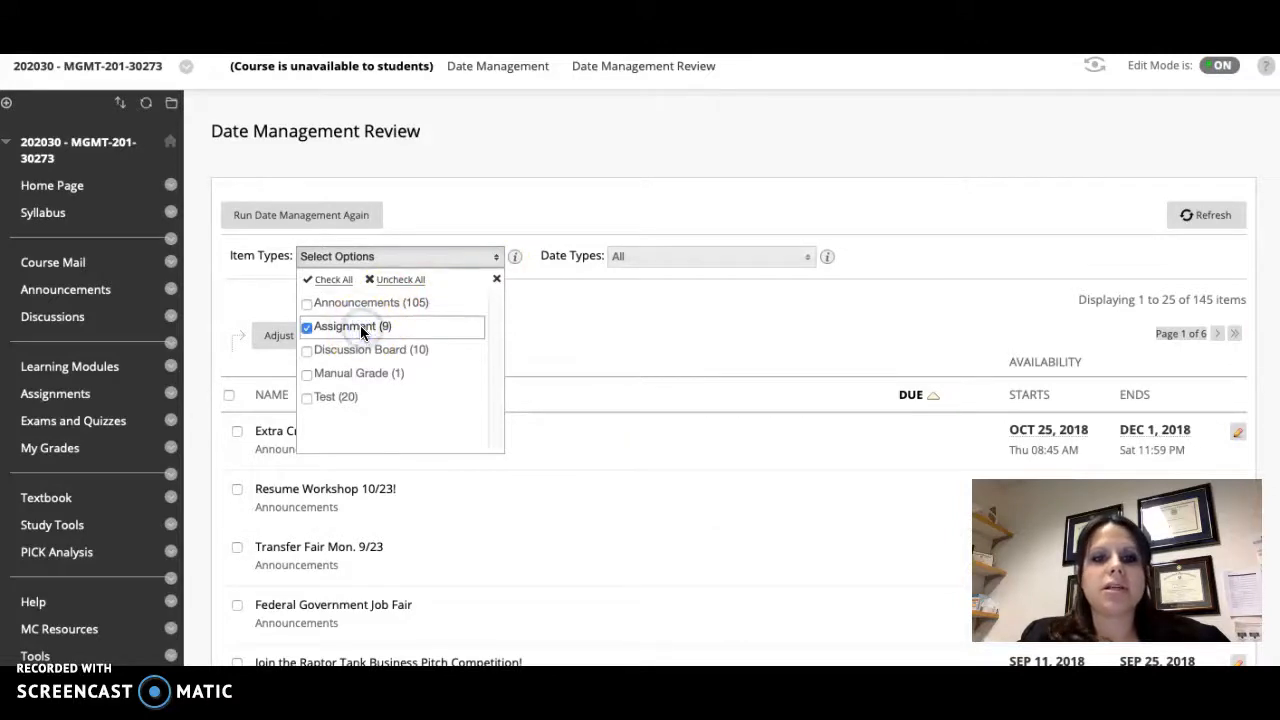
pyautogui.scroll(-3, 363, 408)
pyautogui.click(366, 150)
pyautogui.click(359, 248)
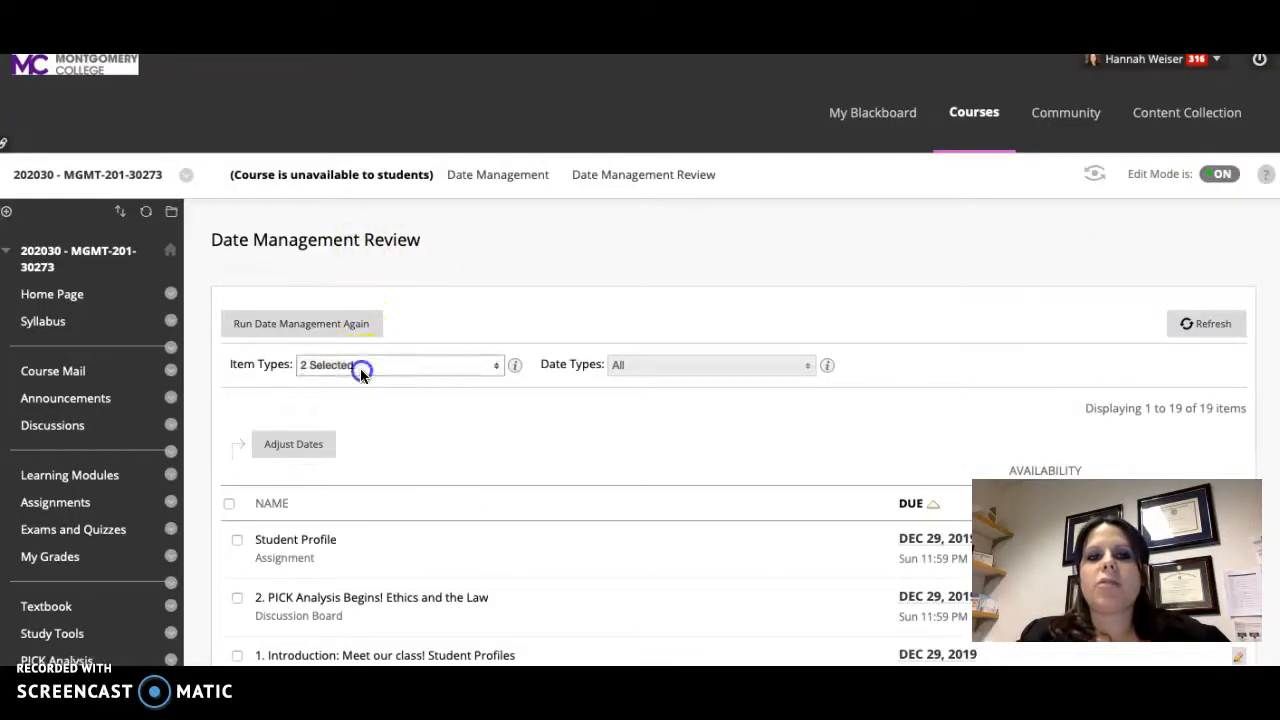
pyautogui.click(361, 370)
pyautogui.click(336, 505)
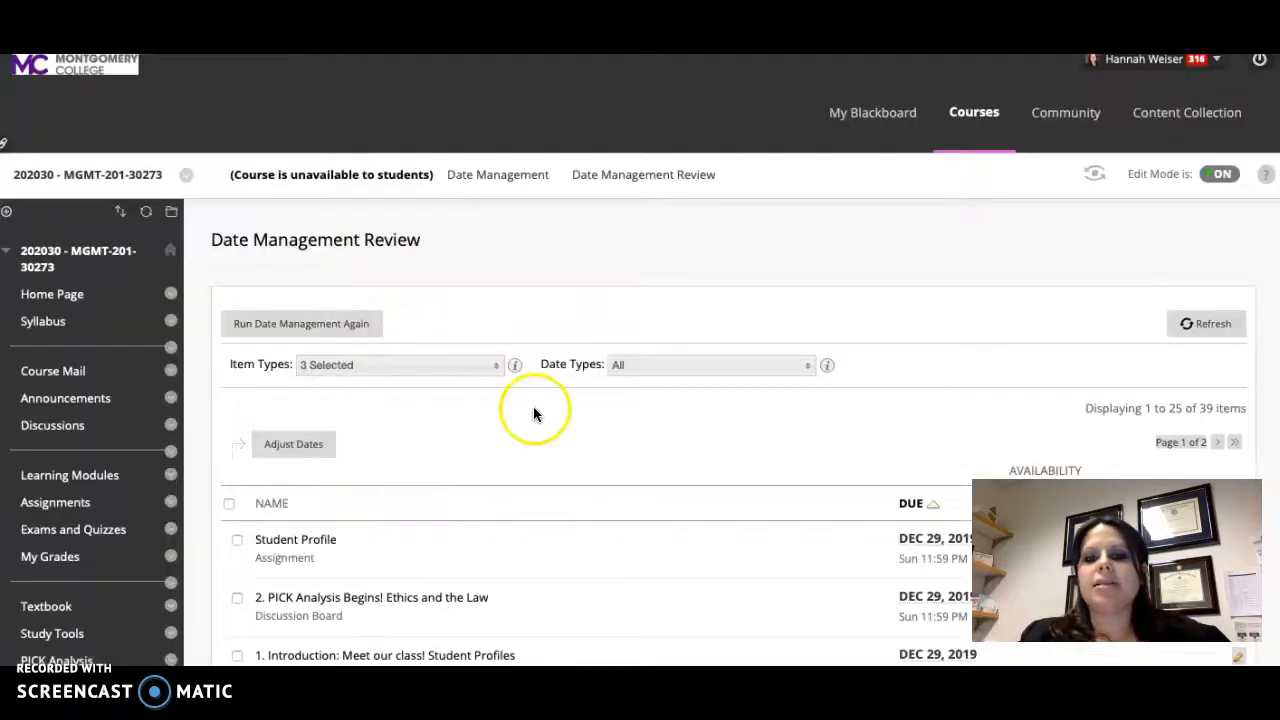
# Step: Reverse the due-date sort of the filtered items, and return it to earliest first
pyautogui.scroll(-3, 682, 418)
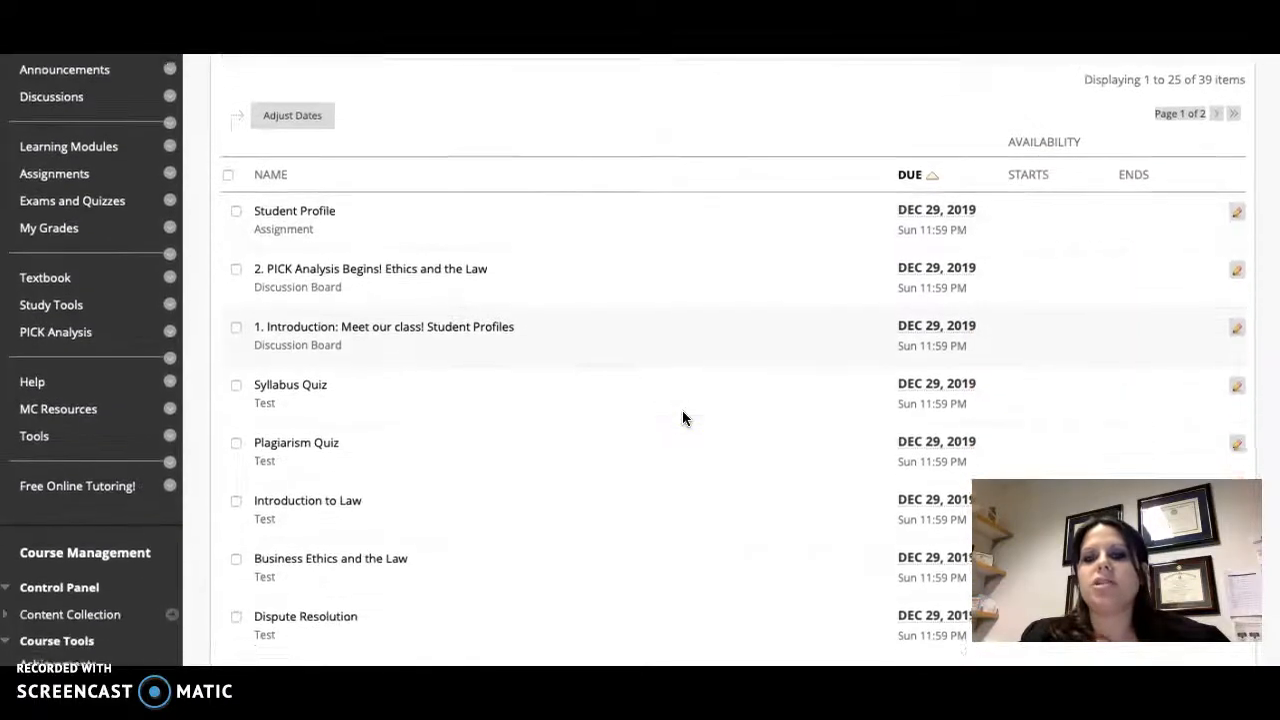
pyautogui.click(916, 138)
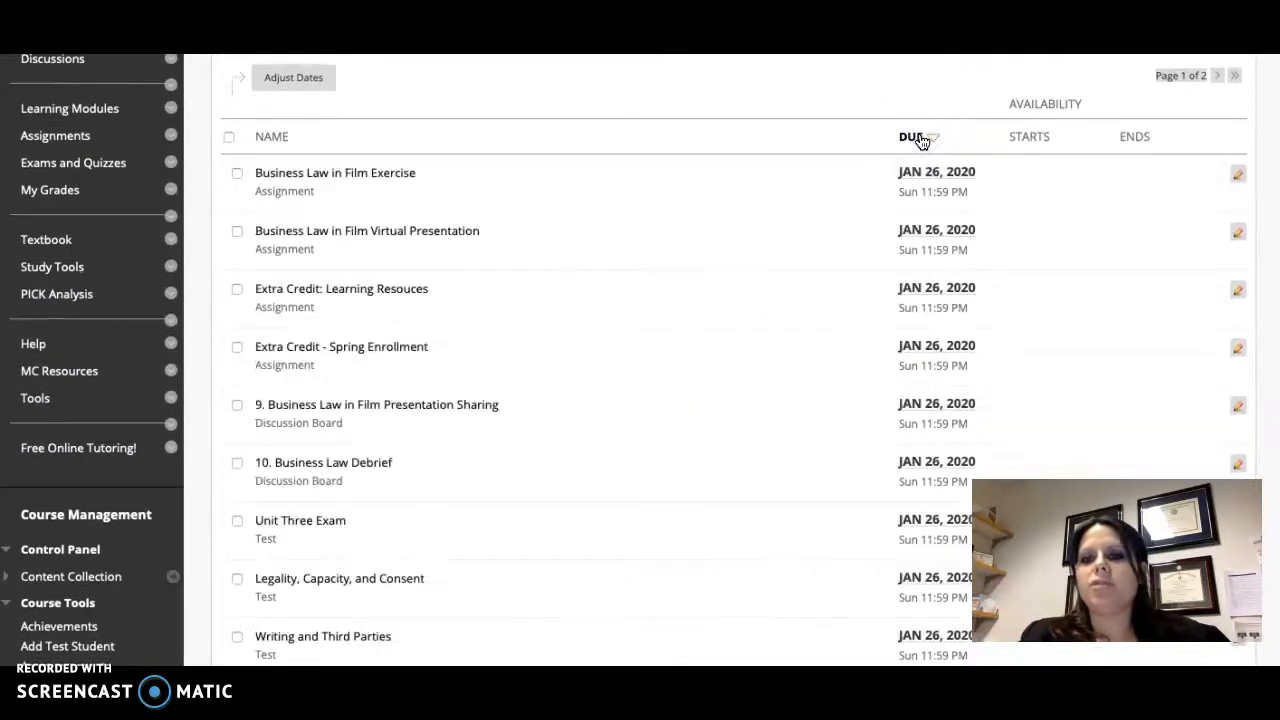
pyautogui.click(914, 138)
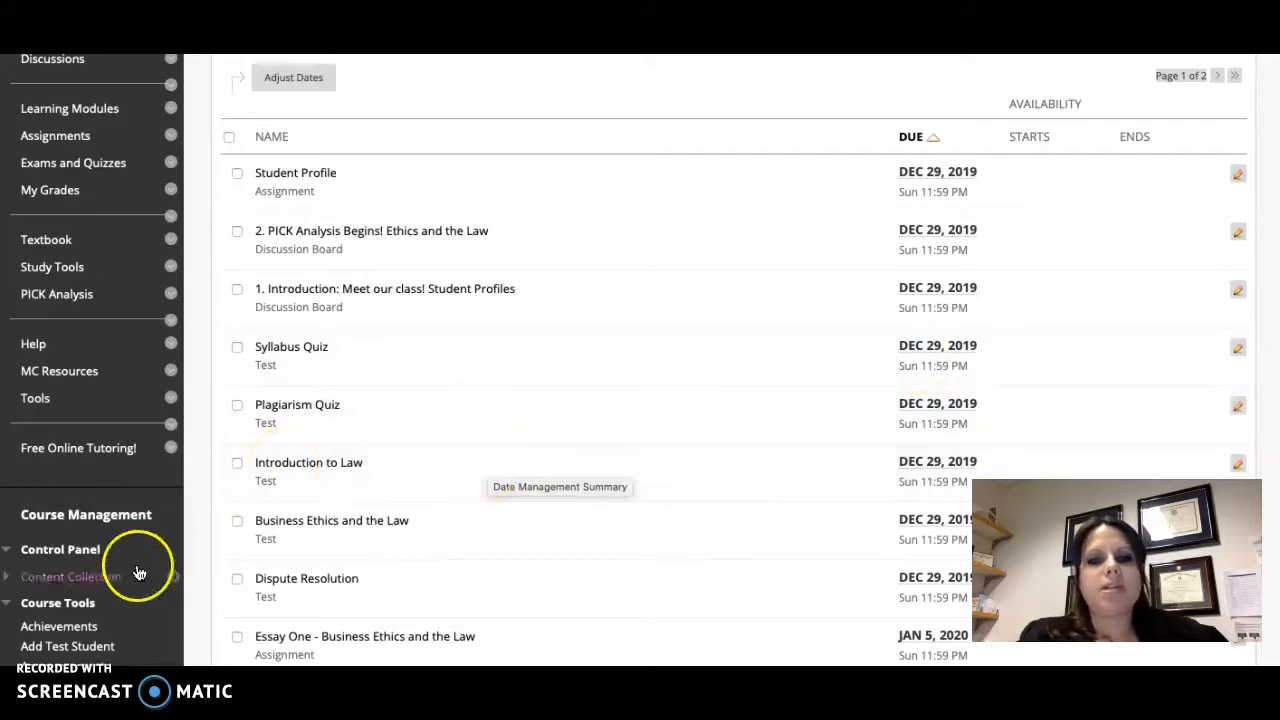
# Step: Select the eight items due December 29, 2019, from Student Profile through Dispute Resolution, and start a bulk date adjustment for them
pyautogui.click(237, 578)
pyautogui.click(237, 520)
pyautogui.click(237, 462)
pyautogui.click(237, 404)
pyautogui.click(237, 346)
pyautogui.click(237, 288)
pyautogui.click(237, 230)
pyautogui.click(237, 174)
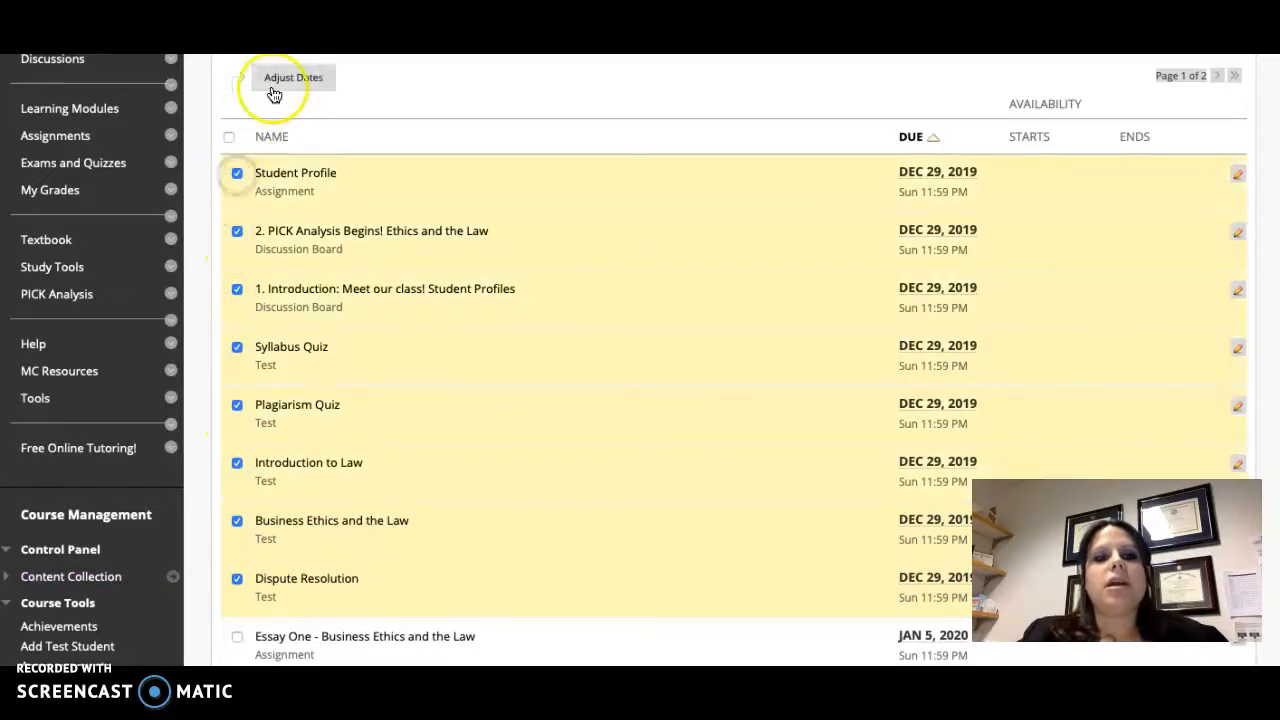
pyautogui.click(275, 82)
pyautogui.scroll(-2, 381, 271)
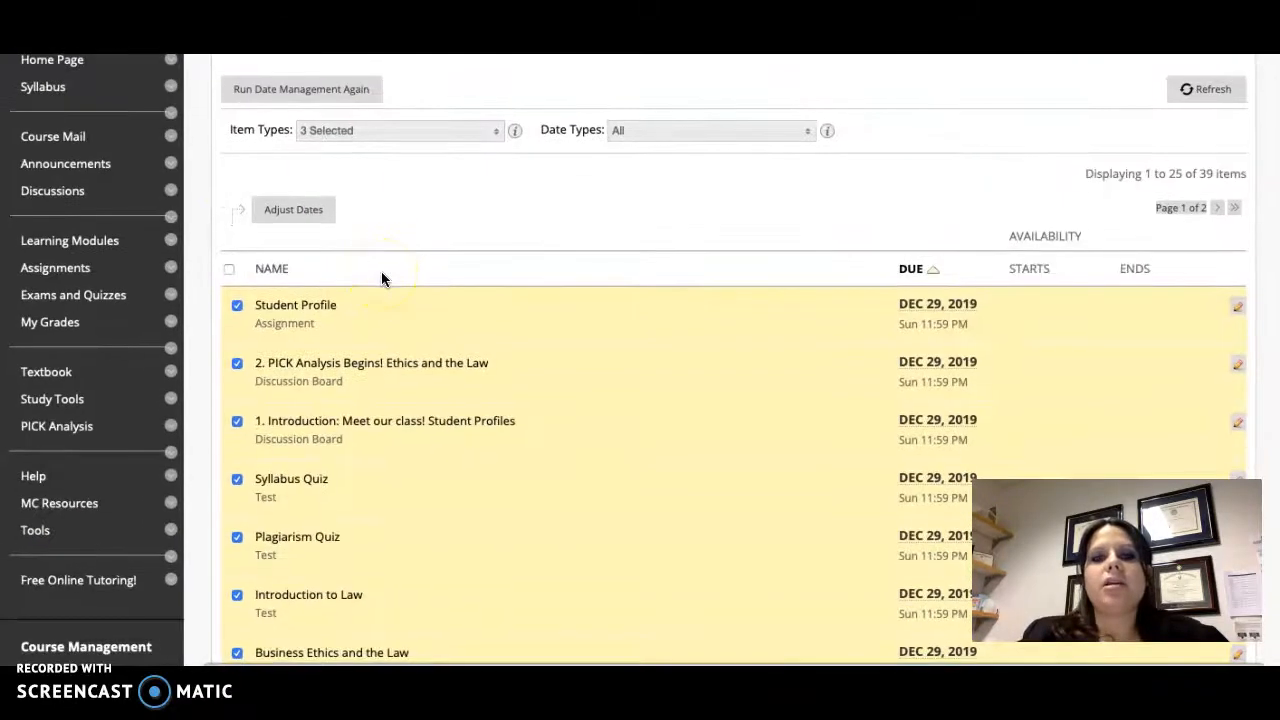
pyautogui.scroll(-10, 381, 276)
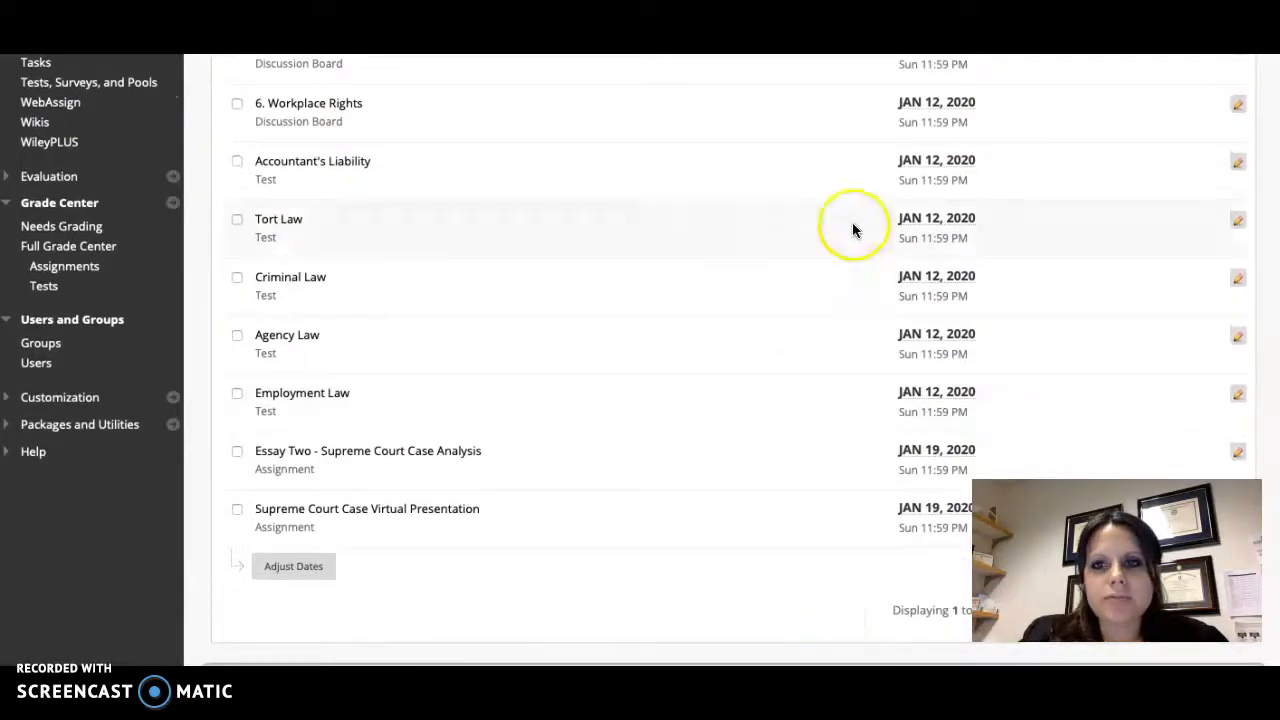
pyautogui.scroll(-1, 574, 272)
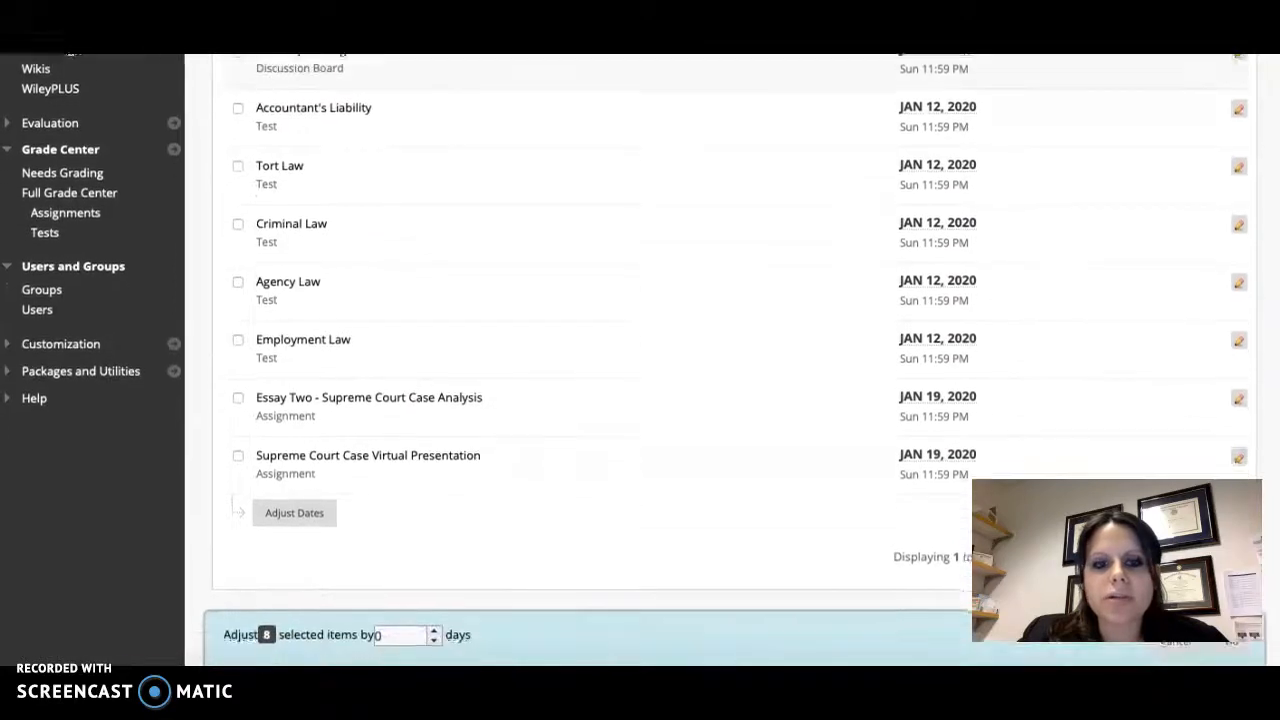